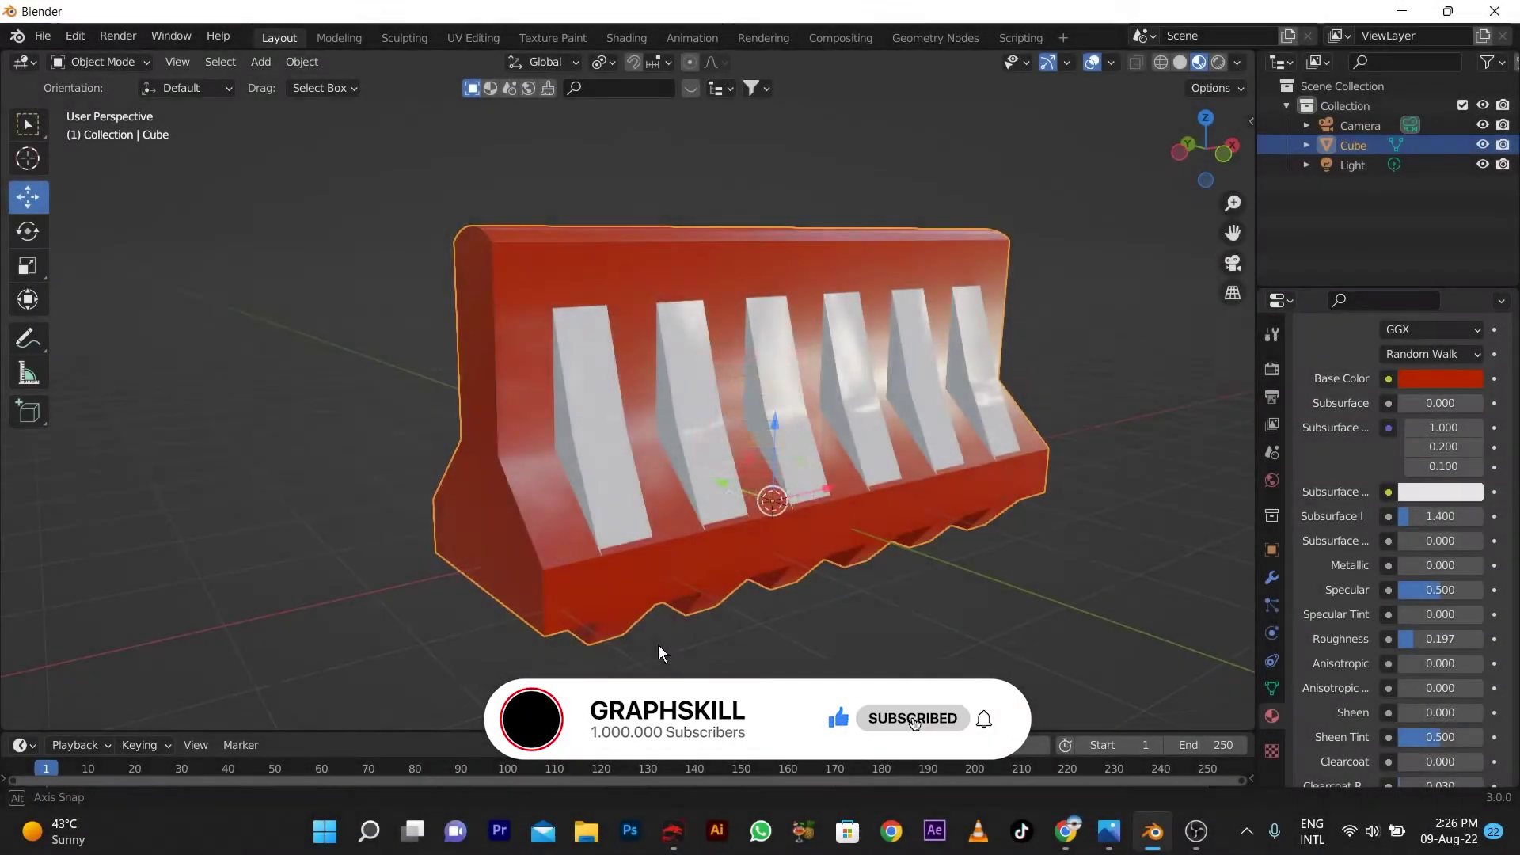
# - Orbit around the finished red-and-white road barrier to preview it from all sides
pyautogui.moveTo(585, 629)
pyautogui.mouseDown(button='middle')
pyautogui.moveTo(635, 654)
pyautogui.moveTo(630, 579)
pyautogui.moveTo(294, 603)
pyautogui.moveTo(604, 686)
pyautogui.moveTo(803, 663)
pyautogui.moveTo(895, 692)
pyautogui.moveTo(546, 662)
pyautogui.moveTo(473, 679)
pyautogui.mouseUp(button='middle')
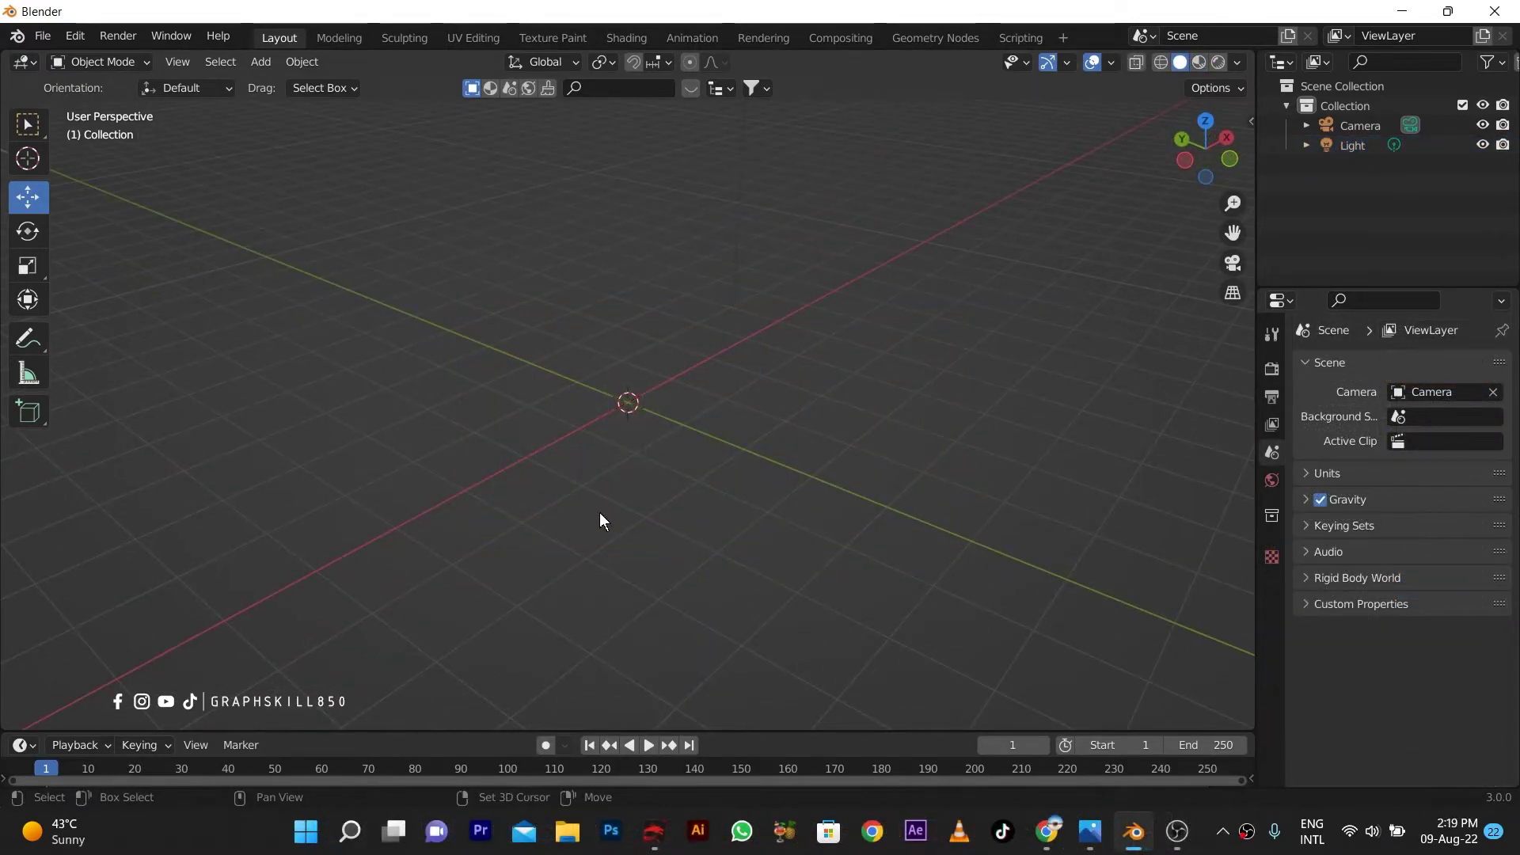
# - Add a cube at the origin and stretch it along the X axis
pyautogui.hotkey('shift', 'a')
pyautogui.click(691, 426)
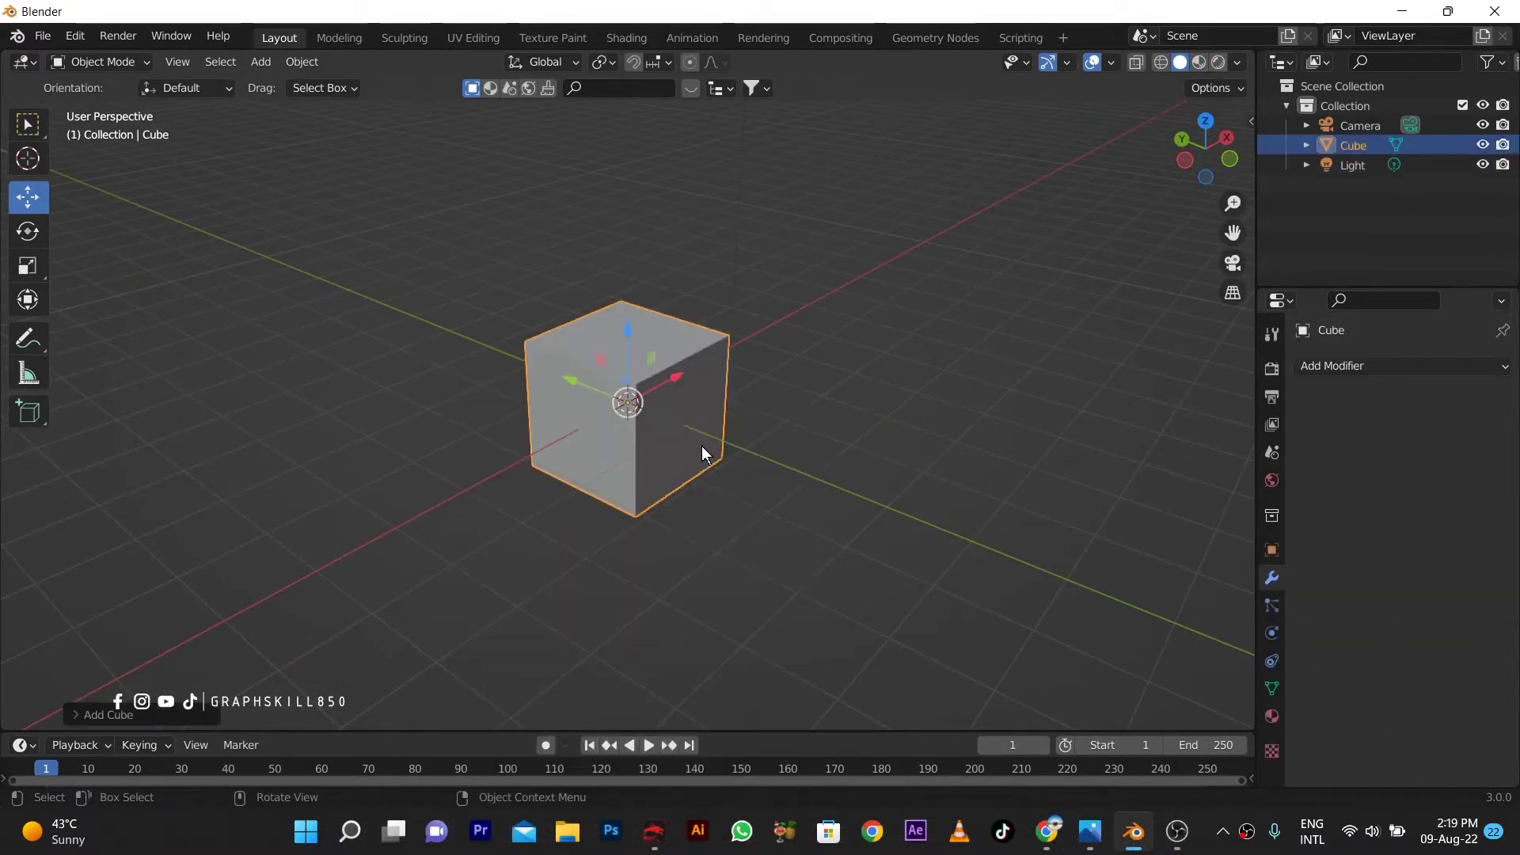
pyautogui.press('s')
pyautogui.press('x')
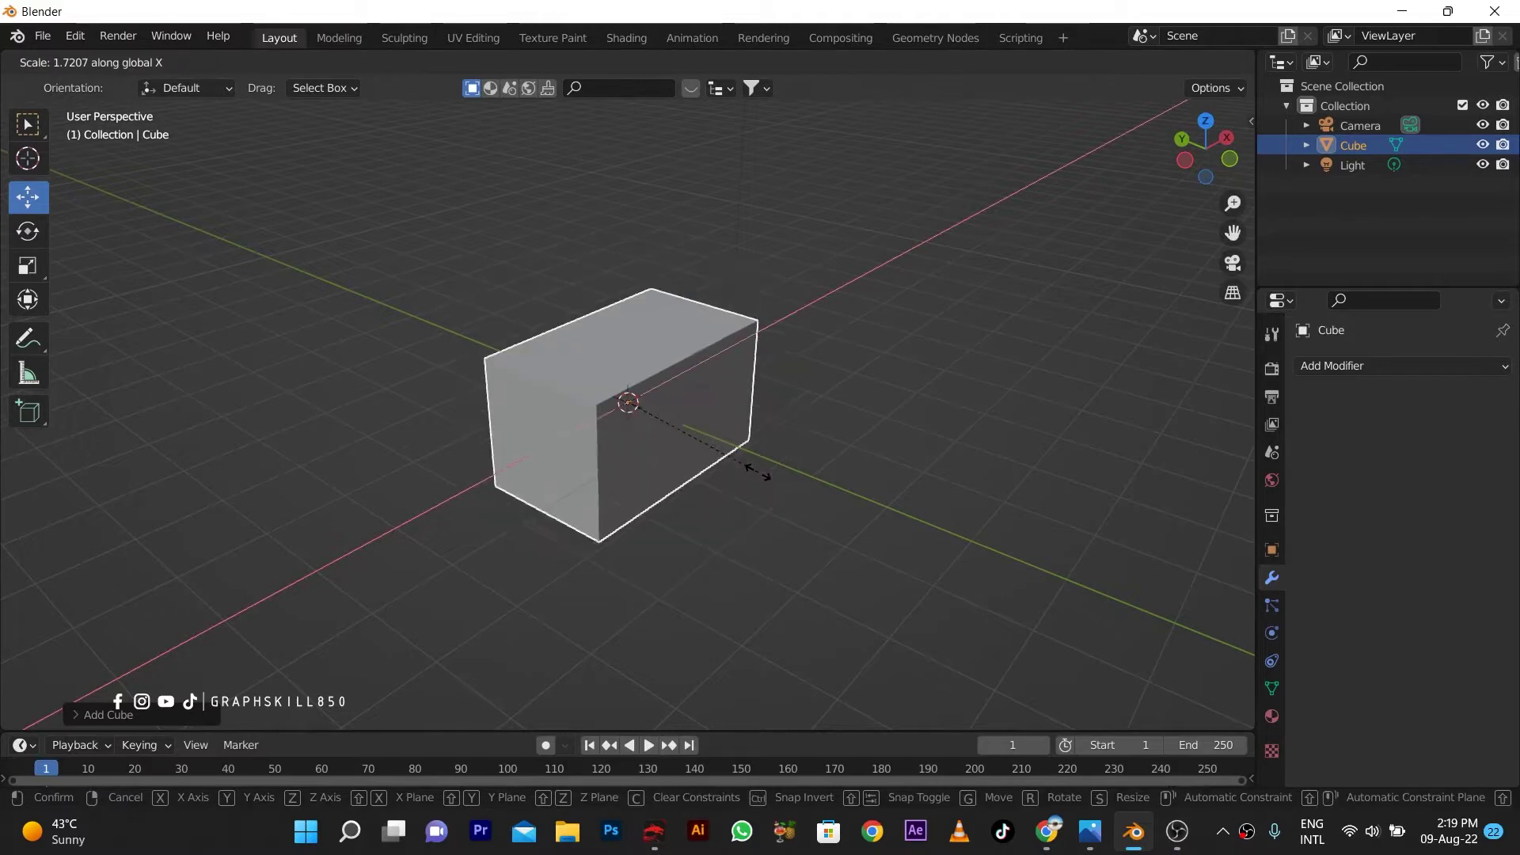
pyautogui.click(875, 499)
# - Flatten the cube along Z into a long slab and enter Edit Mode
pyautogui.moveTo(443, 451)
pyautogui.mouseDown(button='middle')
pyautogui.moveTo(483, 420)
pyautogui.moveTo(525, 461)
pyautogui.mouseUp(button='middle')
pyautogui.press('s')
pyautogui.press('z')
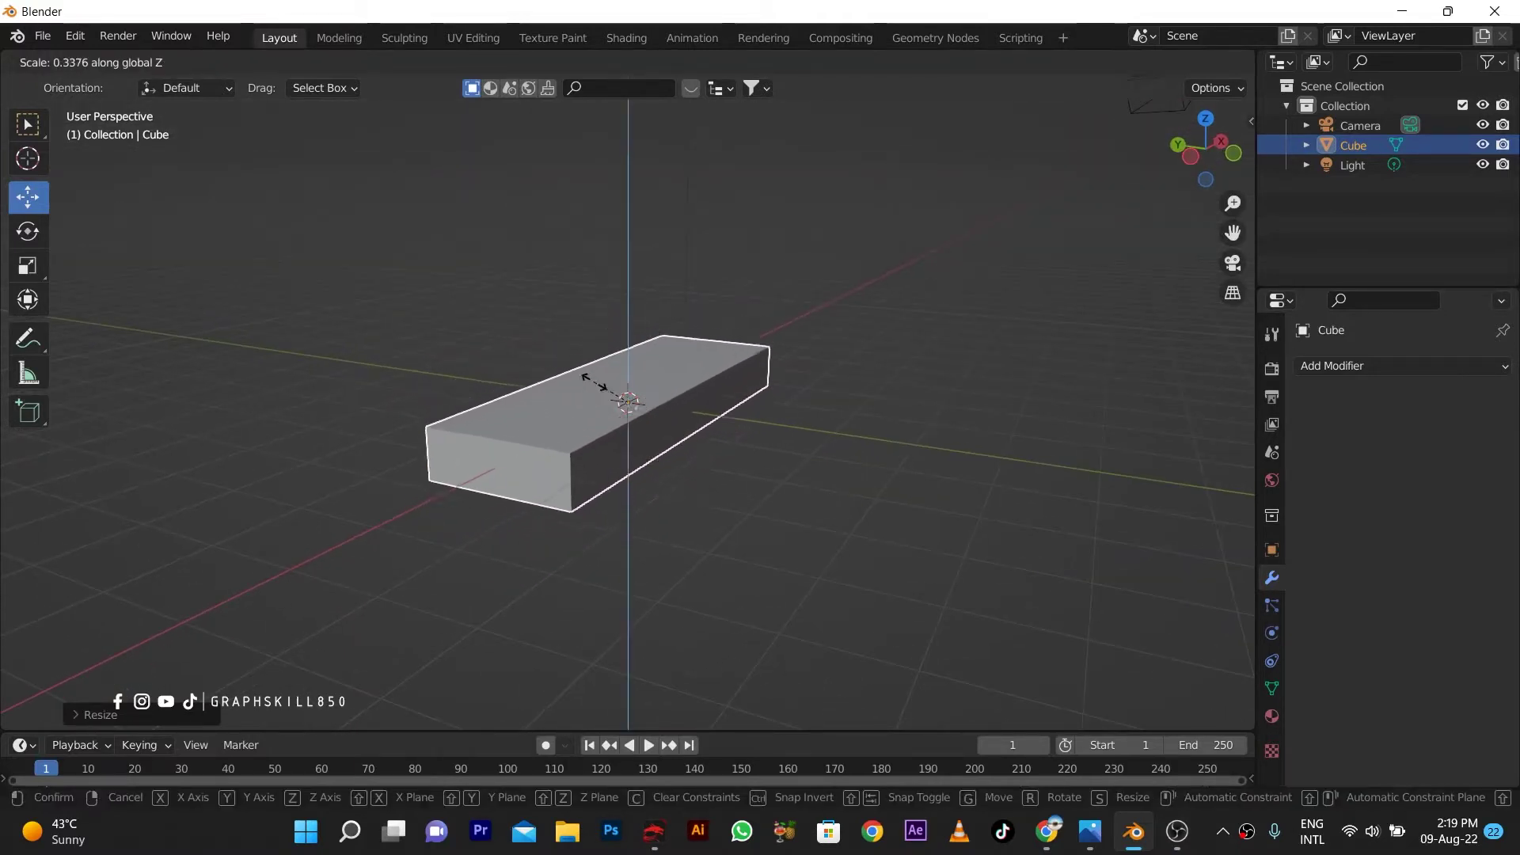
pyautogui.click(546, 454)
pyautogui.moveTo(546, 455); pyautogui.dragTo(267, 470, button='middle')
pyautogui.press('Tab')
# - Extrude the slab's top face upward and narrow it along Y
pyautogui.scroll(1, 560, 428)
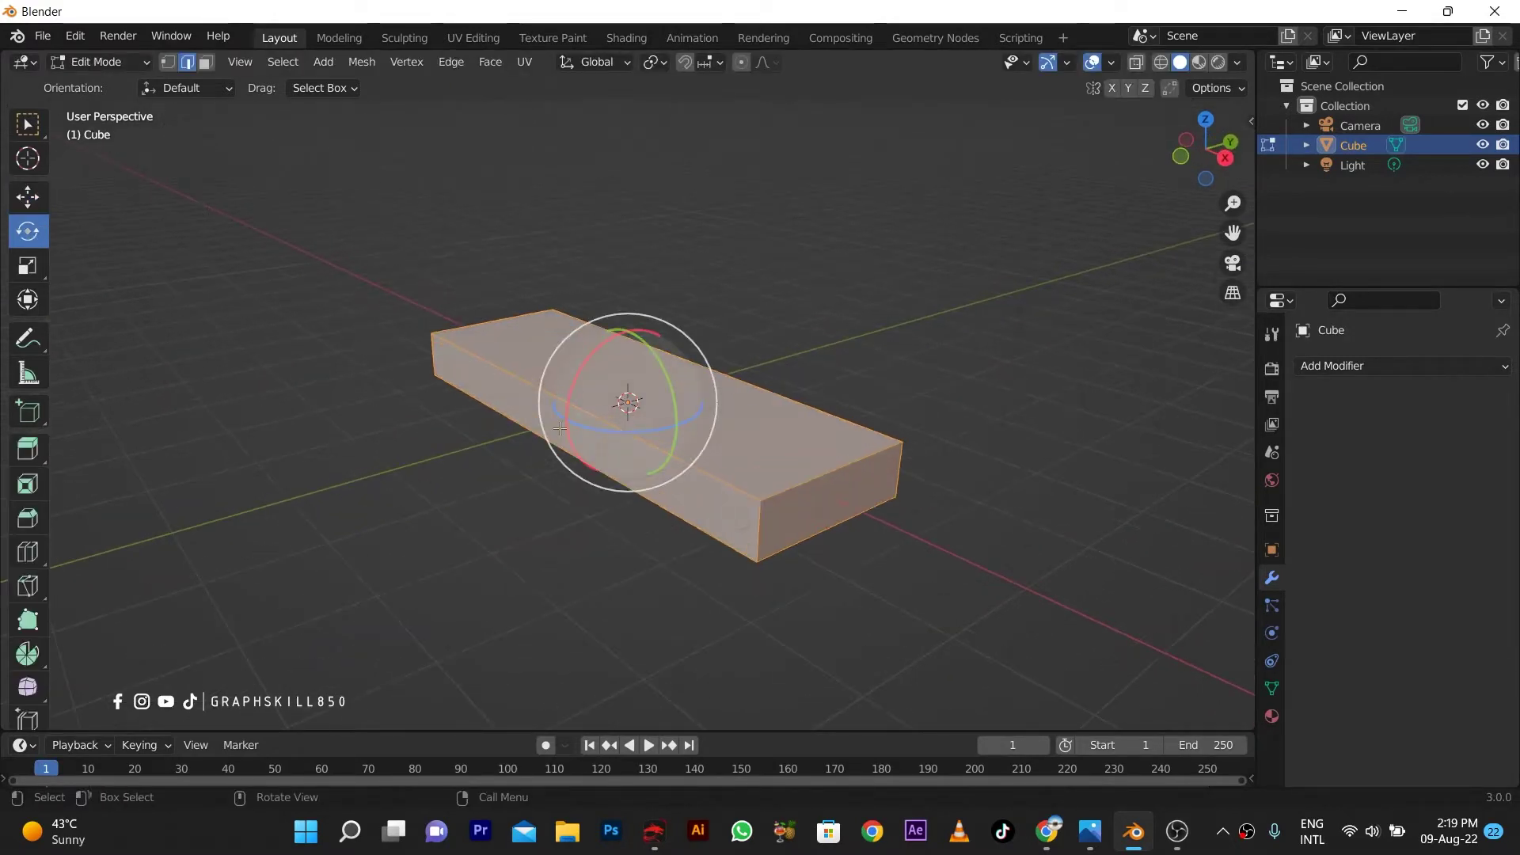
pyautogui.press('3')
pyautogui.click(607, 362)
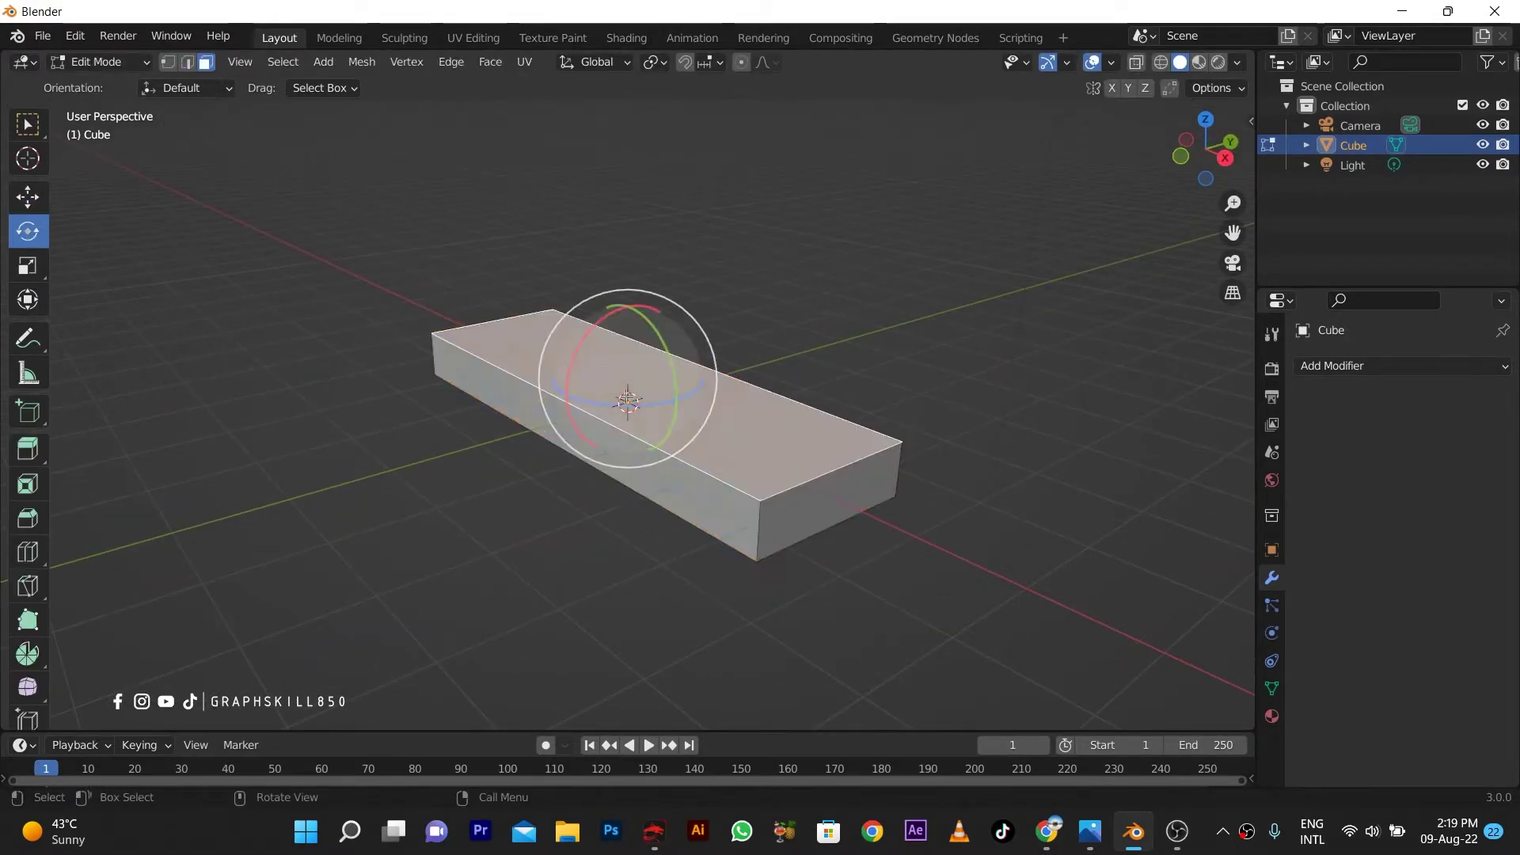
pyautogui.press('e')
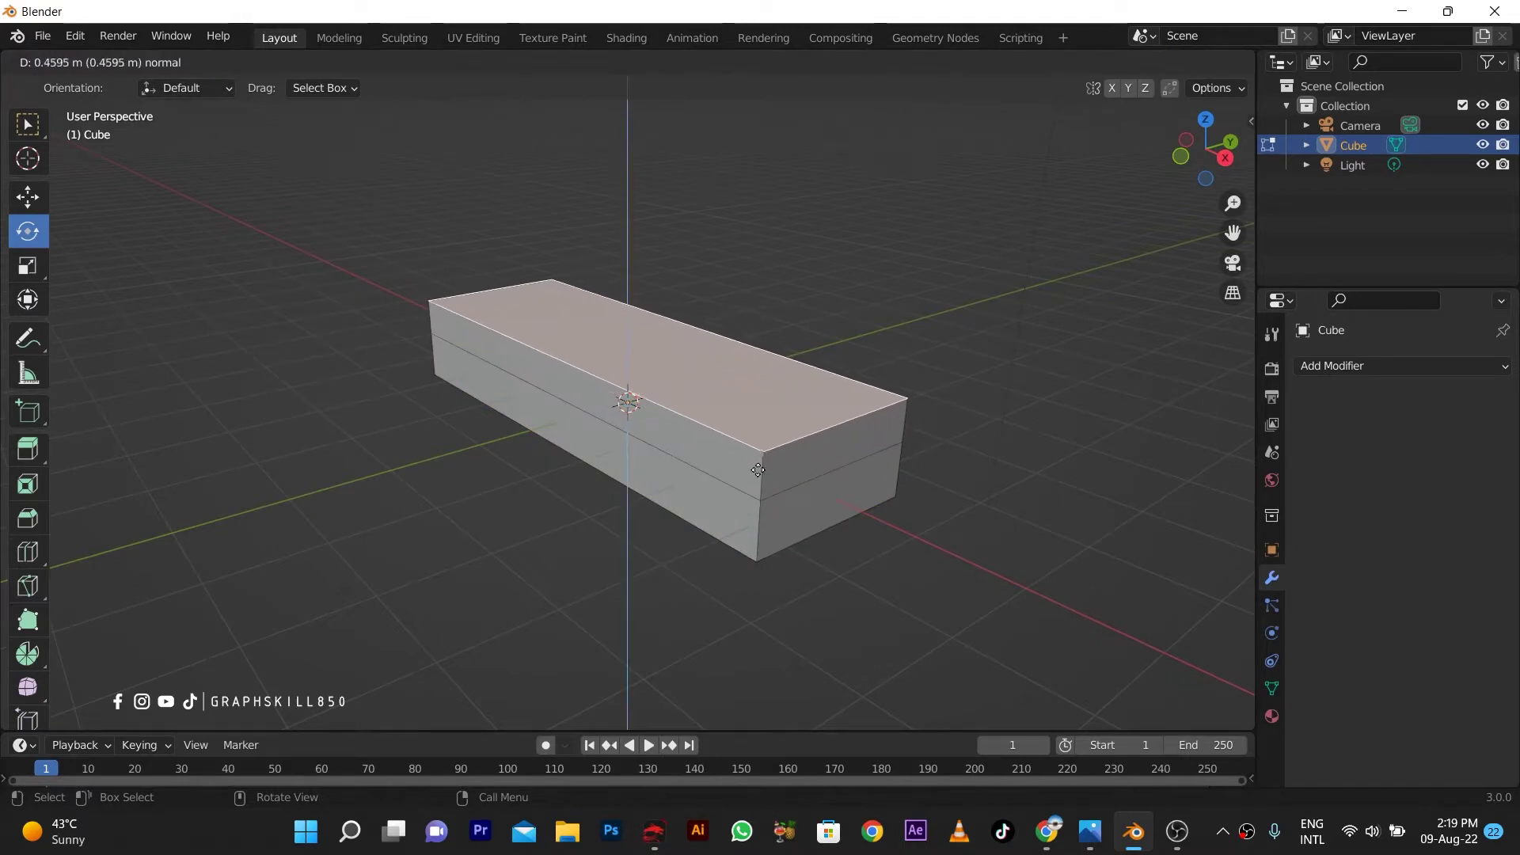
pyautogui.click(757, 489)
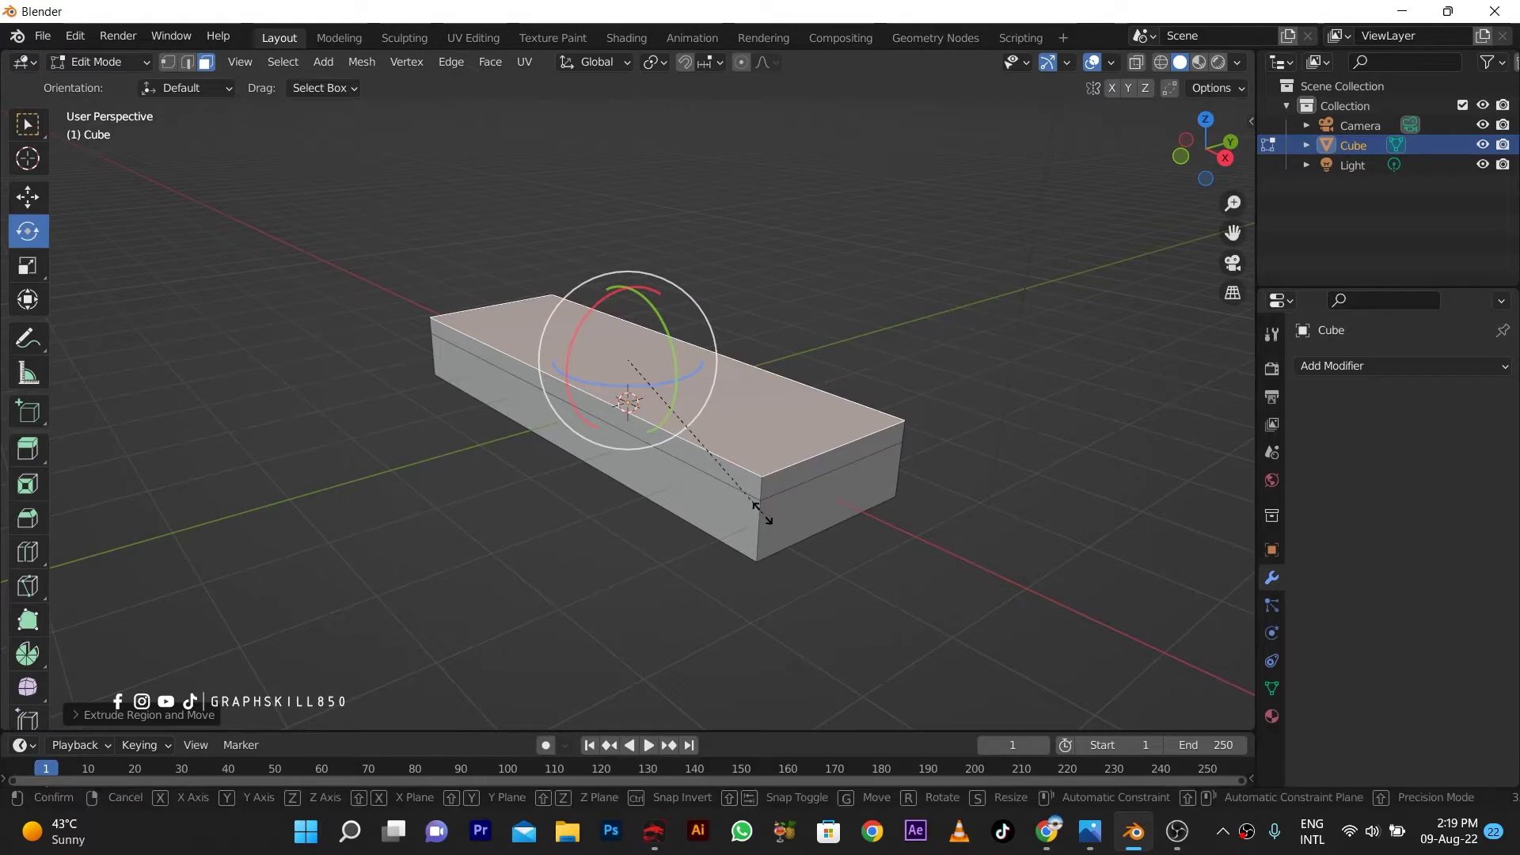
pyautogui.press('s')
pyautogui.press('y')
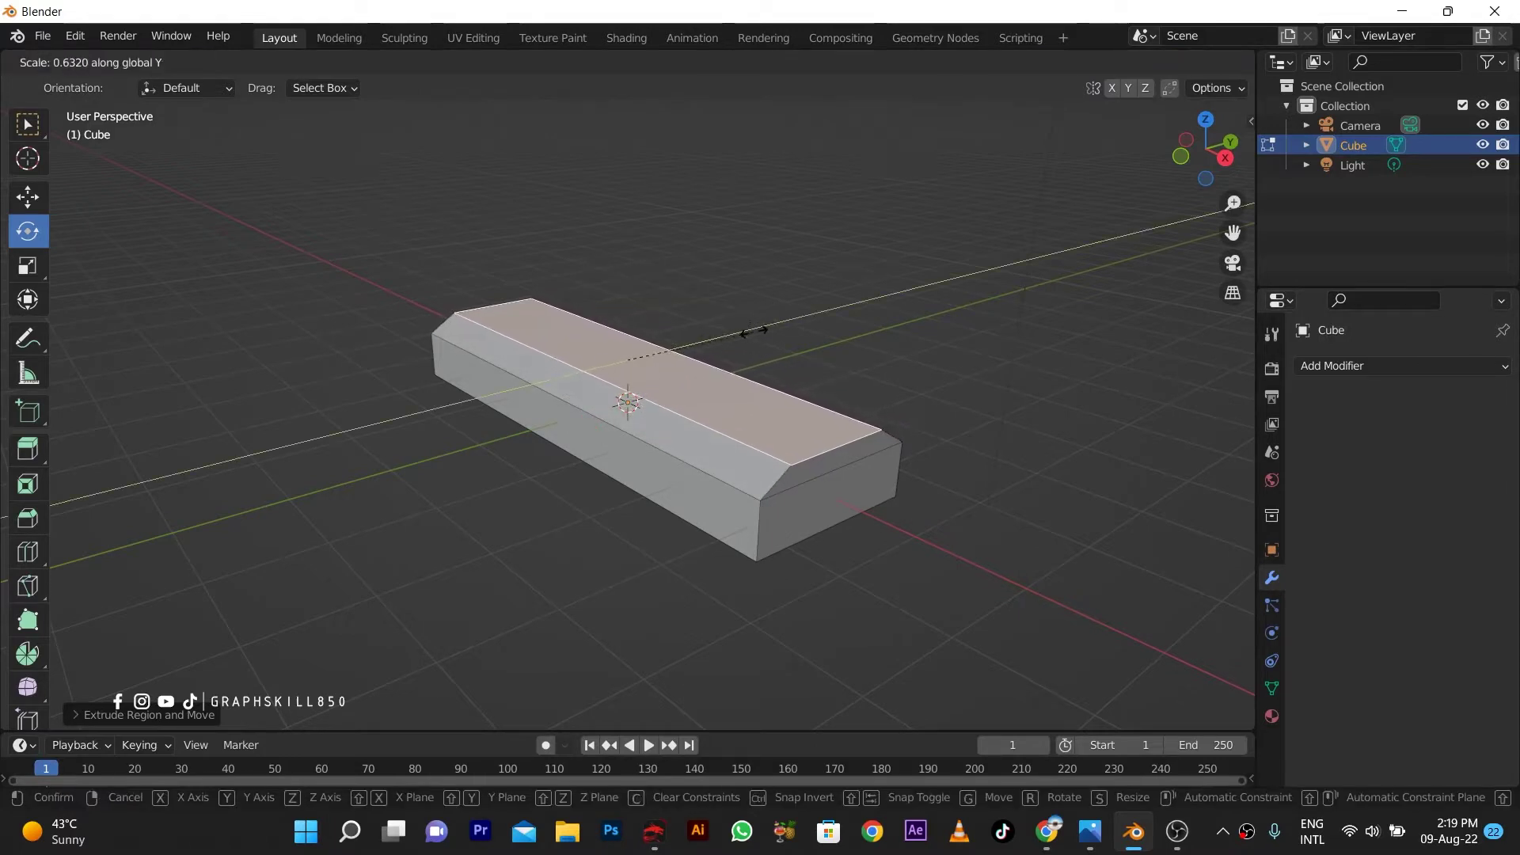
pyautogui.click(754, 330)
# - Raise the top face higher, narrow it along Y into a ridge, then select the bottom face
pyautogui.moveTo(527, 465)
pyautogui.mouseDown(button='middle')
pyautogui.moveTo(566, 591)
pyautogui.moveTo(485, 471)
pyautogui.mouseUp(button='middle')
pyautogui.click(28, 204)
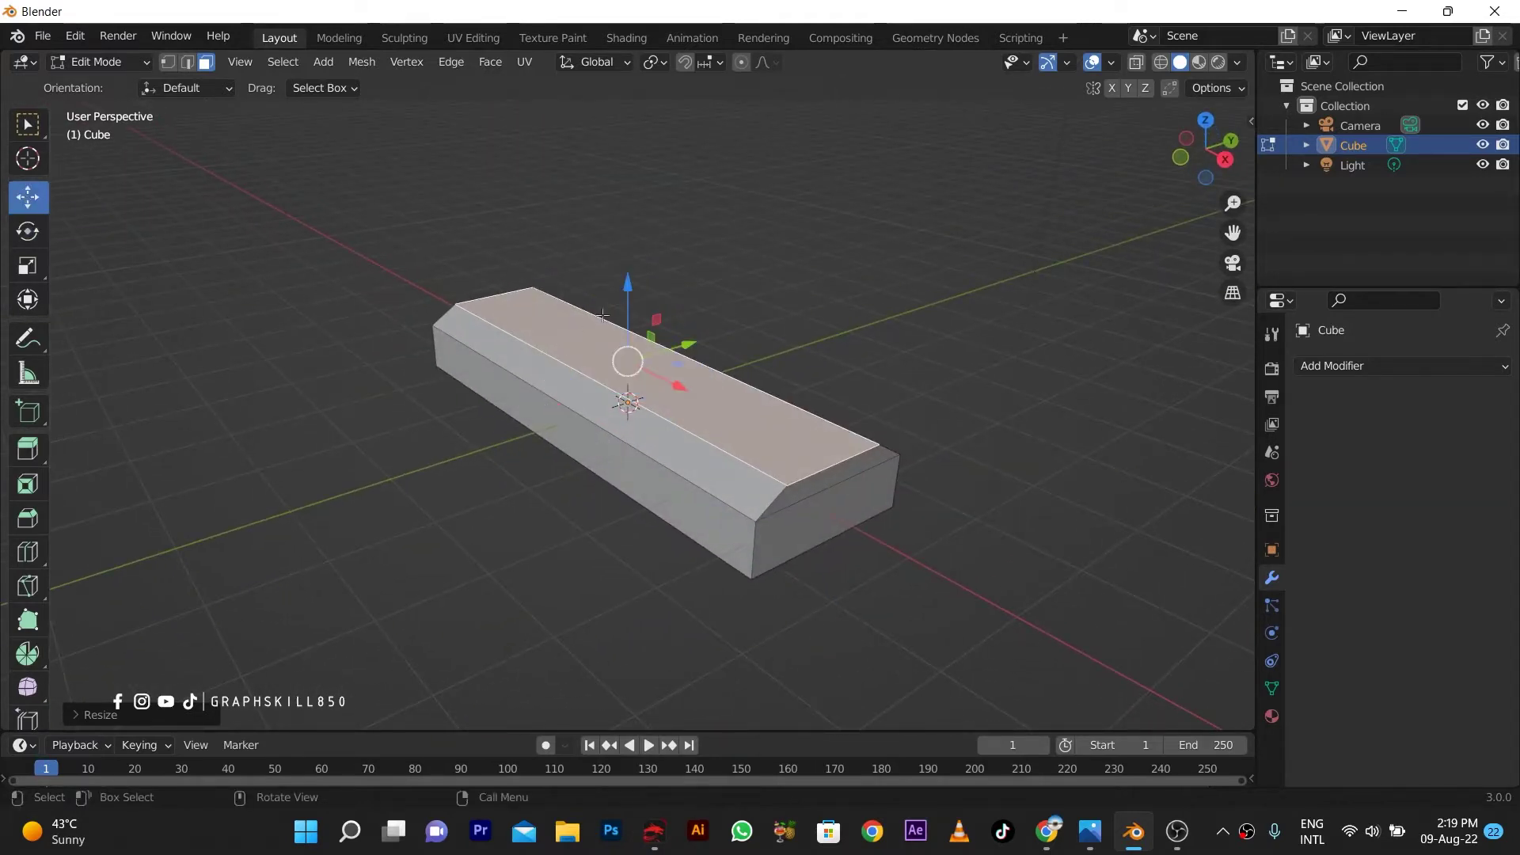
pyautogui.moveTo(628, 295); pyautogui.dragTo(628, 217)
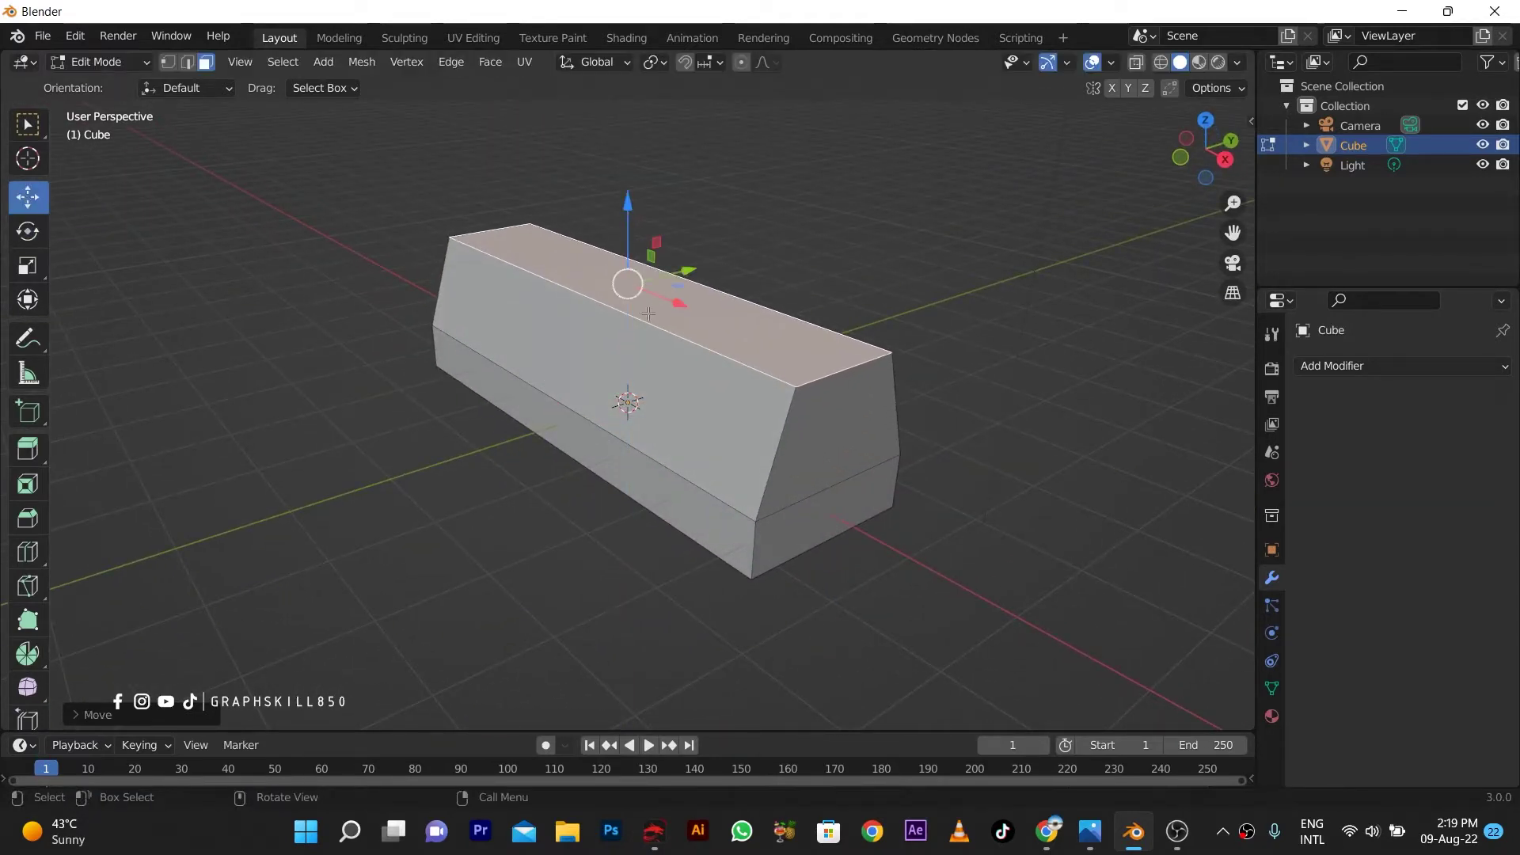
pyautogui.moveTo(635, 224); pyautogui.dragTo(637, 203)
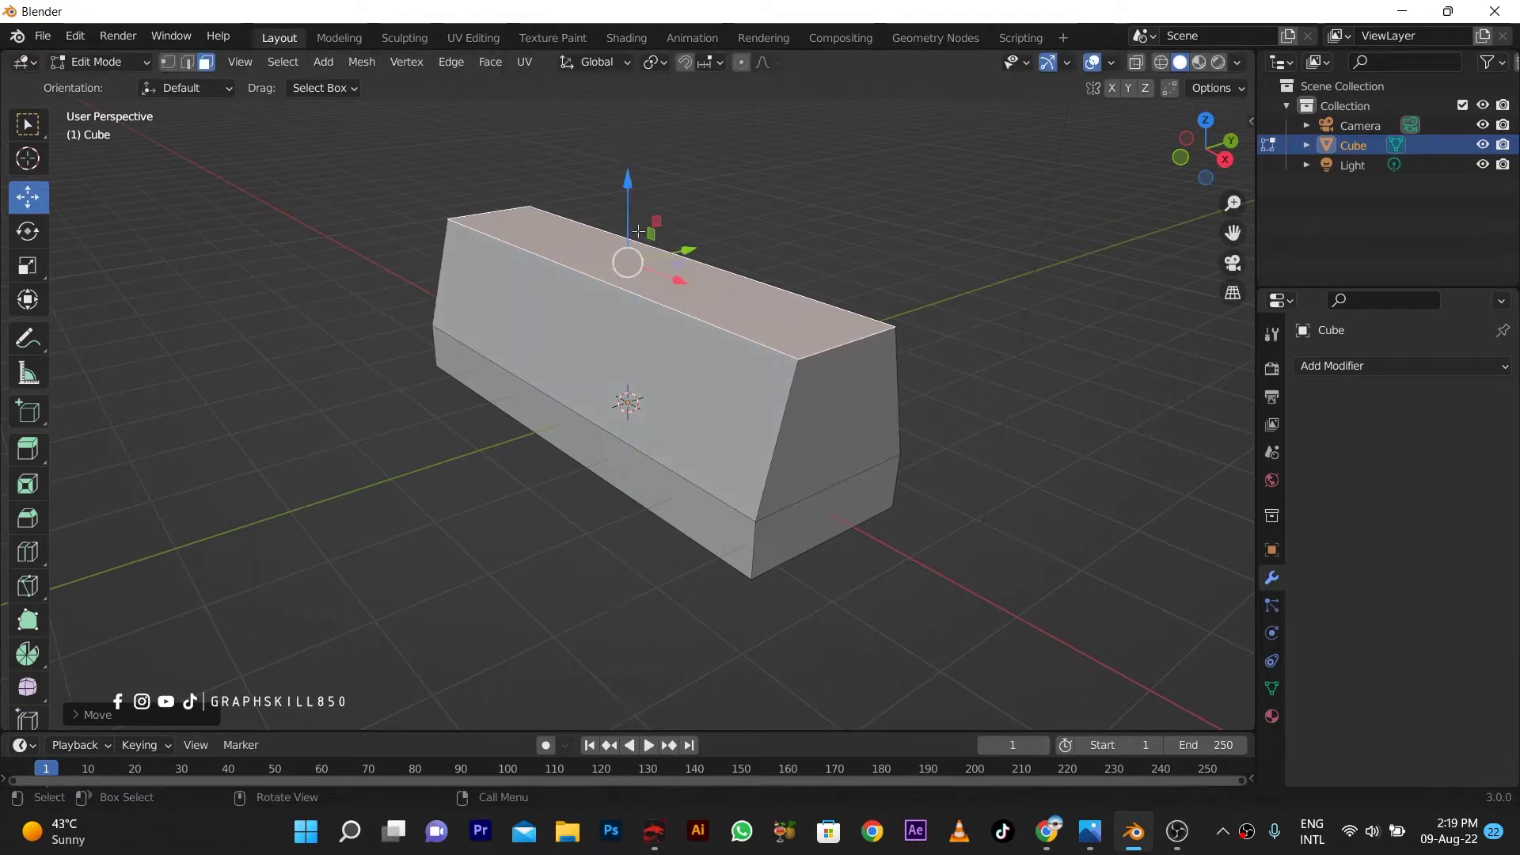
pyautogui.press('s')
pyautogui.press('y')
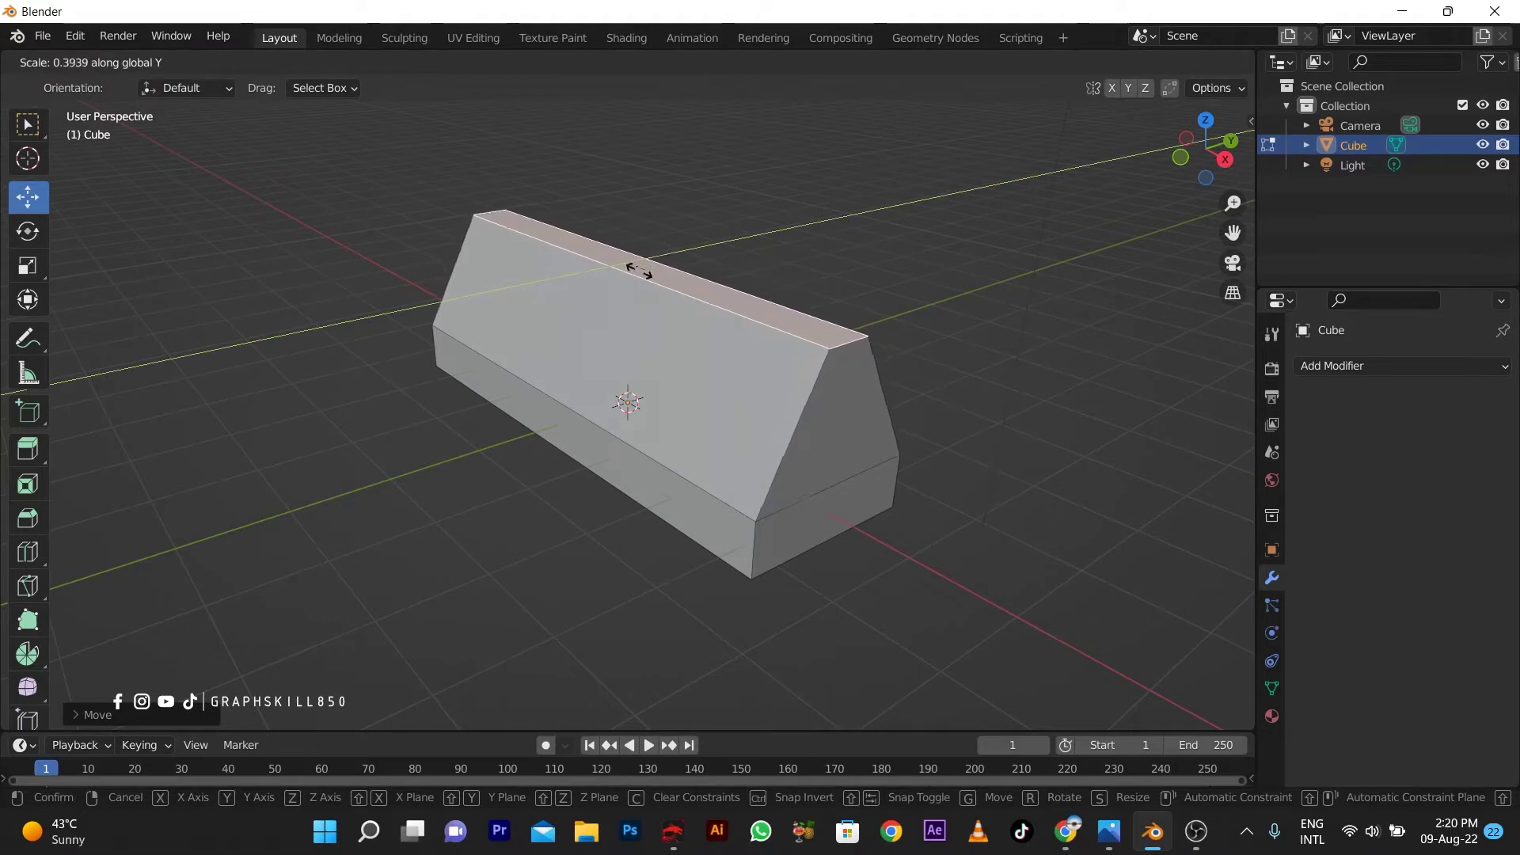
pyautogui.click(629, 269)
pyautogui.moveTo(629, 269); pyautogui.dragTo(612, 466, button='middle')
pyautogui.click(622, 443)
# - Move the bottom face along Z and extrude it downward into a thin base layer
pyautogui.press('g')
pyautogui.press('z')
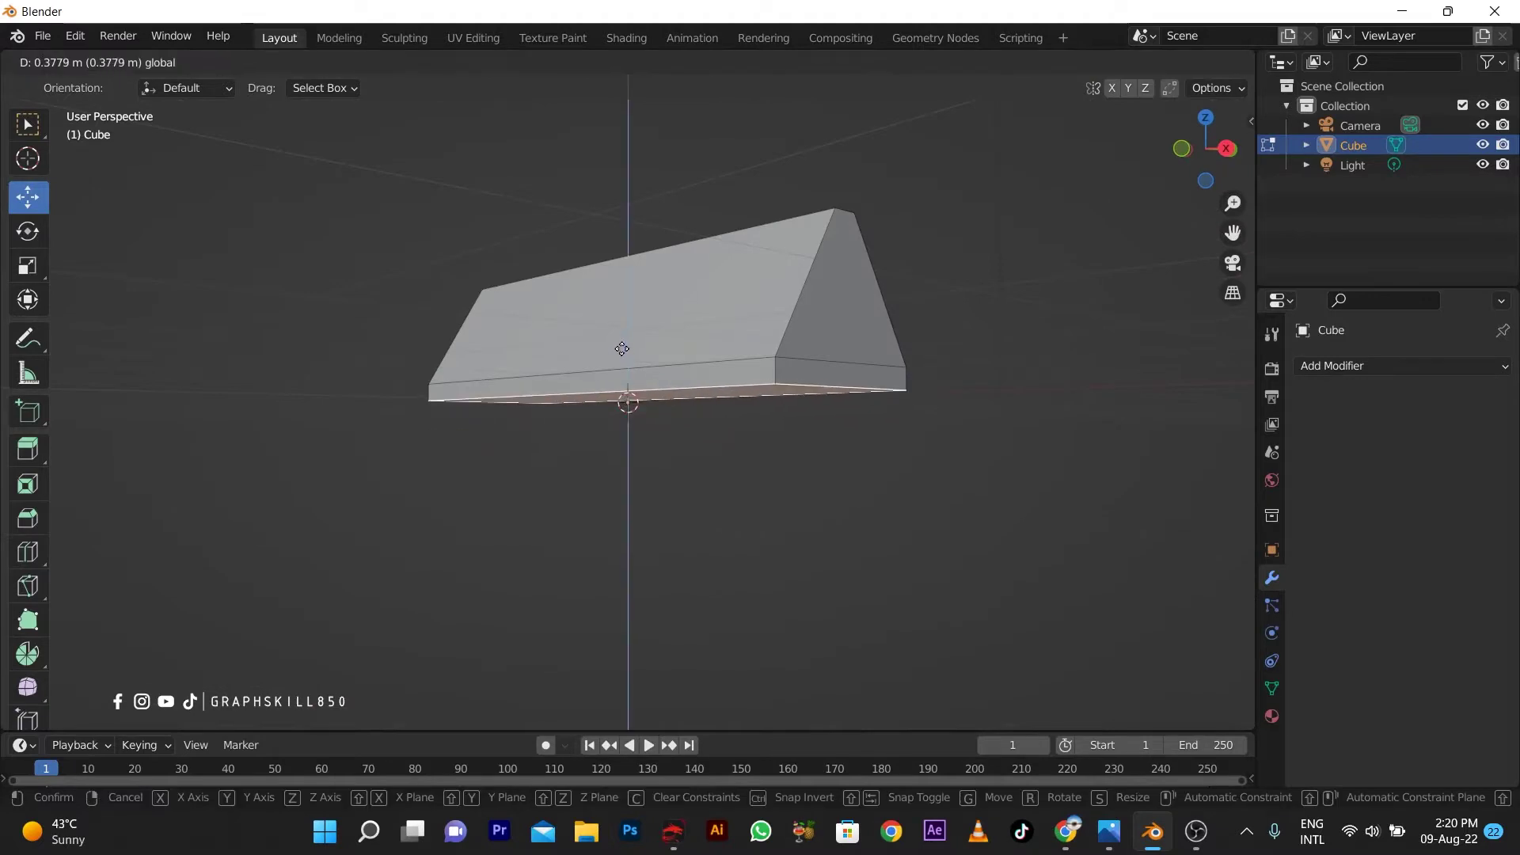
pyautogui.click(633, 409)
pyautogui.moveTo(629, 407); pyautogui.dragTo(625, 419, button='middle')
pyautogui.press('e')
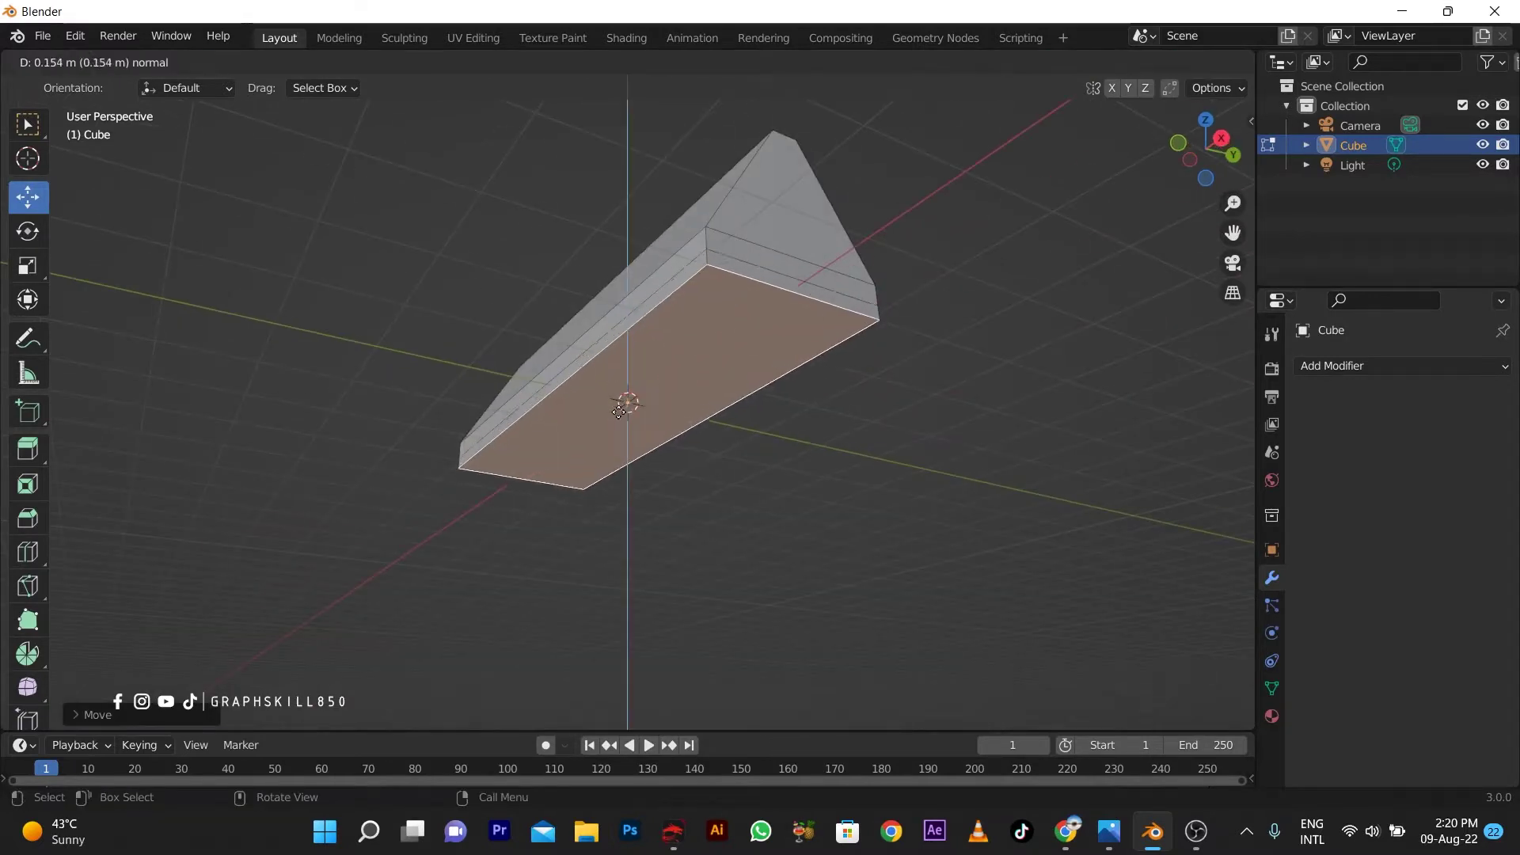
pyautogui.click(619, 421)
# - Select the narrow top ridge face and lower it to flatten the top
pyautogui.moveTo(619, 421); pyautogui.dragTo(669, 511, button='middle')
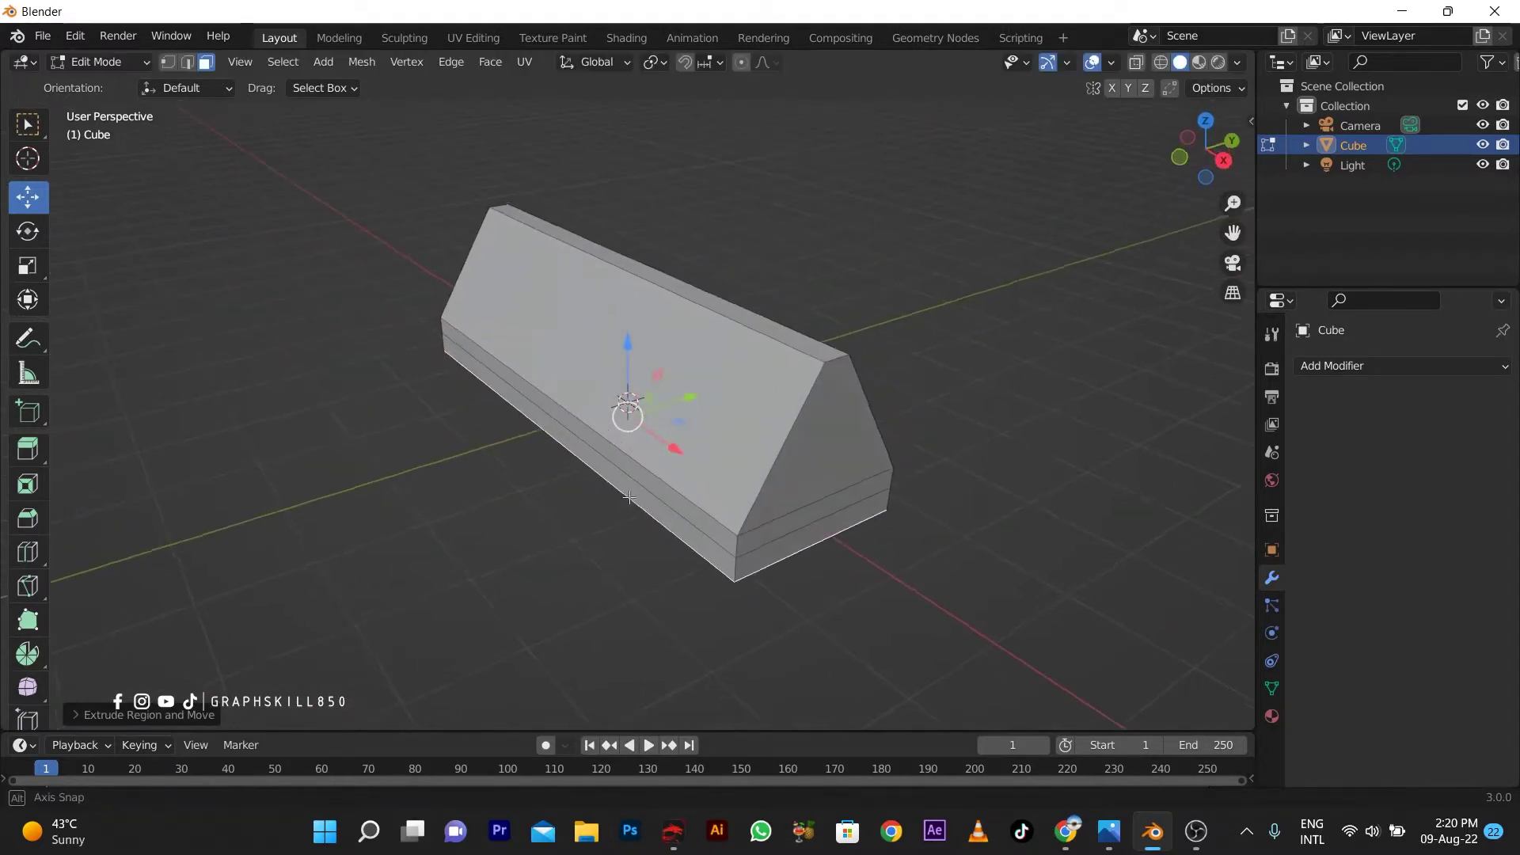
pyautogui.click(601, 396)
pyautogui.moveTo(601, 396)
pyautogui.mouseDown(button='middle')
pyautogui.moveTo(509, 358)
pyautogui.moveTo(665, 289)
pyautogui.mouseUp(button='middle')
pyautogui.click(660, 289)
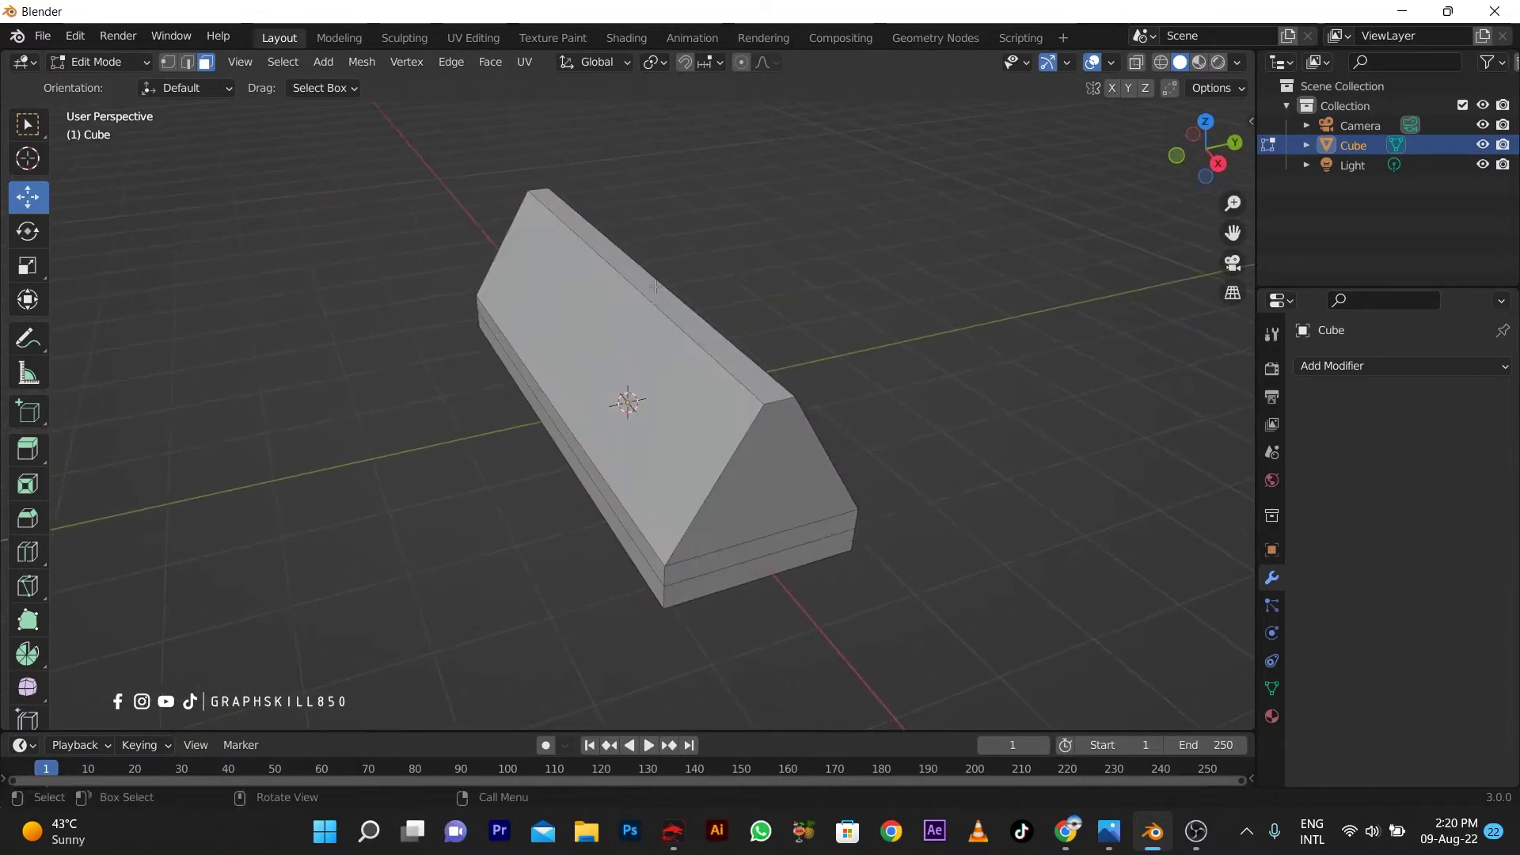
pyautogui.moveTo(627, 248); pyautogui.dragTo(639, 335)
# - Rescale the top ridge face along Y to a narrower width
pyautogui.press('s')
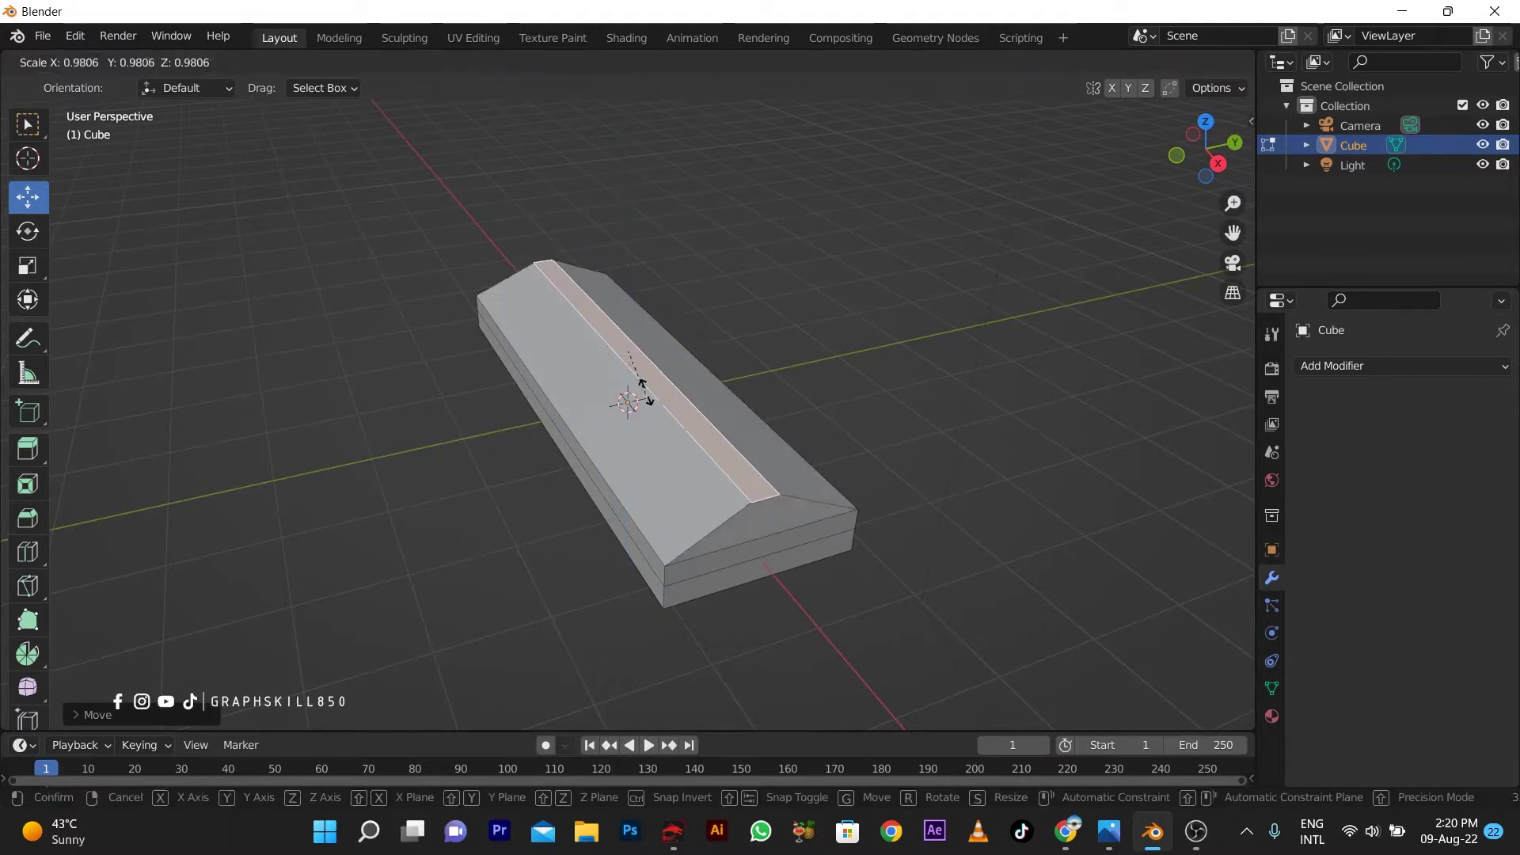
pyautogui.press('y')
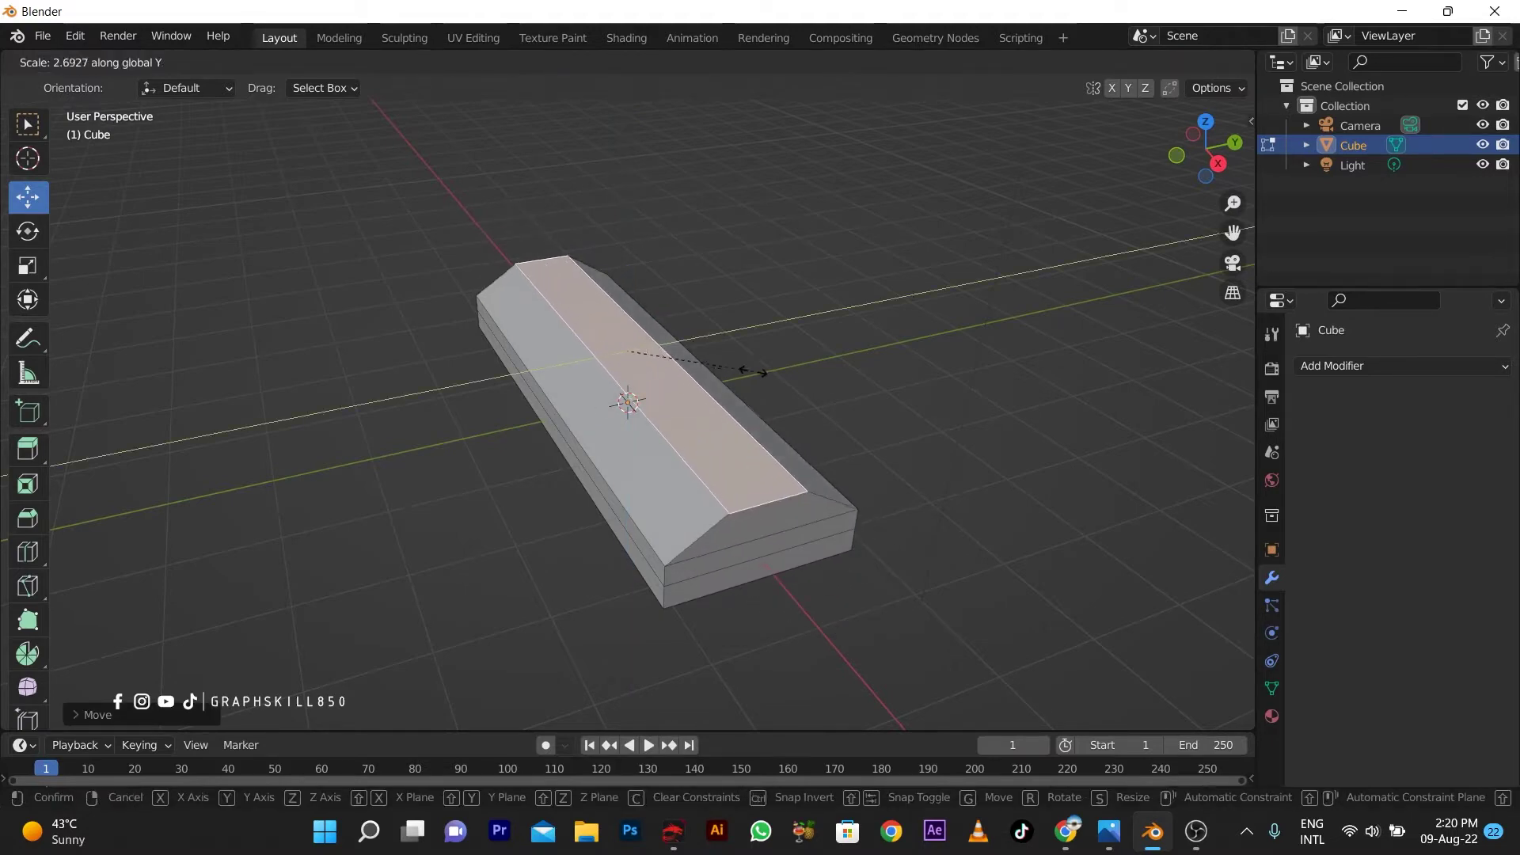
pyautogui.click(749, 369)
pyautogui.press('e')
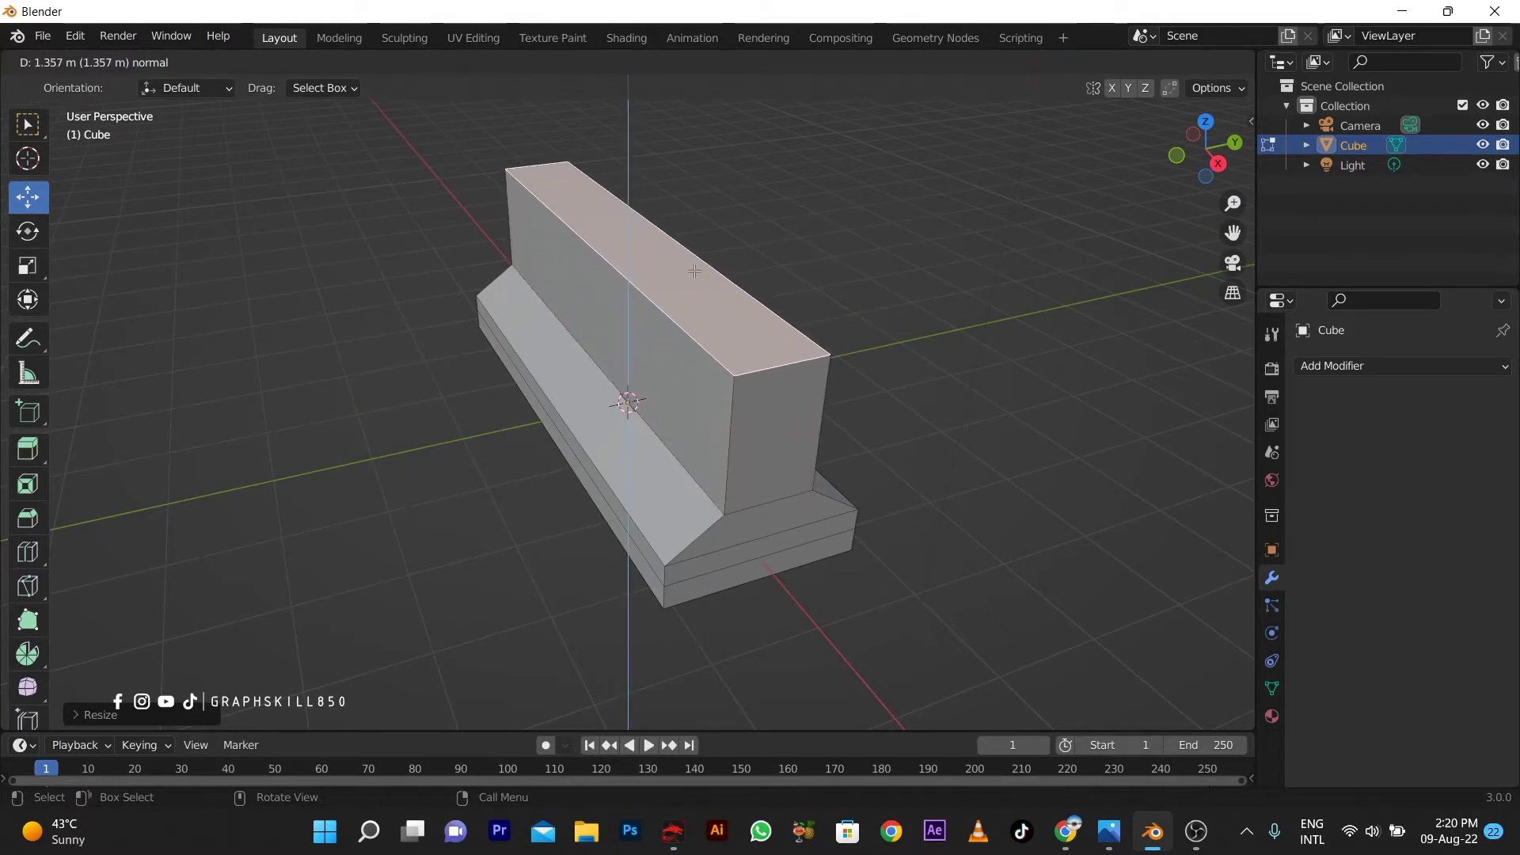
pyautogui.press('Escape')
pyautogui.press('s')
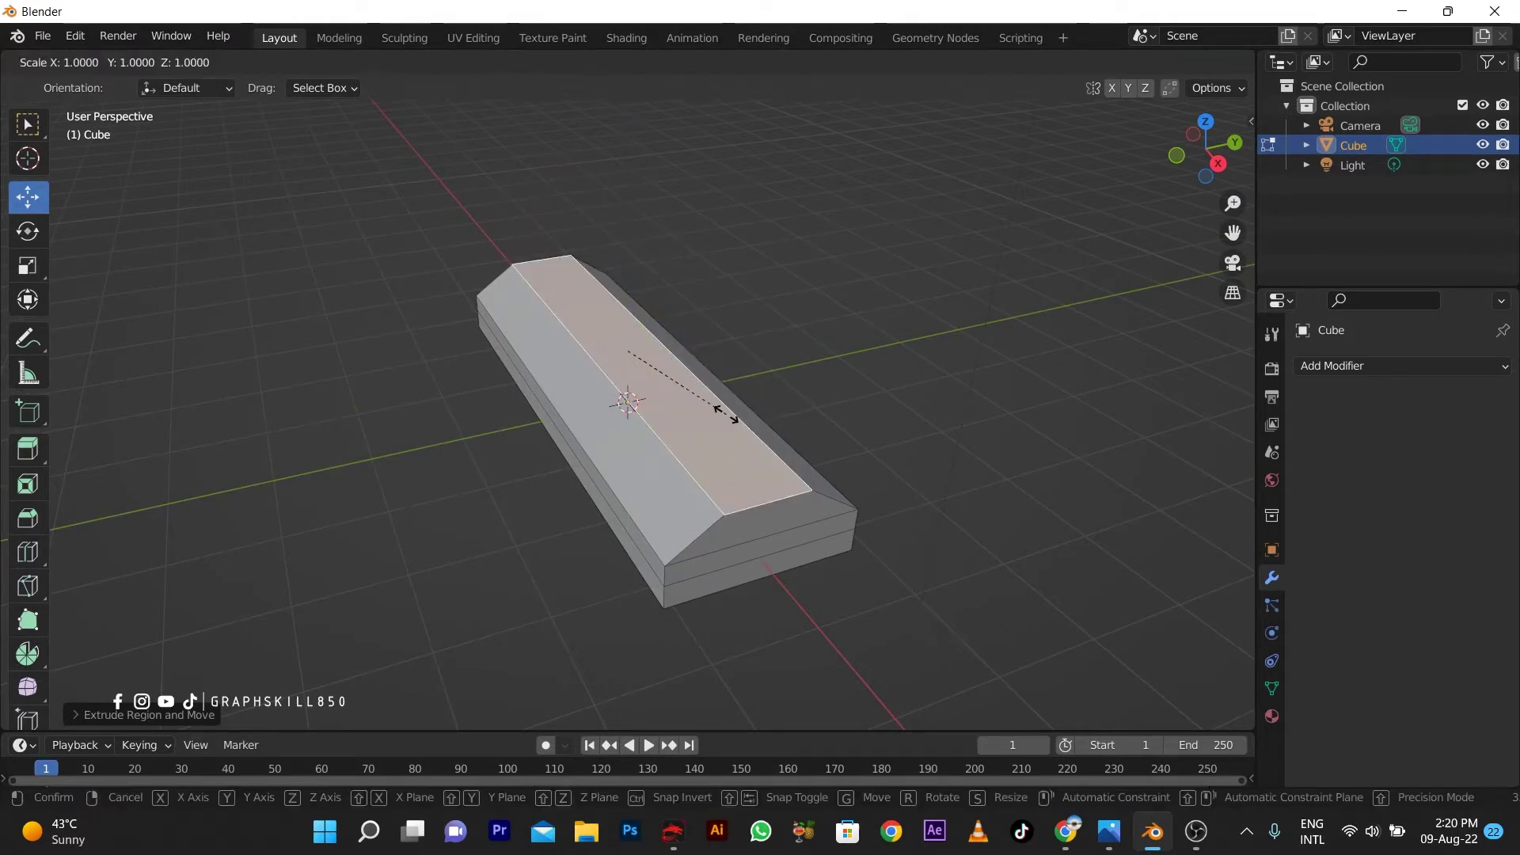
pyautogui.press('y')
pyautogui.press('Escape')
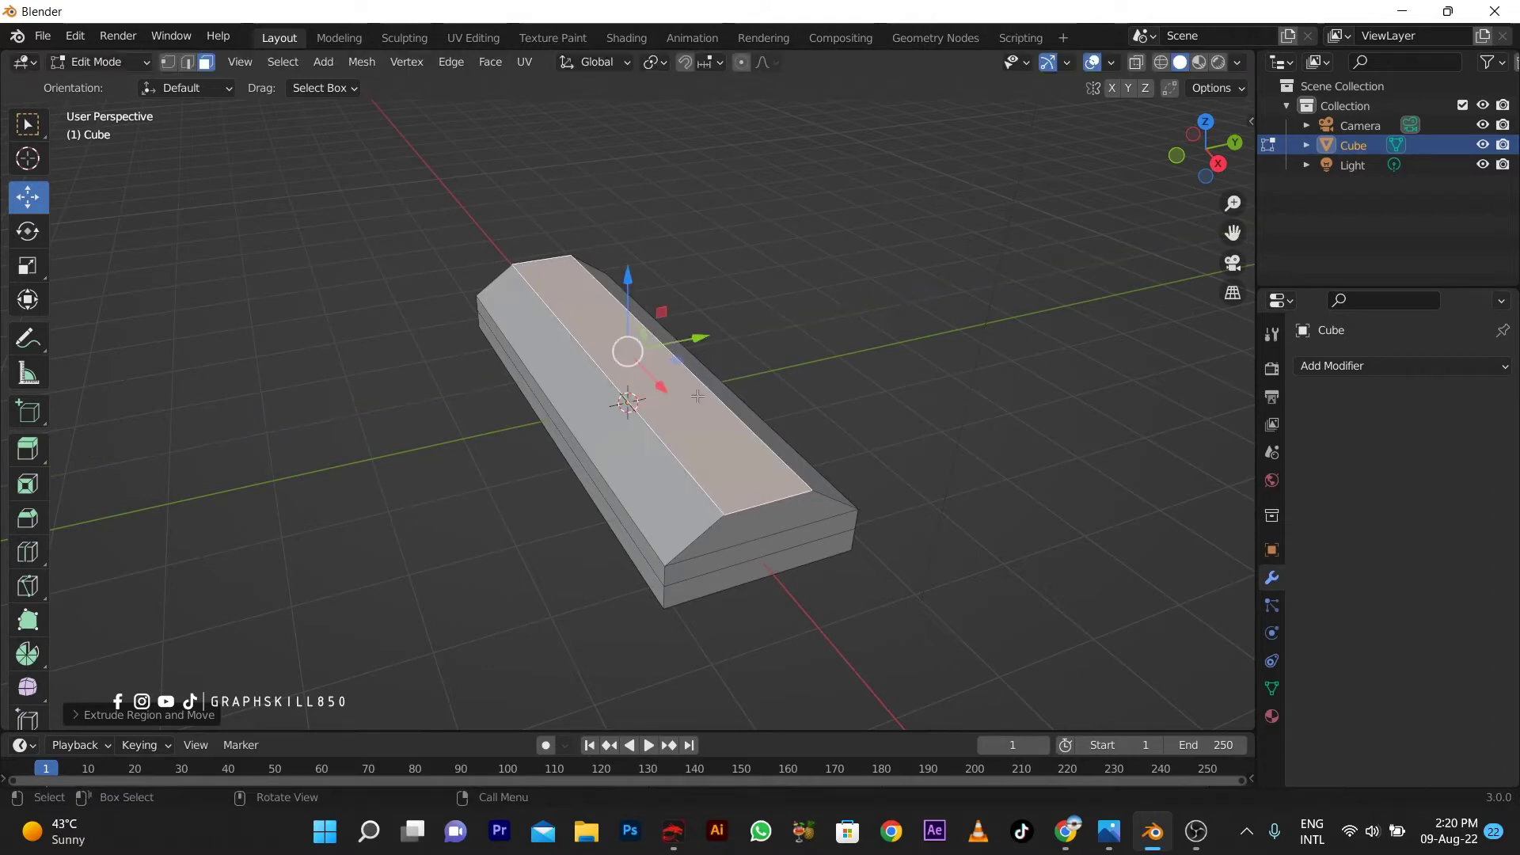
pyautogui.press('s')
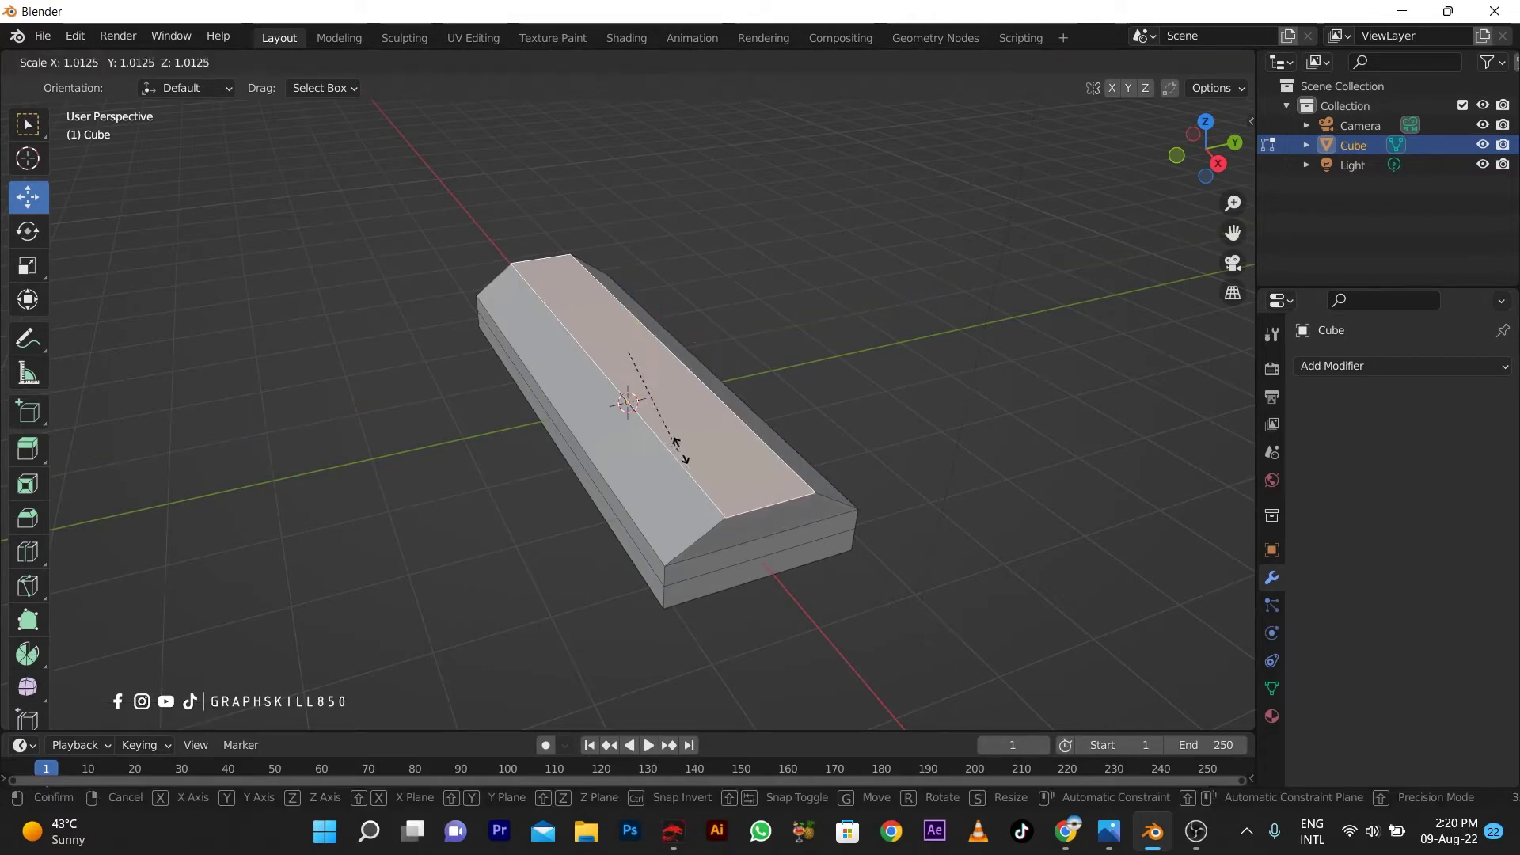
pyautogui.press('y')
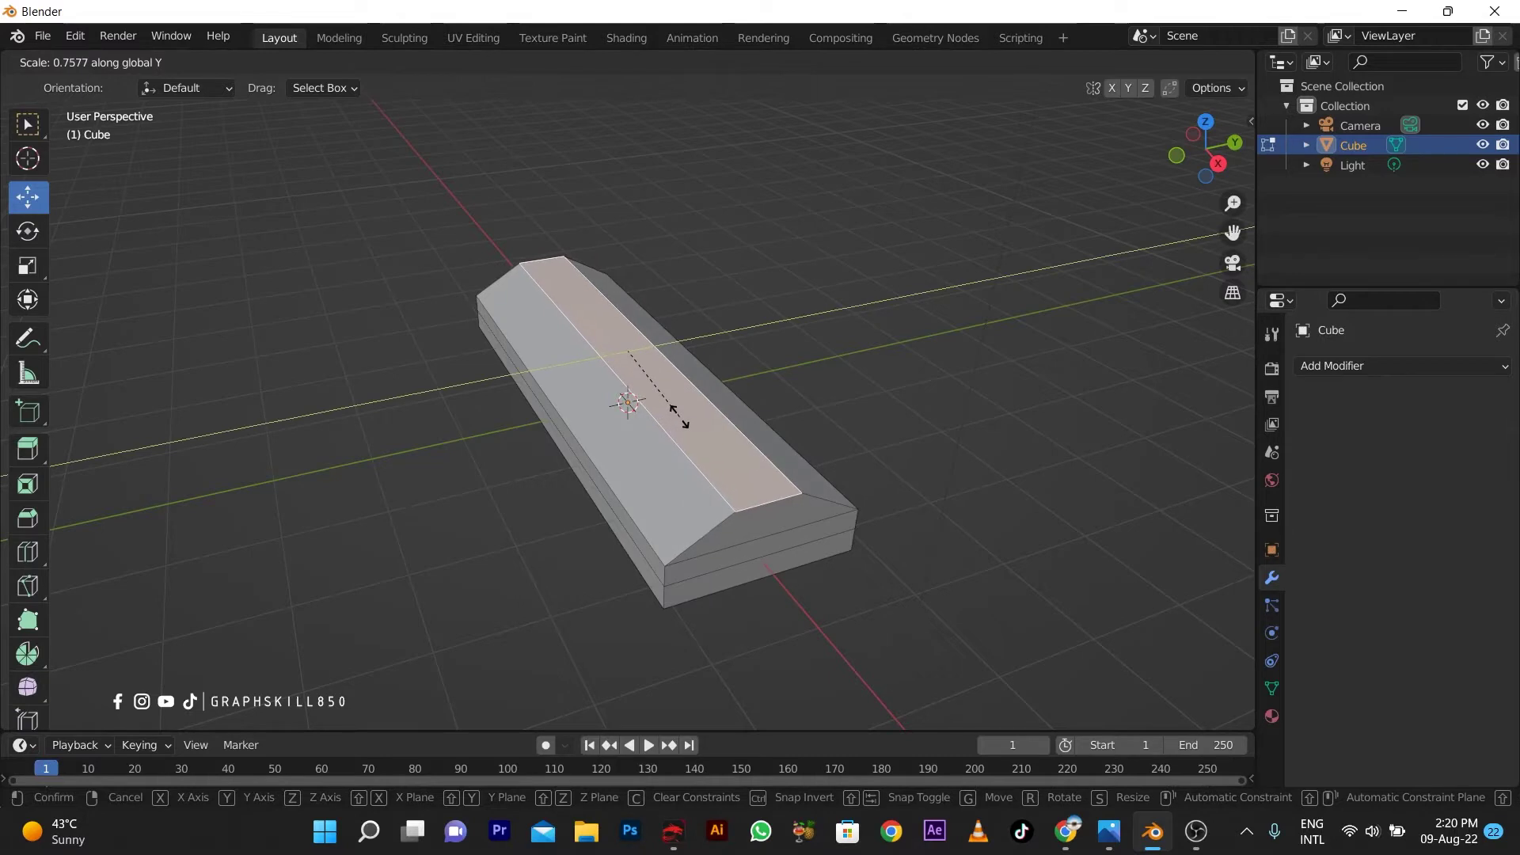
pyautogui.click(673, 413)
# - Extrude the narrowed top face up into a tall vertical wall and begin a loop cut
pyautogui.moveTo(631, 313); pyautogui.dragTo(630, 311)
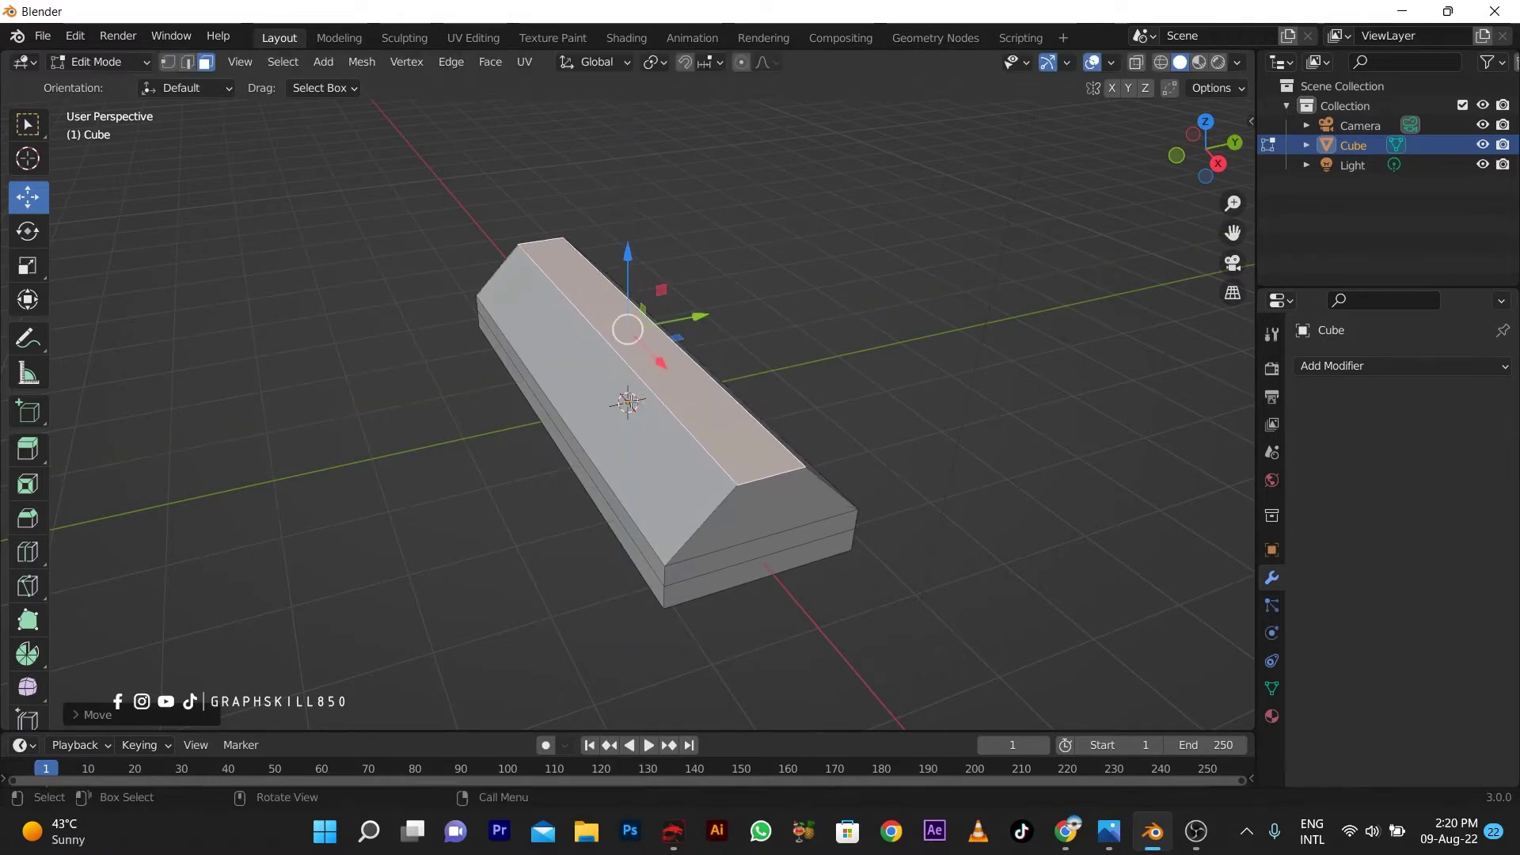
pyautogui.moveTo(630, 311); pyautogui.dragTo(717, 385, button='middle')
pyautogui.press('e')
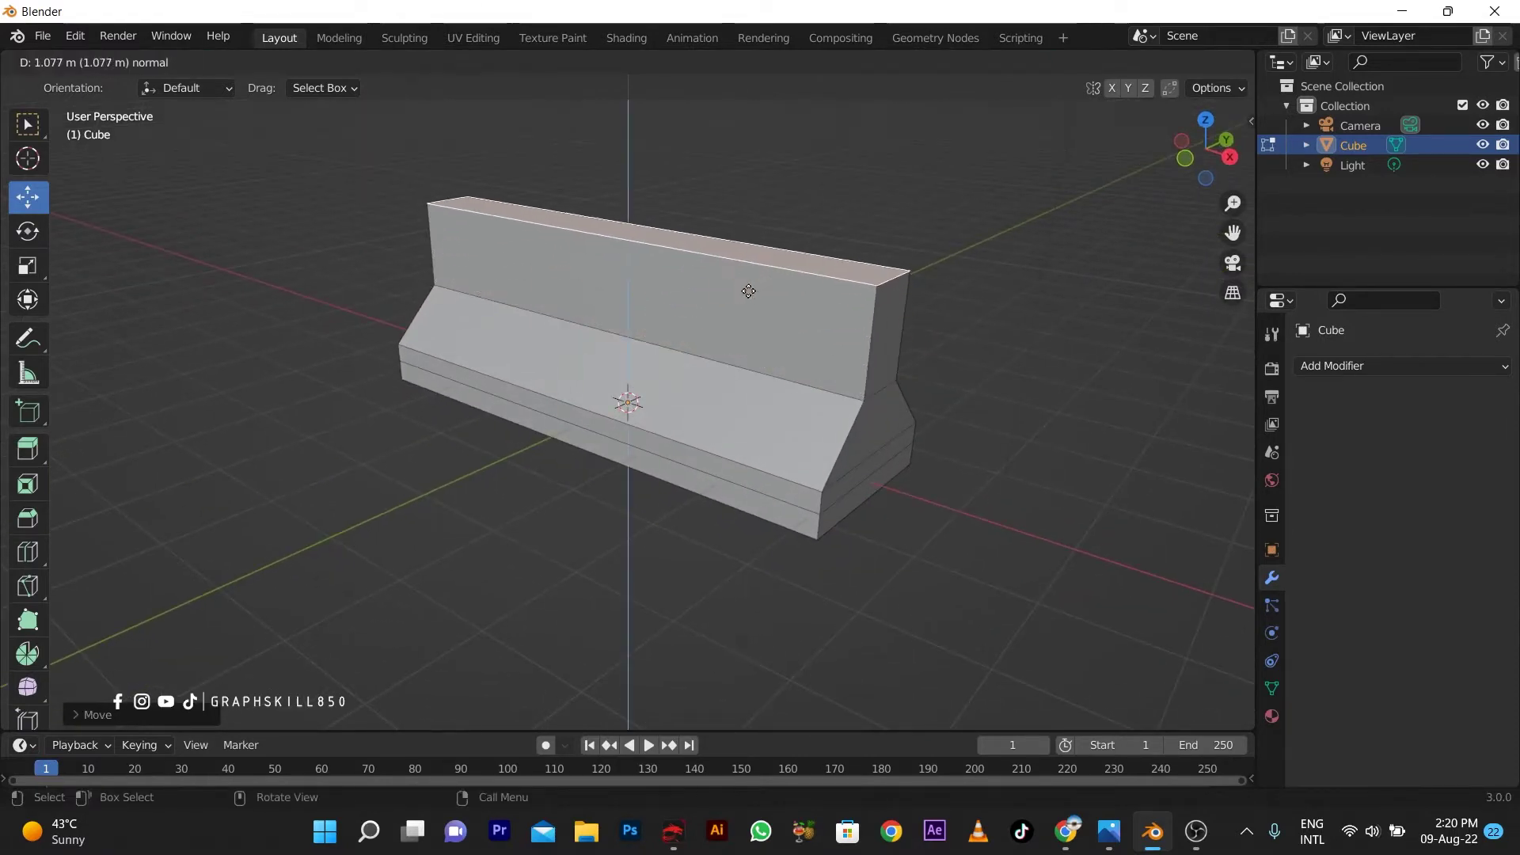
pyautogui.click(750, 245)
pyautogui.moveTo(572, 369)
pyautogui.mouseDown(button='middle')
pyautogui.moveTo(786, 404)
pyautogui.moveTo(716, 396)
pyautogui.mouseUp(button='middle')
pyautogui.hotkey('ctrl', 'r')
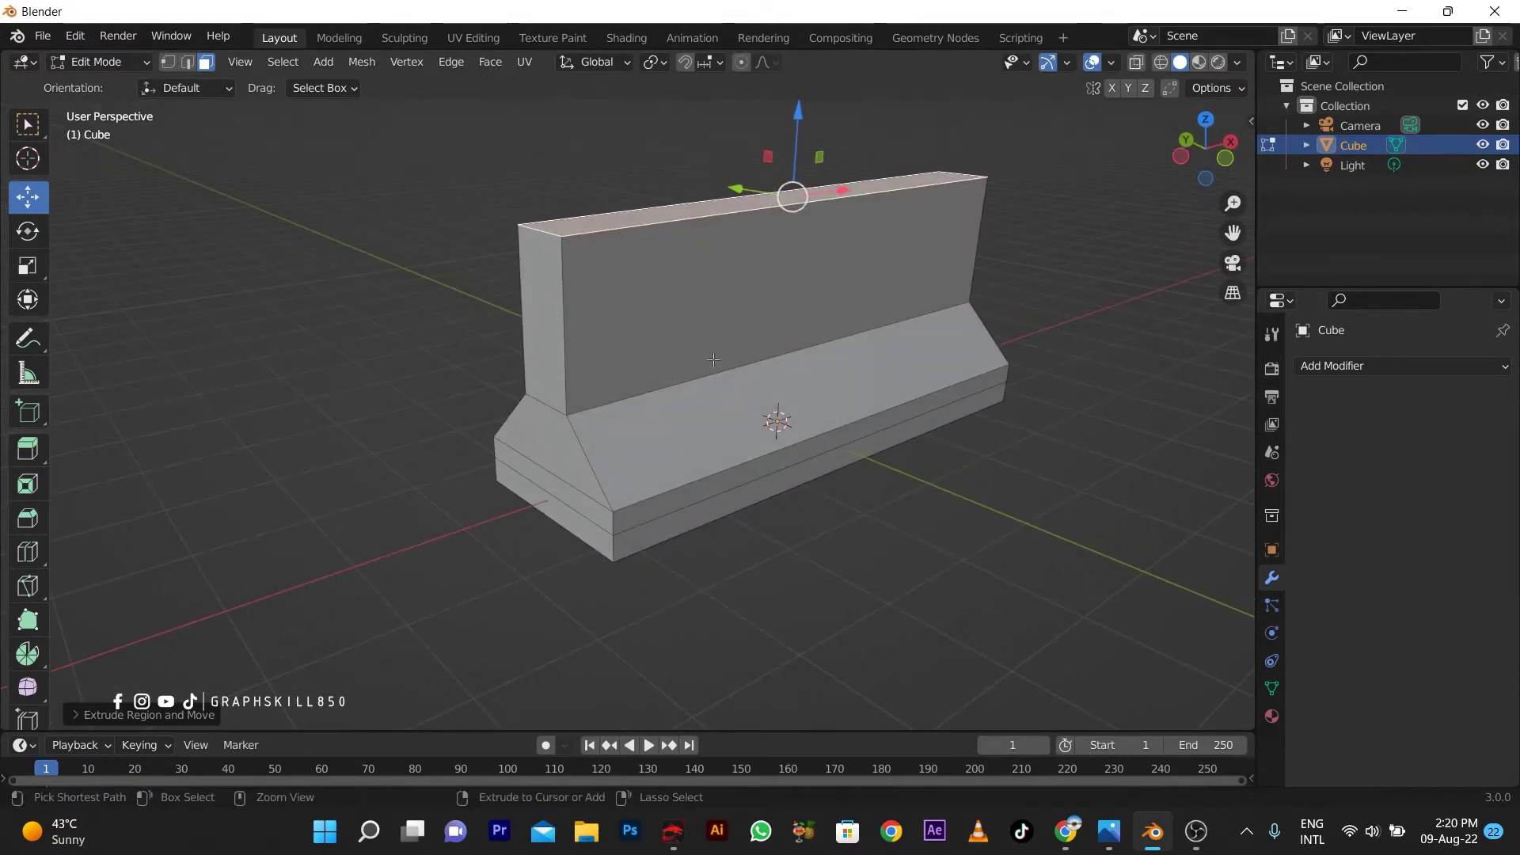
pyautogui.scroll(5, 800, 318)
pyautogui.scroll(2, 805, 314)
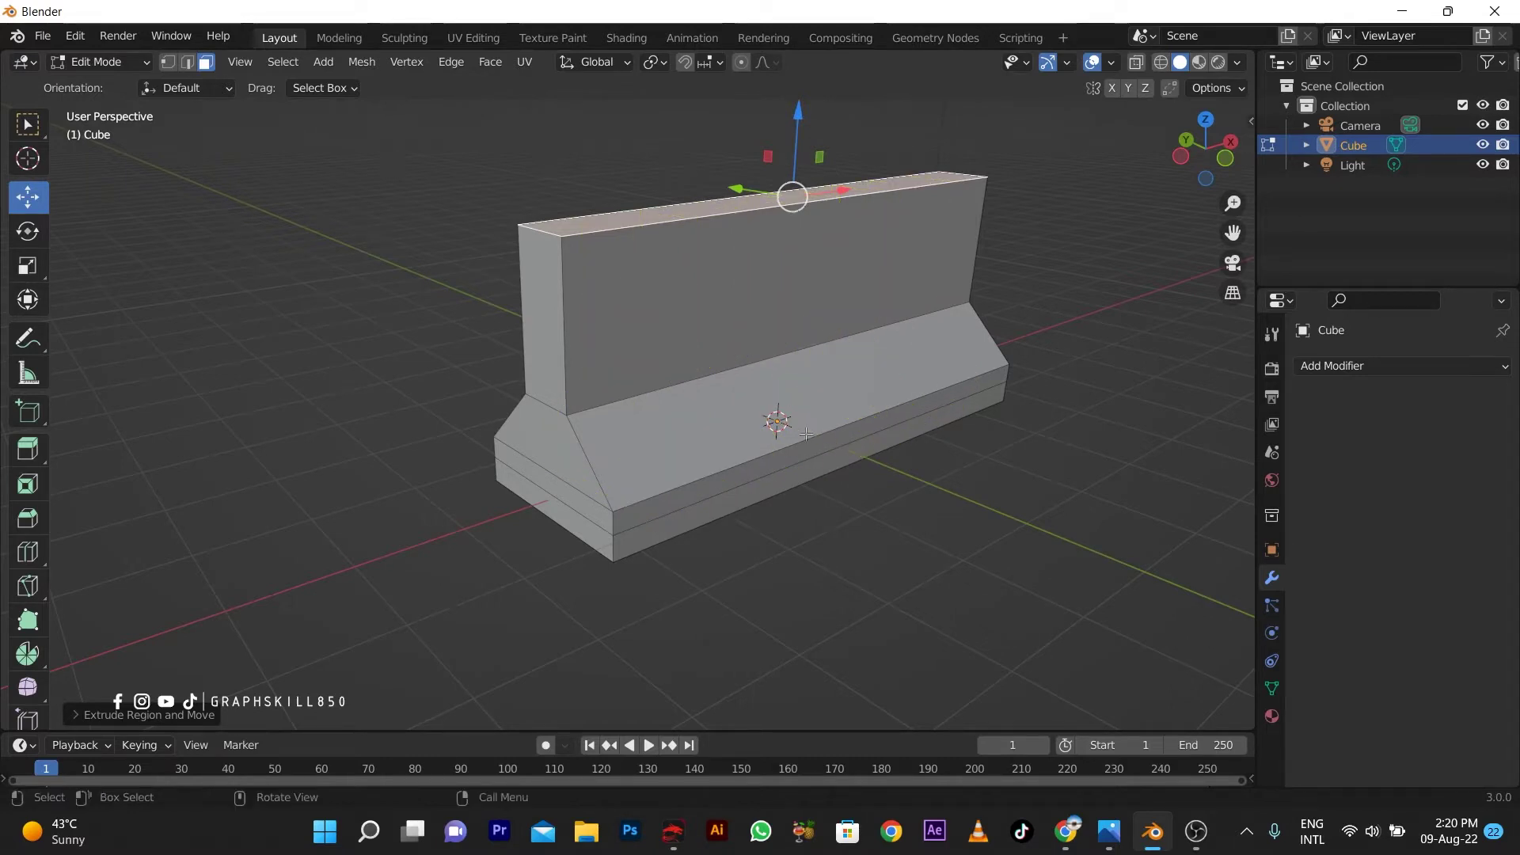
# - Preview loop cuts across the barrier, then cancel the first attempt
pyautogui.moveTo(796, 346); pyautogui.dragTo(758, 332, button='middle')
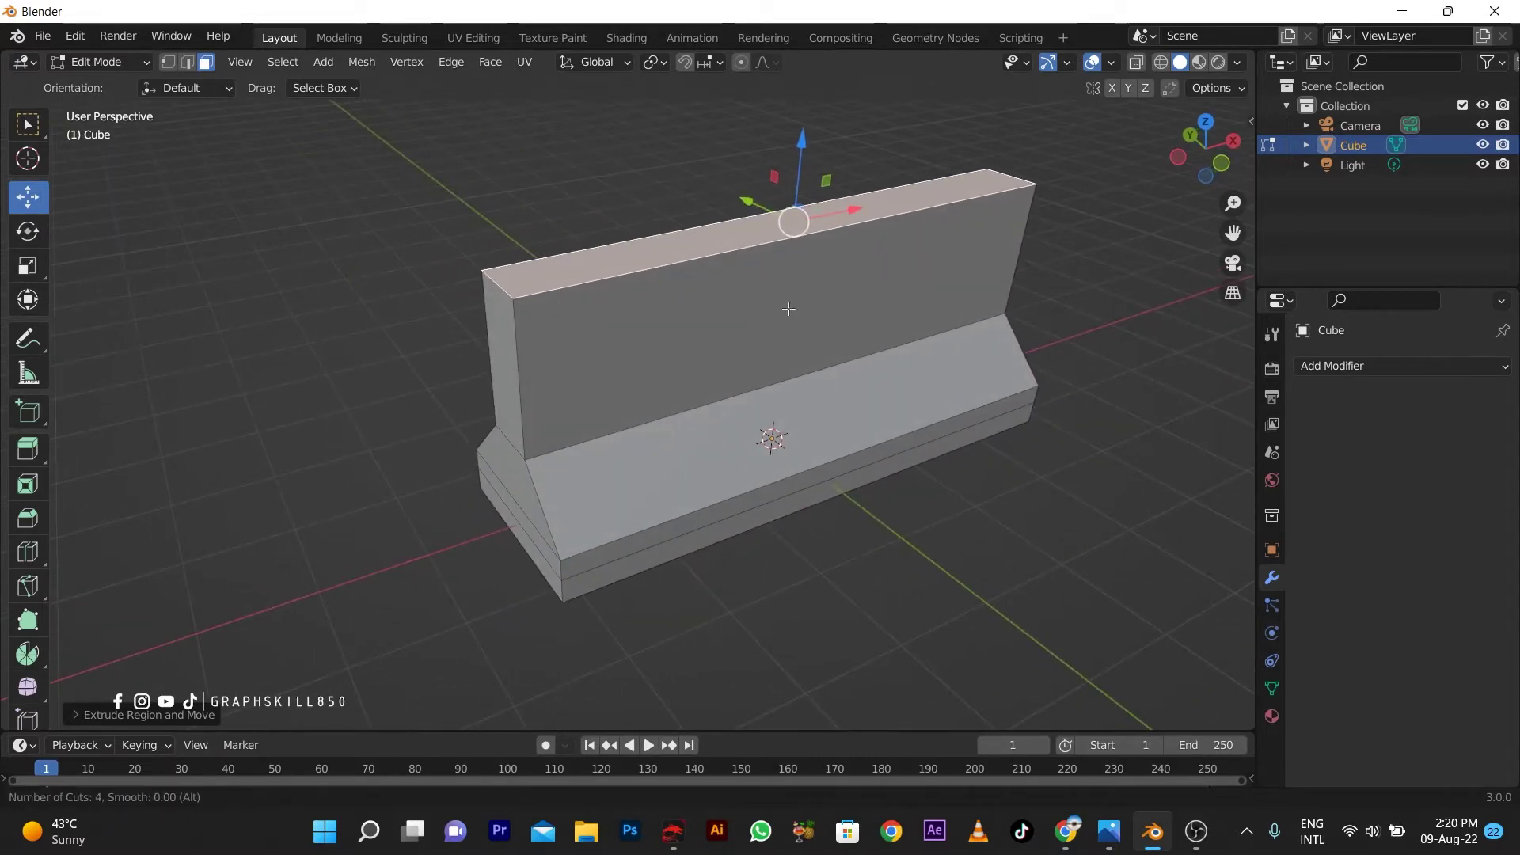
pyautogui.scroll(3, 741, 258)
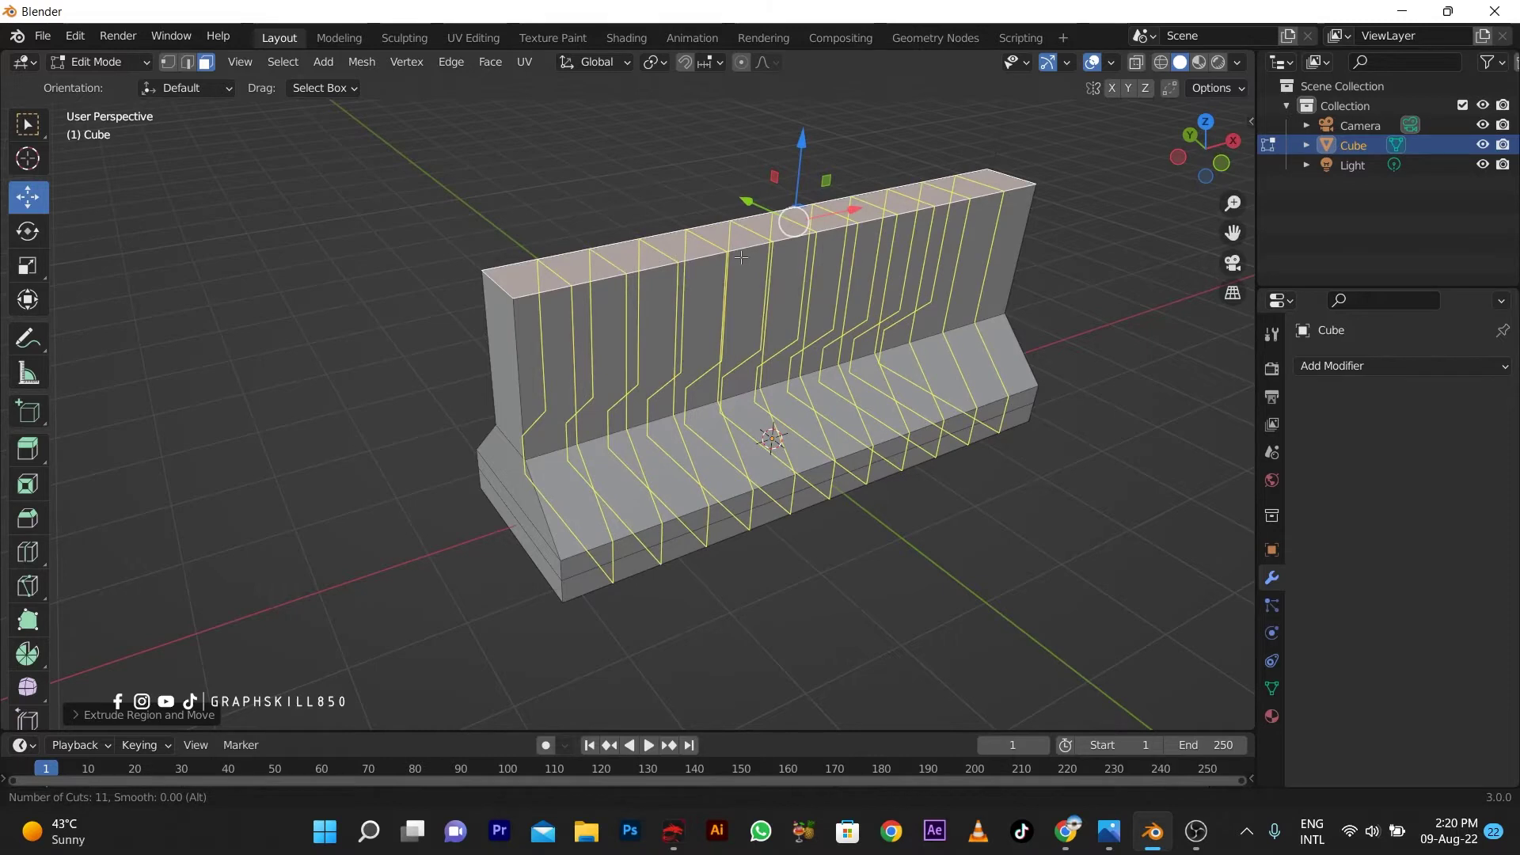
pyautogui.scroll(2, 741, 257)
pyautogui.scroll(-1, 741, 257)
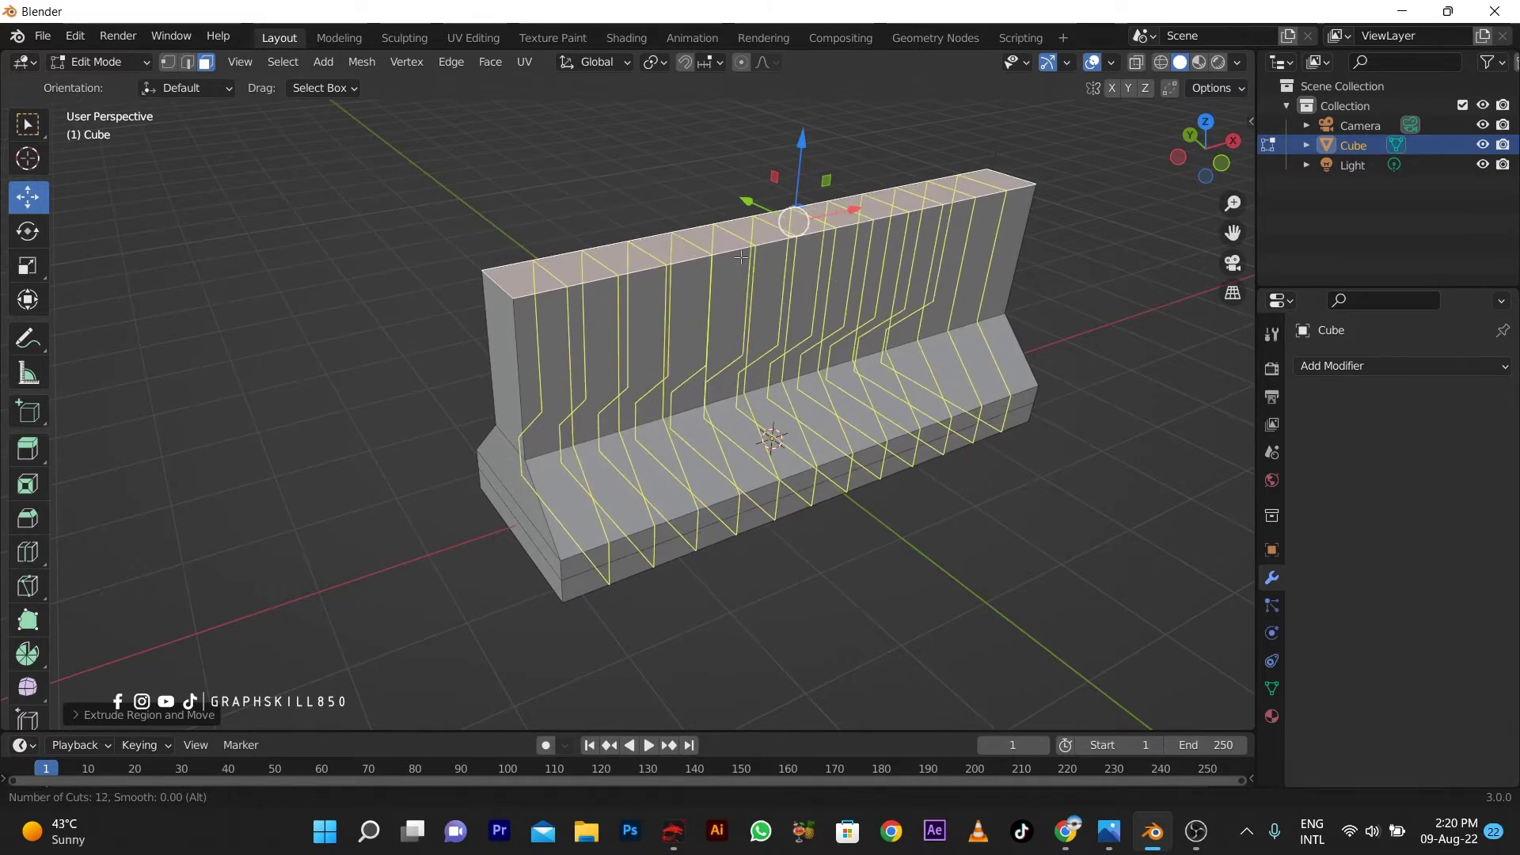
pyautogui.scroll(-1, 740, 258)
pyautogui.scroll(1, 741, 257)
pyautogui.press('Escape')
# - Add twelve evenly spaced vertical loop cuts across the wall and sloped base
pyautogui.hotkey('ctrl', 'r')
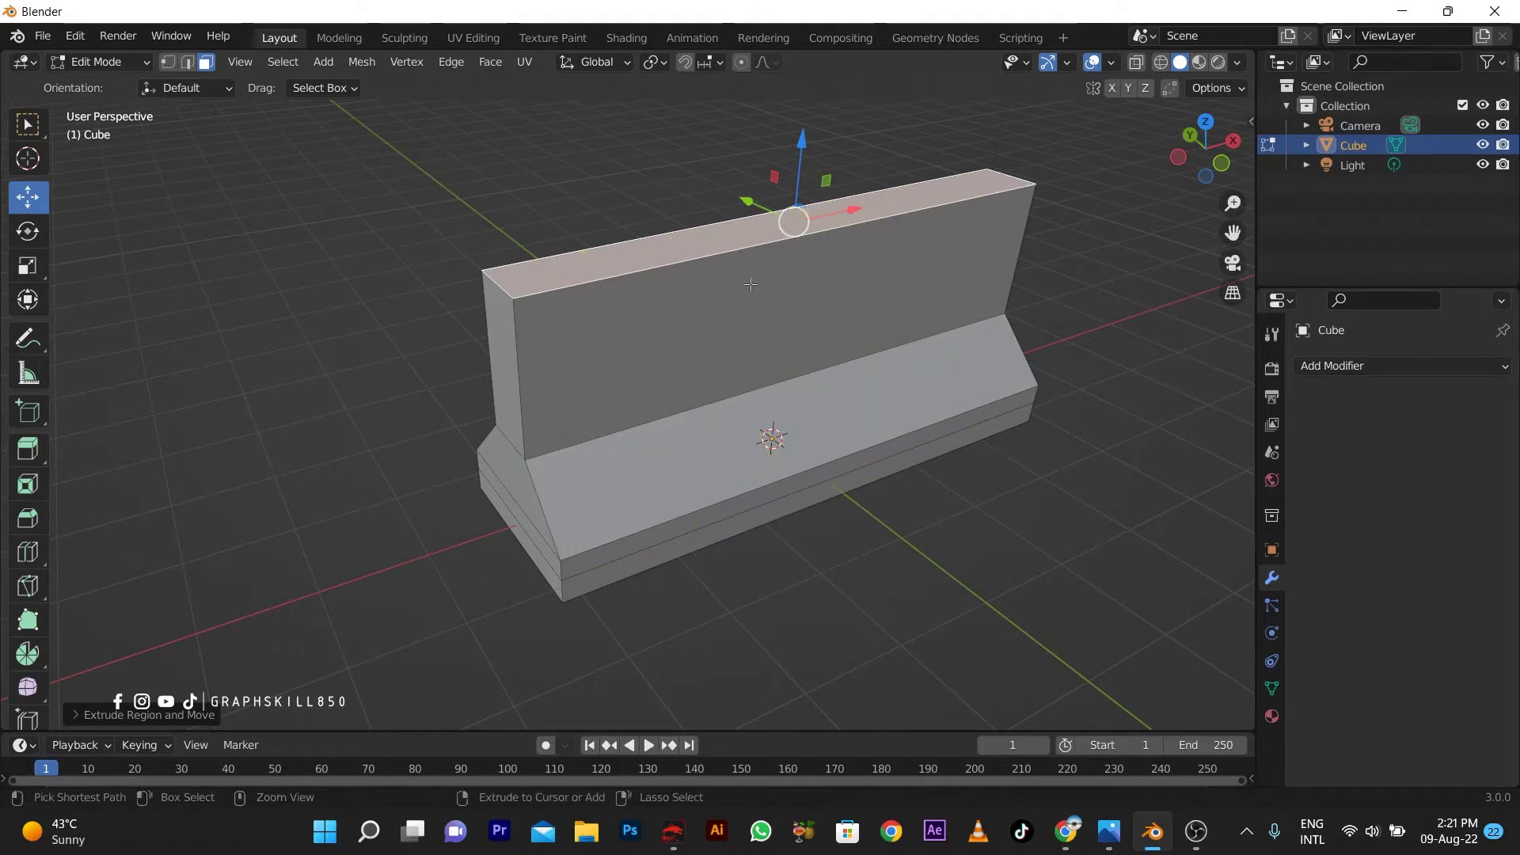
pyautogui.scroll(3, 755, 273)
pyautogui.scroll(2, 756, 273)
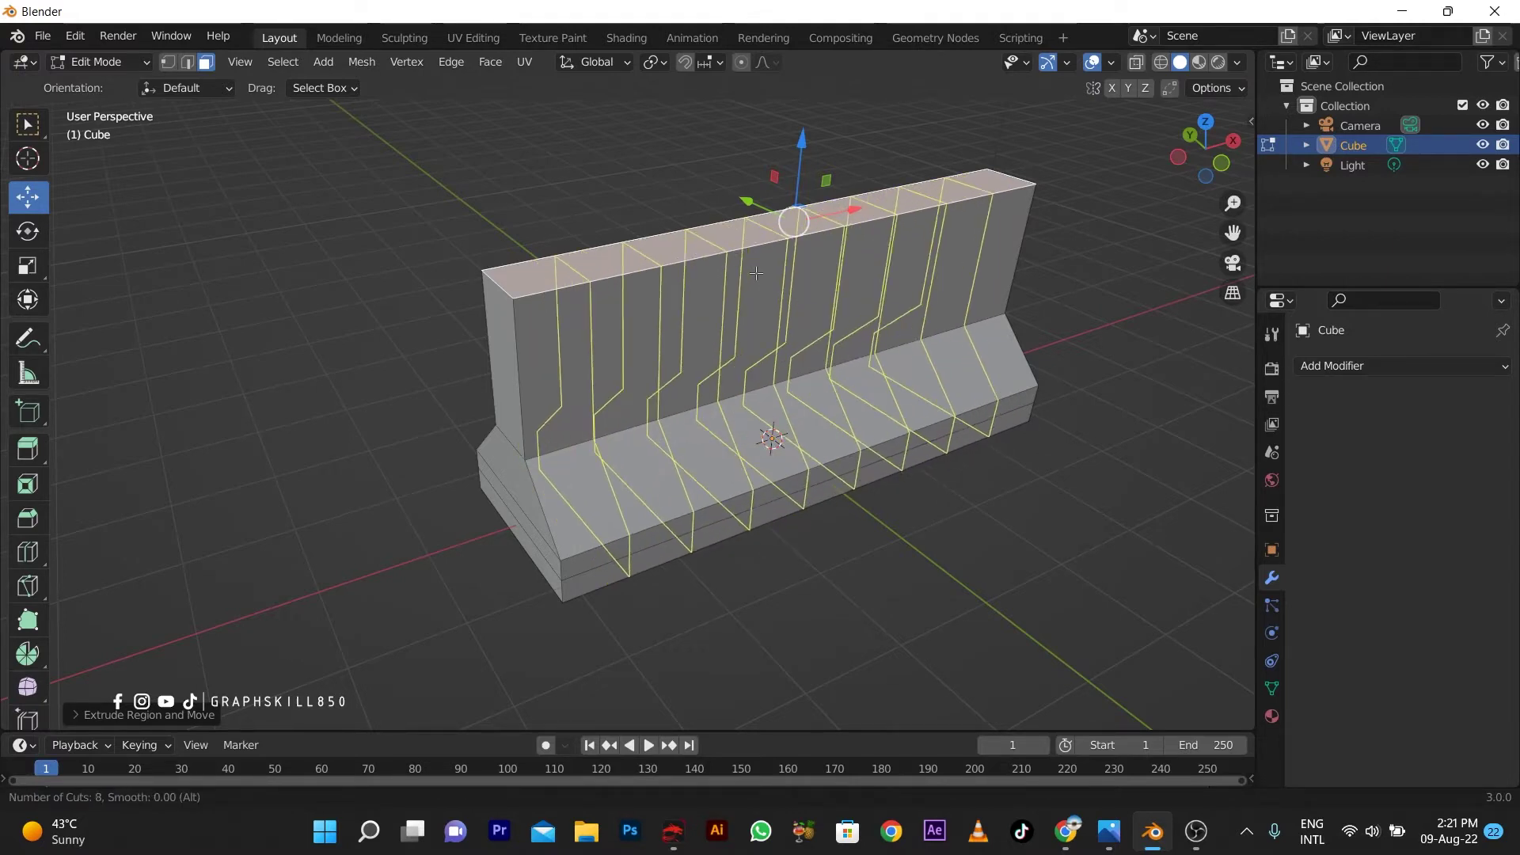
pyautogui.scroll(2, 756, 273)
pyautogui.scroll(1, 756, 273)
pyautogui.scroll(1, 756, 273)
pyautogui.click(756, 273)
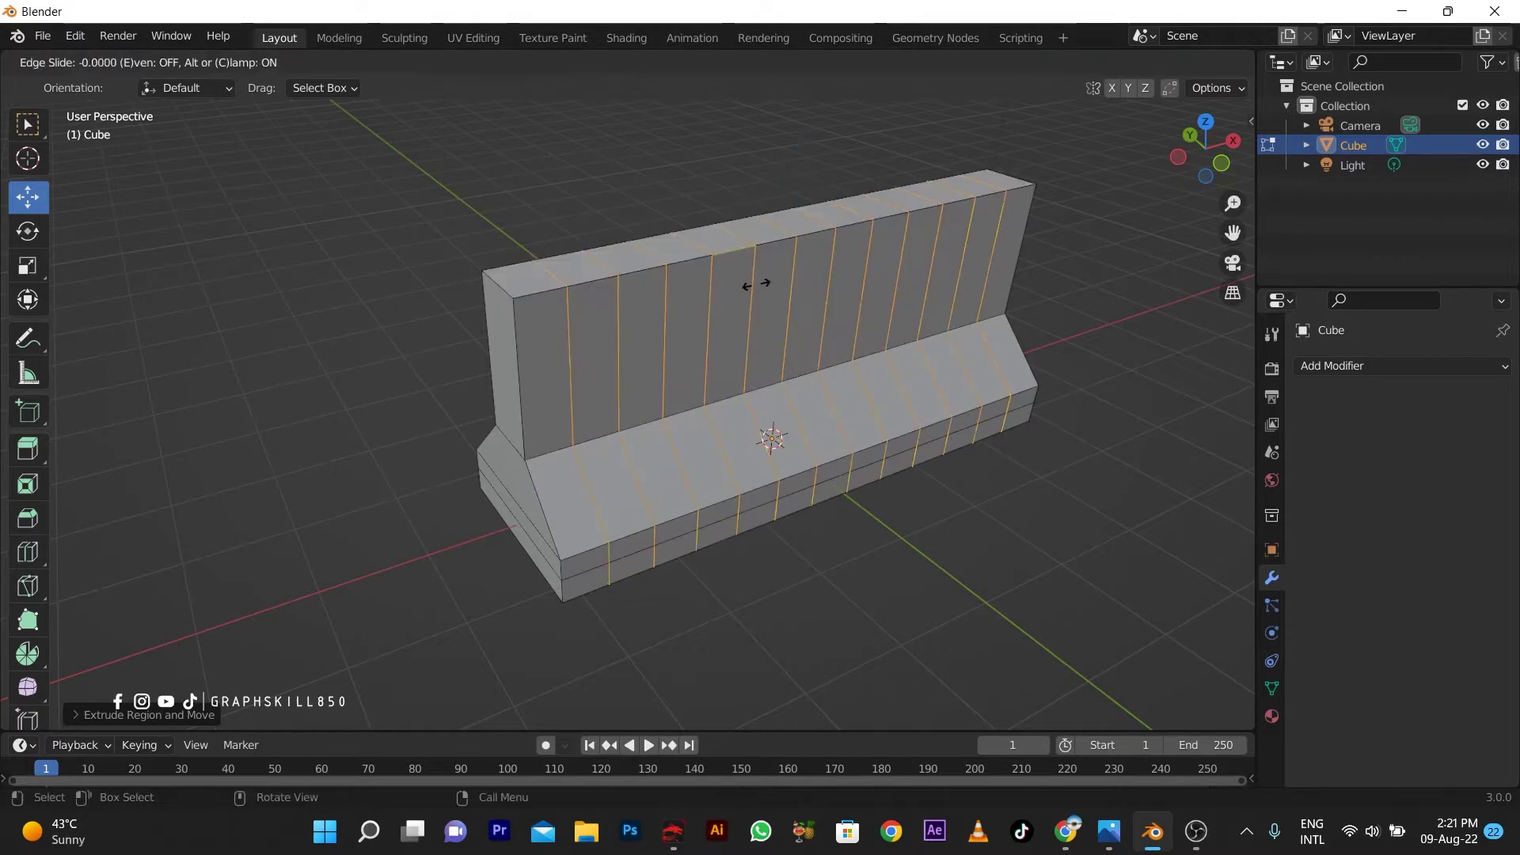
pyautogui.rightClick(756, 273)
pyautogui.press('2')
pyautogui.moveTo(744, 395); pyautogui.dragTo(703, 440, button='middle')
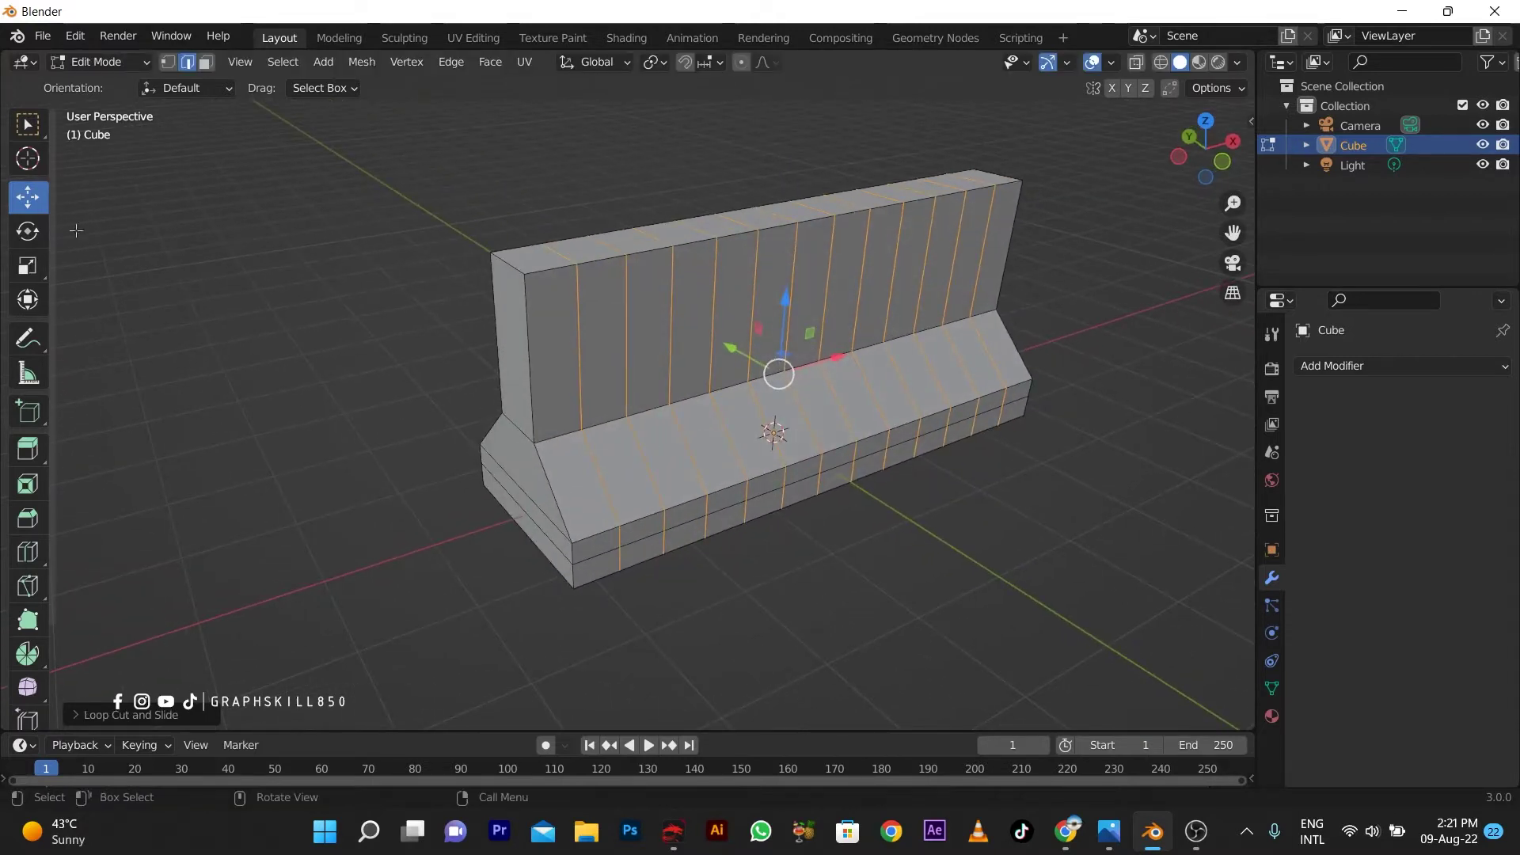
pyautogui.click(207, 63)
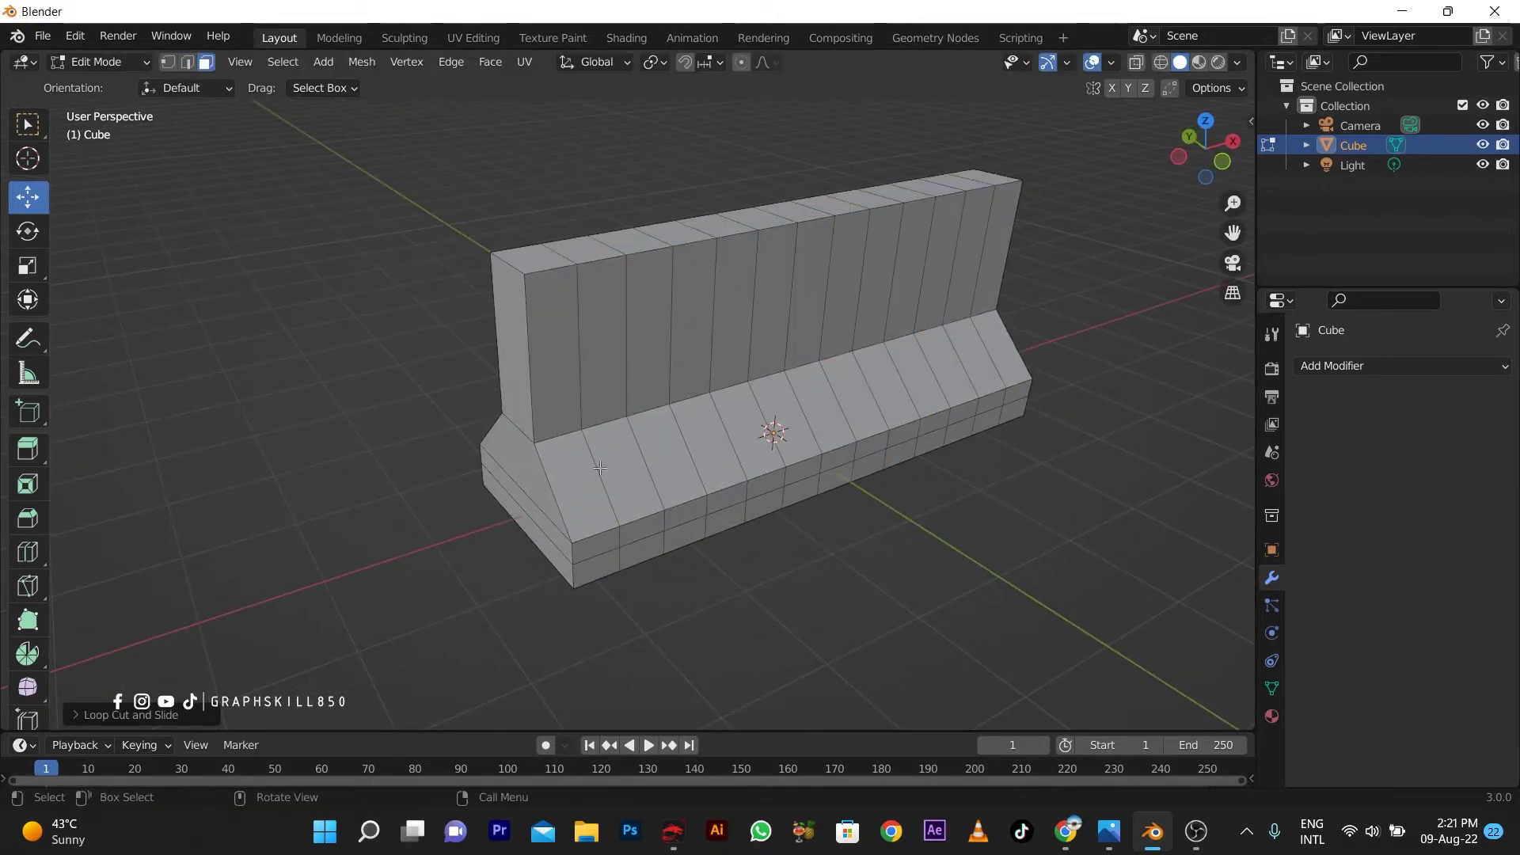
# - Extrude six alternating strips on the sloped base outward into raised blocks
pyautogui.click(600, 468)
pyautogui.keyDown('shift'); pyautogui.click(712, 447); pyautogui.keyUp('shift')
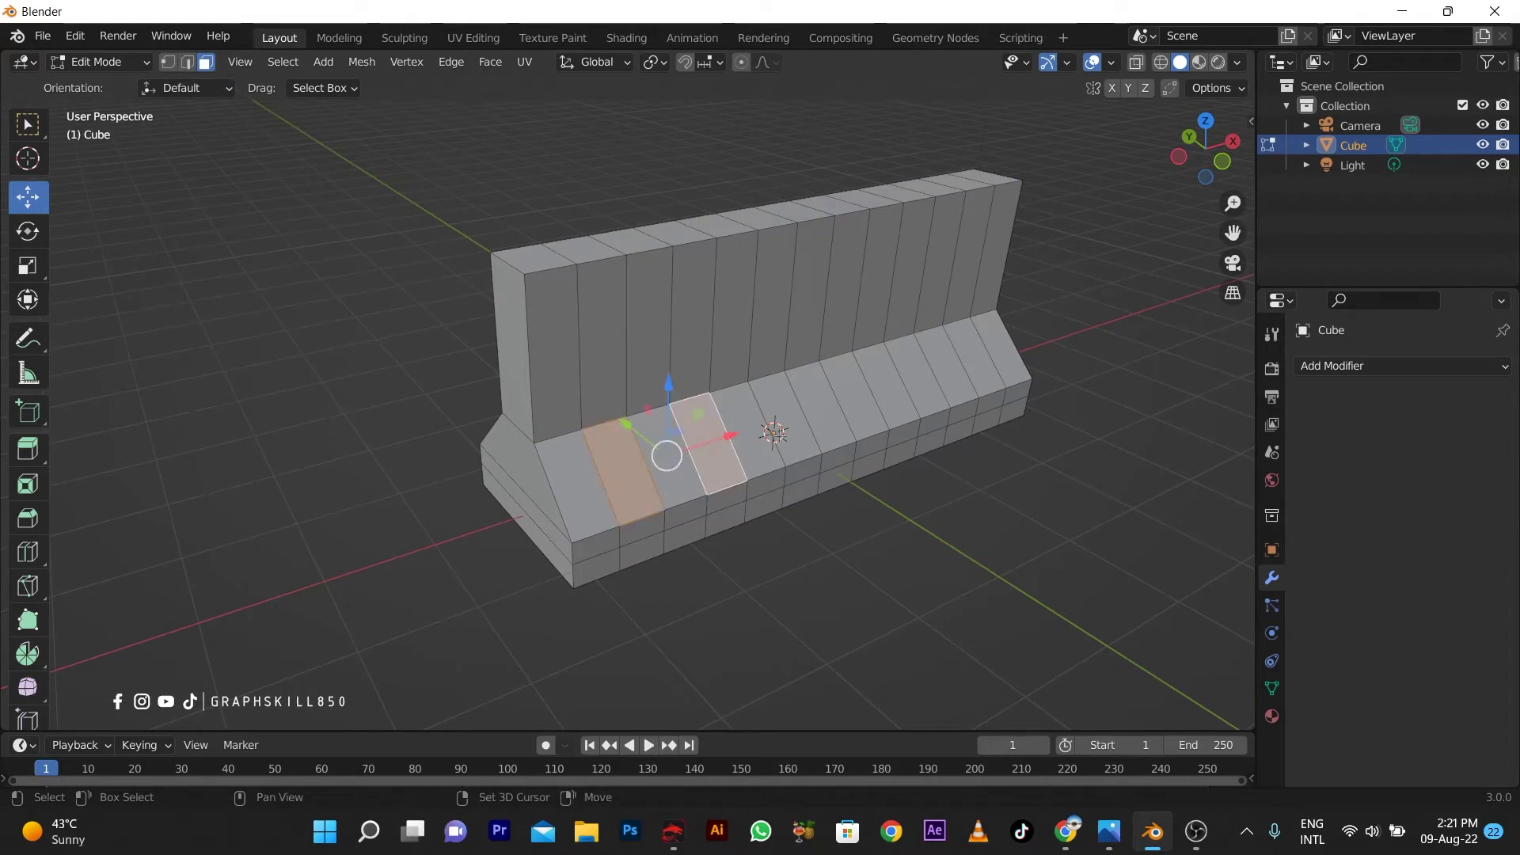
pyautogui.keyDown('shift'); pyautogui.click(794, 423); pyautogui.keyUp('shift')
pyautogui.keyDown('shift'); pyautogui.click(856, 402); pyautogui.keyUp('shift')
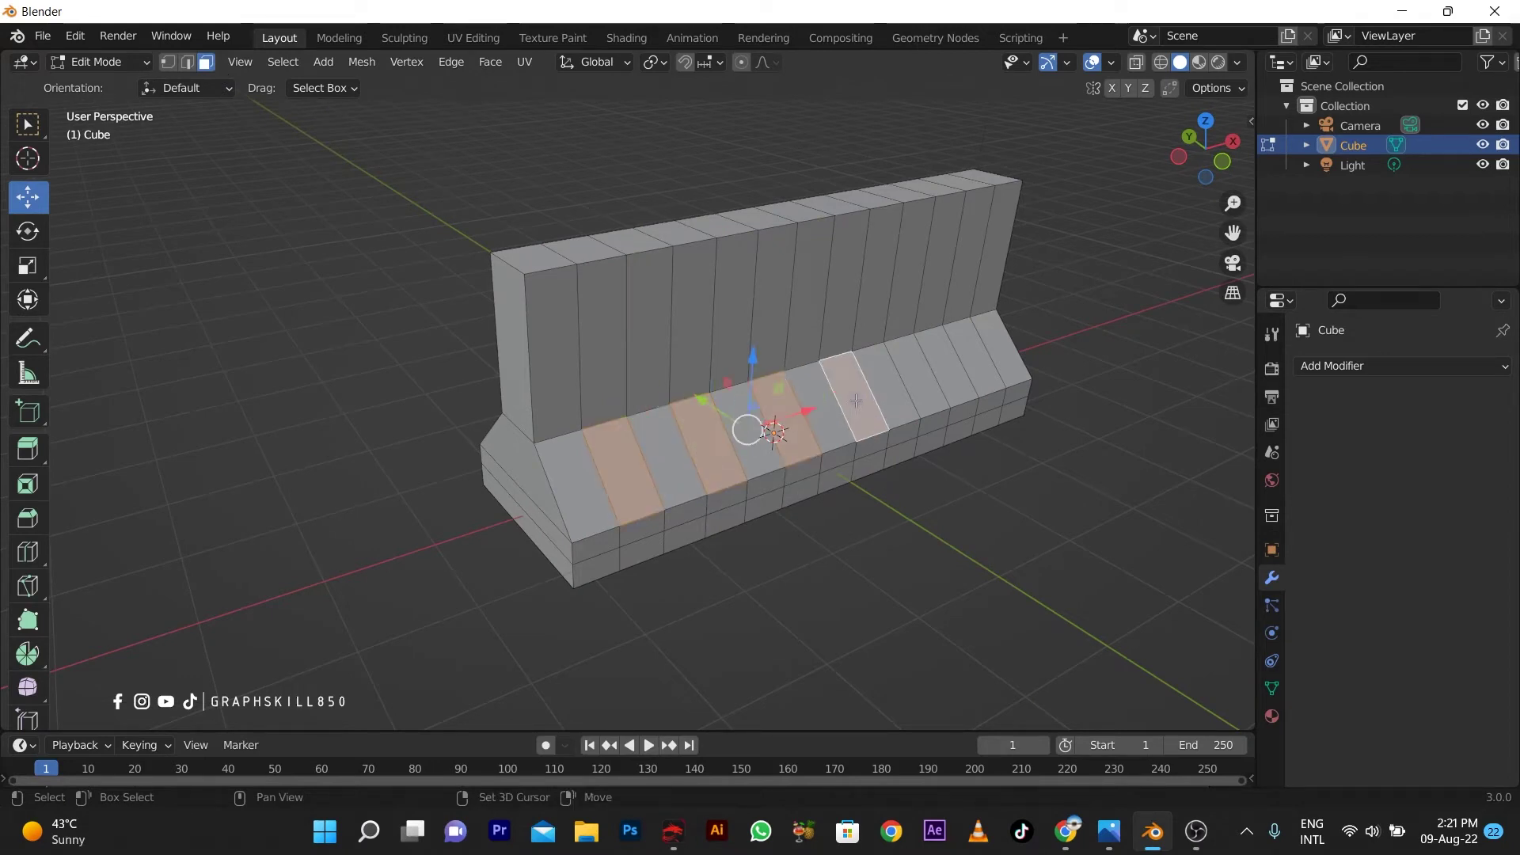
pyautogui.keyDown('shift'); pyautogui.click(928, 380); pyautogui.keyUp('shift')
pyautogui.keyDown('shift'); pyautogui.click(968, 358); pyautogui.keyUp('shift')
pyautogui.moveTo(969, 358)
pyautogui.mouseDown(button='middle')
pyautogui.moveTo(794, 396)
pyautogui.moveTo(686, 449)
pyautogui.mouseUp(button='middle')
pyautogui.press('e')
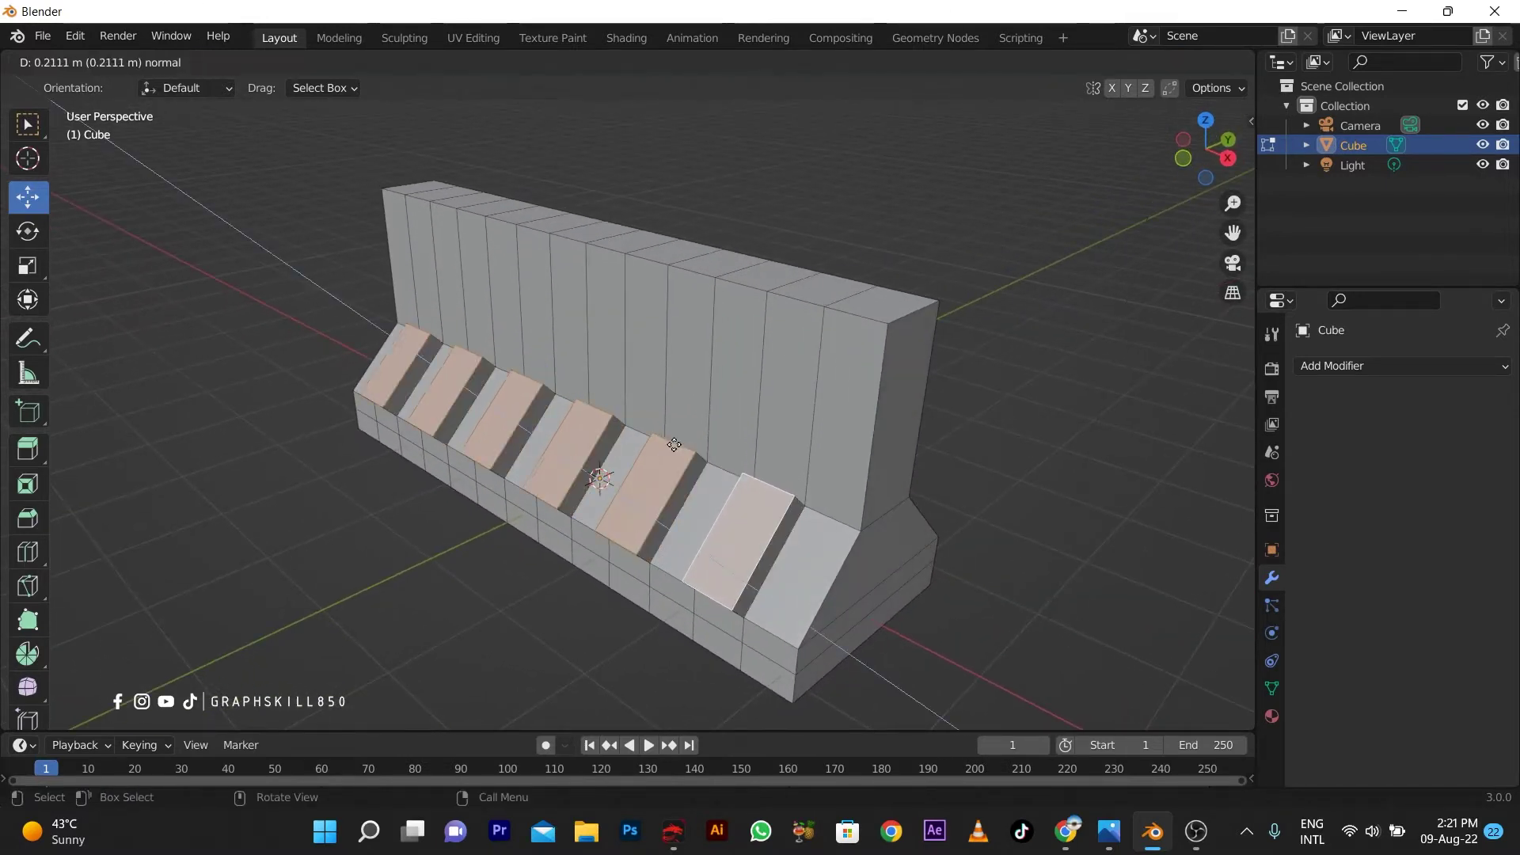
pyautogui.click(677, 448)
# - Select an edge on the raised blocks and orbit to a three-quarter front view
pyautogui.moveTo(677, 448); pyautogui.dragTo(590, 491, button='middle')
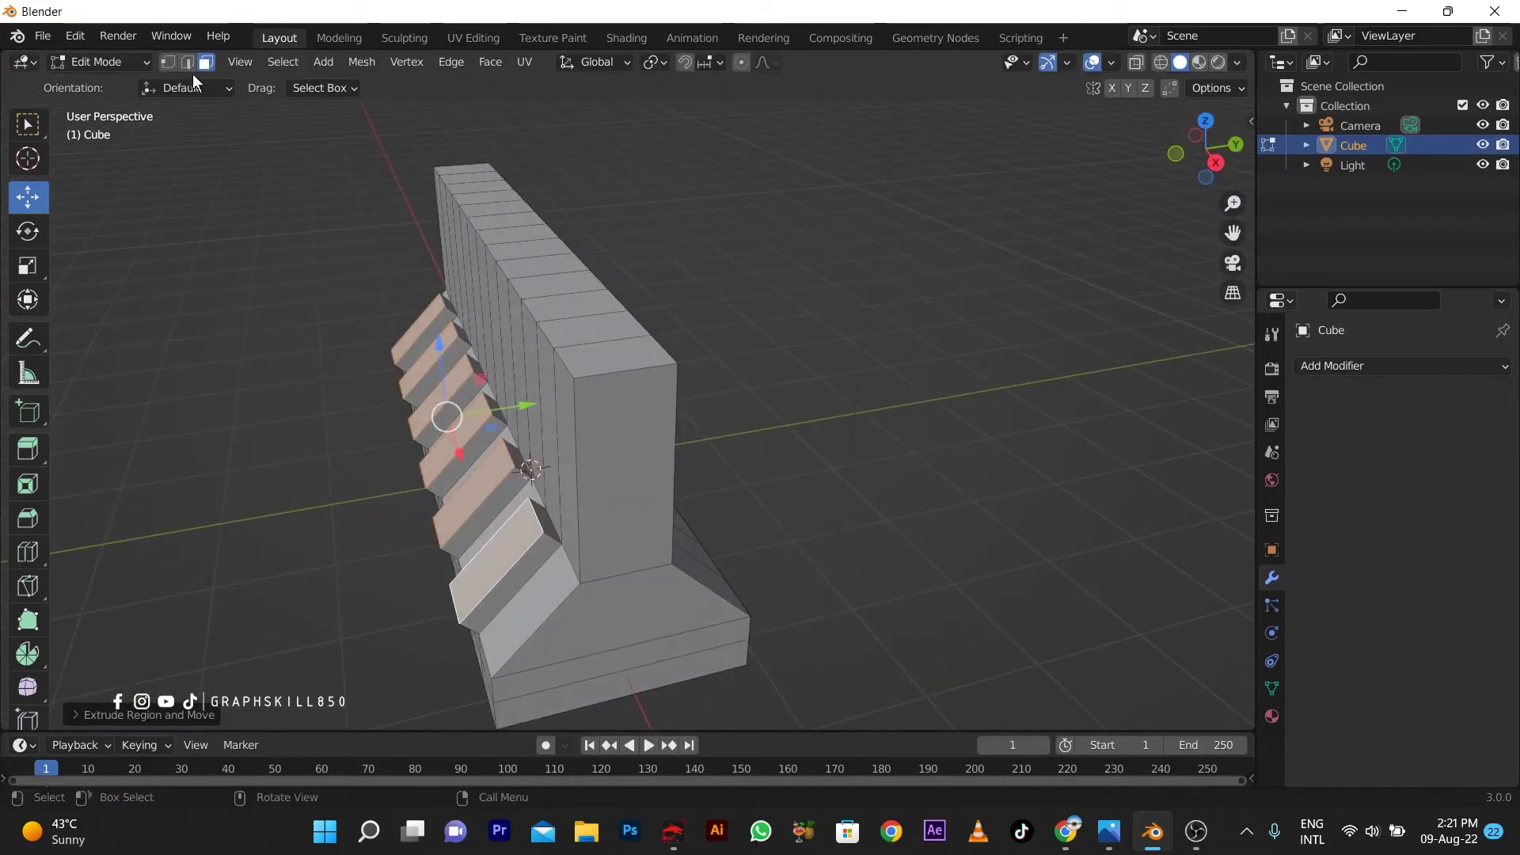
pyautogui.click(545, 539)
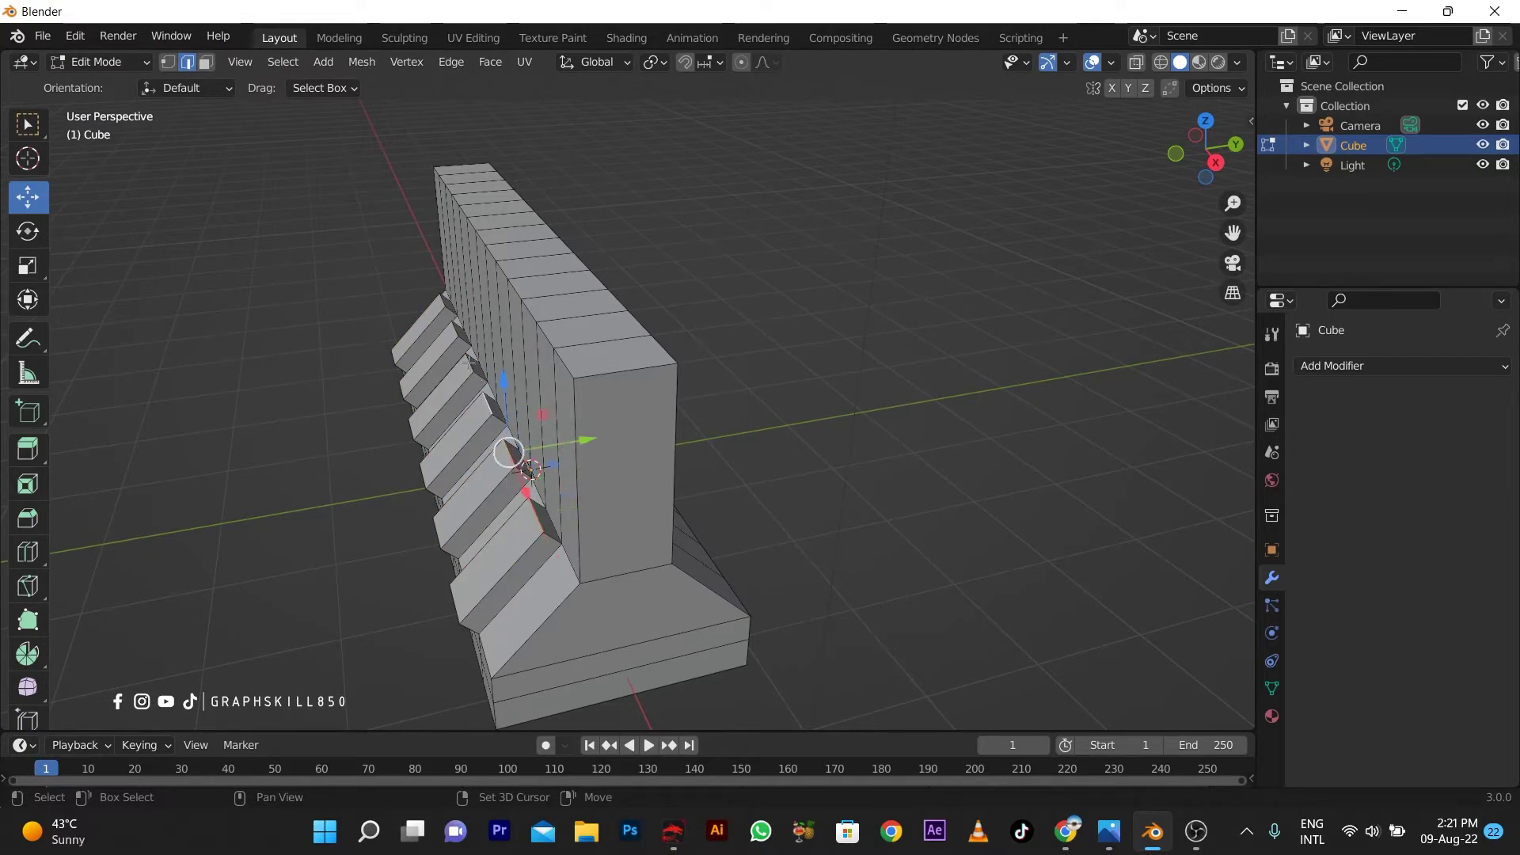
pyautogui.moveTo(442, 299)
pyautogui.mouseDown(button='middle')
pyautogui.moveTo(671, 438)
pyautogui.moveTo(712, 419)
pyautogui.mouseUp(button='middle')
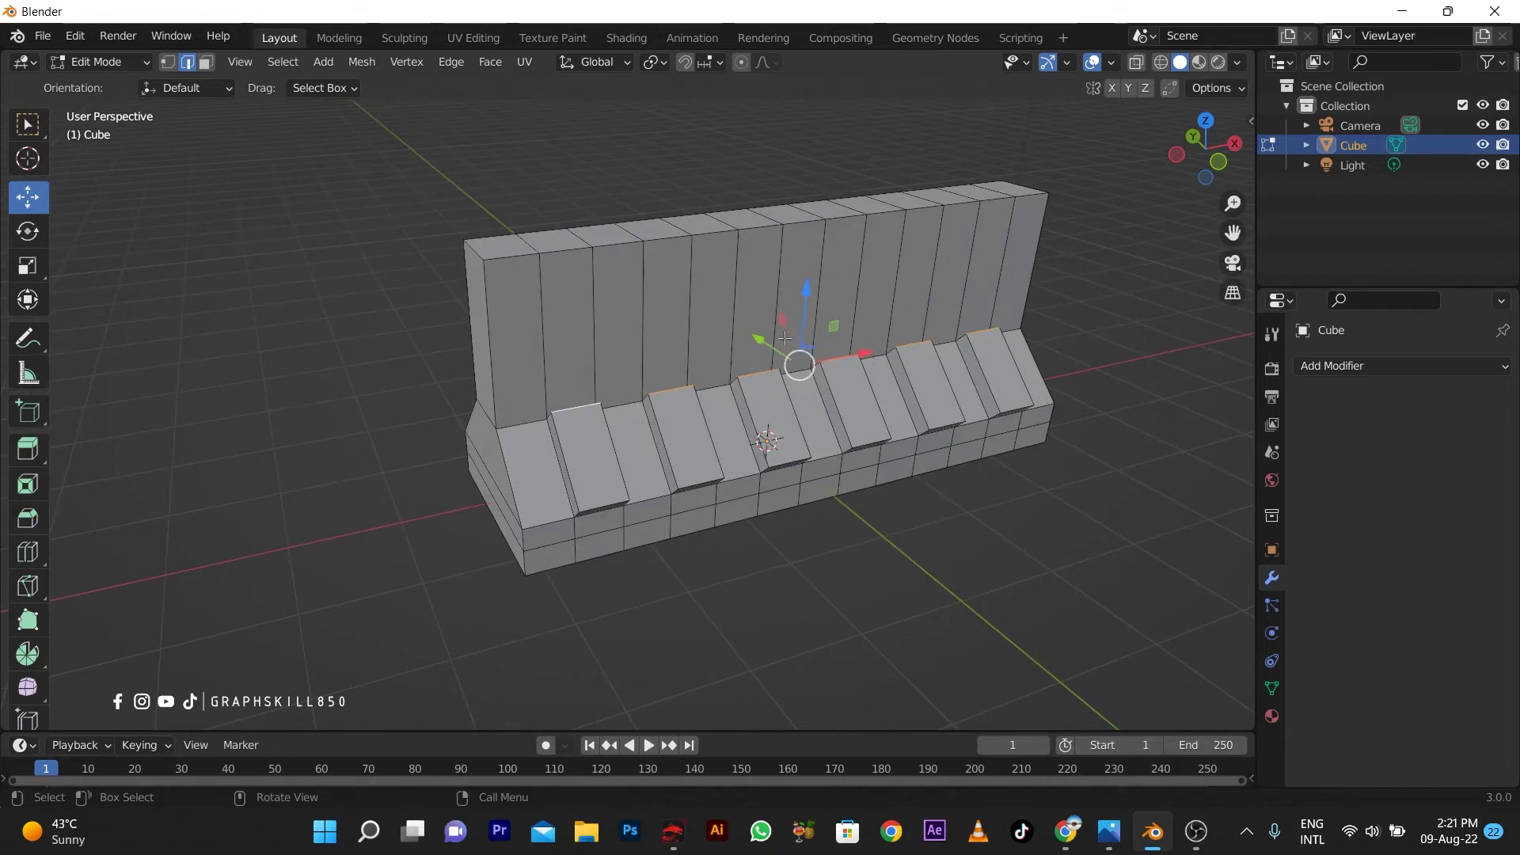
# - Shift the selected block edges along the slope and select a block's top edge
pyautogui.moveTo(784, 338); pyautogui.dragTo(774, 373)
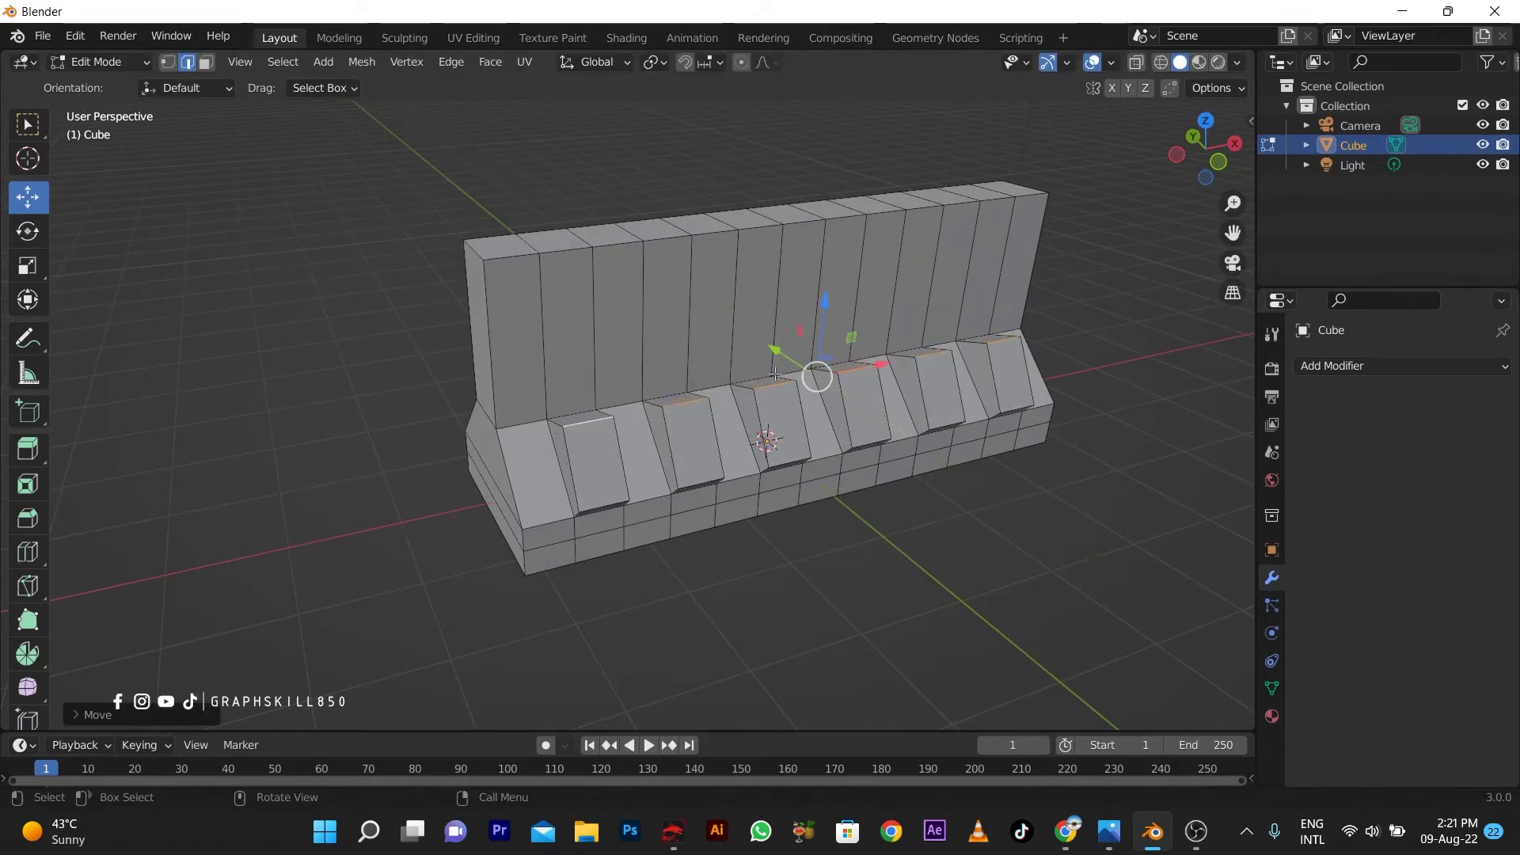
pyautogui.moveTo(775, 373); pyautogui.dragTo(595, 491, button='middle')
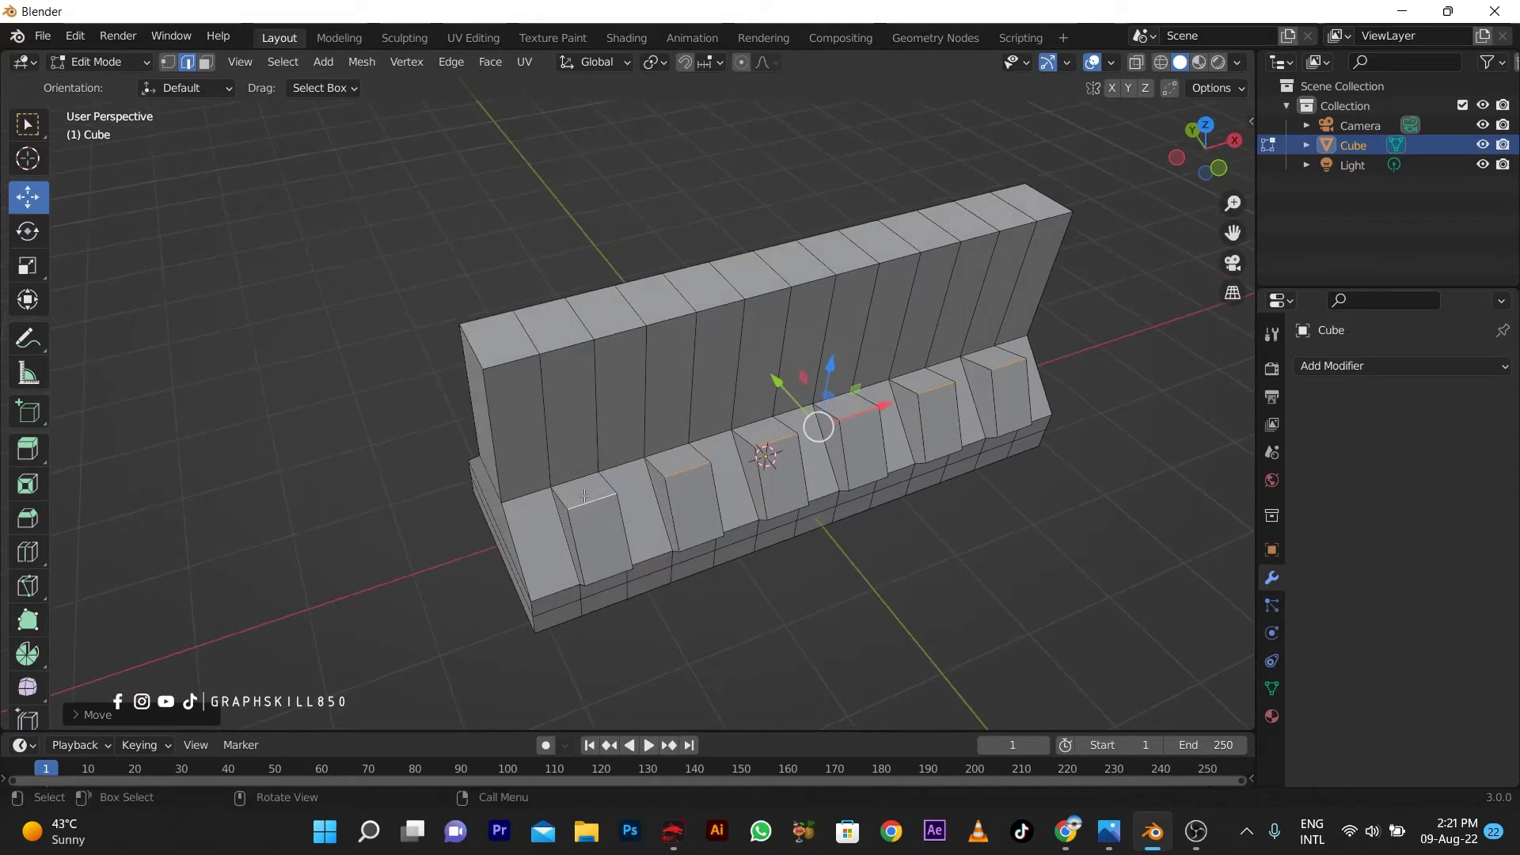
pyautogui.moveTo(785, 401); pyautogui.dragTo(775, 392)
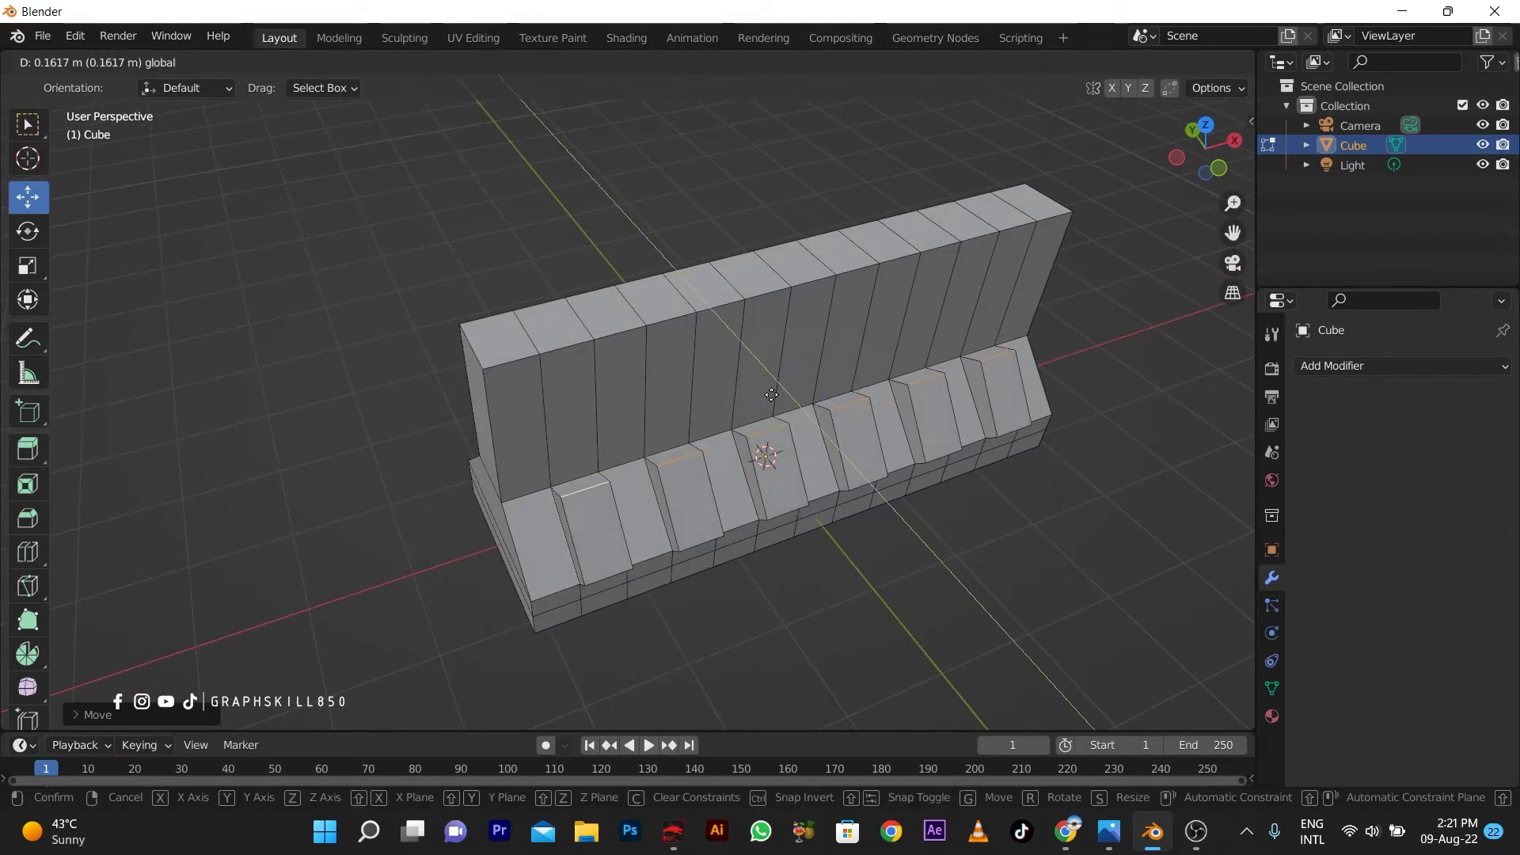
pyautogui.click(592, 480)
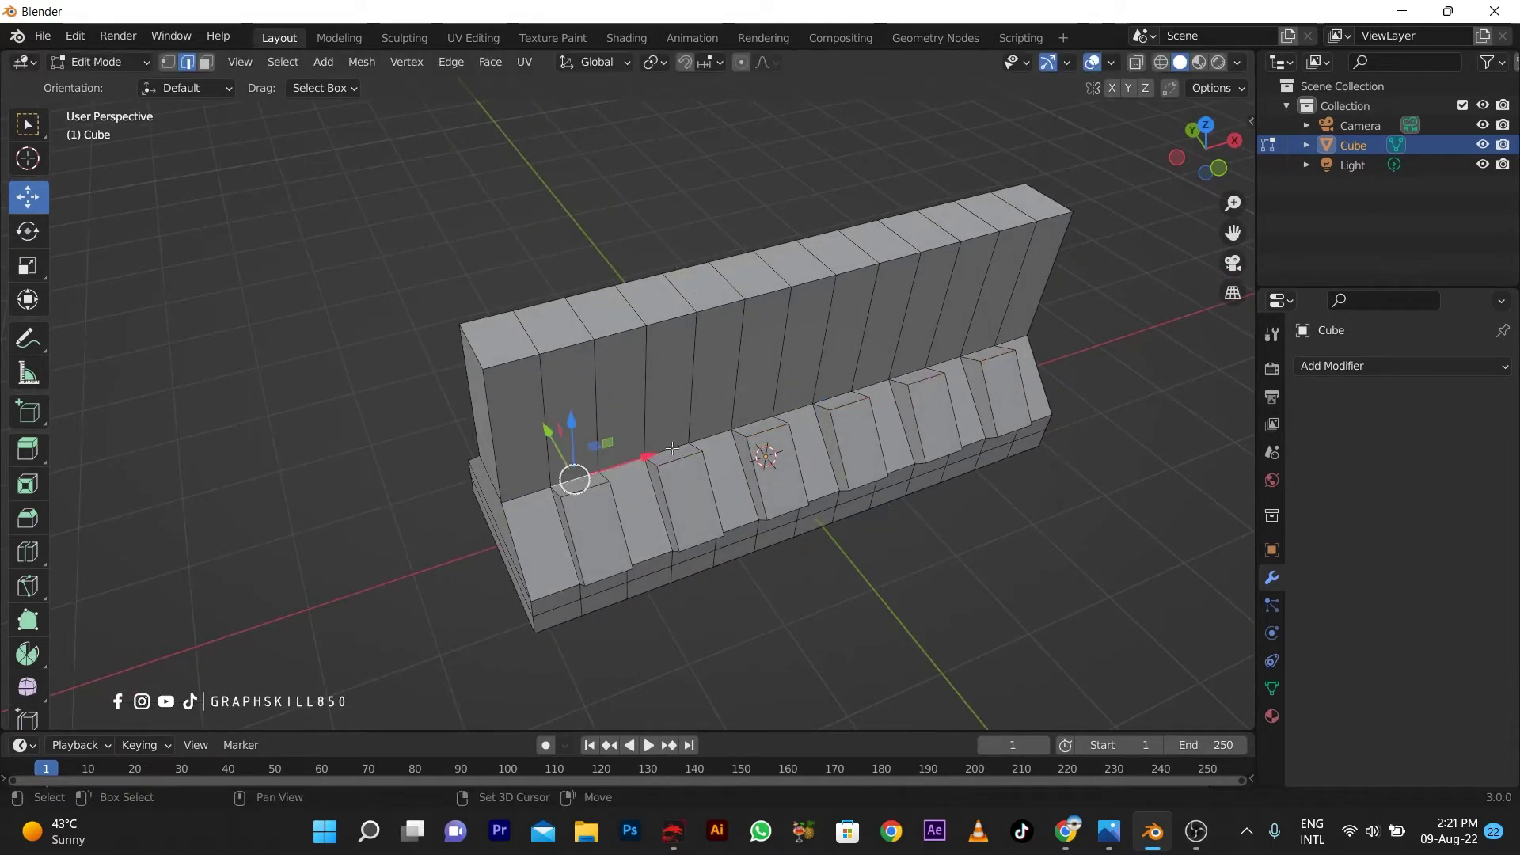
# - Extrude the four block top faces and move them up the wall into slanted ribs
pyautogui.click(206, 65)
pyautogui.keyDown('shift'); pyautogui.click(675, 448); pyautogui.keyUp('shift')
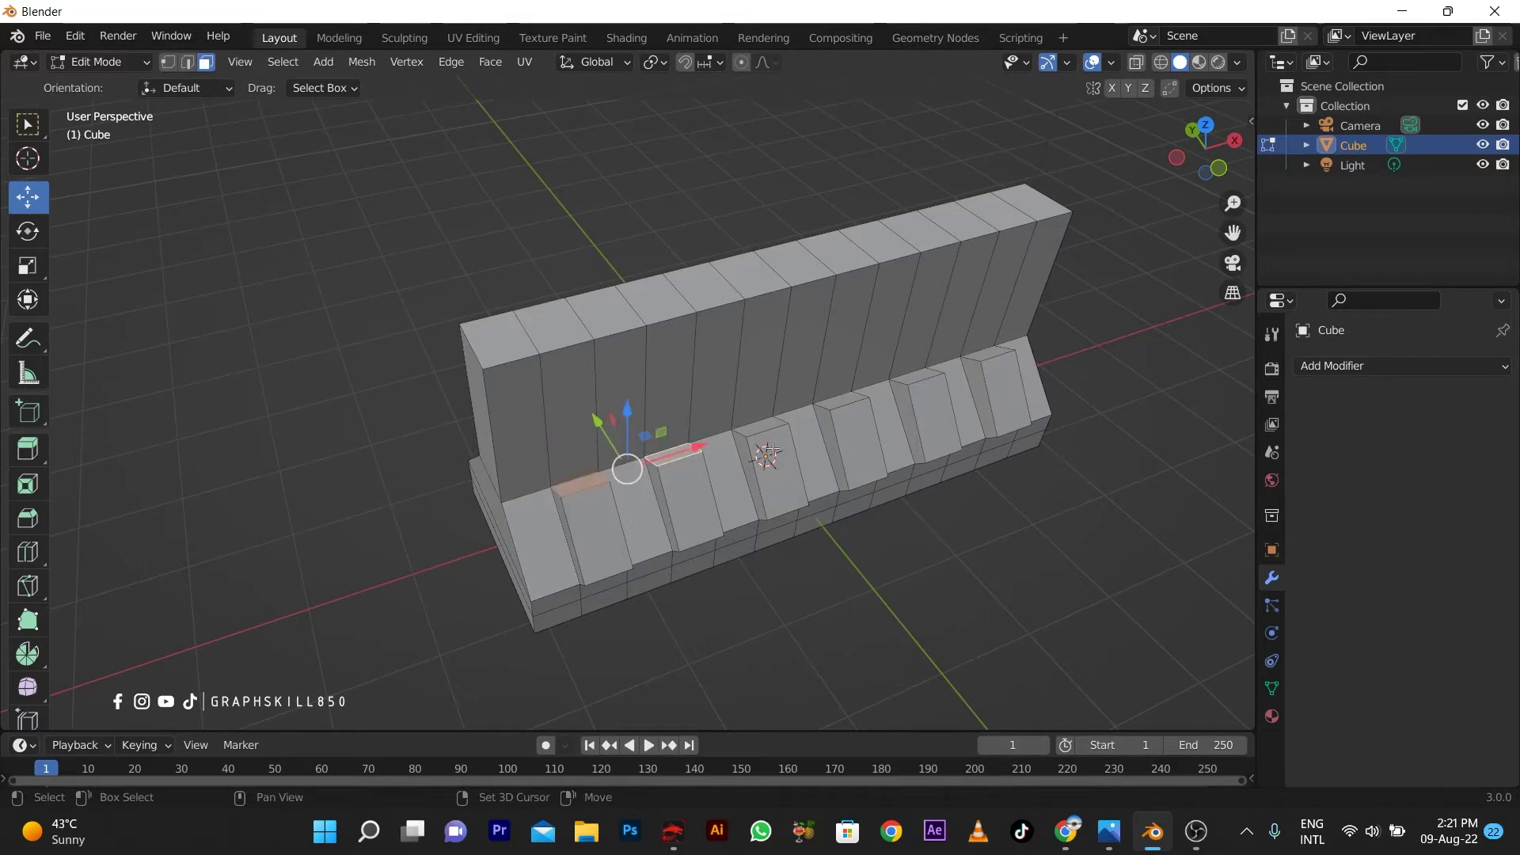
pyautogui.keyDown('shift'); pyautogui.click(762, 421); pyautogui.keyUp('shift')
pyautogui.keyDown('shift'); pyautogui.click(910, 380); pyautogui.keyUp('shift')
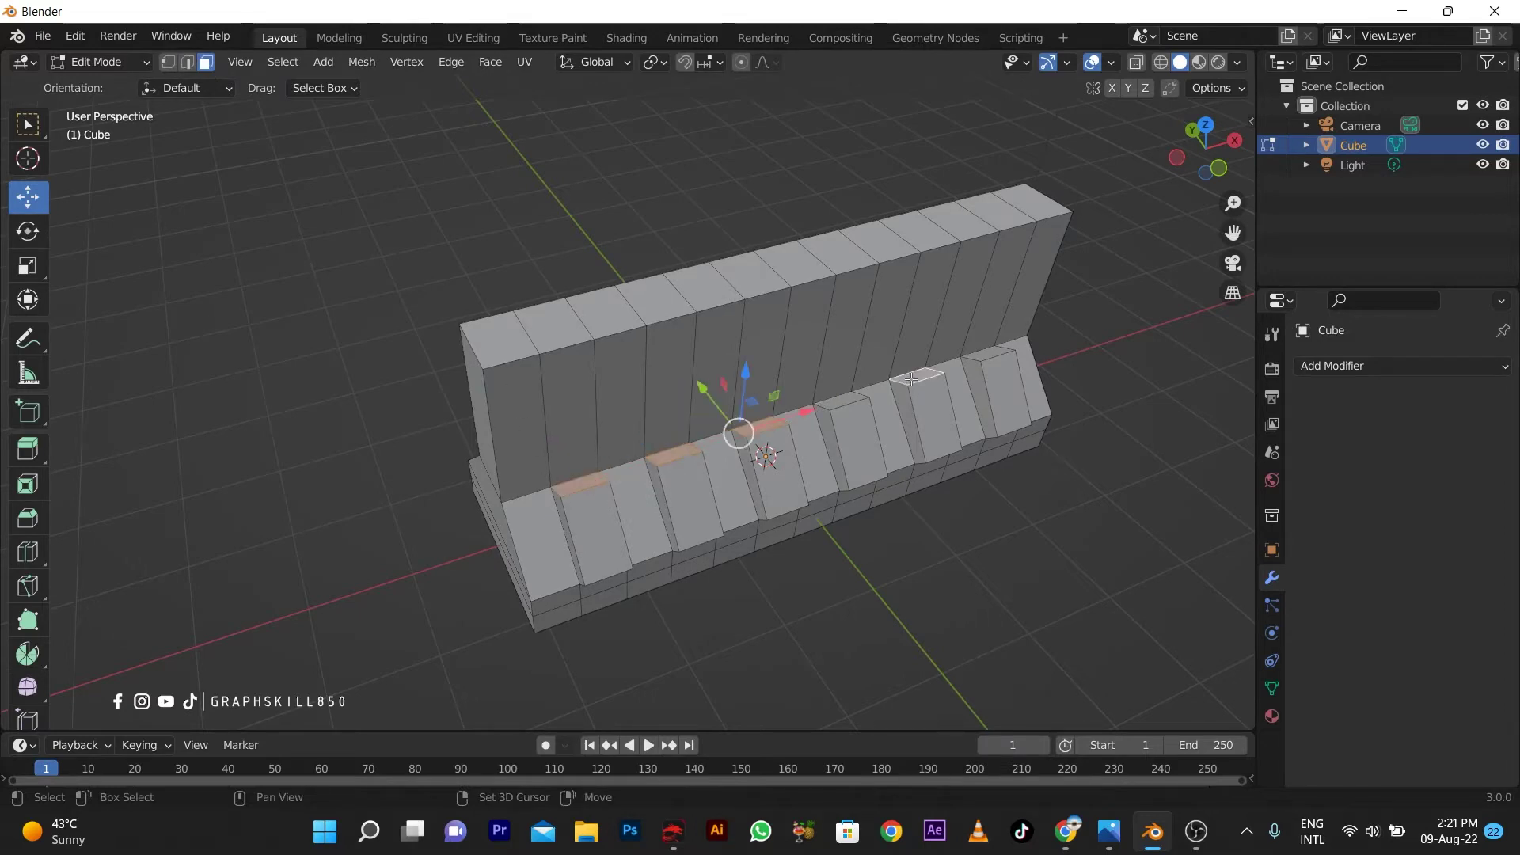
pyautogui.keyDown('shift'); pyautogui.click(982, 349); pyautogui.keyUp('shift')
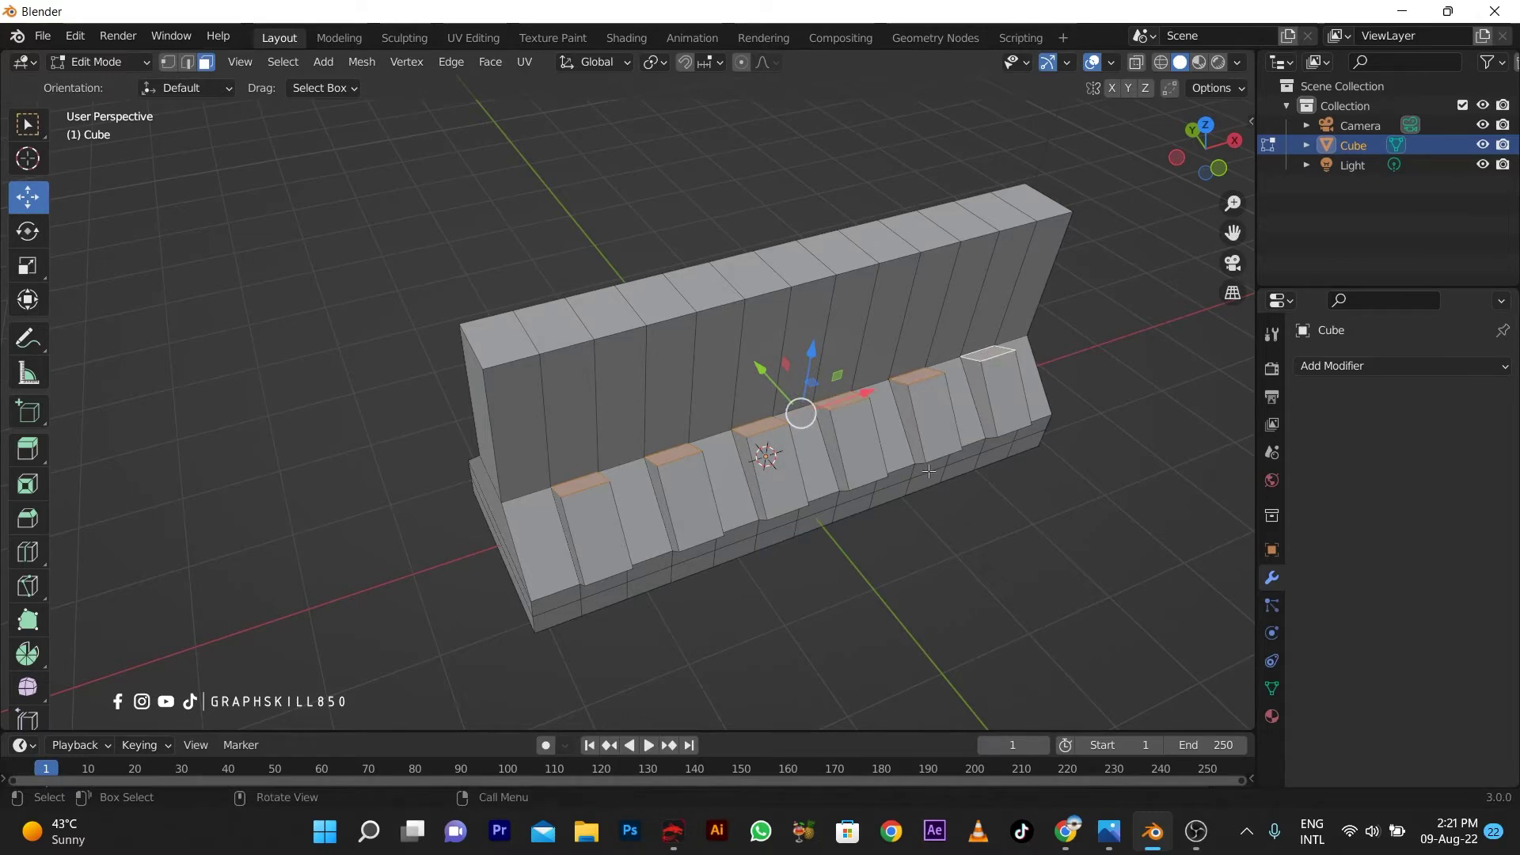
pyautogui.moveTo(928, 471)
pyautogui.mouseDown(button='middle')
pyautogui.moveTo(654, 434)
pyautogui.moveTo(694, 440)
pyautogui.mouseUp(button='middle')
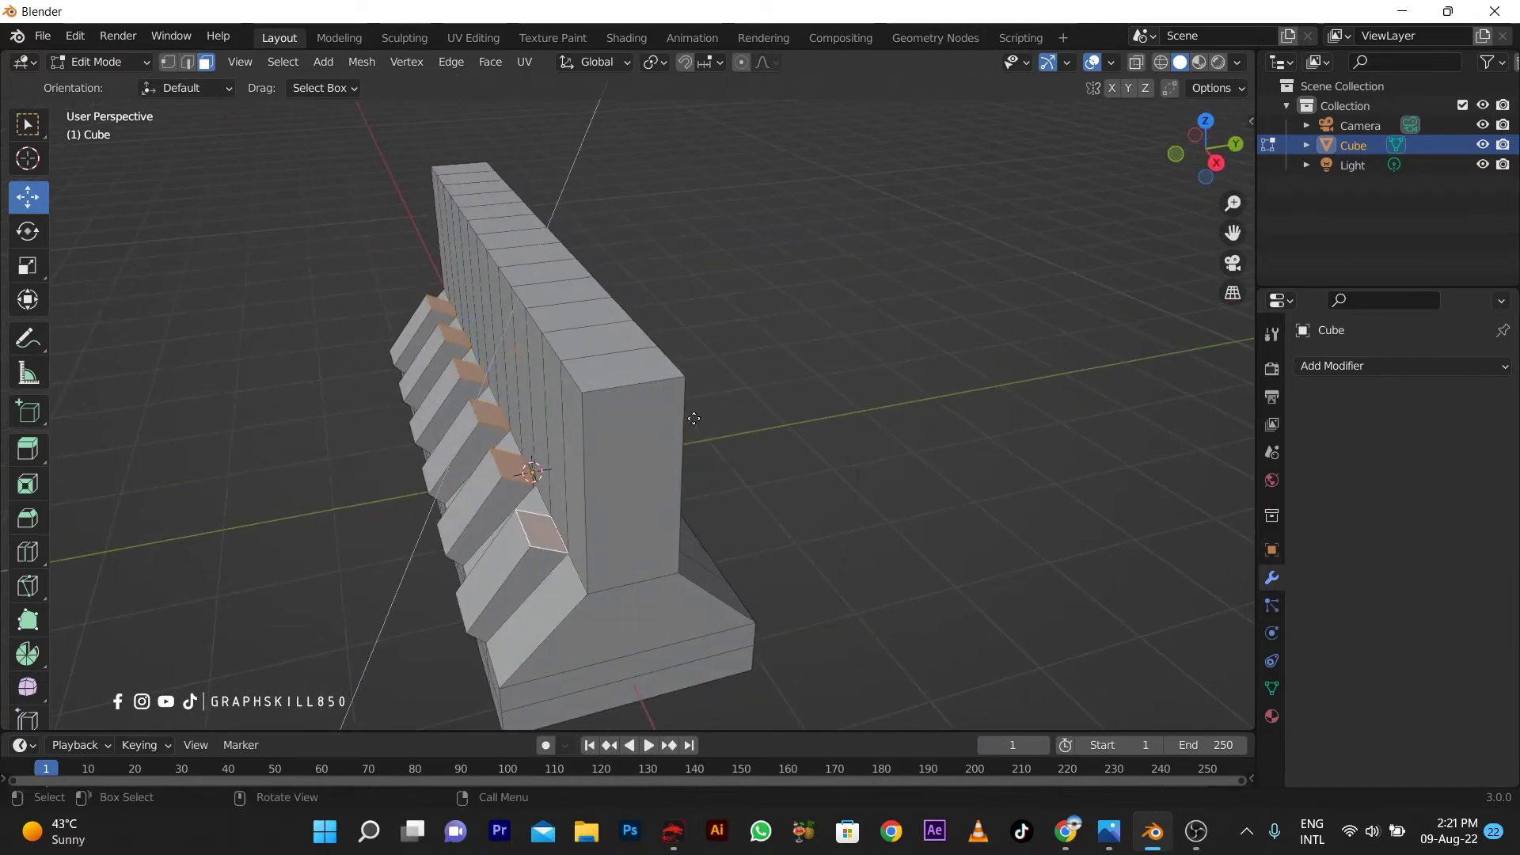
pyautogui.press('e')
pyautogui.click(747, 339)
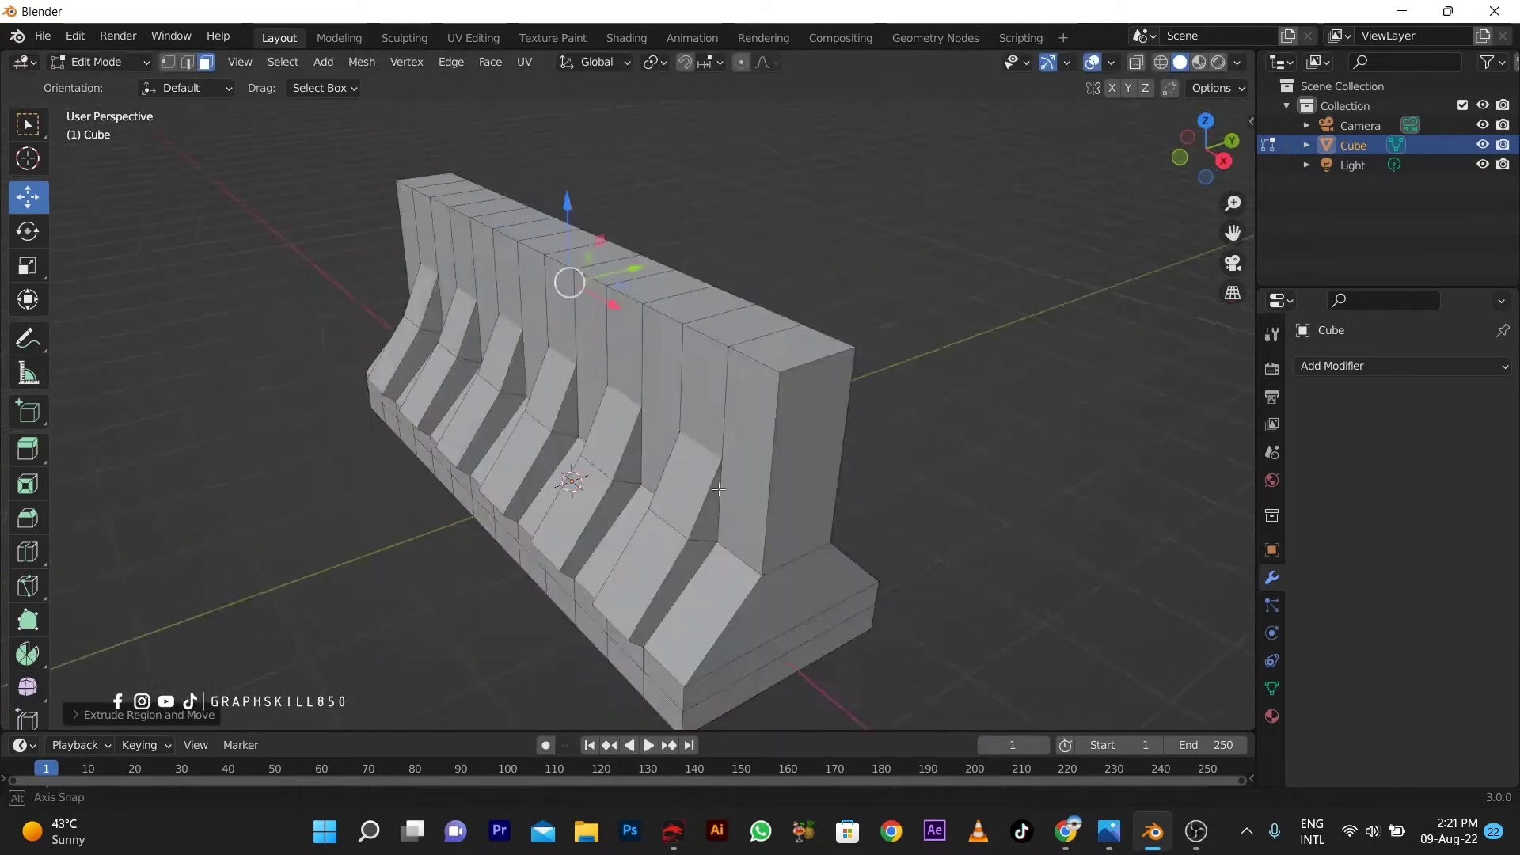
pyautogui.moveTo(747, 340)
pyautogui.mouseDown(button='middle')
pyautogui.moveTo(856, 478)
pyautogui.moveTo(755, 260)
pyautogui.moveTo(802, 420)
pyautogui.moveTo(827, 417)
pyautogui.mouseUp(button='middle')
pyautogui.press('g')
pyautogui.click(748, 241)
# - Return to Object Mode and add a Mirror modifier mirroring across the Y axis
pyautogui.press('Tab')
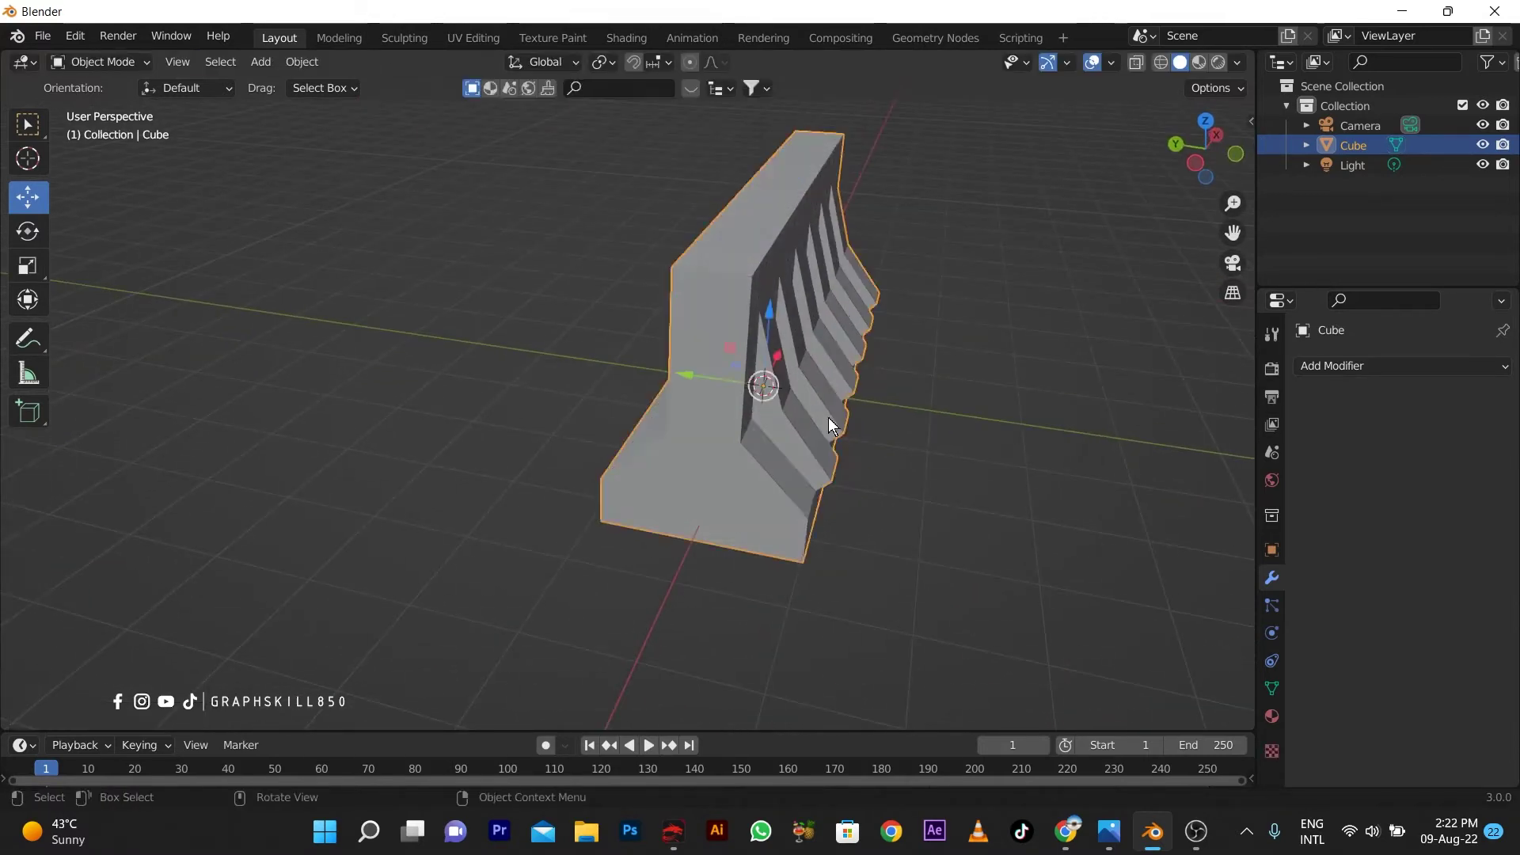
pyautogui.moveTo(918, 487)
pyautogui.mouseDown(button='middle')
pyautogui.moveTo(781, 465)
pyautogui.moveTo(752, 494)
pyautogui.moveTo(720, 475)
pyautogui.moveTo(760, 459)
pyautogui.mouseUp(button='middle')
pyautogui.click(1366, 366)
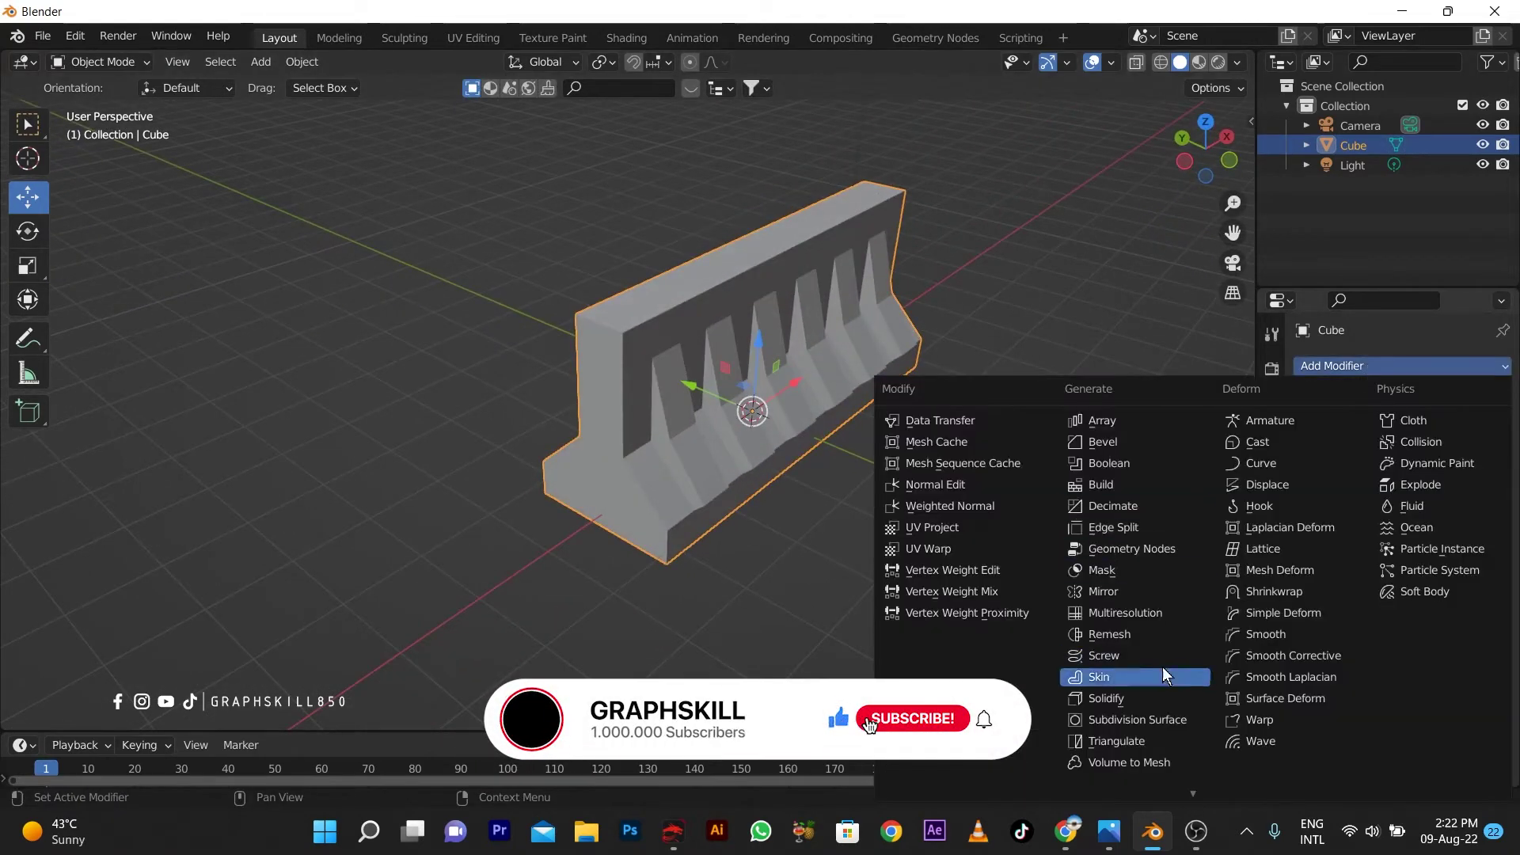
pyautogui.click(1118, 593)
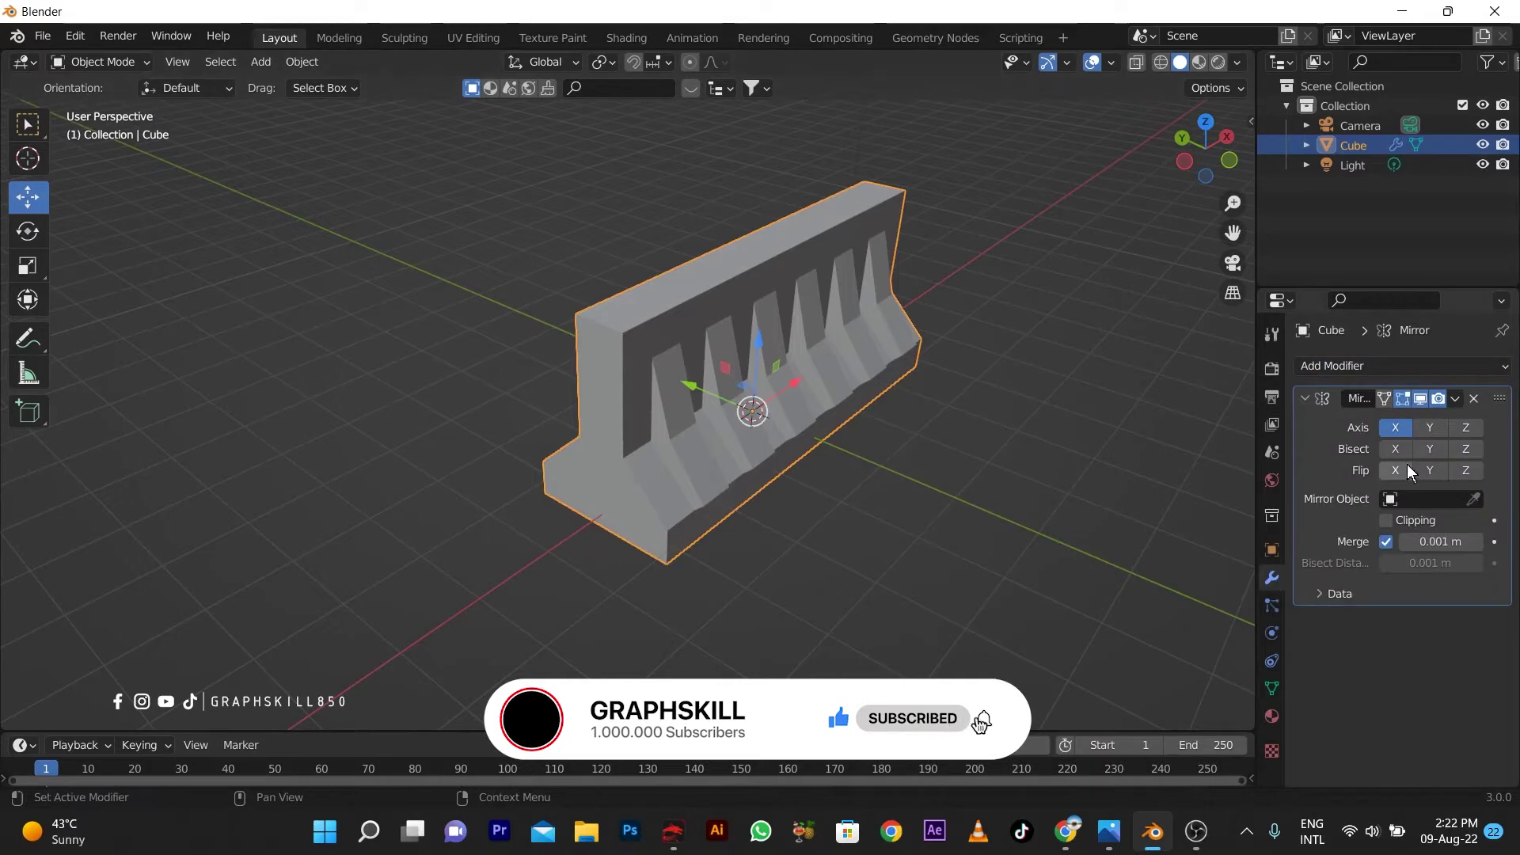
pyautogui.moveTo(899, 526)
pyautogui.mouseDown(button='middle')
pyautogui.moveTo(913, 456)
pyautogui.moveTo(1132, 440)
pyautogui.mouseUp(button='middle')
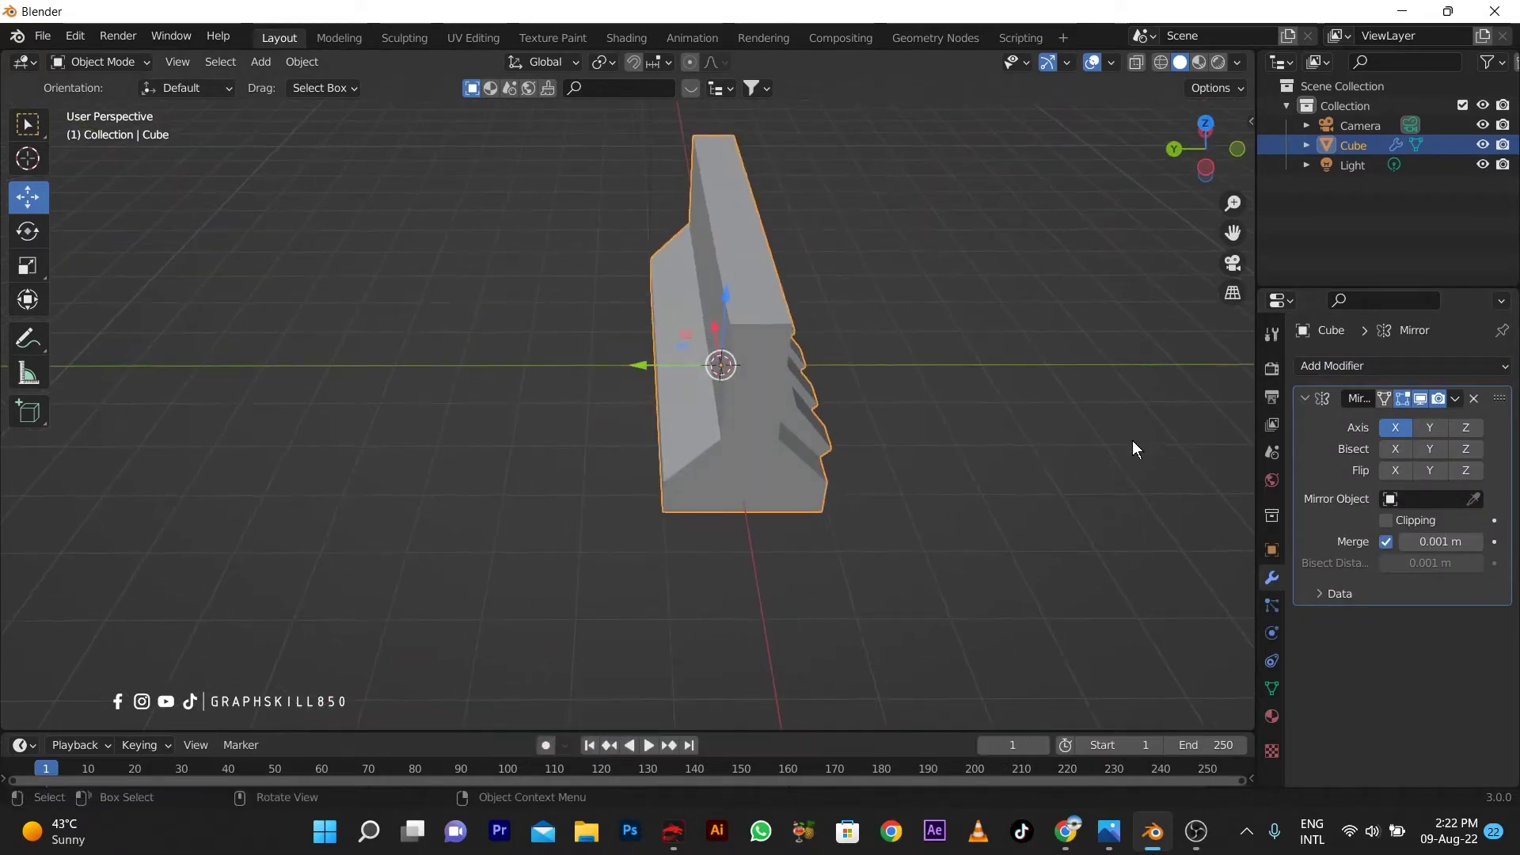
pyautogui.click(1428, 426)
pyautogui.click(1395, 423)
pyautogui.moveTo(897, 445)
pyautogui.mouseDown(button='middle')
pyautogui.moveTo(1057, 414)
pyautogui.moveTo(883, 404)
pyautogui.moveTo(963, 434)
pyautogui.moveTo(946, 380)
pyautogui.moveTo(959, 350)
pyautogui.moveTo(944, 344)
pyautogui.moveTo(718, 378)
pyautogui.mouseUp(button='middle')
pyautogui.scroll(3, 725, 380)
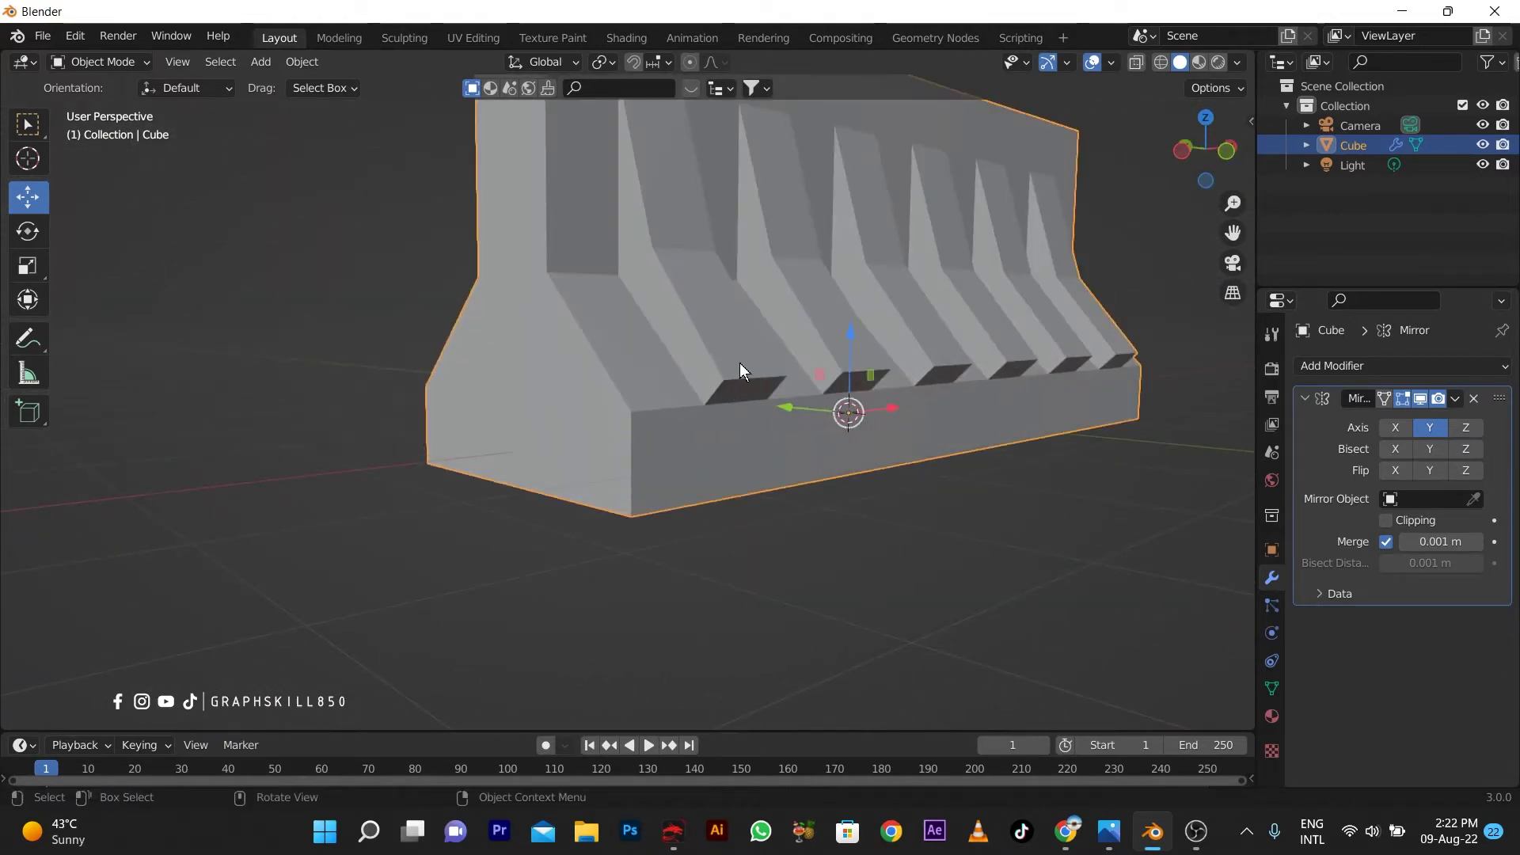
# - In Edit Mode, select the slope and base slot faces, then switch to edge select
pyautogui.press('Tab')
pyautogui.click(739, 363)
pyautogui.click(744, 390)
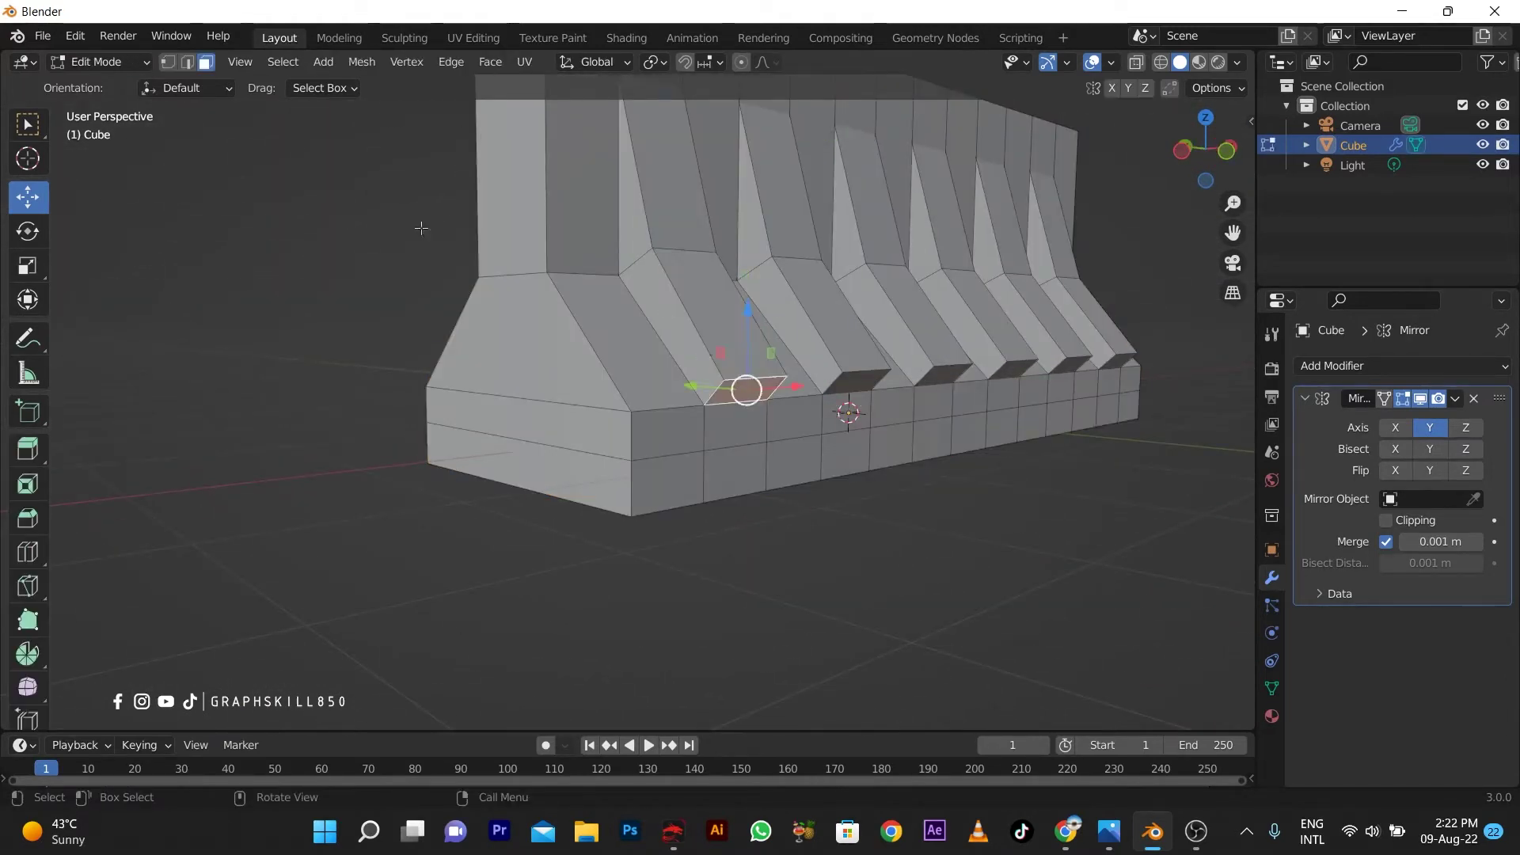
pyautogui.click(186, 63)
pyautogui.scroll(3, 730, 377)
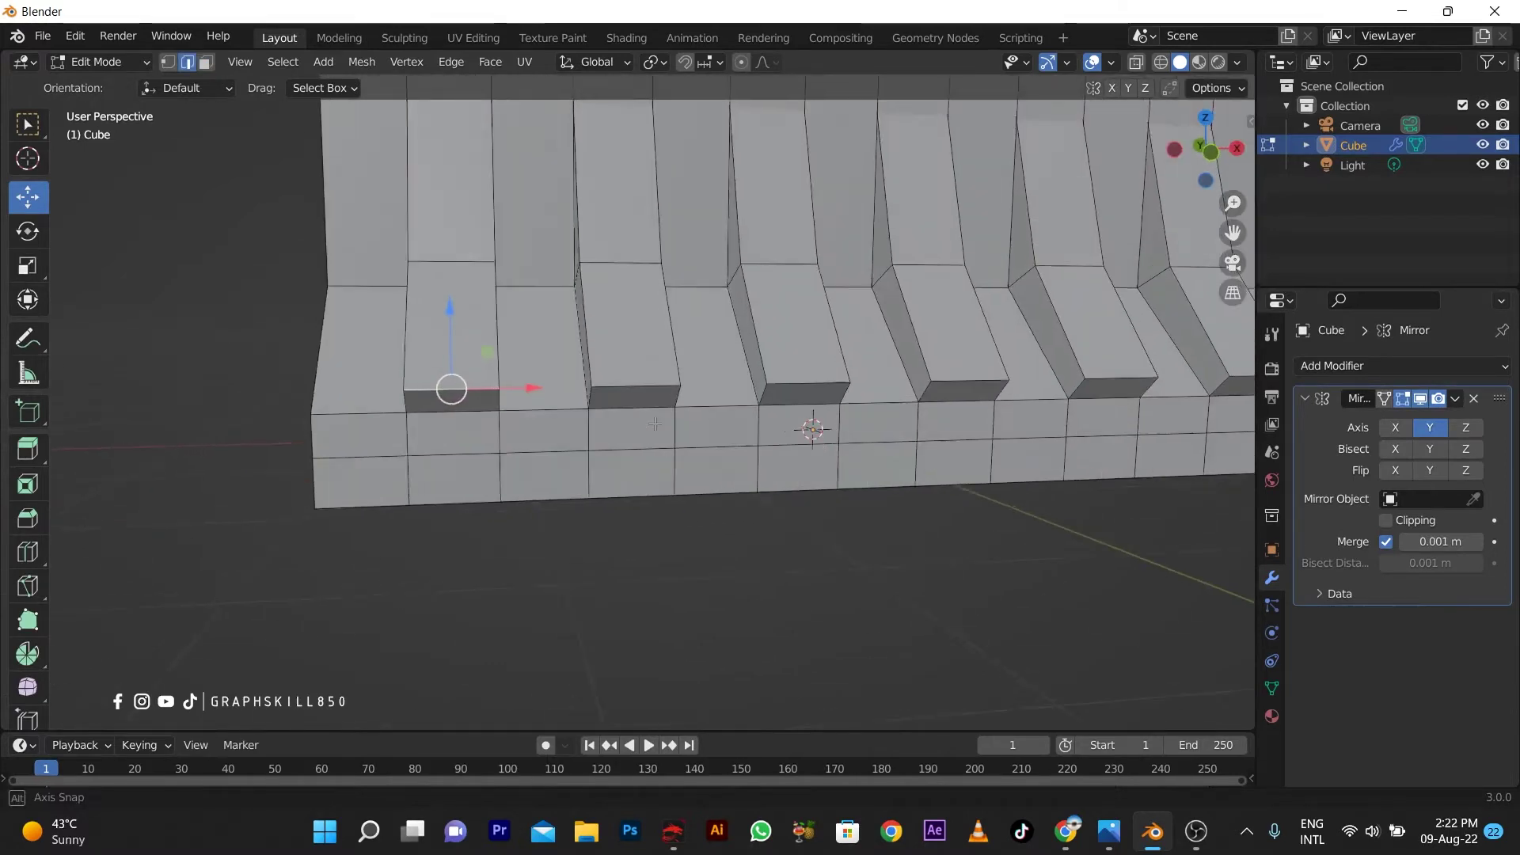
pyautogui.keyDown('shift'); pyautogui.moveTo(562, 386); pyautogui.dragTo(656, 387, button='middle'); pyautogui.keyUp('shift')
pyautogui.scroll(-3, 627, 381)
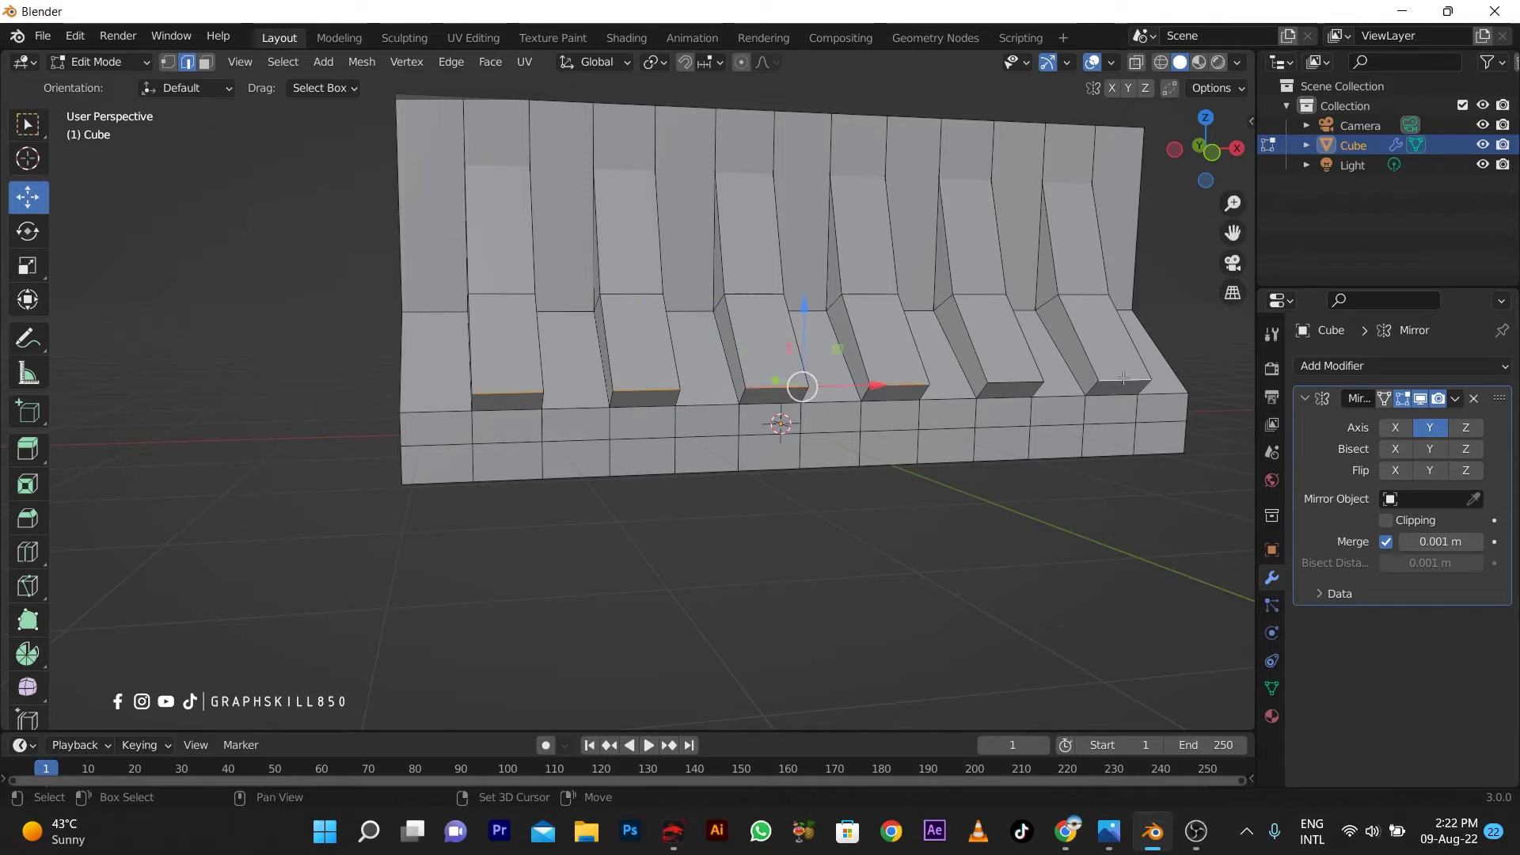
# - Move the selected slot edges along Z, then slide them along Y in right-side view
pyautogui.press('g')
pyautogui.press('z')
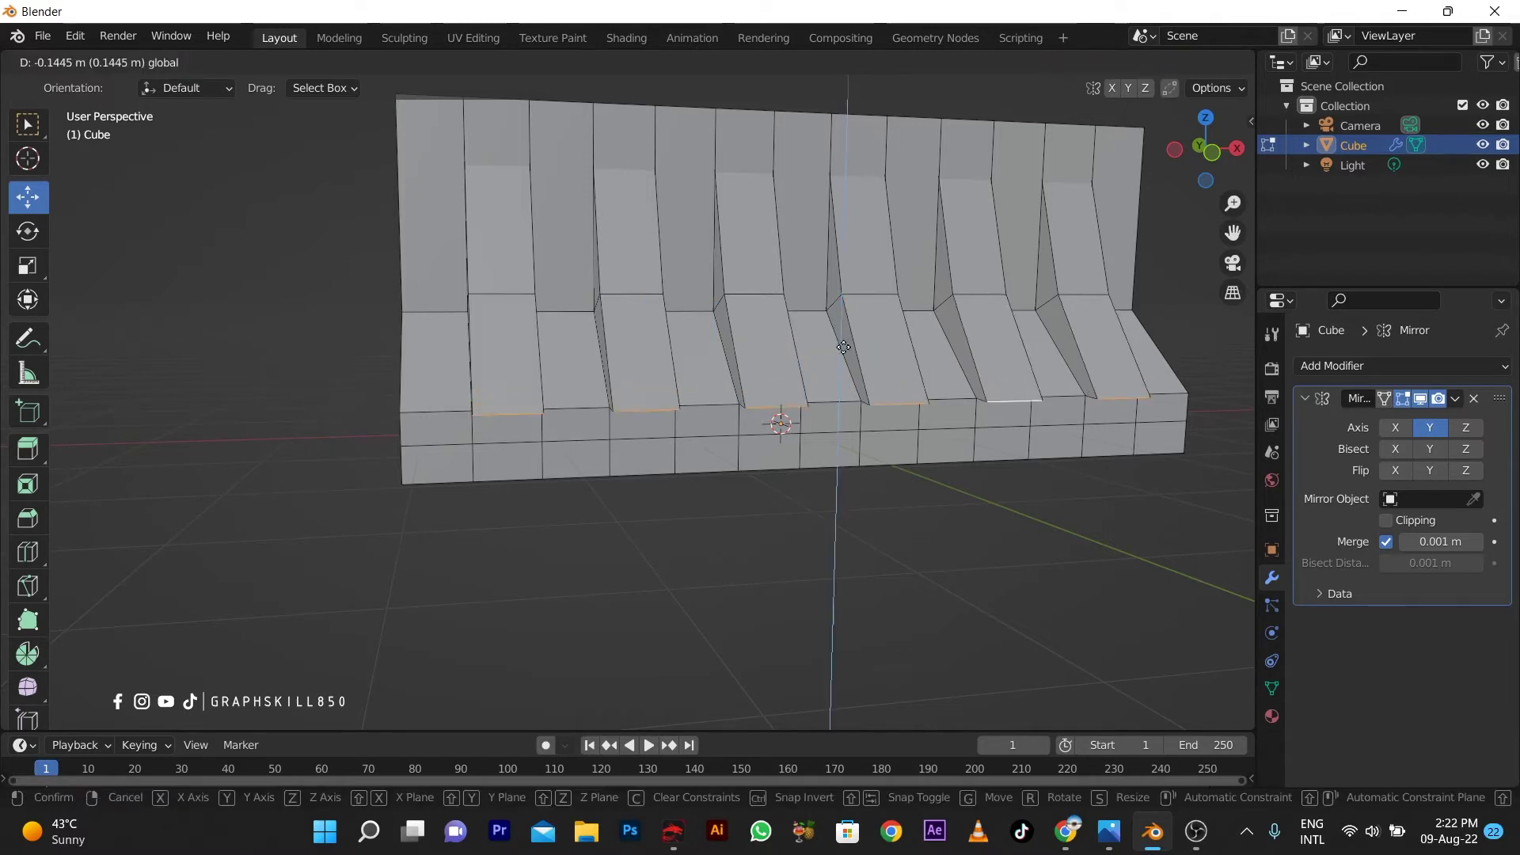
pyautogui.click(840, 347)
pyautogui.moveTo(840, 347); pyautogui.dragTo(807, 477, button='middle')
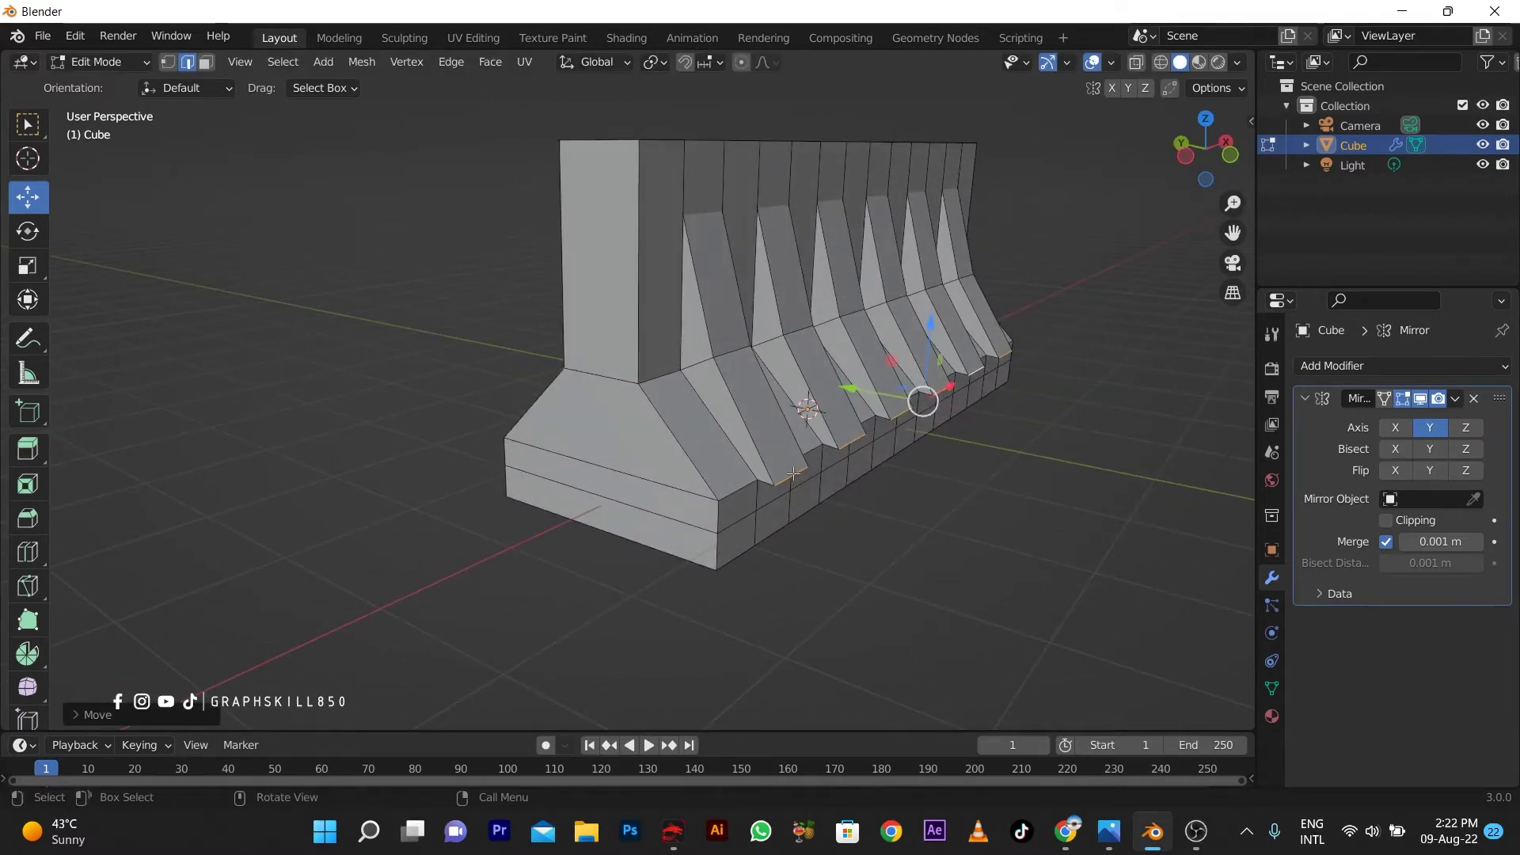
pyautogui.press('KP_1')
pyautogui.press('KP_3')
pyautogui.scroll(4, 365, 398)
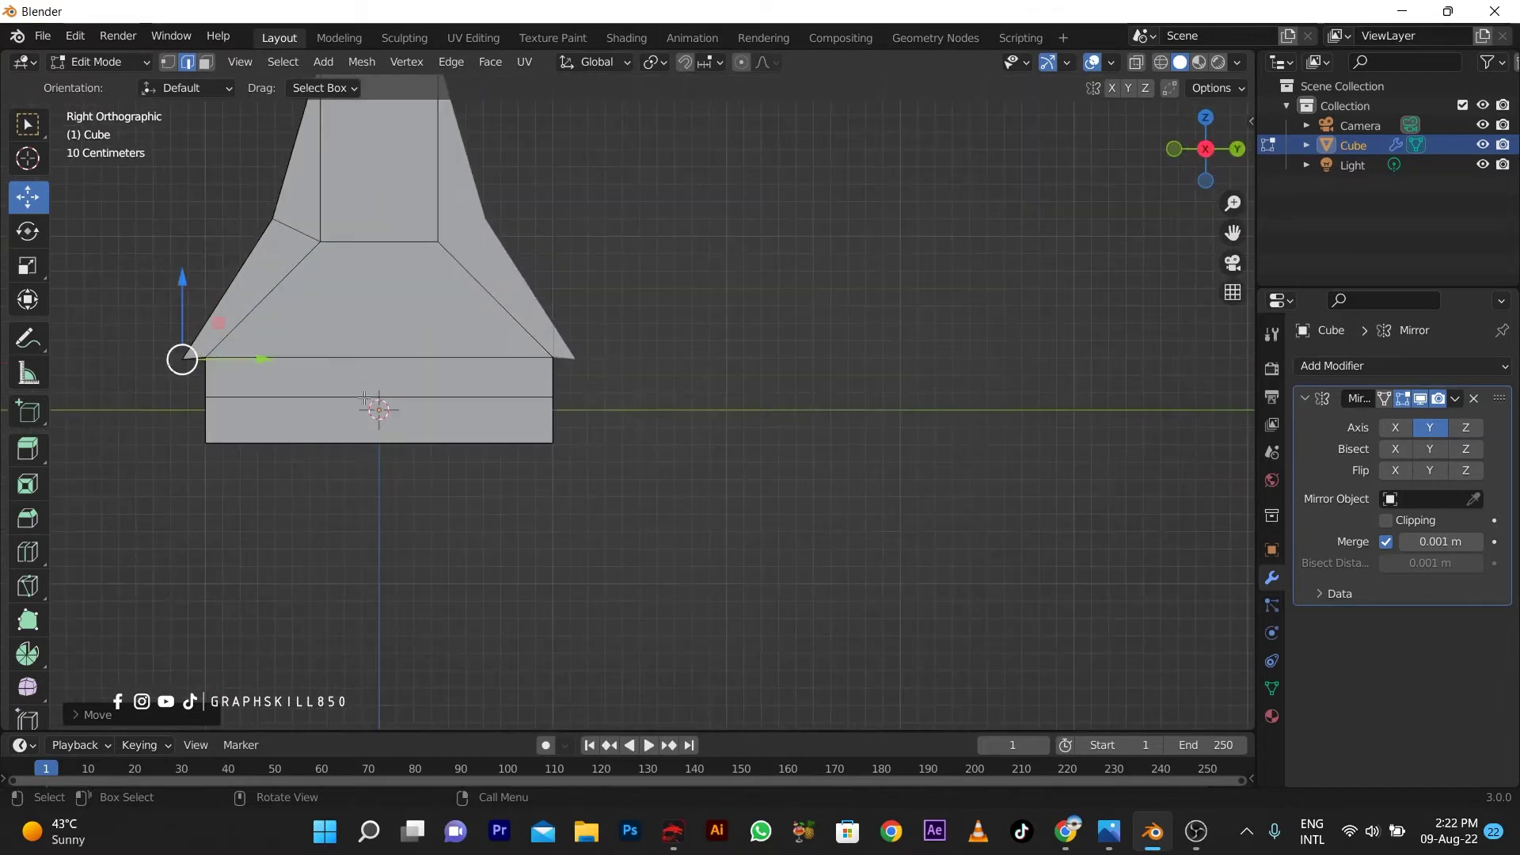
pyautogui.keyDown('shift'); pyautogui.moveTo(365, 398); pyautogui.dragTo(468, 412, button='middle'); pyautogui.keyUp('shift')
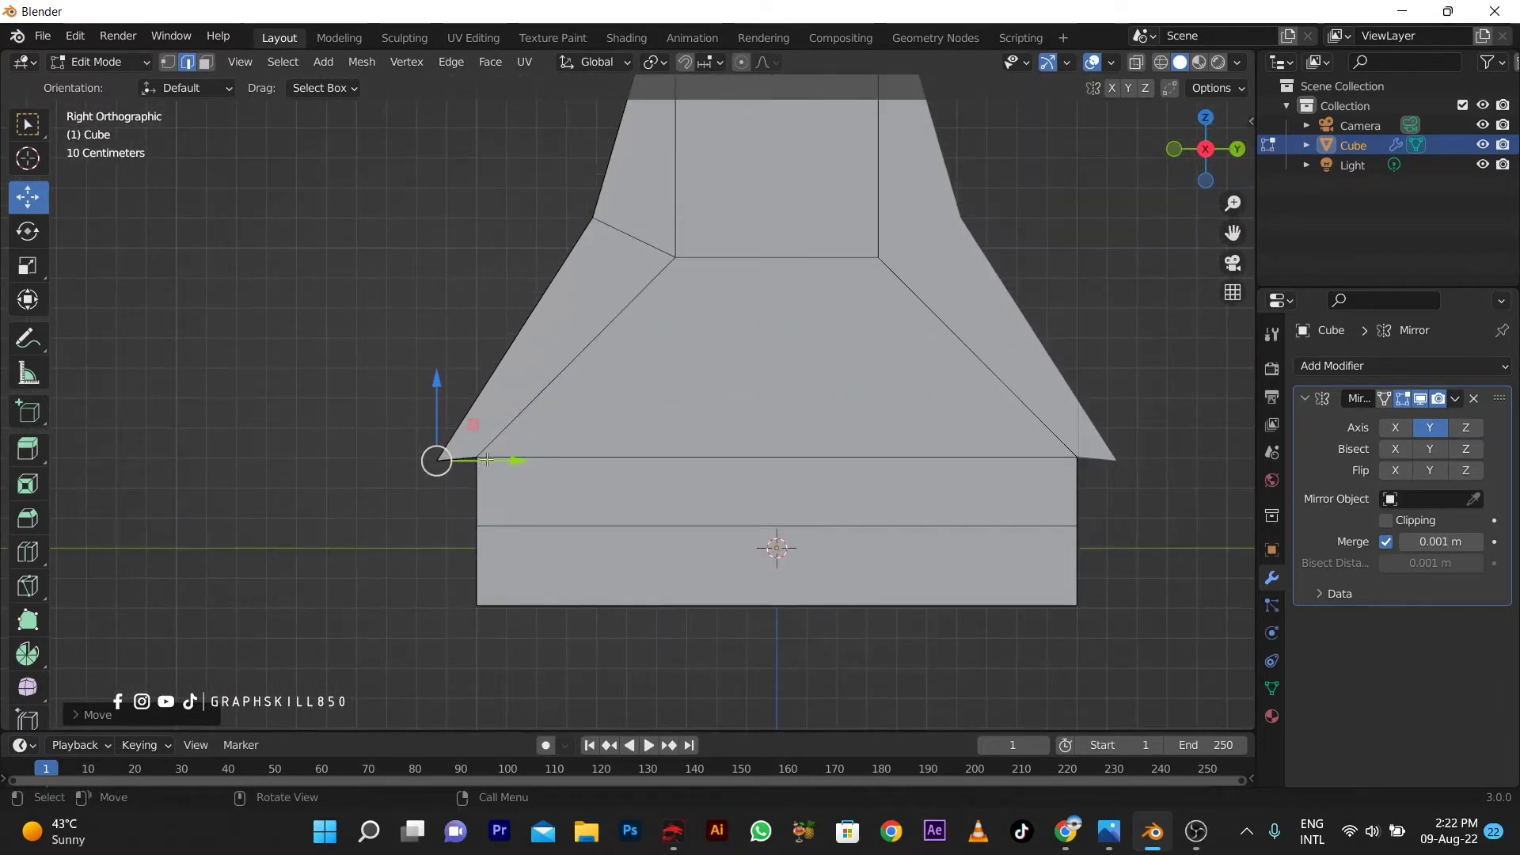
pyautogui.moveTo(486, 460); pyautogui.dragTo(528, 465)
pyautogui.click(529, 465)
# - Raise the lower-slope edges slightly and shift them sideways along Y
pyautogui.scroll(-3, 529, 465)
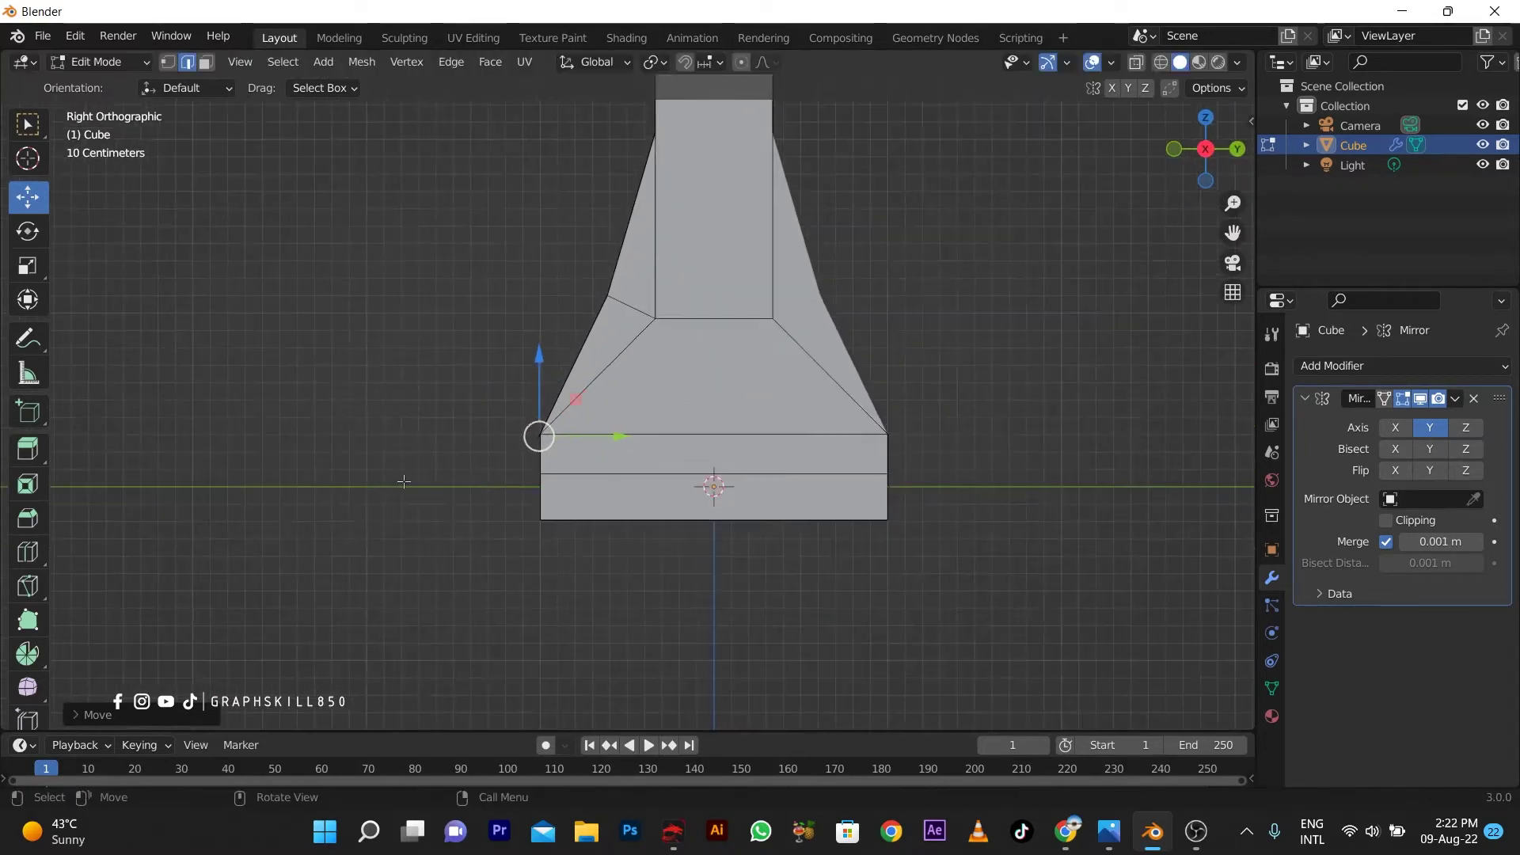
pyautogui.moveTo(530, 465)
pyautogui.mouseDown(button='middle')
pyautogui.moveTo(720, 524)
pyautogui.moveTo(748, 441)
pyautogui.mouseUp(button='middle')
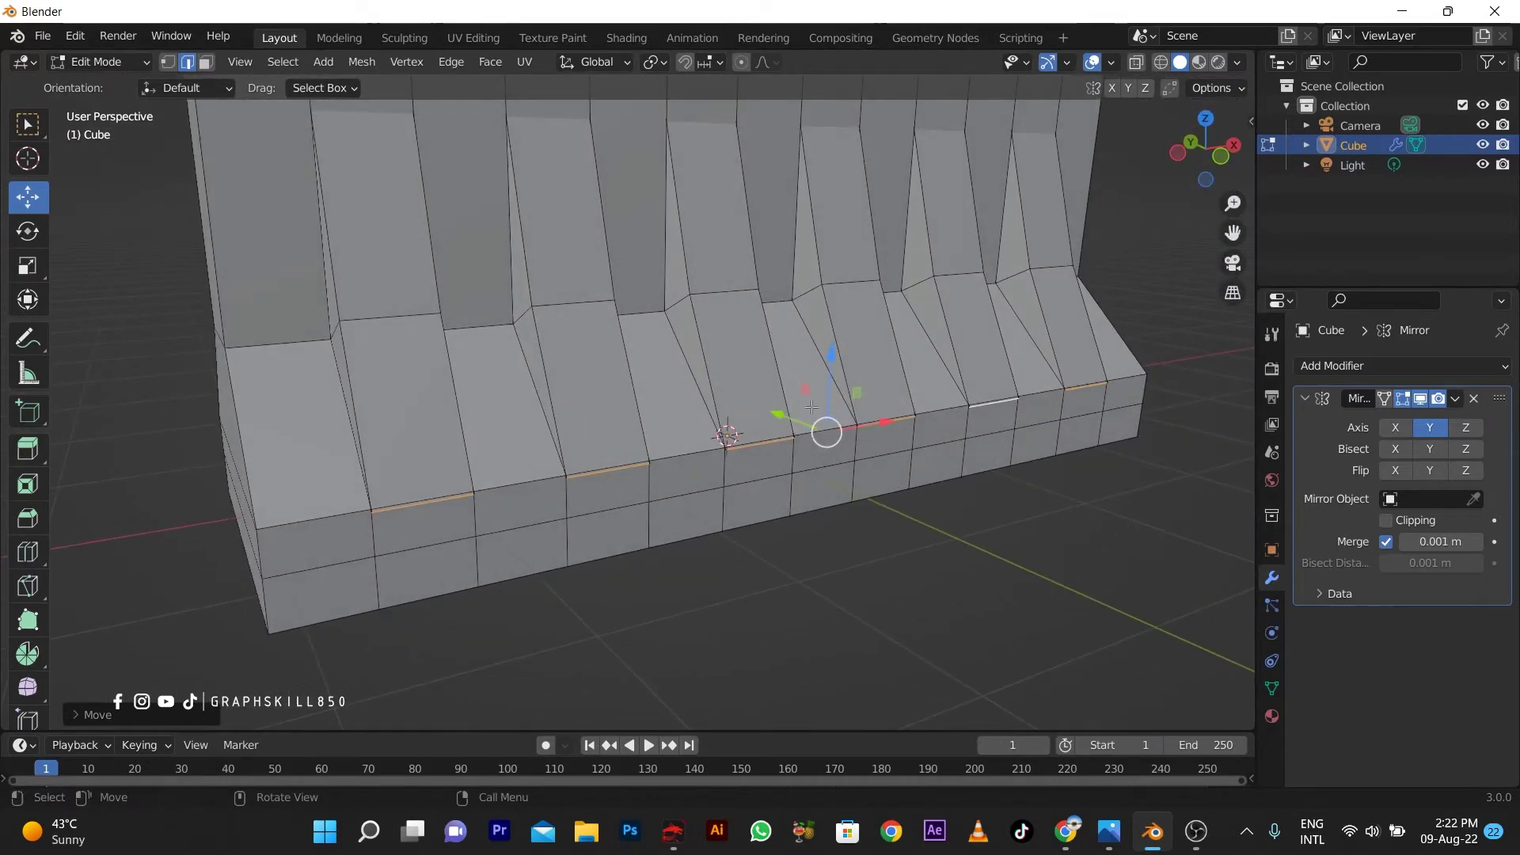
pyautogui.moveTo(822, 394); pyautogui.dragTo(824, 428)
pyautogui.scroll(3, 854, 425)
pyautogui.moveTo(971, 445); pyautogui.dragTo(963, 441)
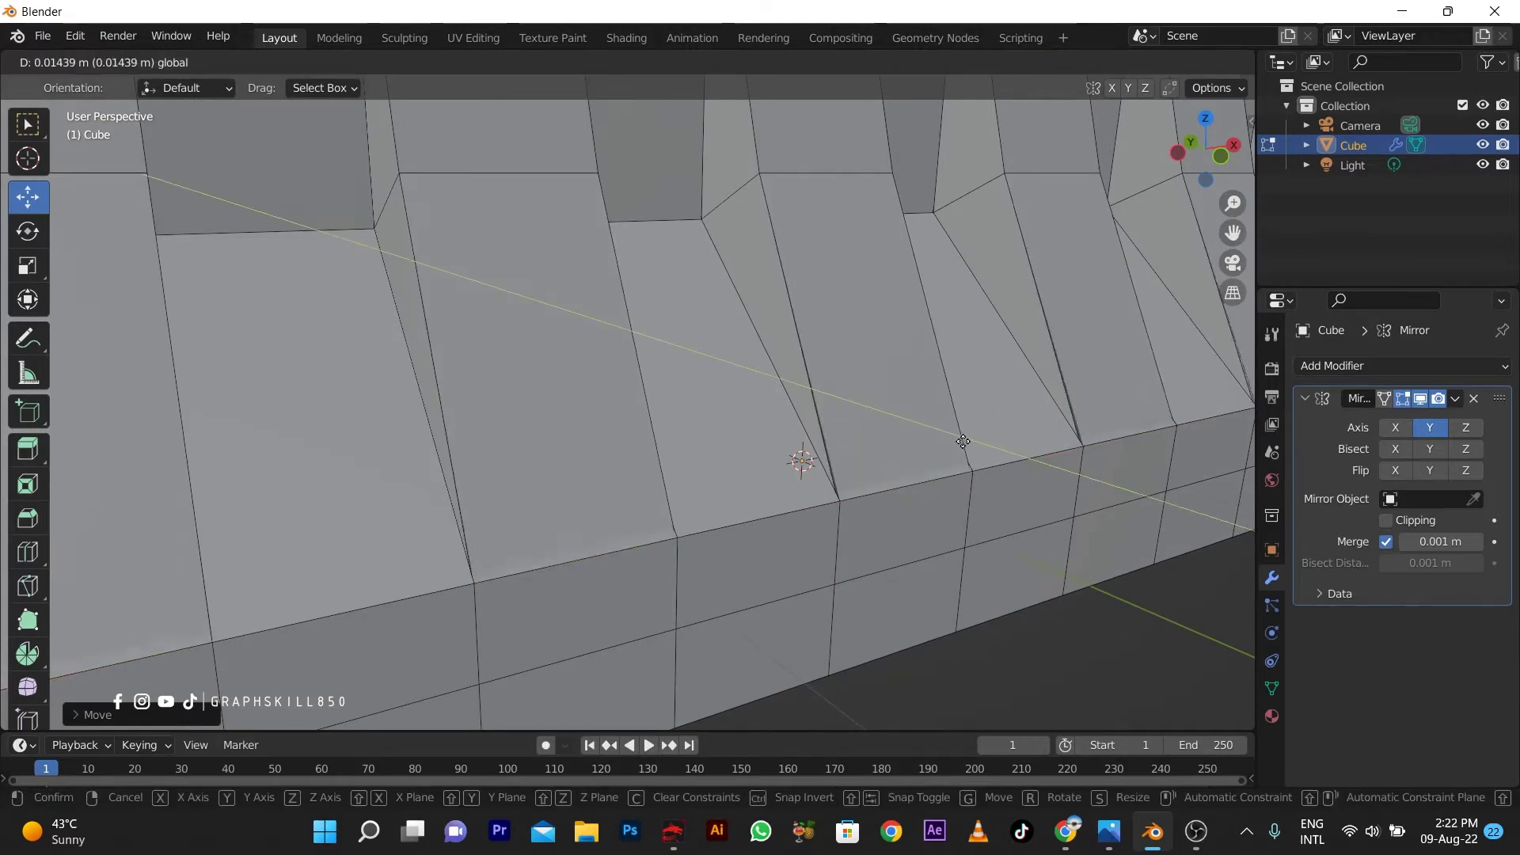
pyautogui.moveTo(963, 441); pyautogui.dragTo(801, 459)
pyautogui.scroll(-2, 801, 459)
pyautogui.scroll(-2, 801, 459)
pyautogui.scroll(4, 799, 468)
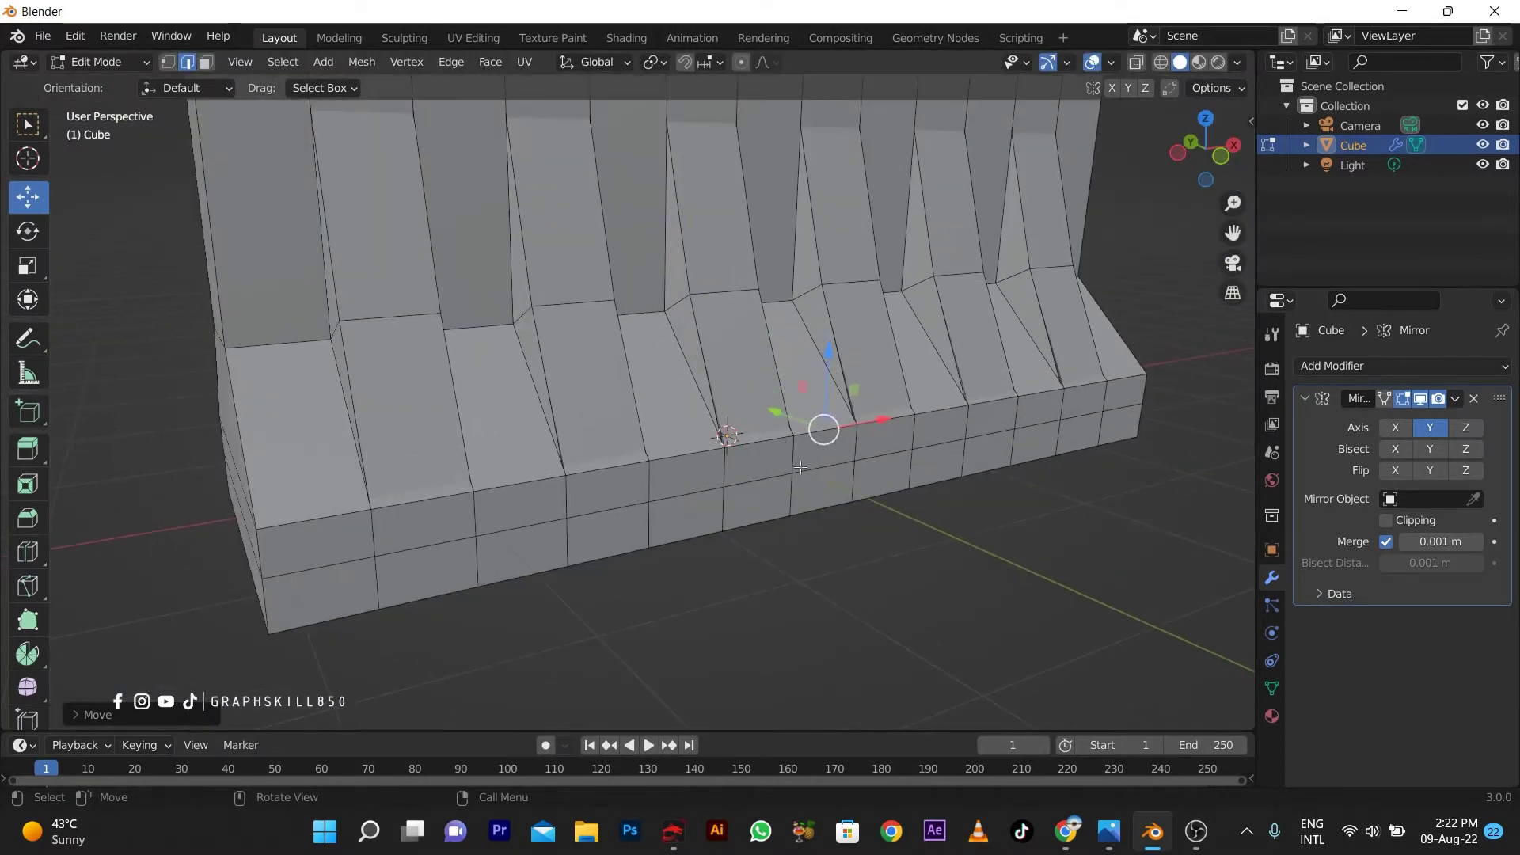
pyautogui.scroll(3, 799, 468)
pyautogui.scroll(-6, 798, 473)
# - Leave Edit Mode to check the whole barrier, then return to mesh editing
pyautogui.moveTo(798, 474)
pyautogui.mouseDown(button='middle')
pyautogui.moveTo(649, 526)
pyautogui.moveTo(258, 526)
pyautogui.moveTo(601, 560)
pyautogui.moveTo(500, 317)
pyautogui.moveTo(262, 244)
pyautogui.moveTo(591, 332)
pyautogui.mouseUp(button='middle')
pyautogui.press('Tab')
pyautogui.scroll(2, 500, 316)
pyautogui.press('Tab')
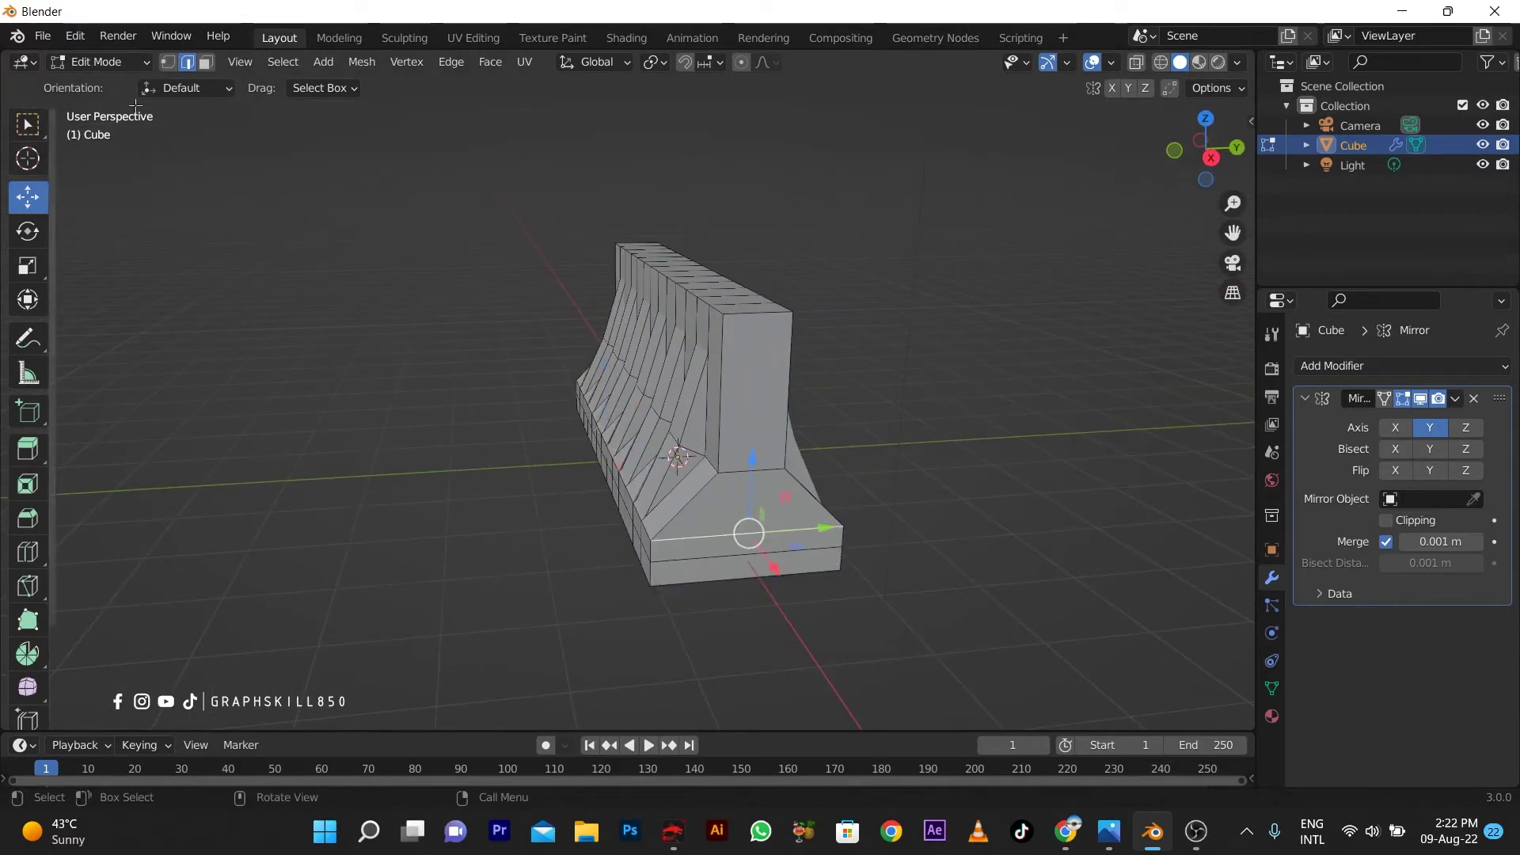
# - In face select, inset the sloped end face at the base's end
pyautogui.click(204, 64)
pyautogui.click(718, 517)
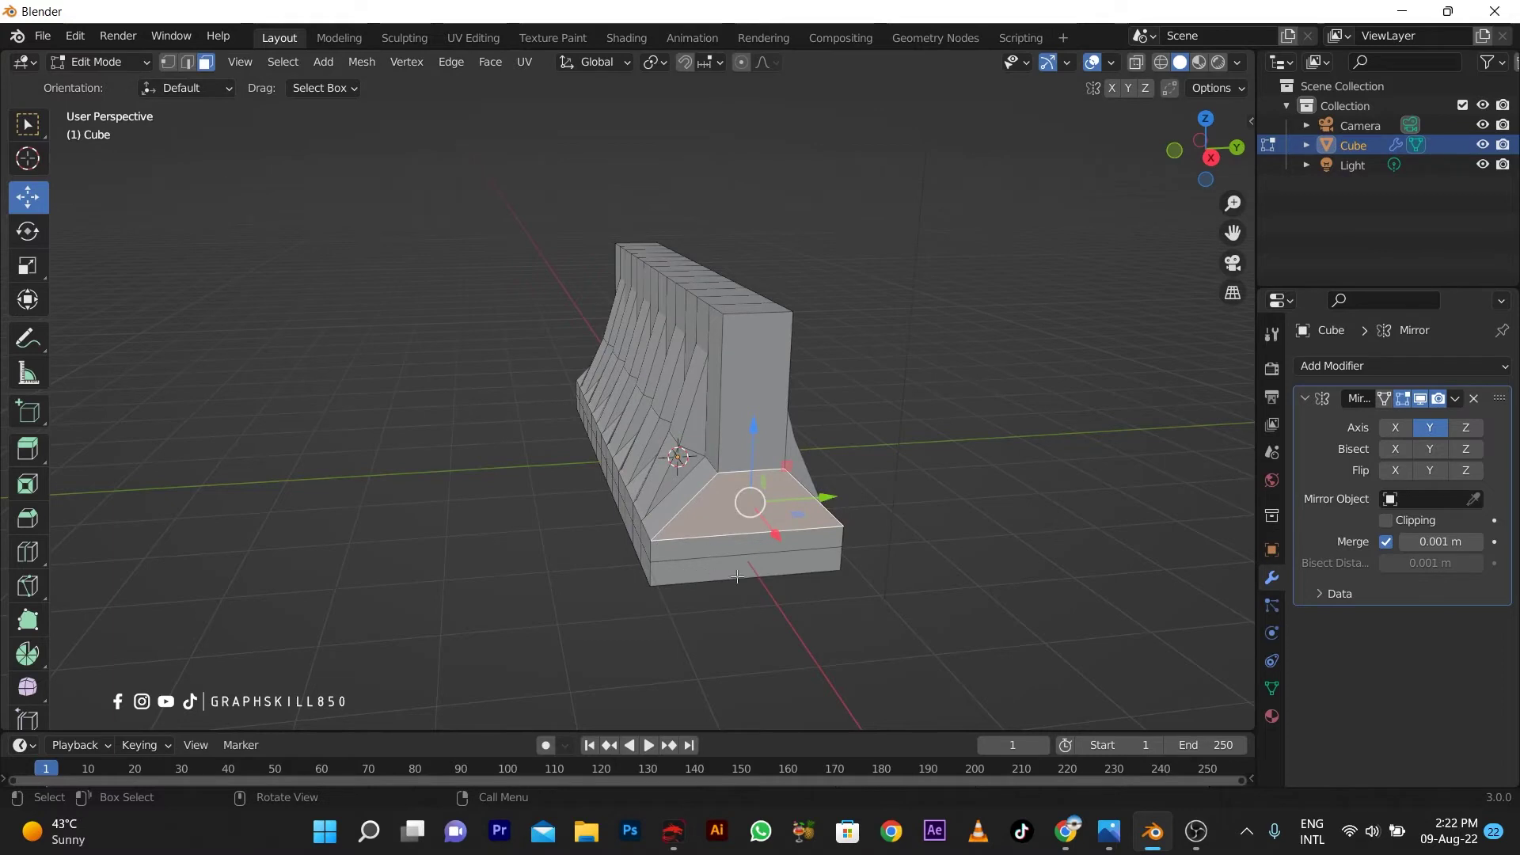
pyautogui.press('i')
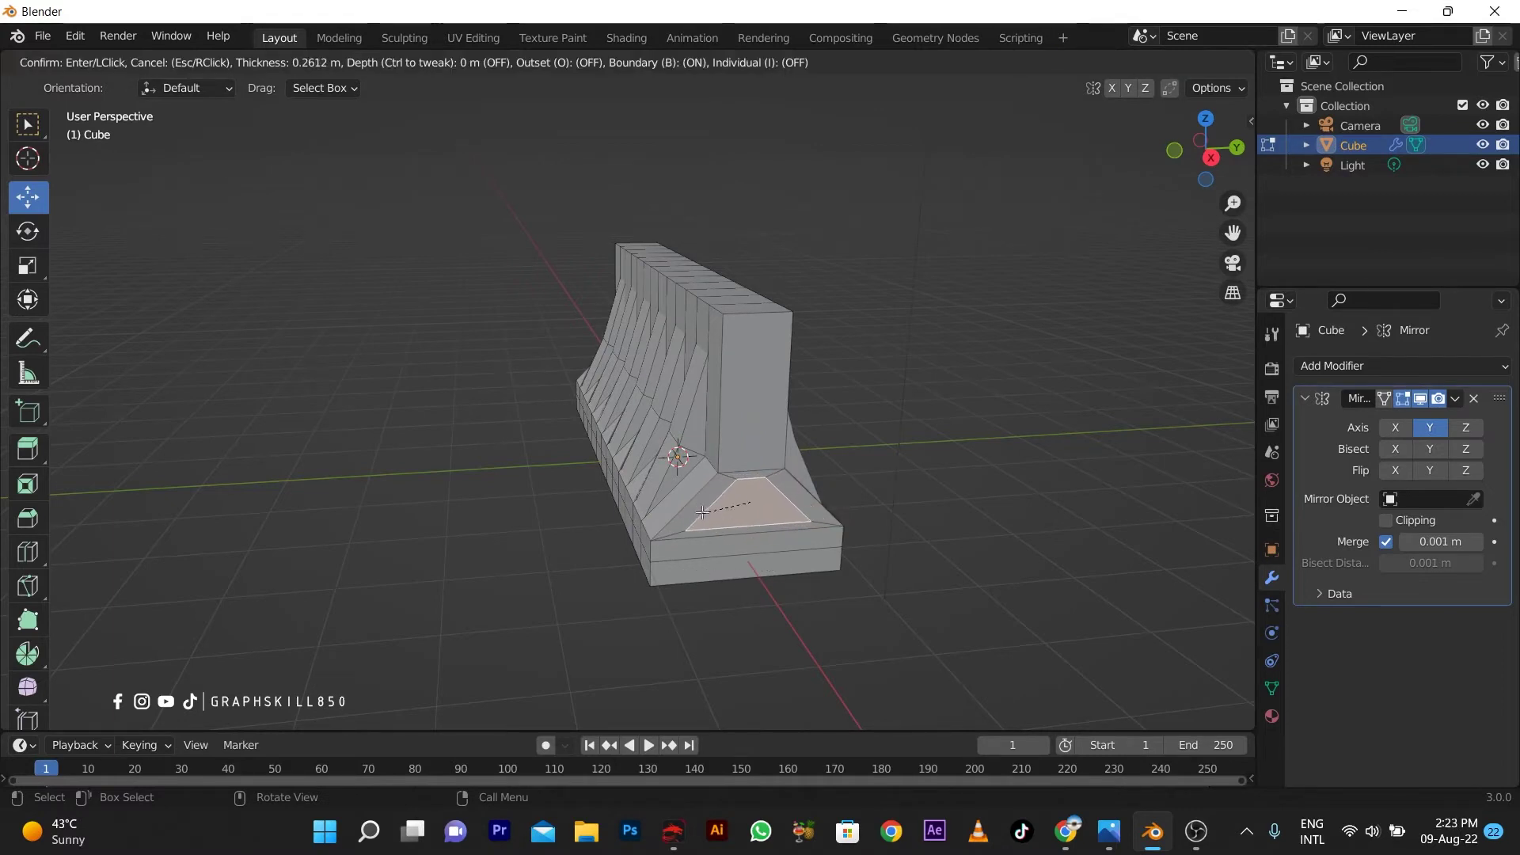
pyautogui.click(752, 525)
pyautogui.scroll(5, 764, 537)
pyautogui.moveTo(965, 710)
pyautogui.keyDown('shift'); pyautogui.mouseDown(button='middle')
pyautogui.moveTo(696, 433)
pyautogui.moveTo(725, 480)
pyautogui.mouseUp(button='middle'); pyautogui.keyUp('shift')
# - Extrude the inset face and push it outward along its normal
pyautogui.press('e')
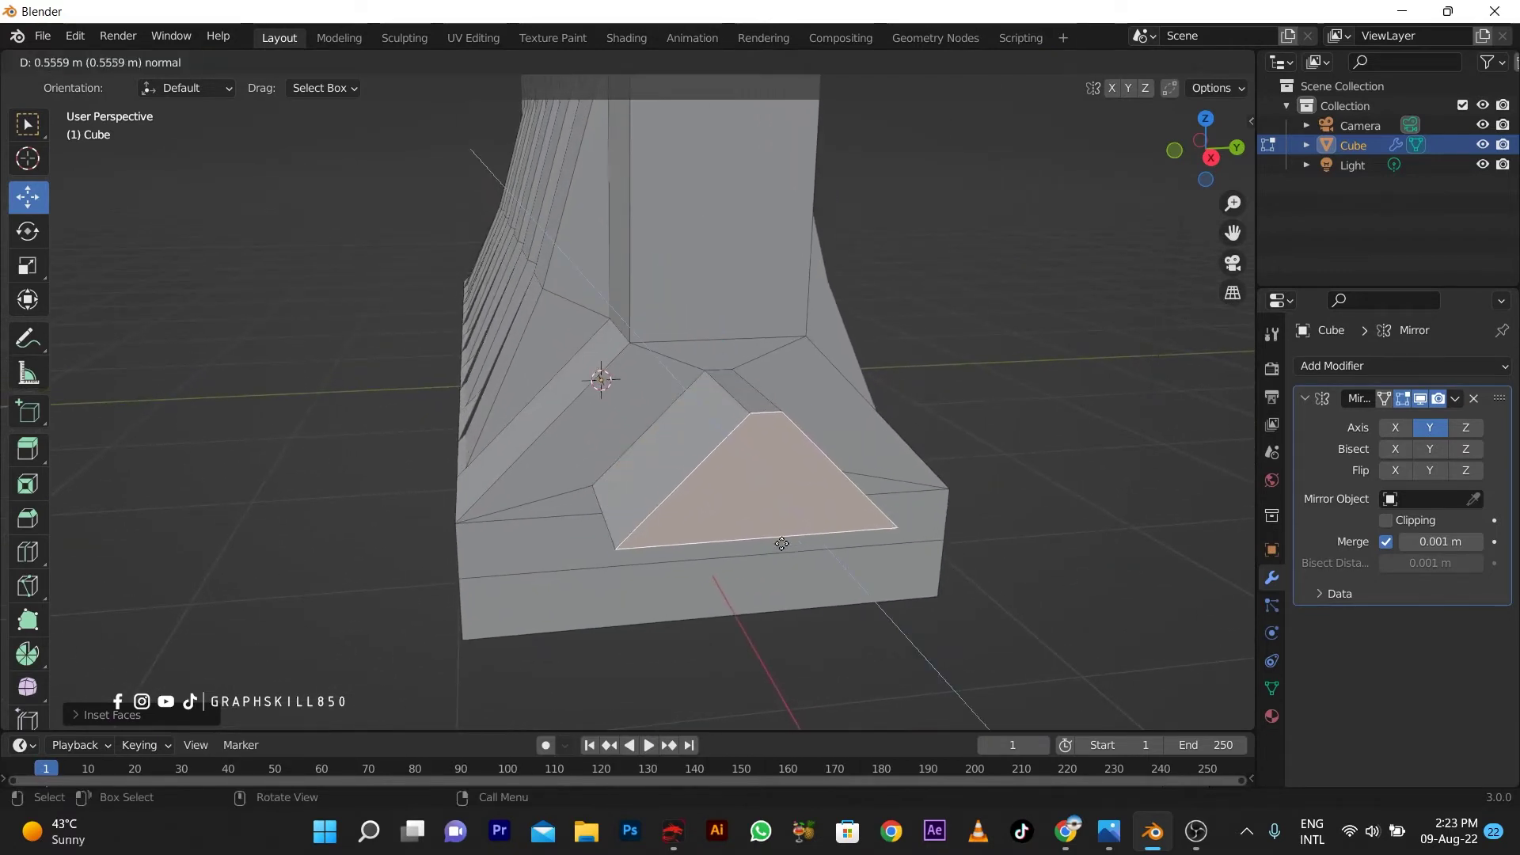
pyautogui.click(782, 535)
pyautogui.scroll(-5, 792, 451)
pyautogui.moveTo(792, 452); pyautogui.dragTo(616, 539, button='middle')
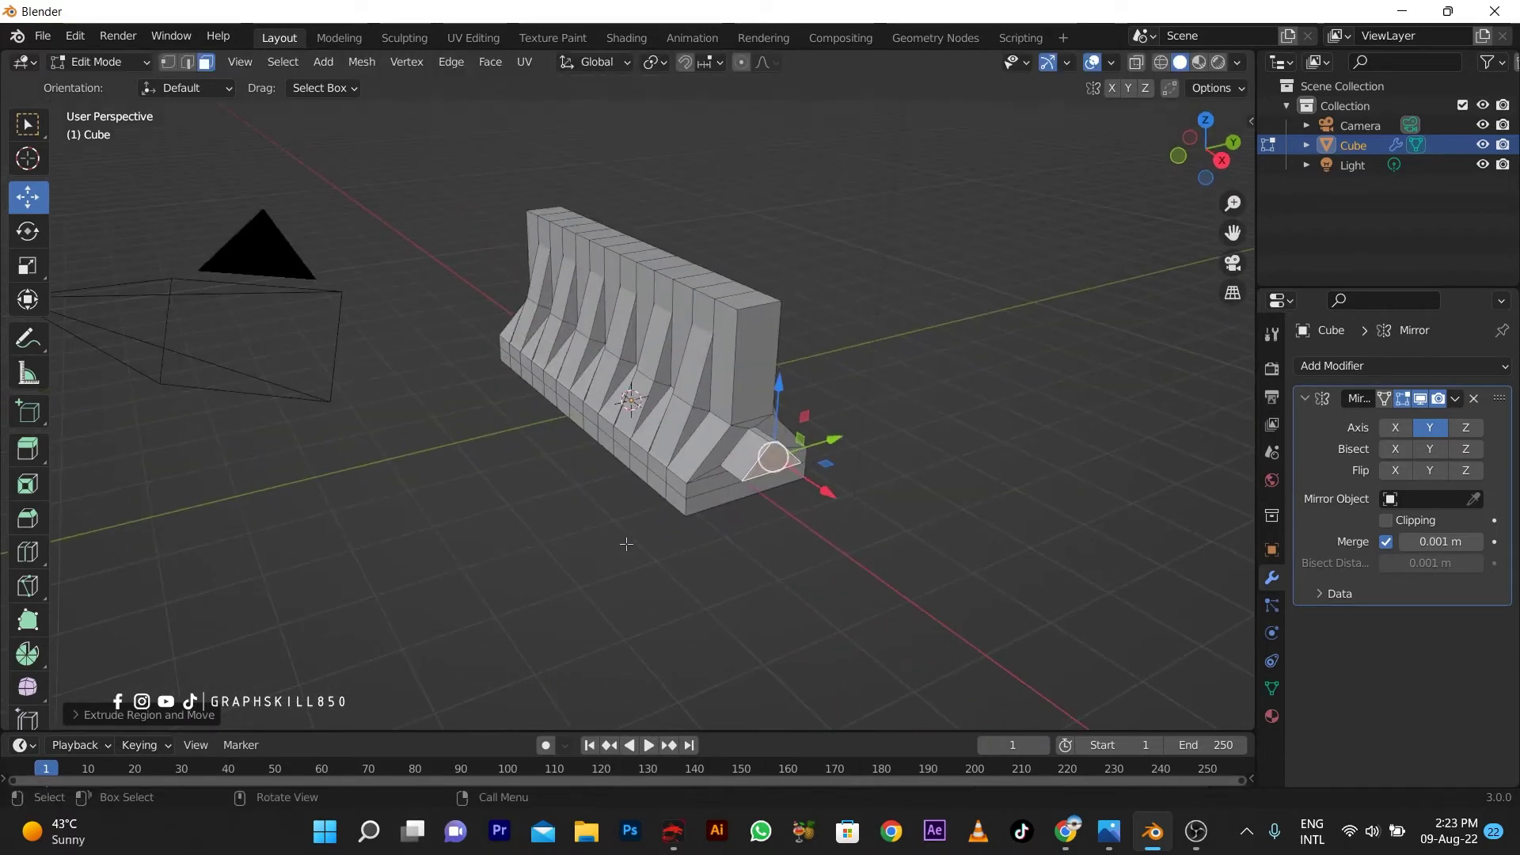
pyautogui.scroll(3, 885, 531)
pyautogui.press('g')
pyautogui.press('z')
pyautogui.press('z')
pyautogui.click(978, 550)
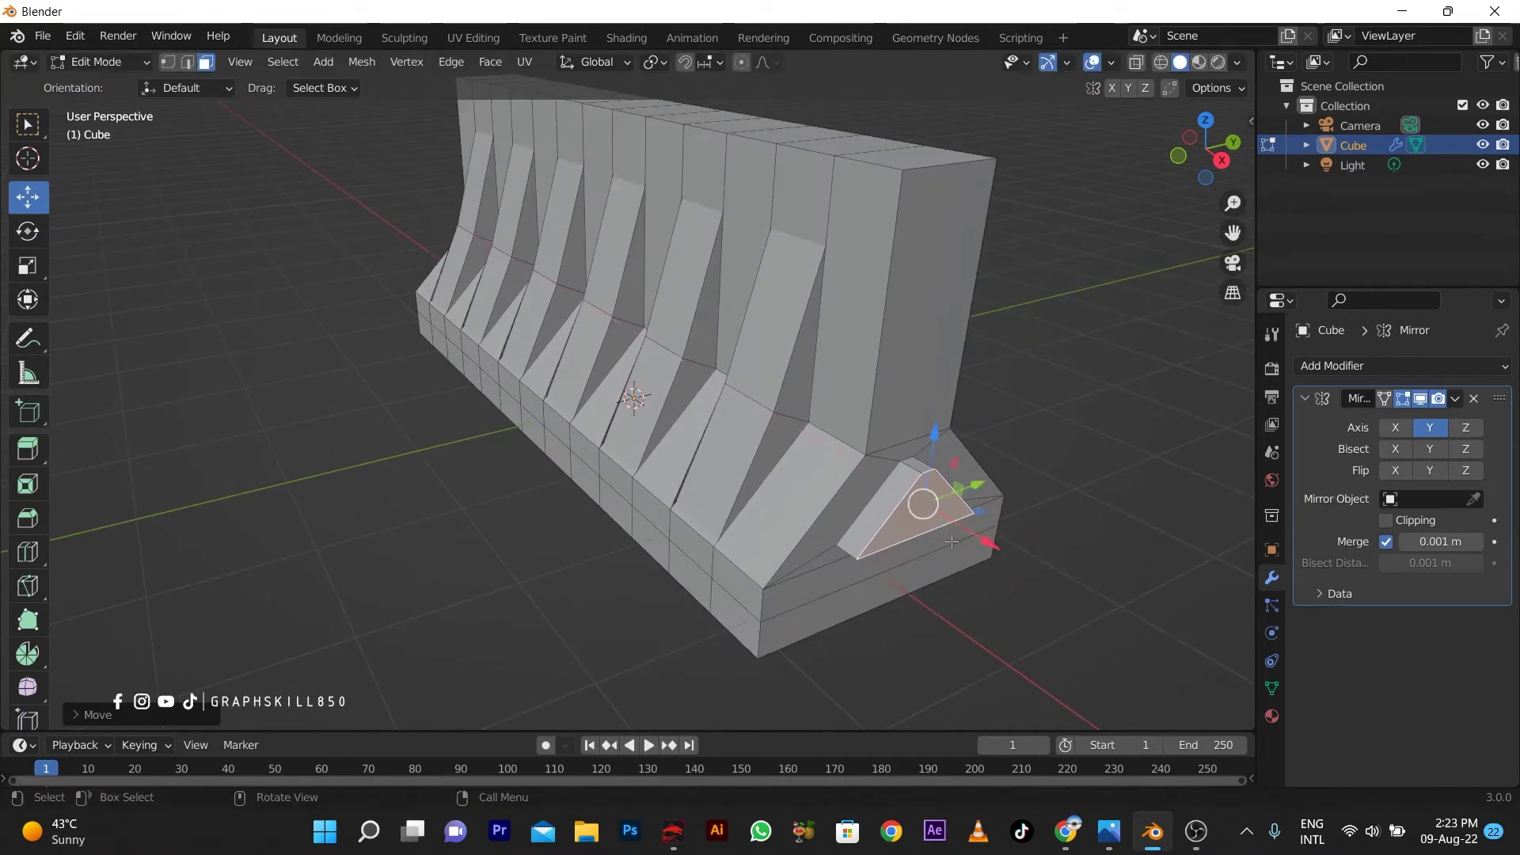
# - Push the extruded face further out and scale it down into a tapered foot
pyautogui.press('g')
pyautogui.press('z')
pyautogui.press('z')
pyautogui.click(981, 560)
pyautogui.press('s')
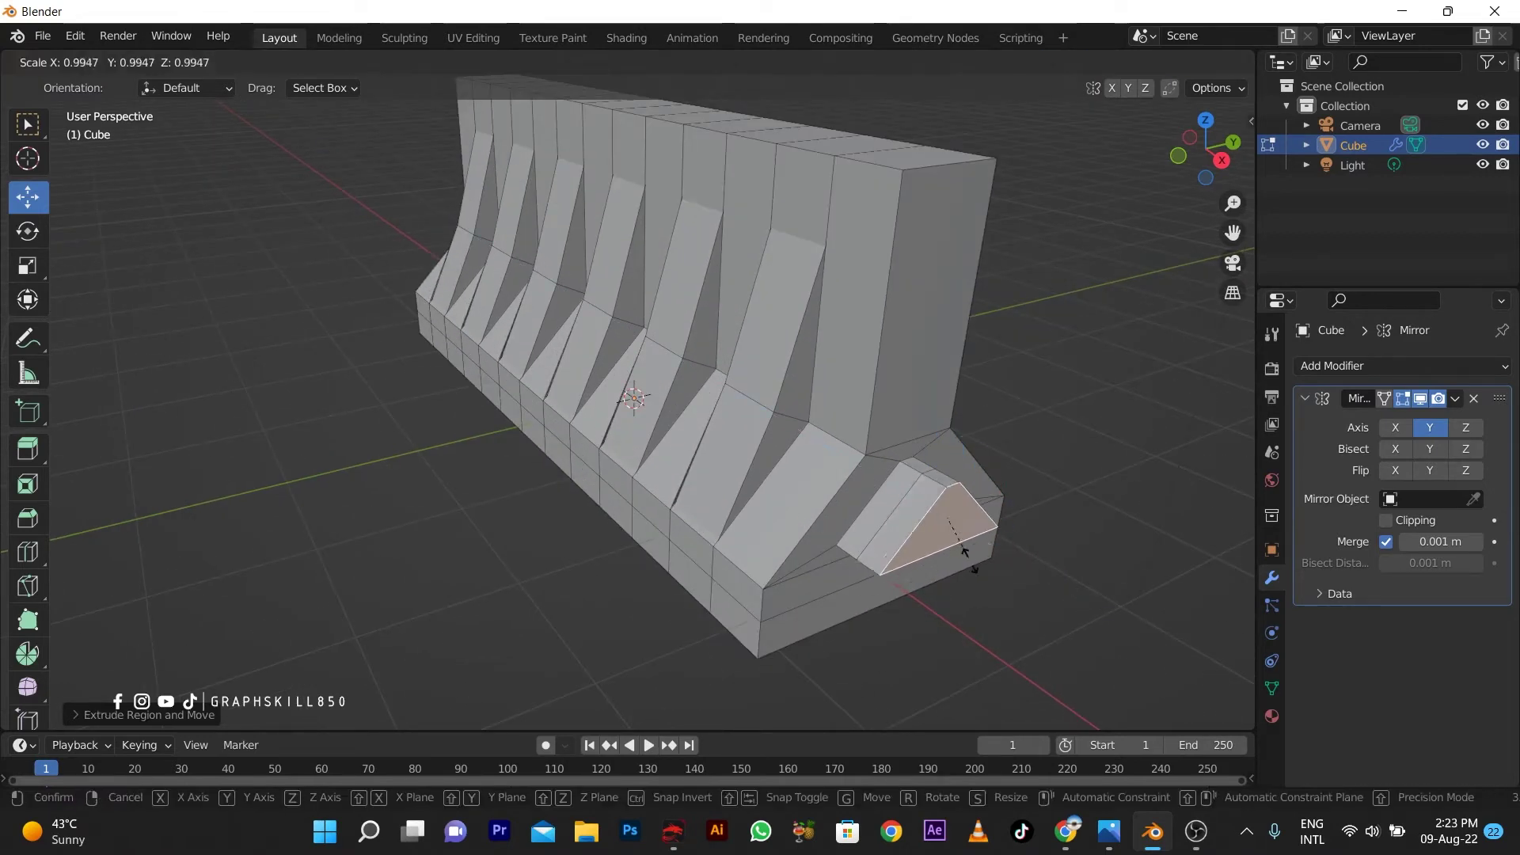
pyautogui.click(981, 579)
pyautogui.hotkey('ctrl', 'z')
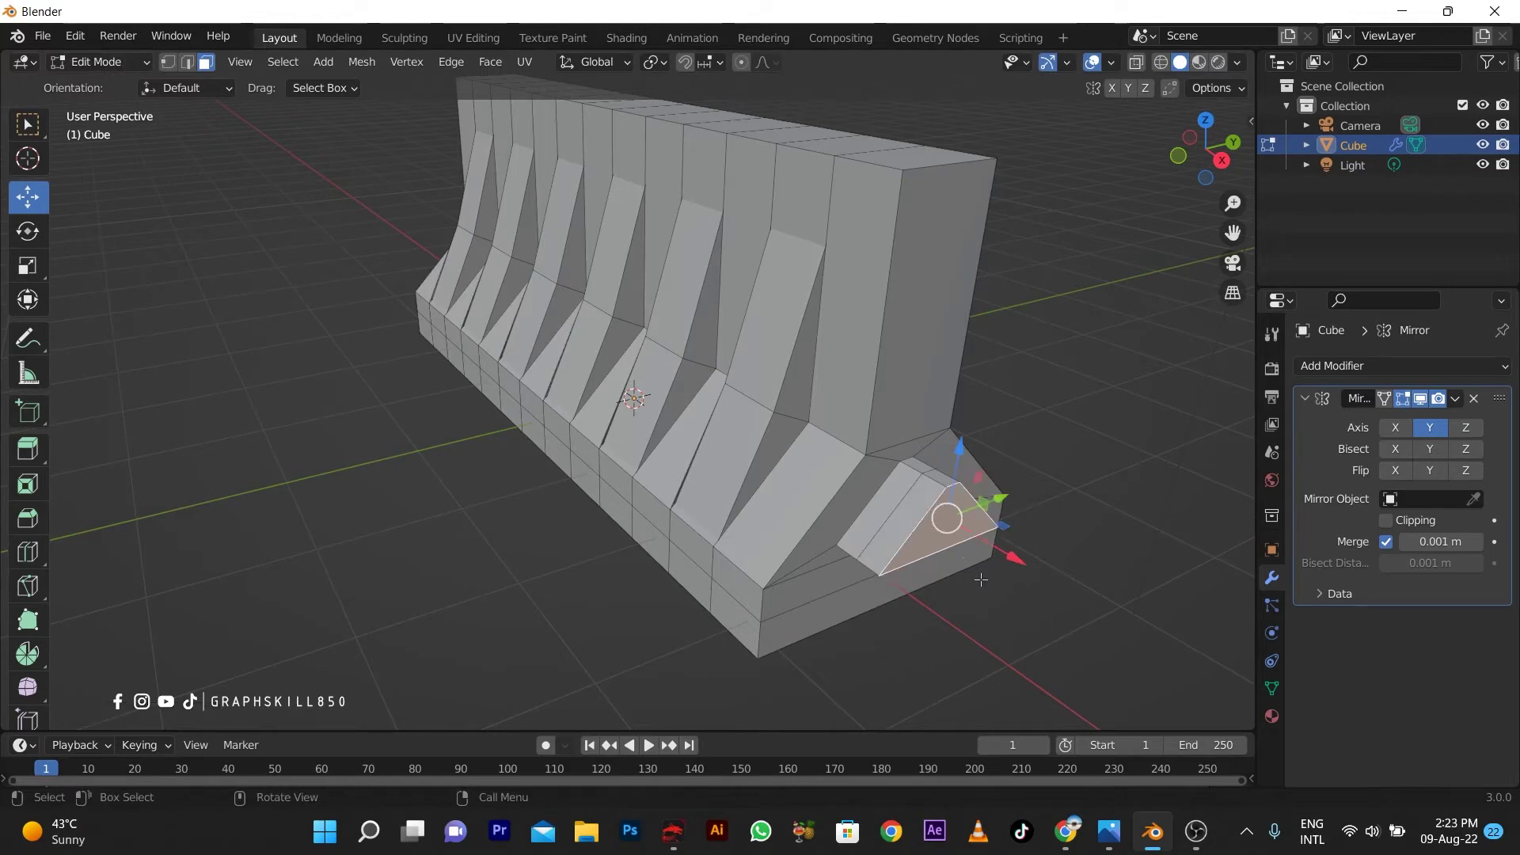
pyautogui.press('s')
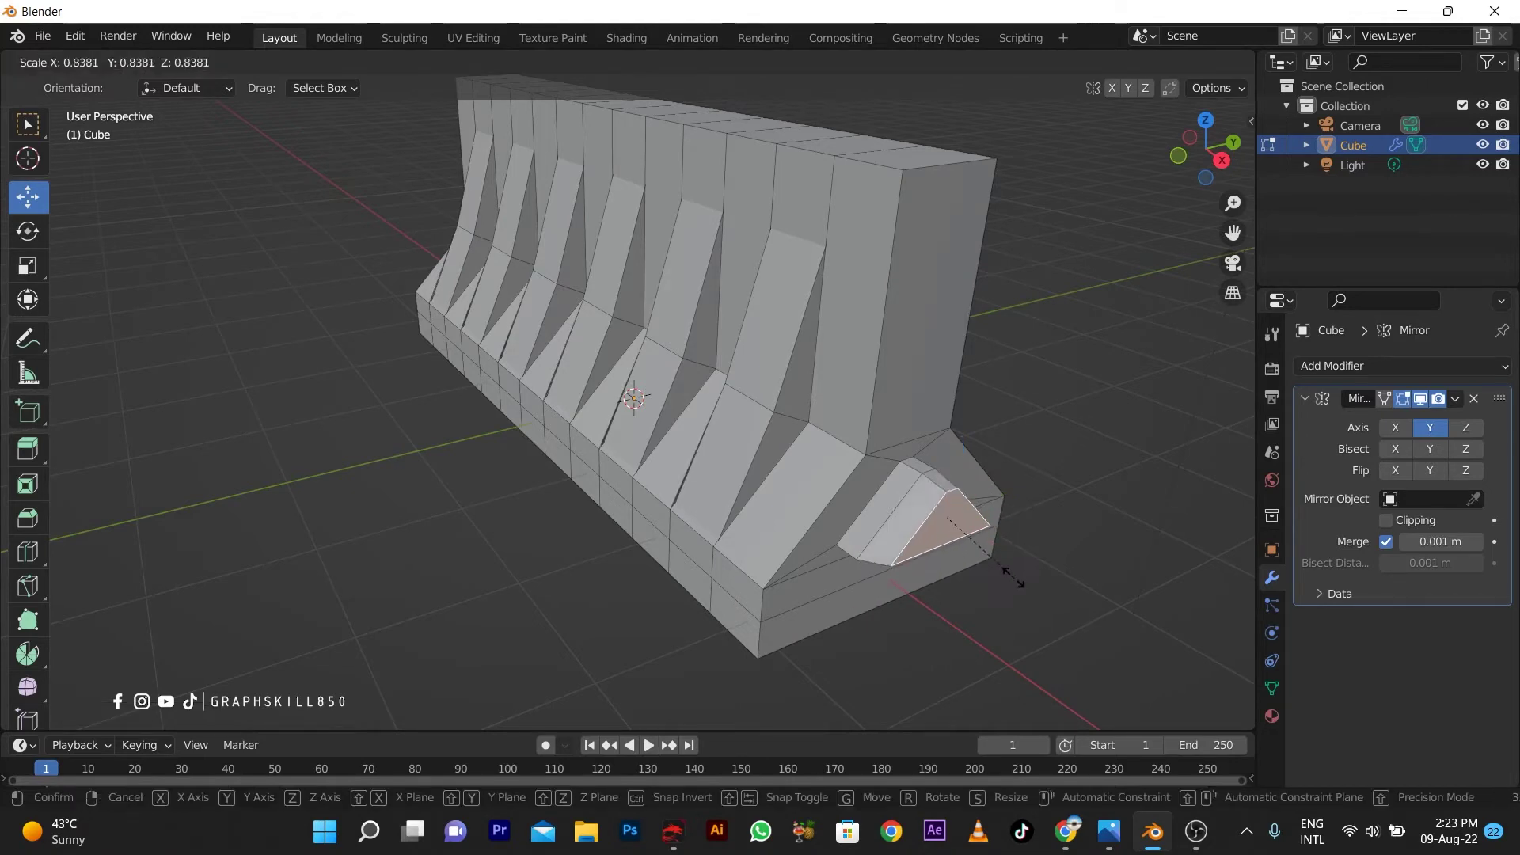
pyautogui.click(1001, 546)
# - In Object Mode, add a Subdivision Surface modifier with viewport level 3 and render level 4
pyautogui.press('Tab')
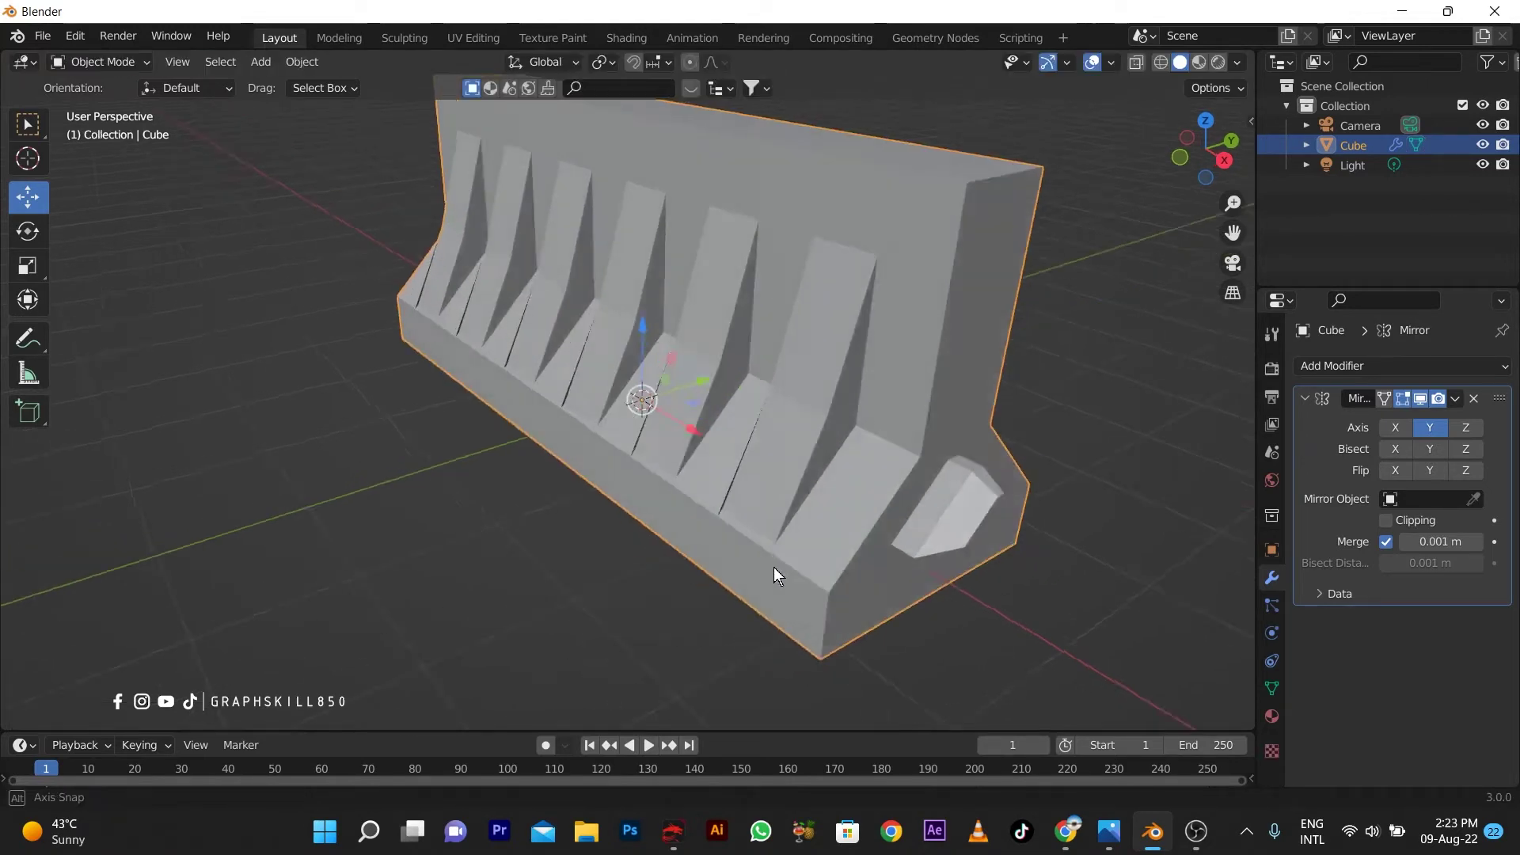
pyautogui.moveTo(860, 572); pyautogui.dragTo(829, 581, button='middle')
pyautogui.scroll(-3, 830, 581)
pyautogui.moveTo(781, 523)
pyautogui.mouseDown(button='middle')
pyautogui.moveTo(863, 494)
pyautogui.moveTo(628, 515)
pyautogui.moveTo(687, 510)
pyautogui.mouseUp(button='middle')
pyautogui.click(1385, 366)
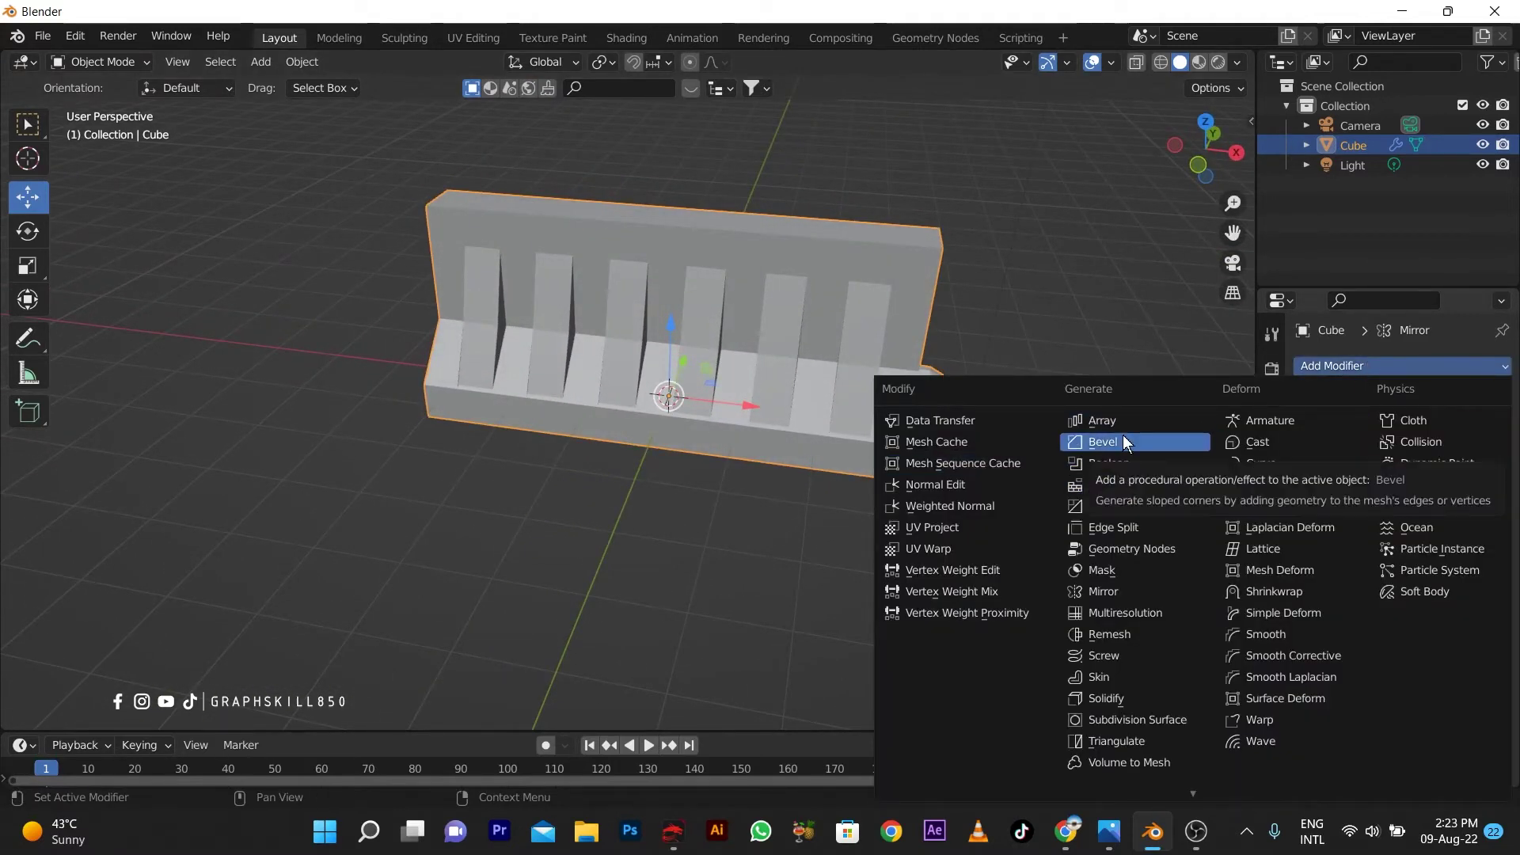
pyautogui.click(1140, 720)
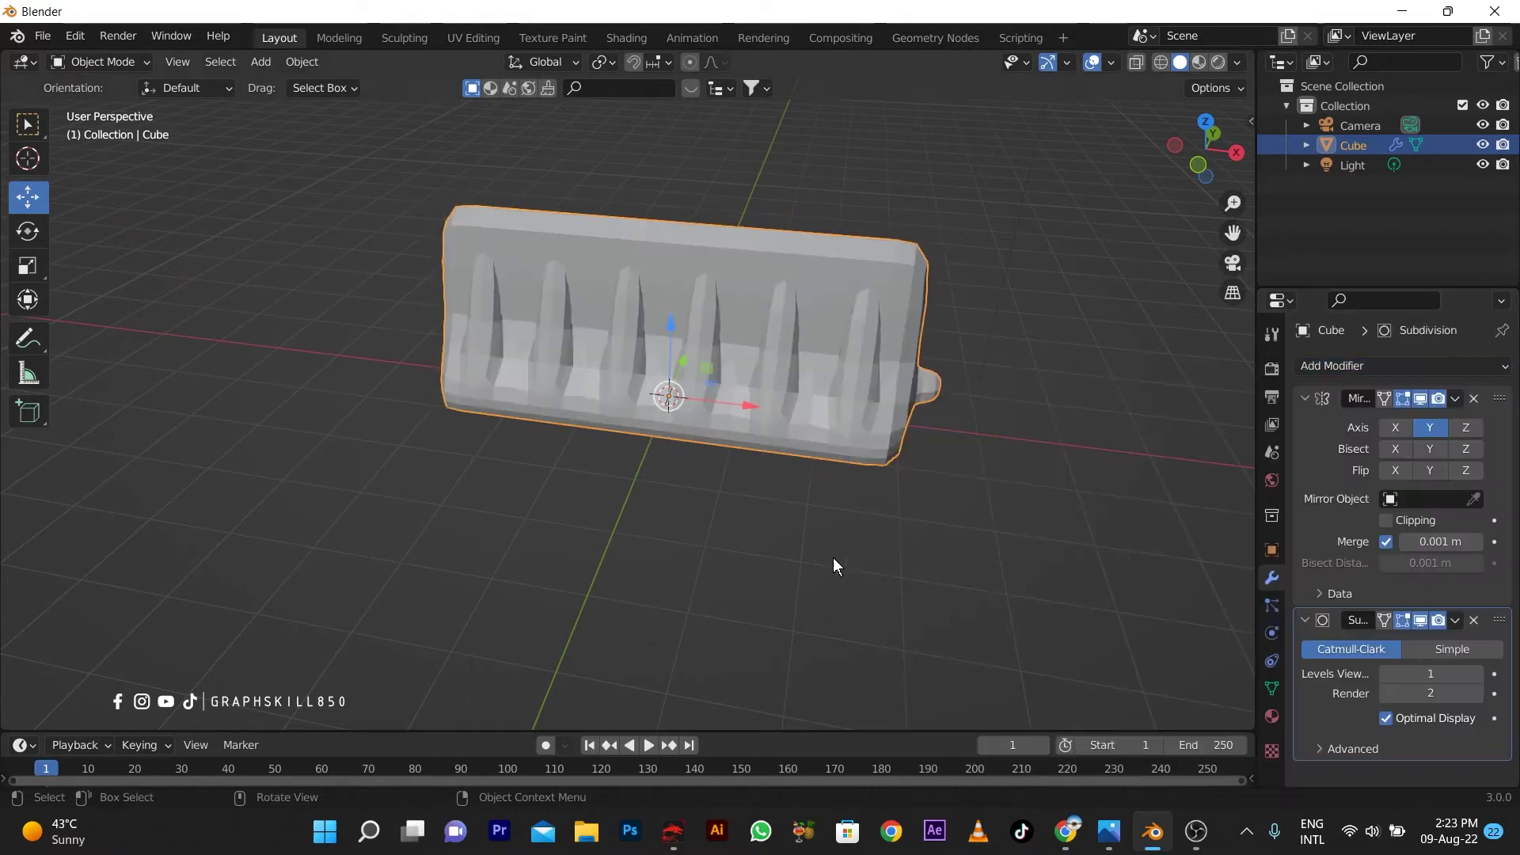
pyautogui.moveTo(811, 550)
pyautogui.mouseDown(button='middle')
pyautogui.moveTo(786, 524)
pyautogui.moveTo(800, 538)
pyautogui.mouseUp(button='middle')
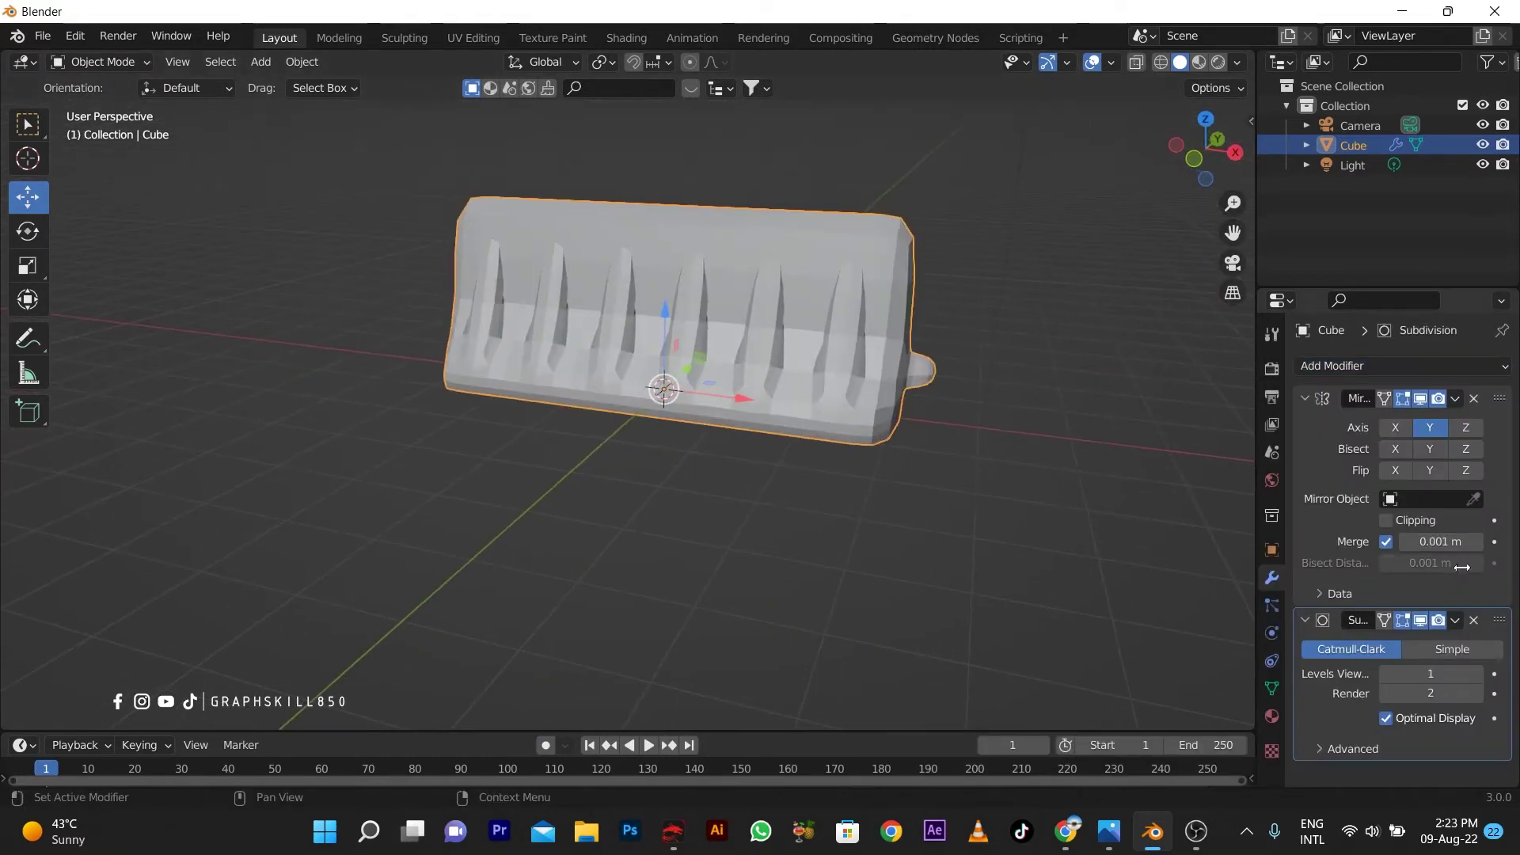
pyautogui.click(1475, 673)
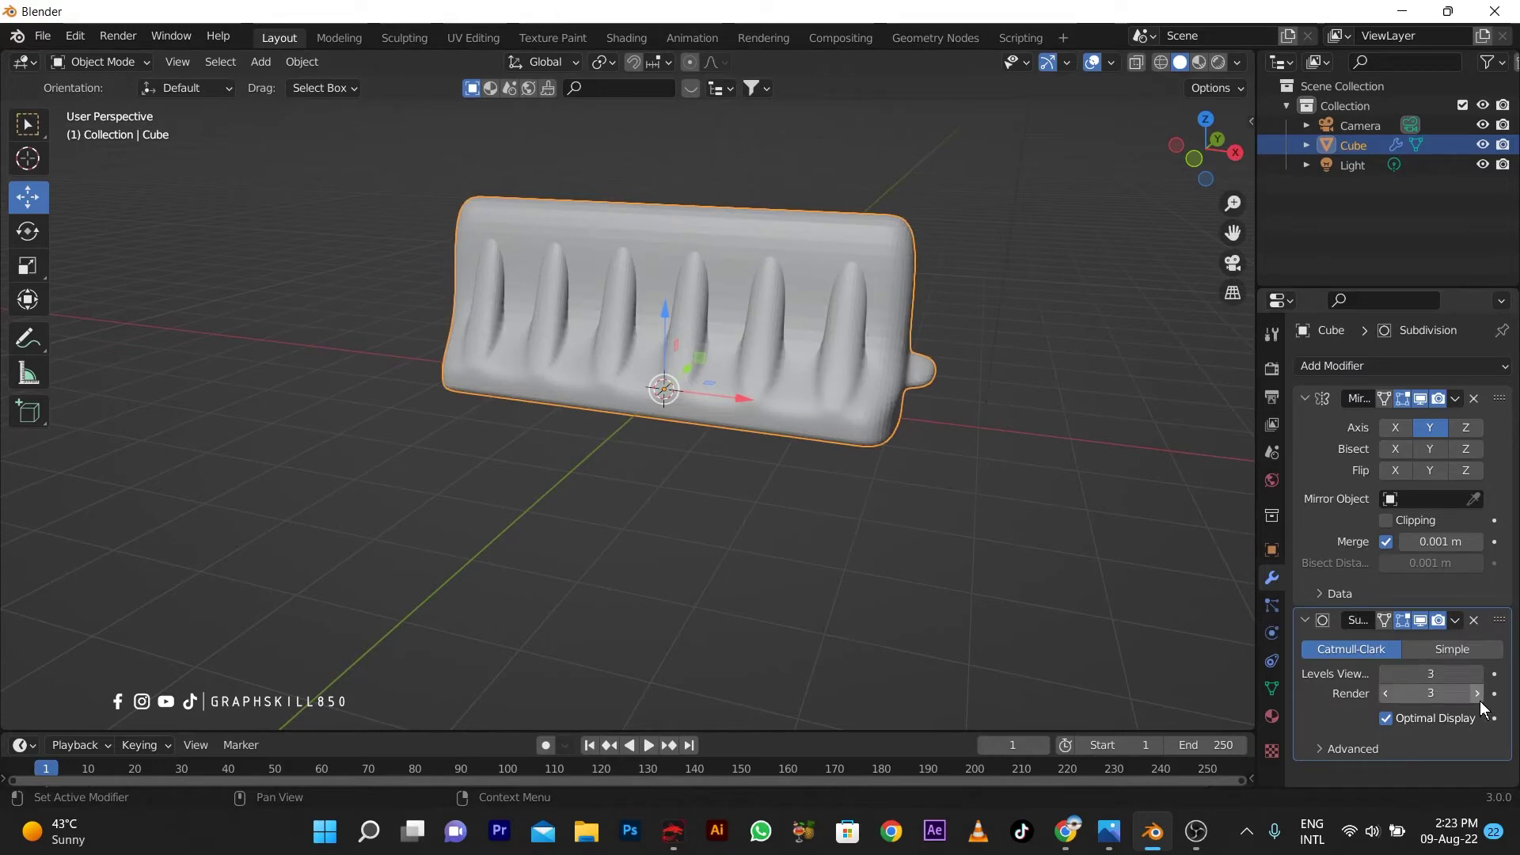
pyautogui.click(1476, 693)
# - Add loop cuts slid toward the top rim and near the left end
pyautogui.press('Tab')
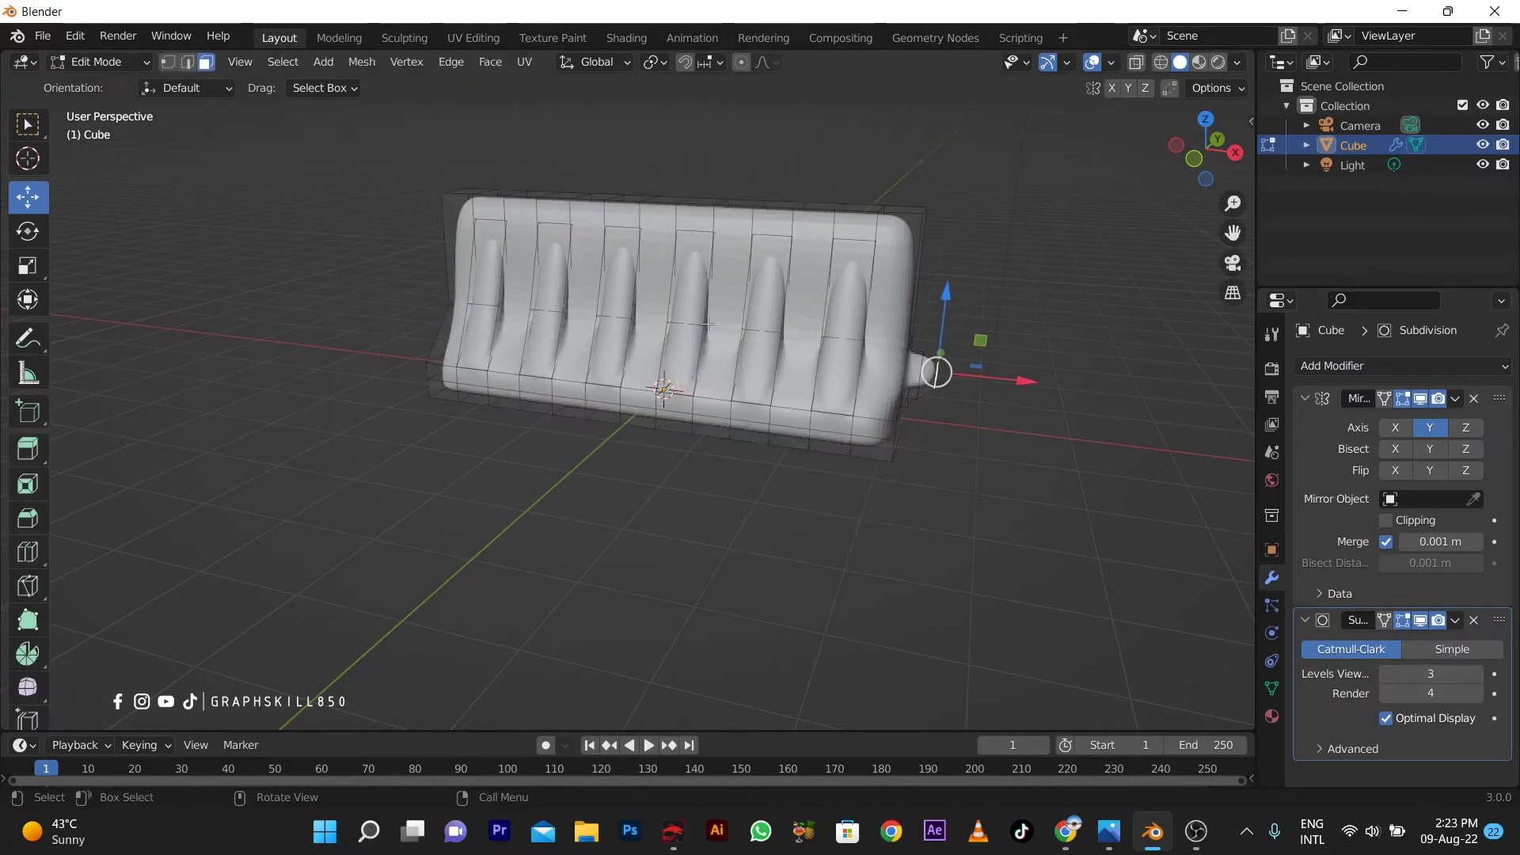
pyautogui.moveTo(707, 323)
pyautogui.mouseDown(button='middle')
pyautogui.moveTo(730, 443)
pyautogui.moveTo(796, 346)
pyautogui.mouseUp(button='middle')
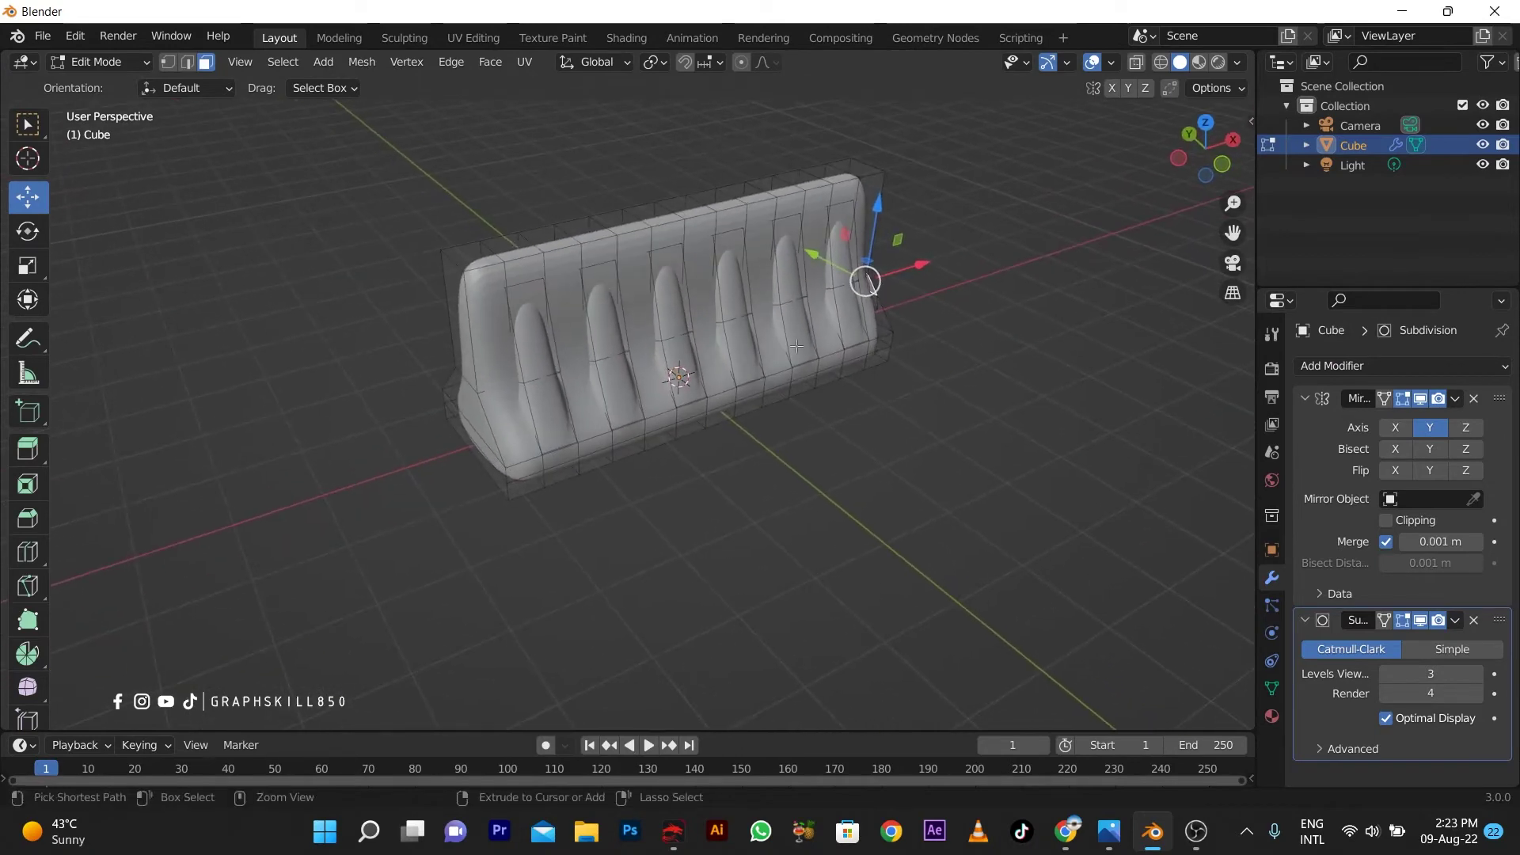
pyautogui.hotkey('ctrl', 'r')
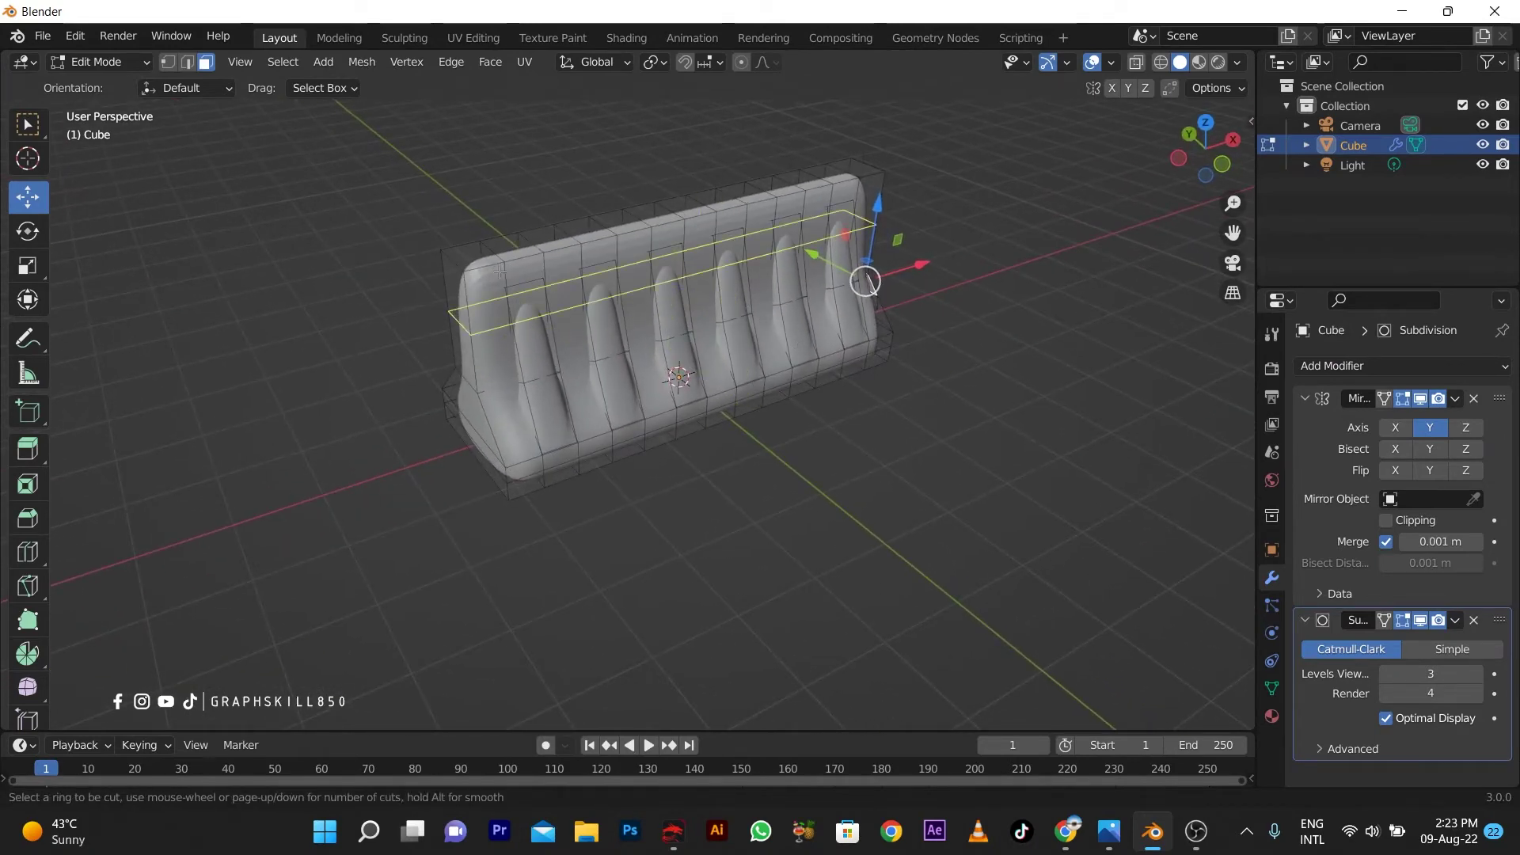
pyautogui.moveTo(500, 271); pyautogui.dragTo(463, 105)
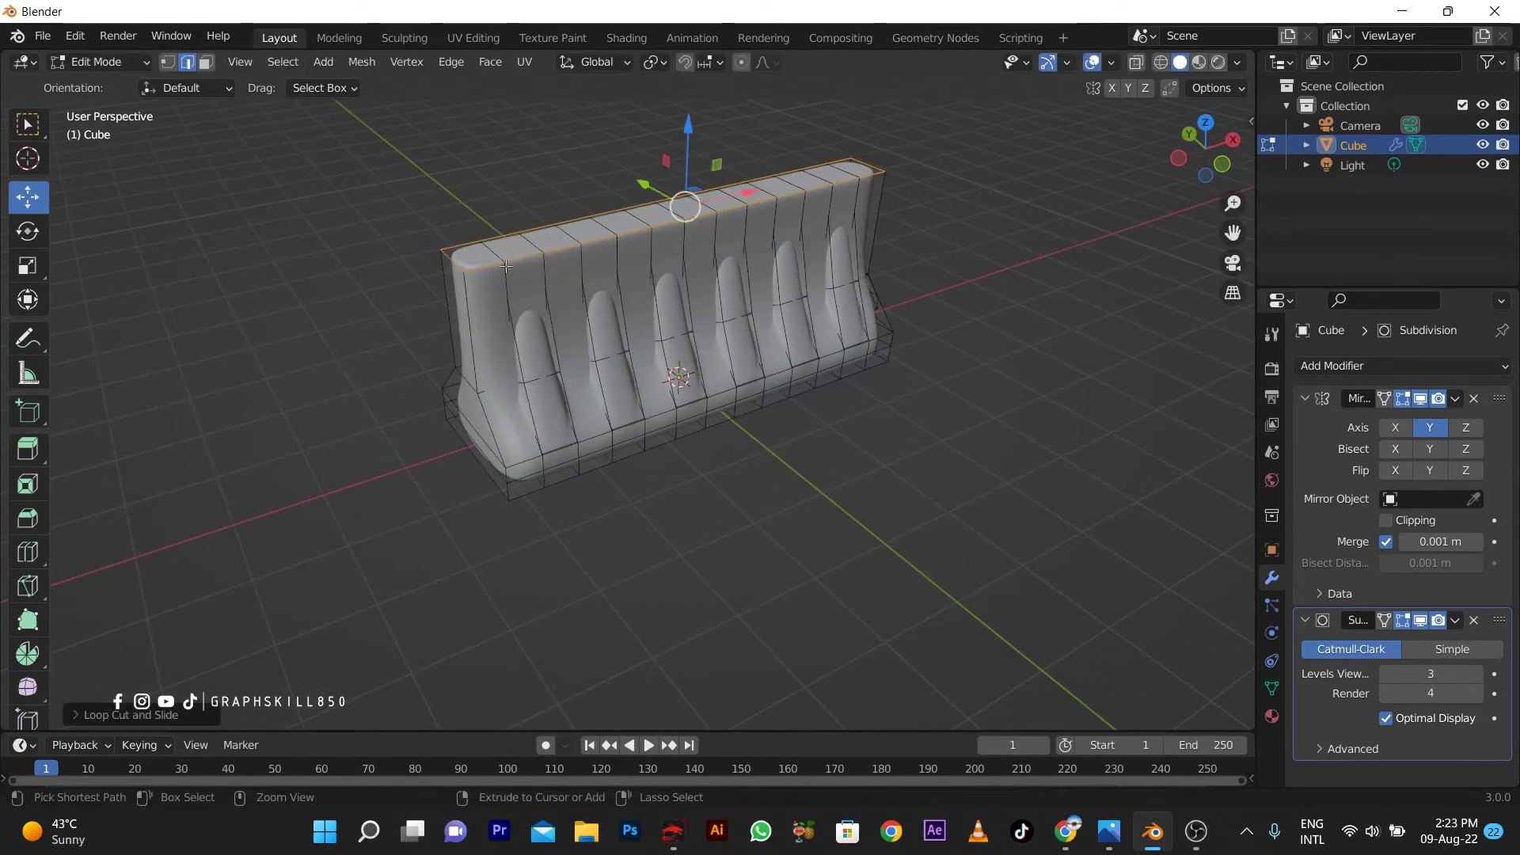
pyautogui.hotkey('ctrl', 'r')
pyautogui.moveTo(484, 267); pyautogui.dragTo(382, 310)
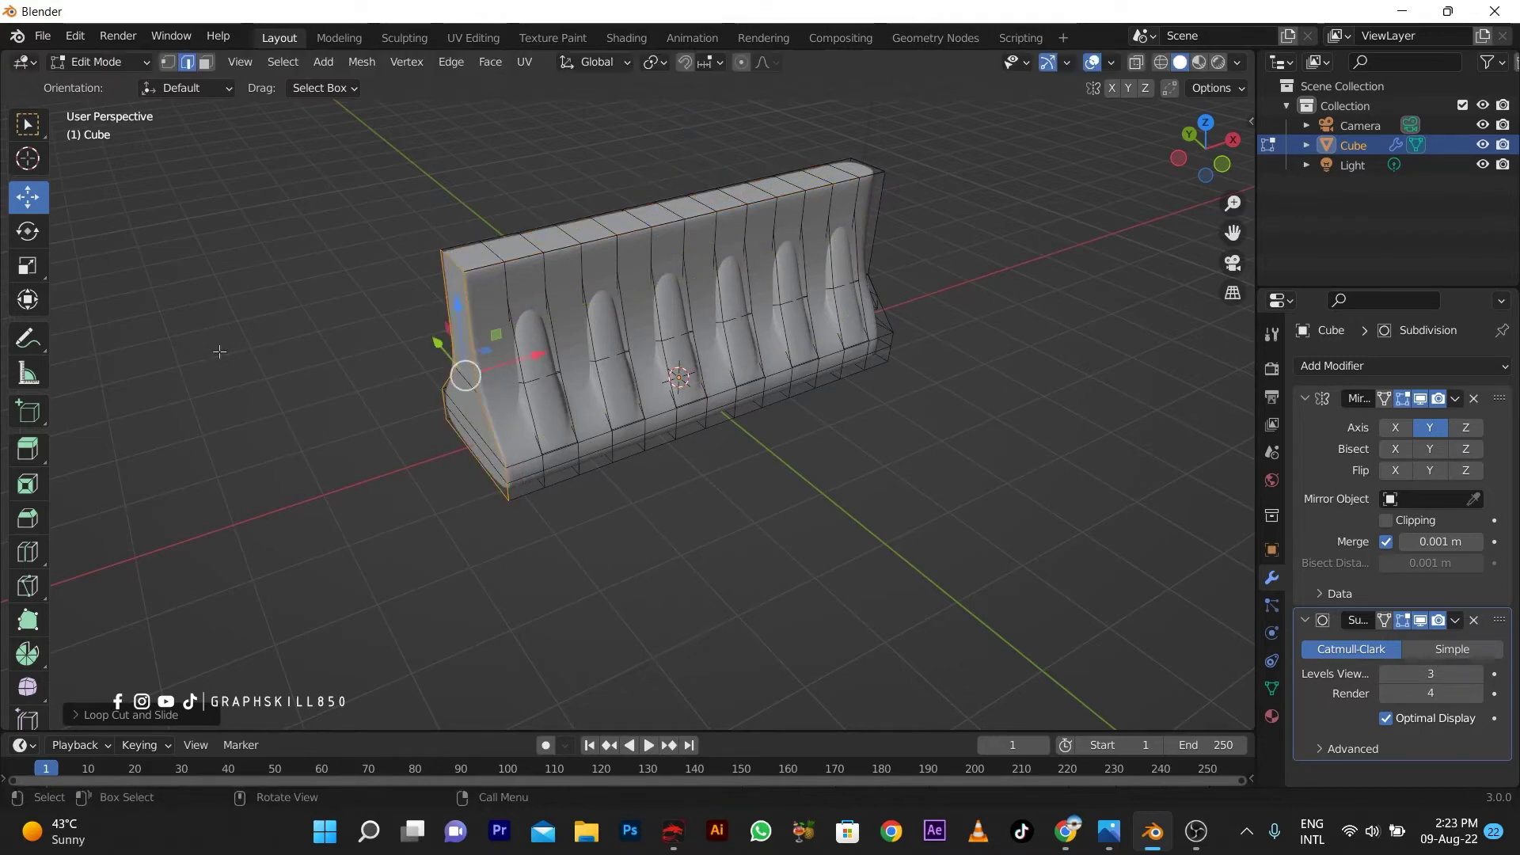
# - Add loop cuts near the right end and along the bottom edge
pyautogui.moveTo(434, 339); pyautogui.dragTo(848, 382, button='middle')
pyautogui.hotkey('ctrl', 'r')
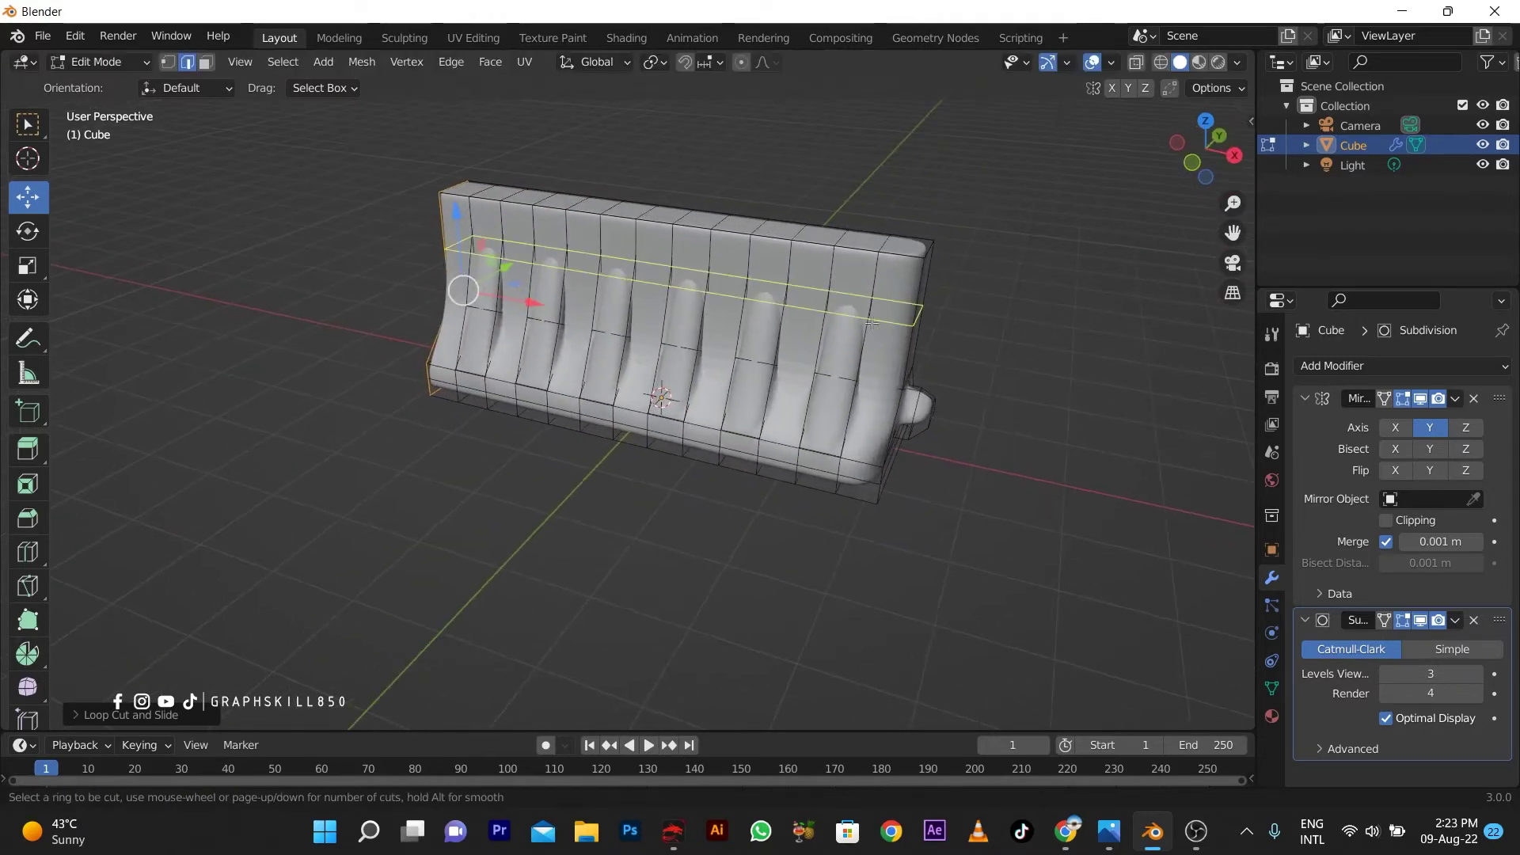
pyautogui.moveTo(903, 333); pyautogui.dragTo(1000, 302)
pyautogui.click(1000, 302)
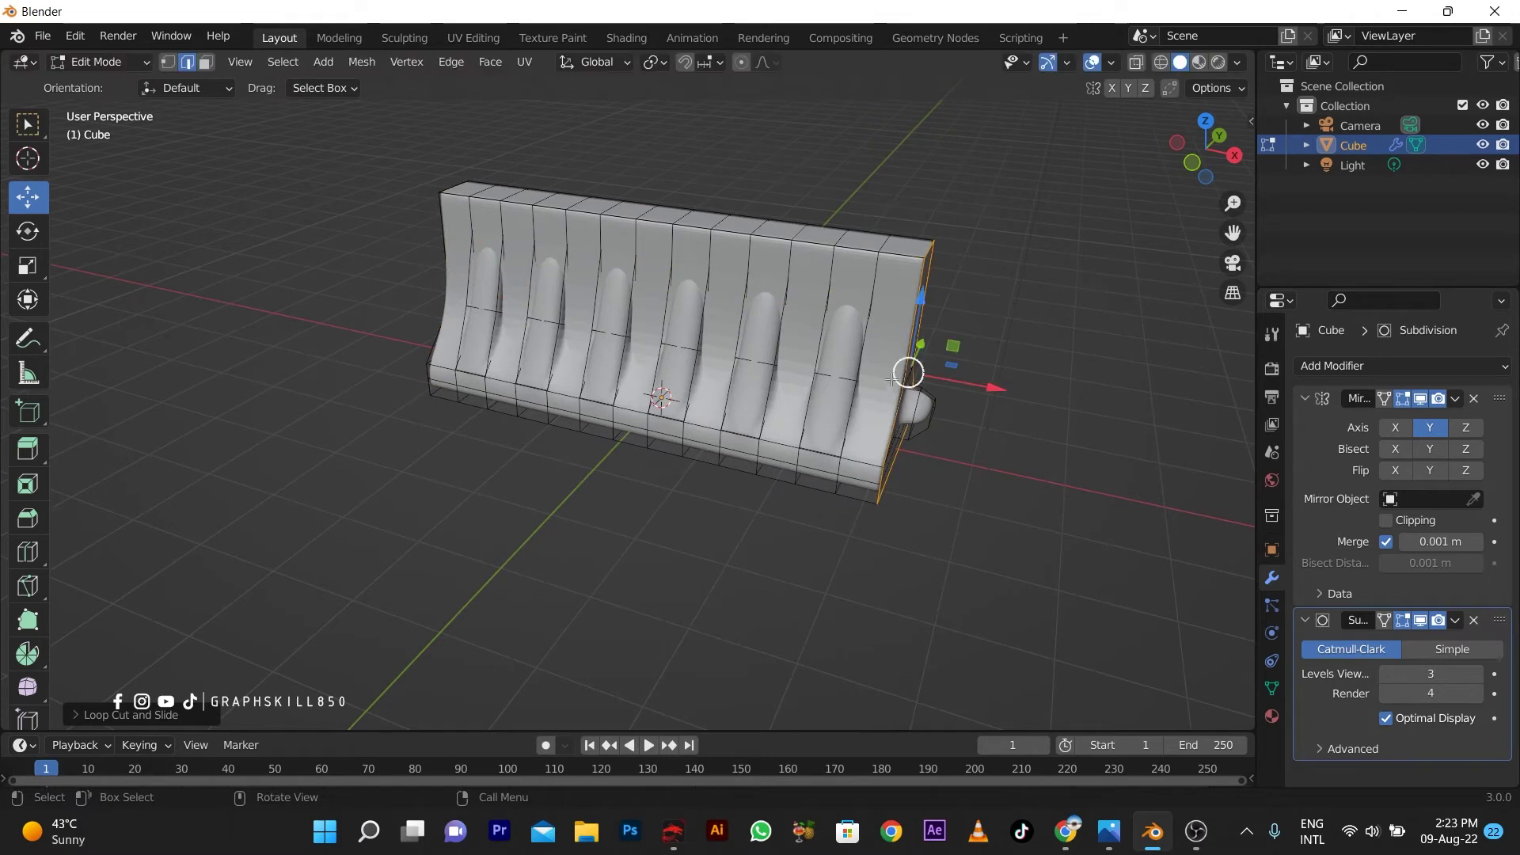
pyautogui.hotkey('ctrl', 'r')
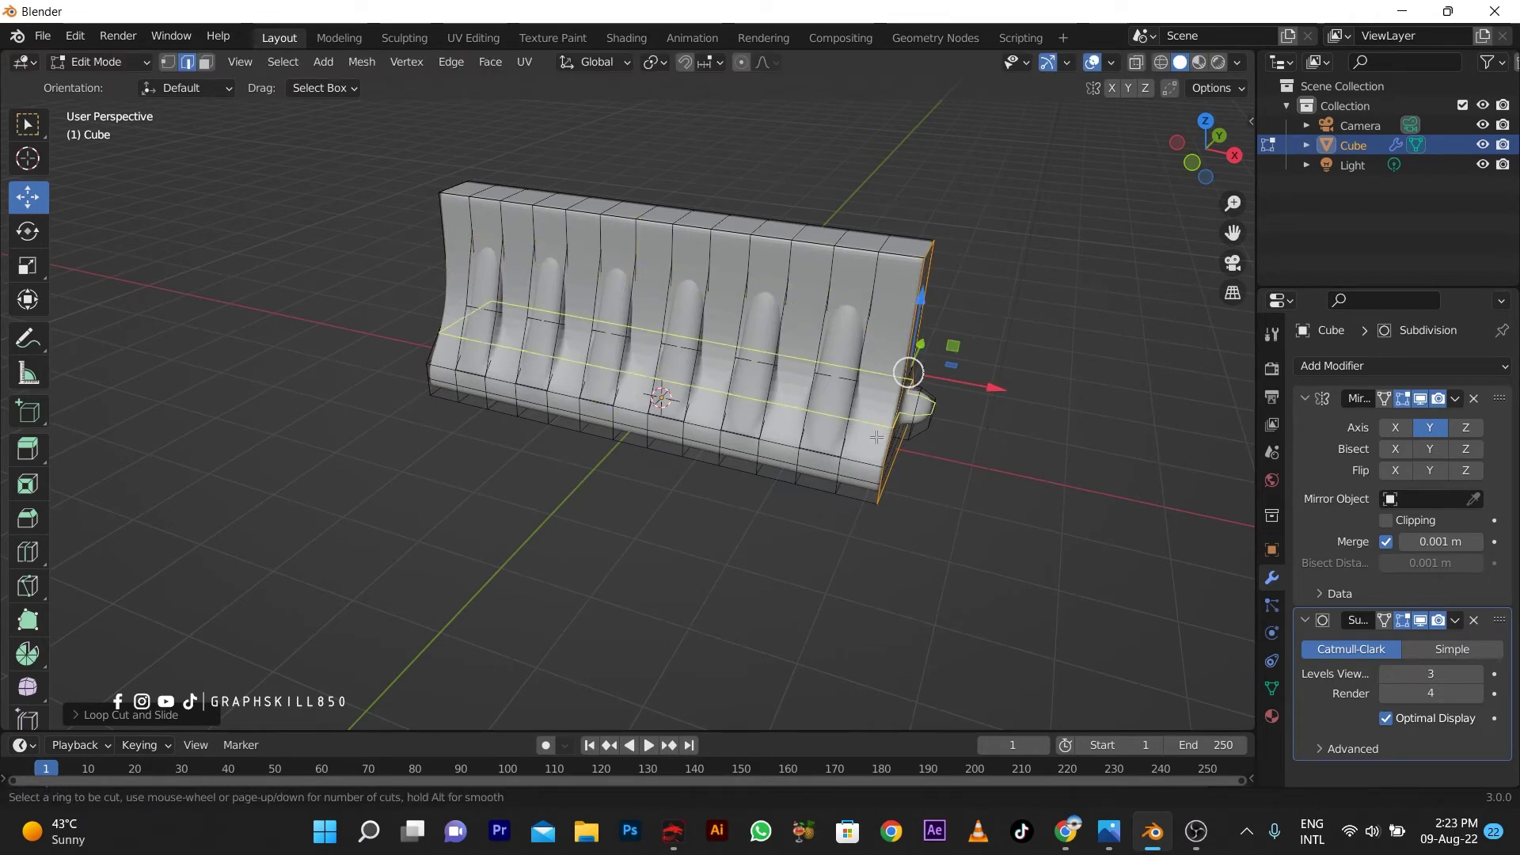
pyautogui.moveTo(877, 437); pyautogui.dragTo(897, 595)
pyautogui.click(908, 669)
# - Select a vertical edge loop on the front and toggle Object Mode to check smoothing
pyautogui.moveTo(883, 651)
pyautogui.mouseDown(button='middle')
pyautogui.moveTo(760, 533)
pyautogui.moveTo(844, 580)
pyautogui.moveTo(525, 405)
pyautogui.mouseUp(button='middle')
pyautogui.scroll(2, 524, 405)
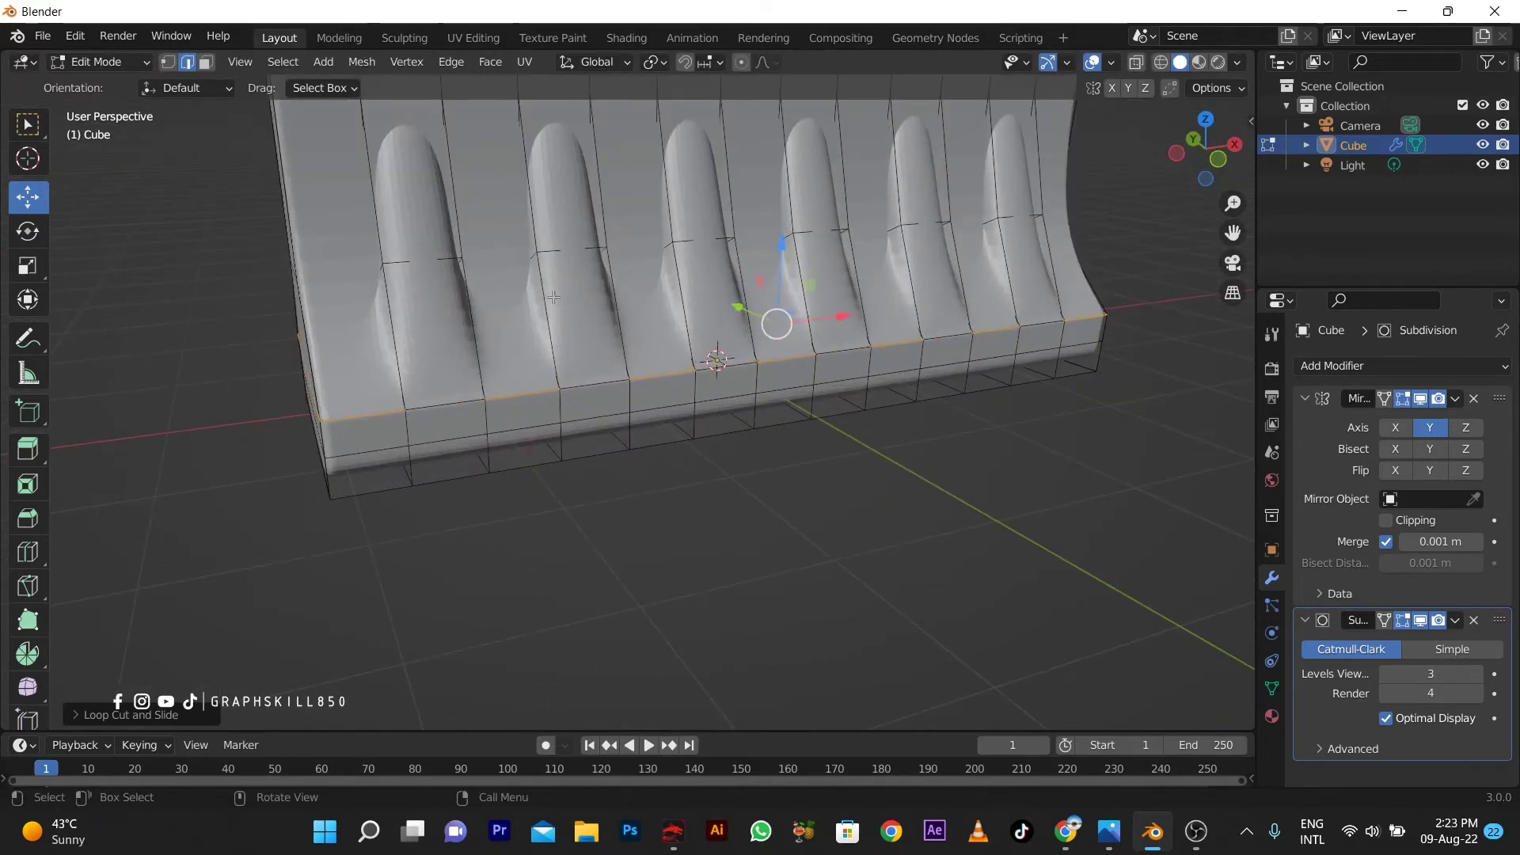
pyautogui.scroll(2, 525, 406)
pyautogui.scroll(2, 525, 406)
pyautogui.keyDown('alt'); pyautogui.click(524, 399); pyautogui.keyUp('alt')
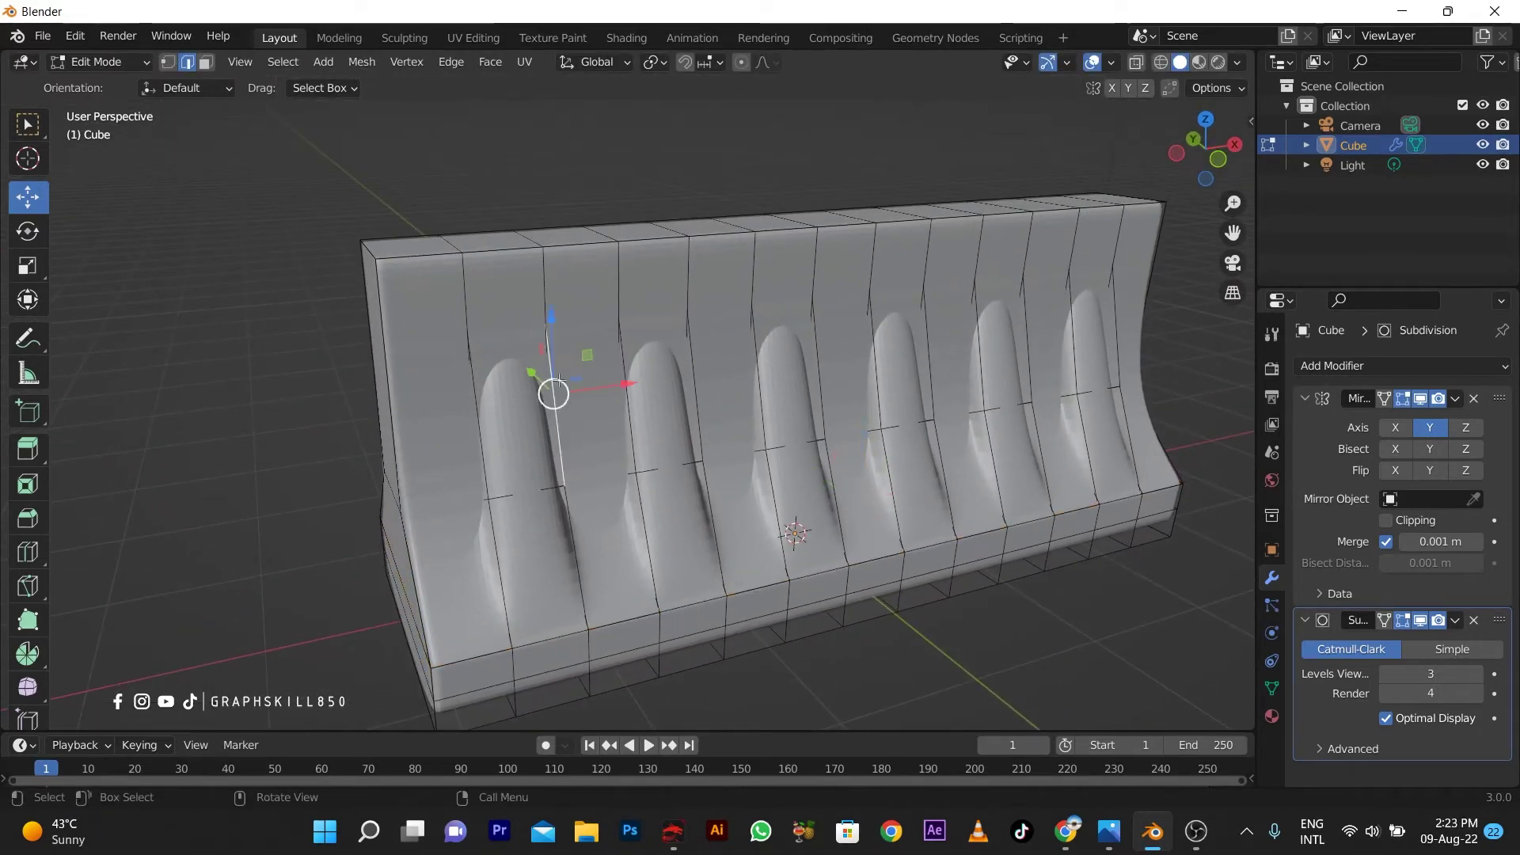
pyautogui.scroll(-2, 566, 392)
pyautogui.scroll(-1, 585, 396)
pyautogui.press('Tab')
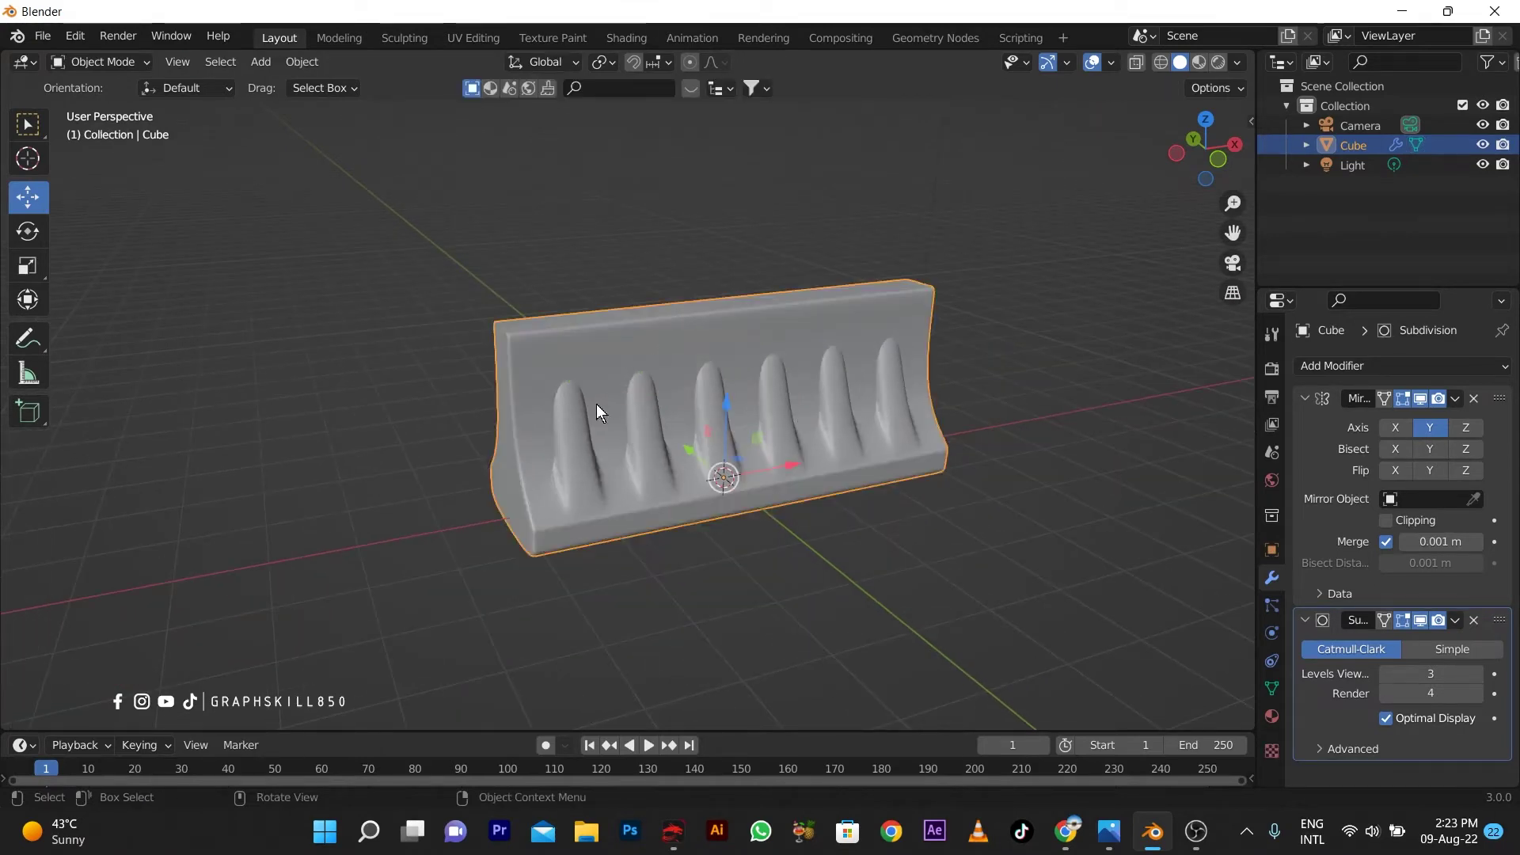
pyautogui.press('Tab')
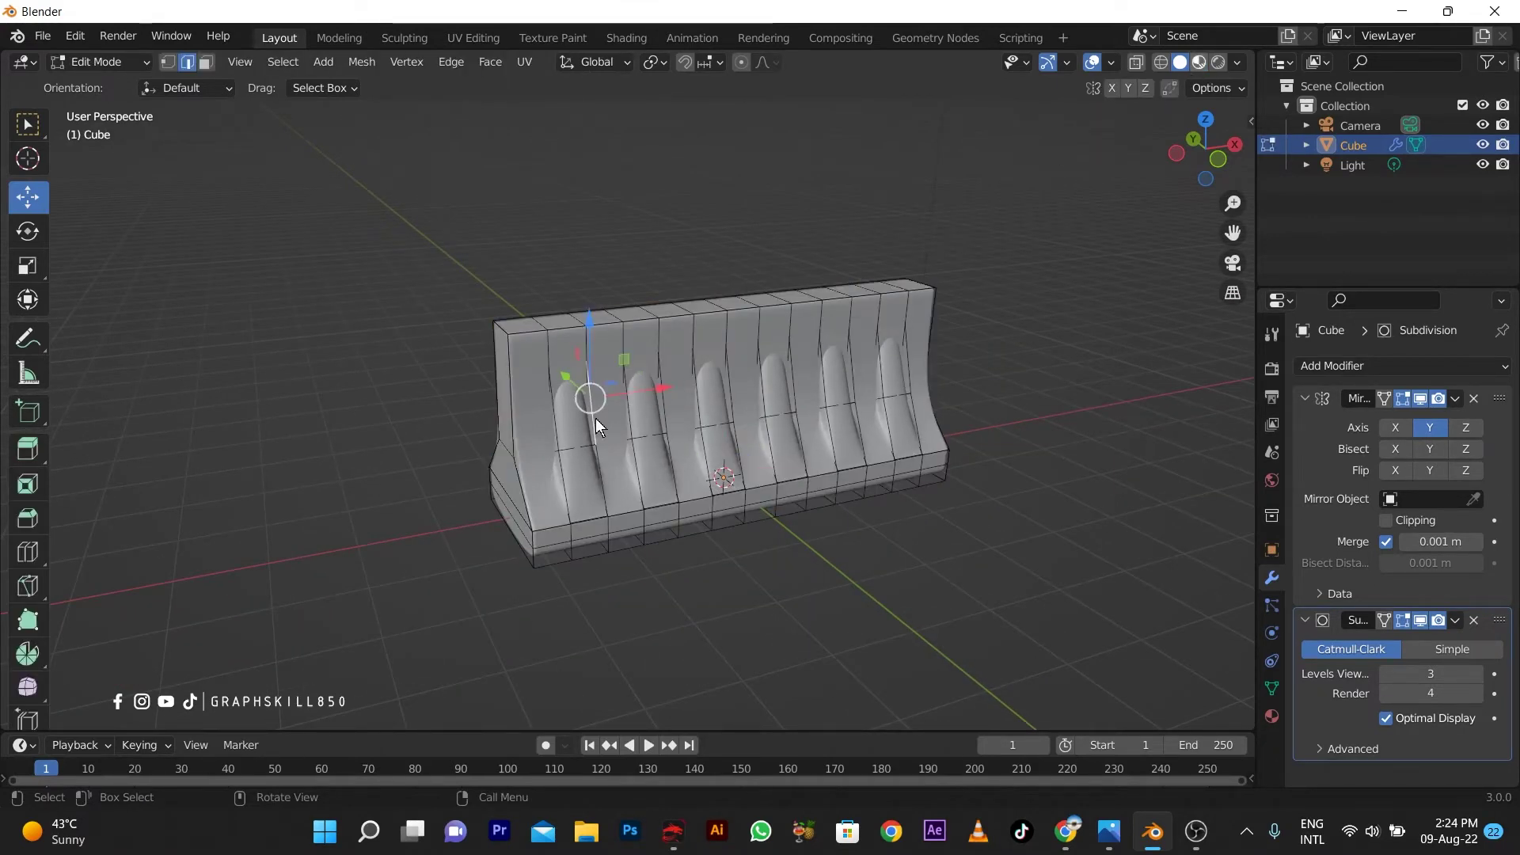
# - Undo the last edit, delete the Subdivision Surface modifier, and return to Object Mode
pyautogui.hotkey('ctrl', 'z')
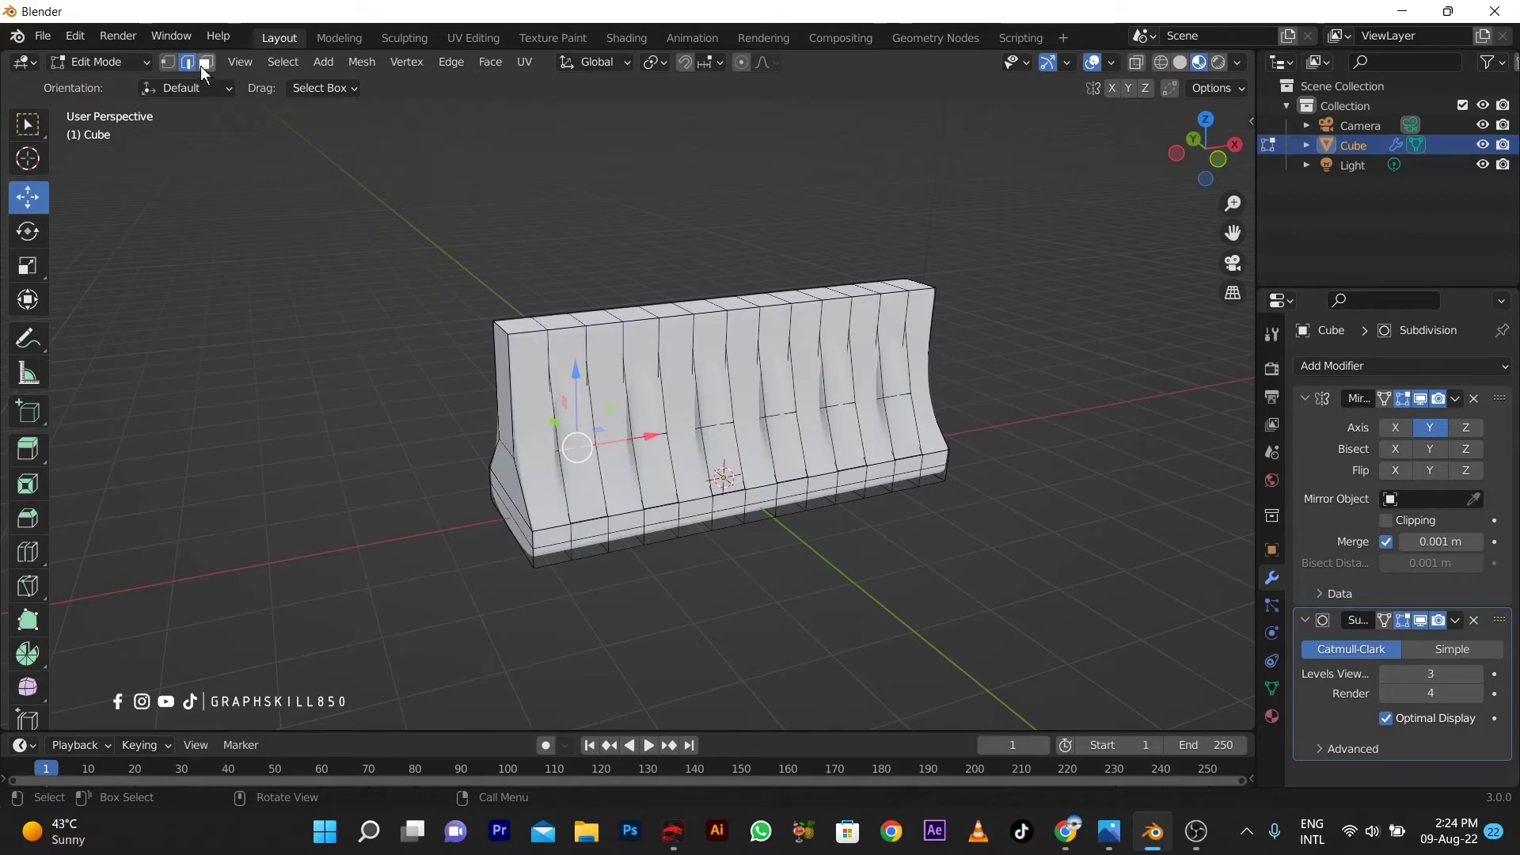
pyautogui.click(205, 66)
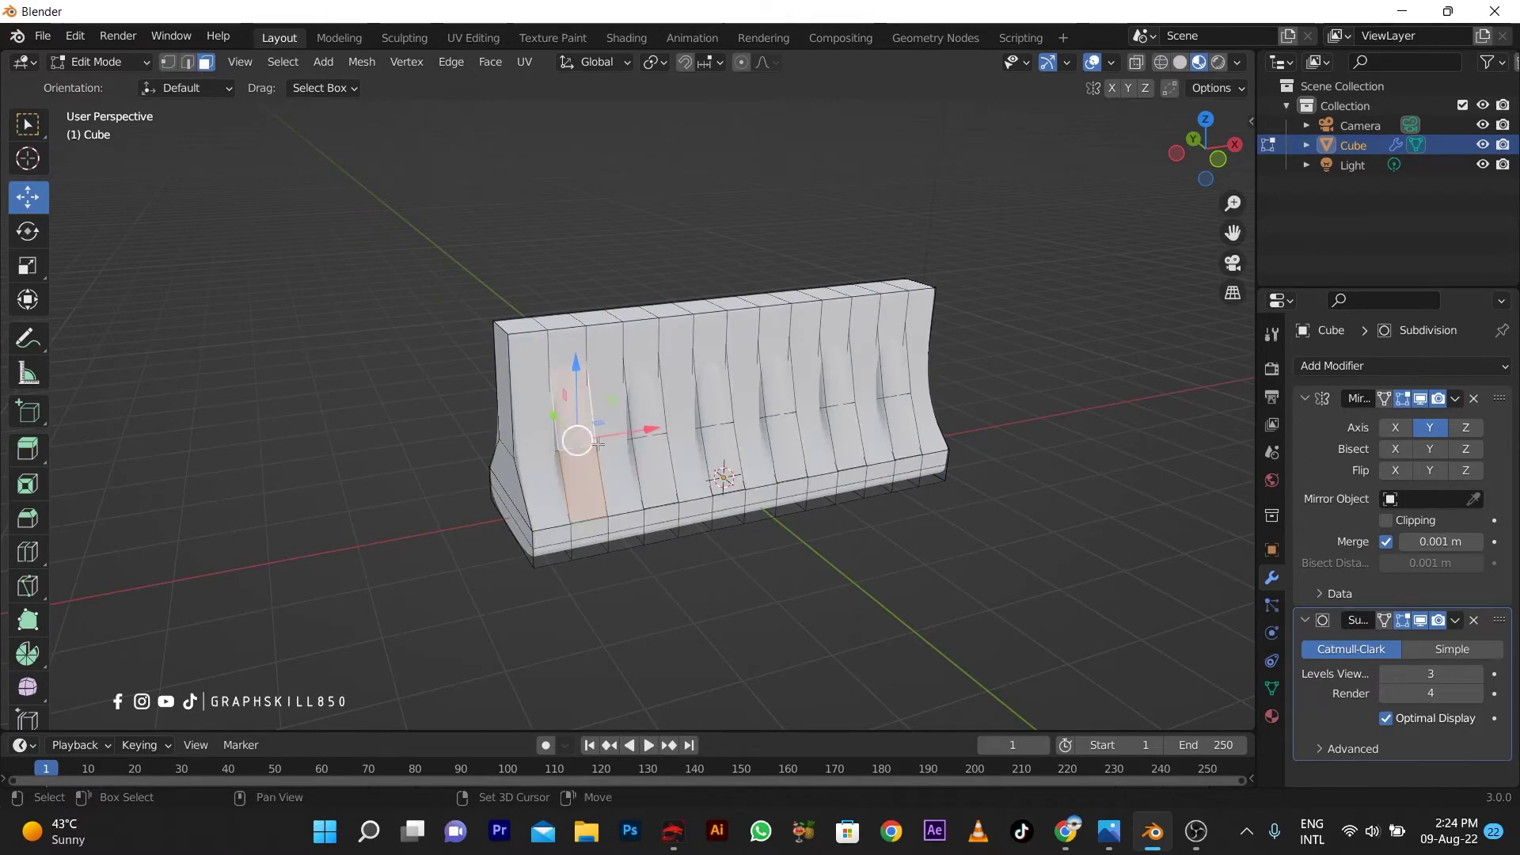
pyautogui.moveTo(583, 453)
pyautogui.mouseDown(button='middle')
pyautogui.moveTo(616, 503)
pyautogui.moveTo(824, 474)
pyautogui.mouseUp(button='middle')
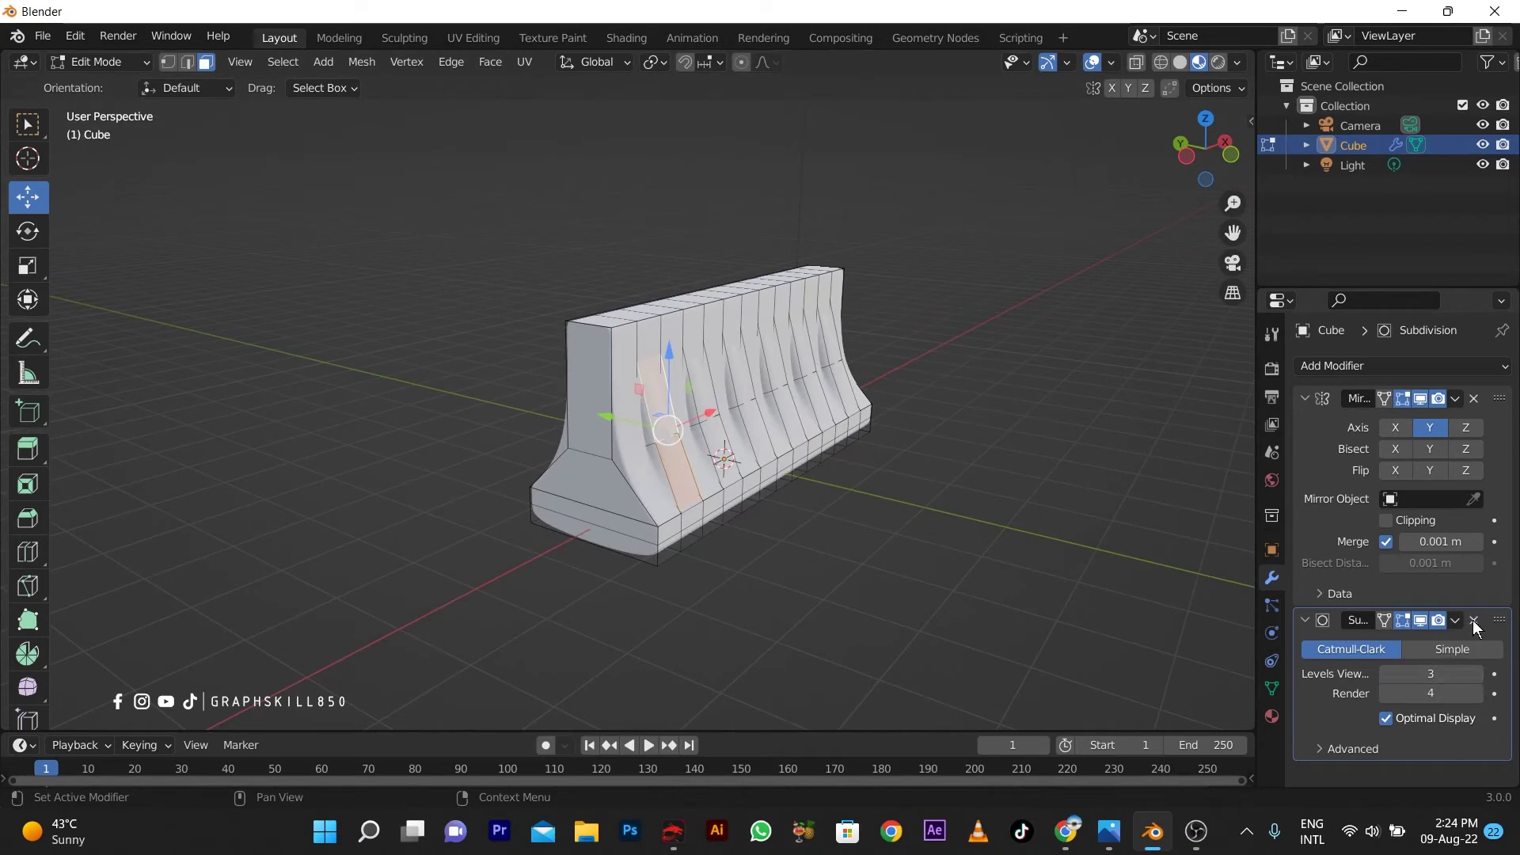
pyautogui.click(1473, 620)
pyautogui.moveTo(910, 523)
pyautogui.mouseDown(button='middle')
pyautogui.moveTo(602, 515)
pyautogui.moveTo(657, 508)
pyautogui.mouseUp(button='middle')
pyautogui.press('Tab')
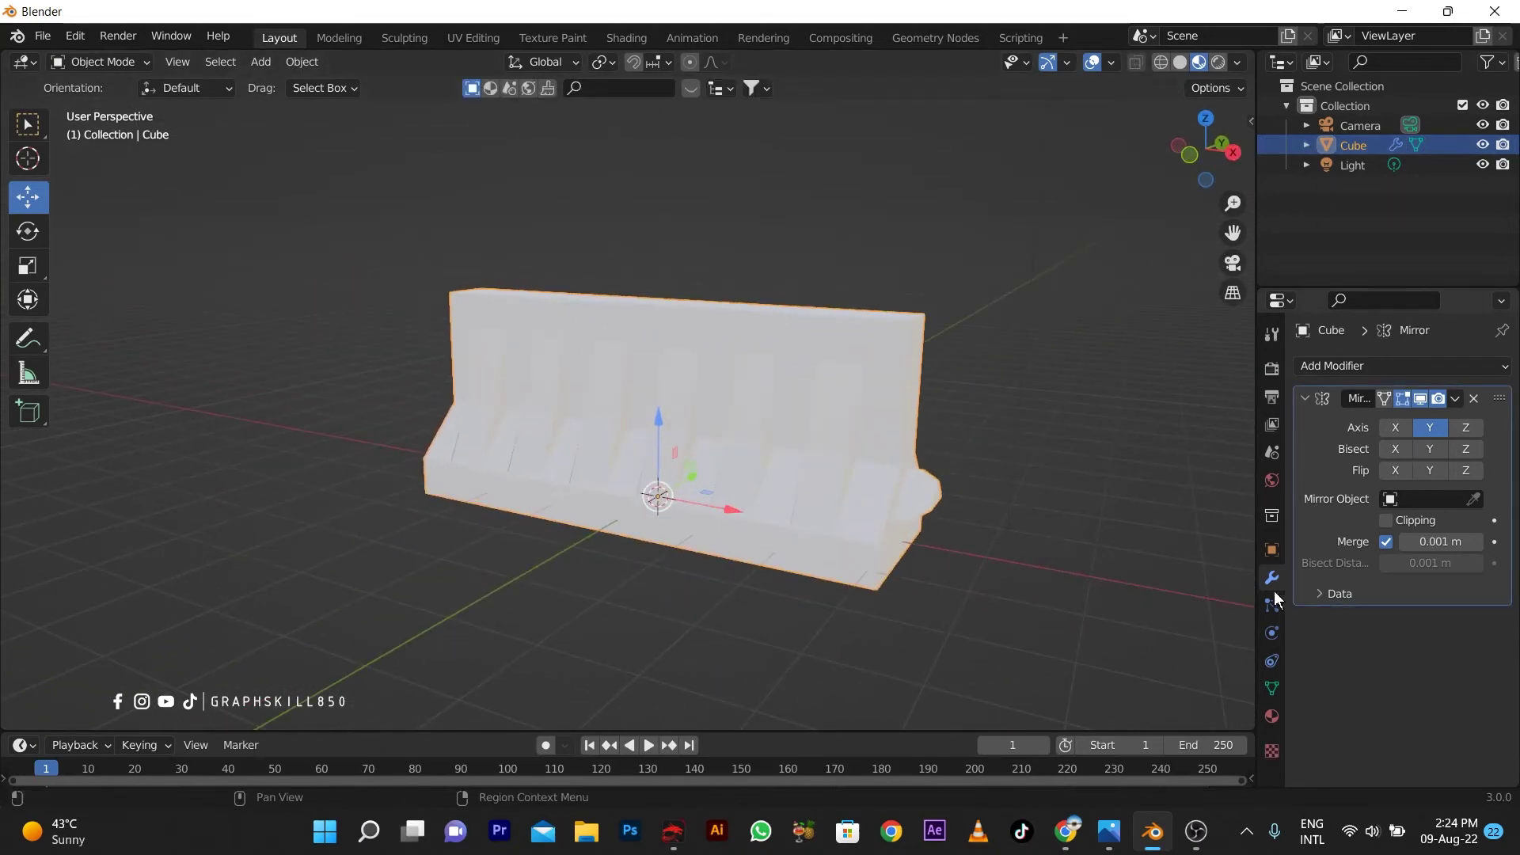
# - Create a new material with a red base colour darkened to value 0.426
pyautogui.click(1272, 716)
pyautogui.click(1414, 454)
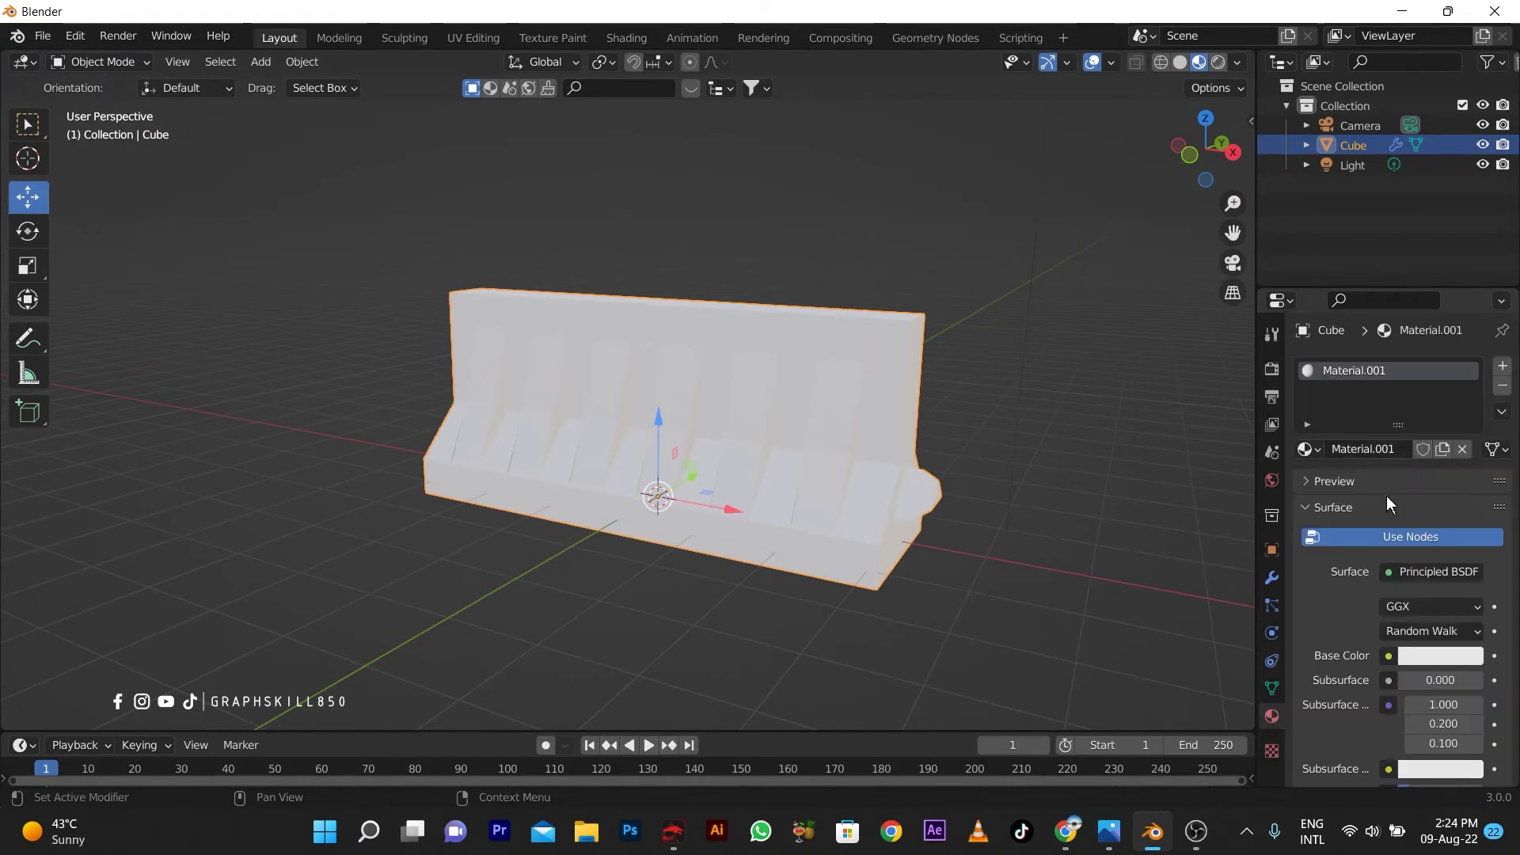
pyautogui.click(1440, 655)
pyautogui.moveTo(1389, 498); pyautogui.dragTo(1366, 516)
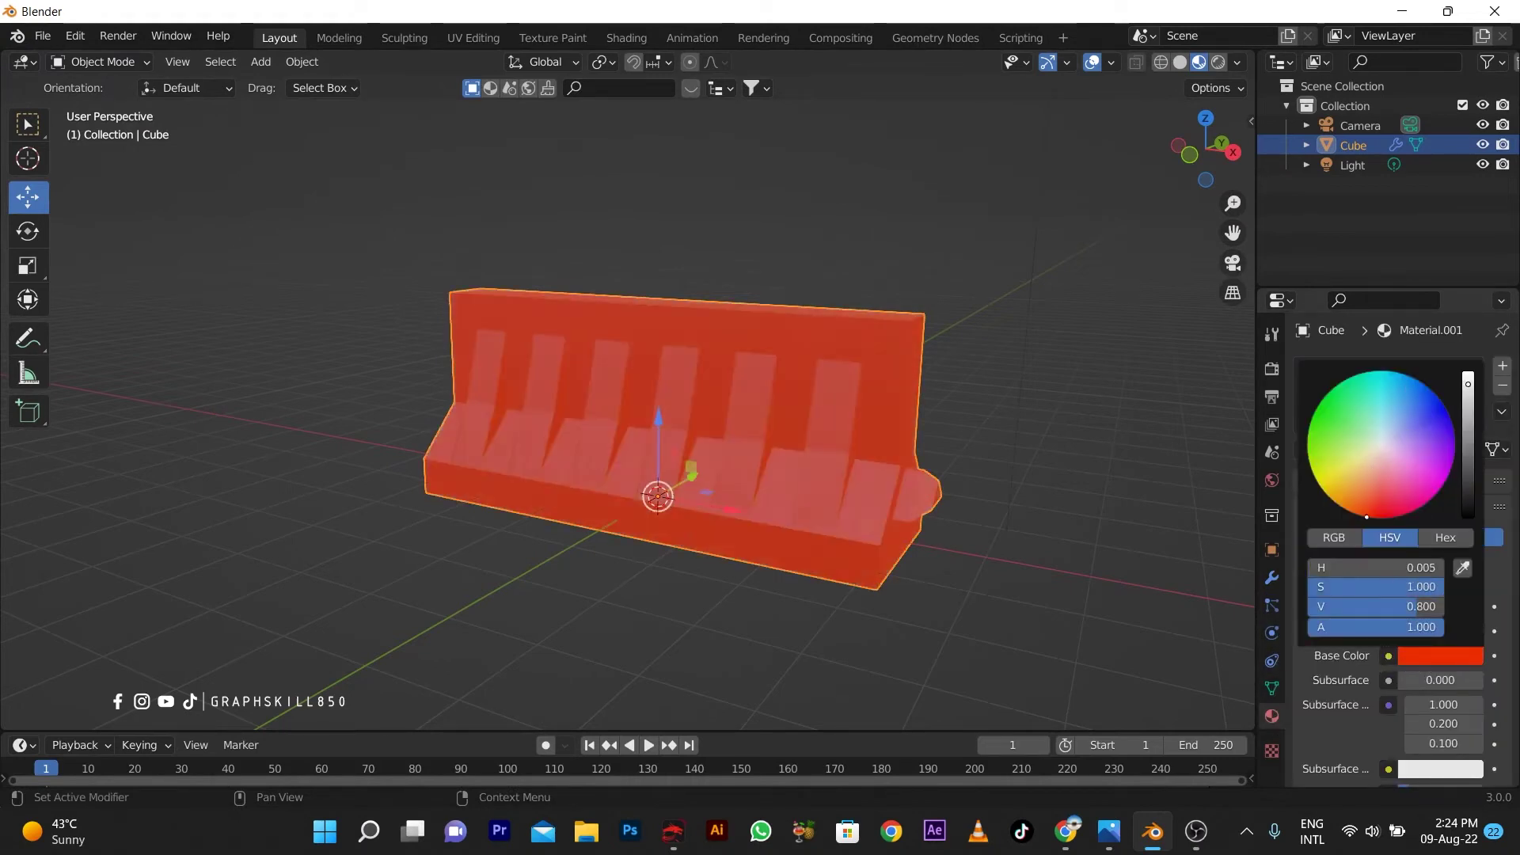
pyautogui.moveTo(1461, 377); pyautogui.dragTo(1435, 452)
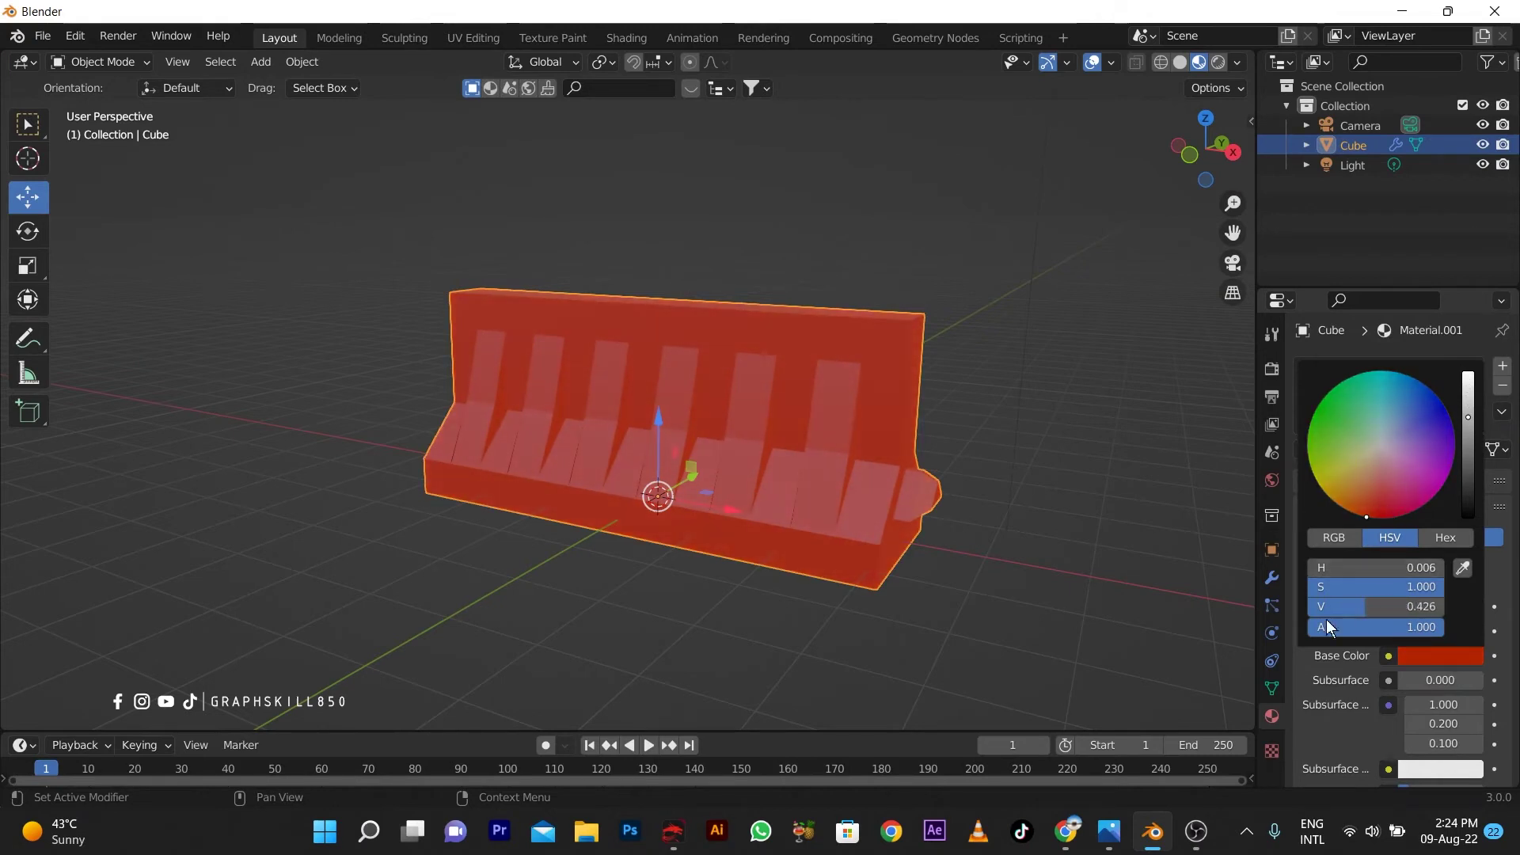
# - Apply Shade Smooth and enable Auto Smooth at 30° in the mesh Normals settings
pyautogui.moveTo(795, 534)
pyautogui.mouseDown(button='middle')
pyautogui.moveTo(750, 559)
pyautogui.moveTo(672, 385)
pyautogui.mouseUp(button='middle')
pyautogui.rightClick(671, 386)
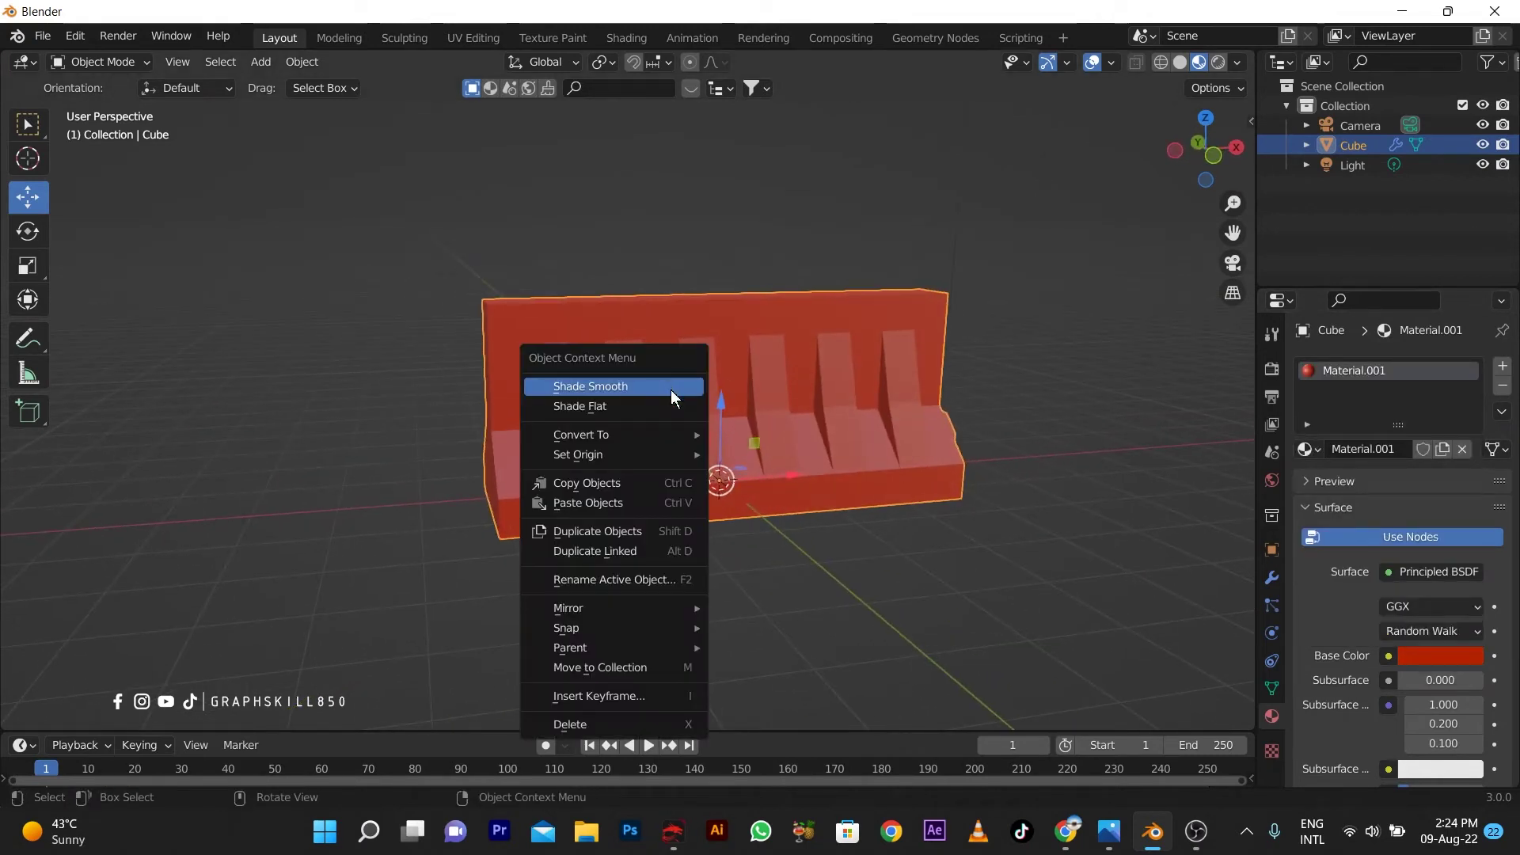
pyautogui.click(671, 390)
pyautogui.moveTo(693, 460); pyautogui.dragTo(725, 497, button='middle')
pyautogui.click(1271, 688)
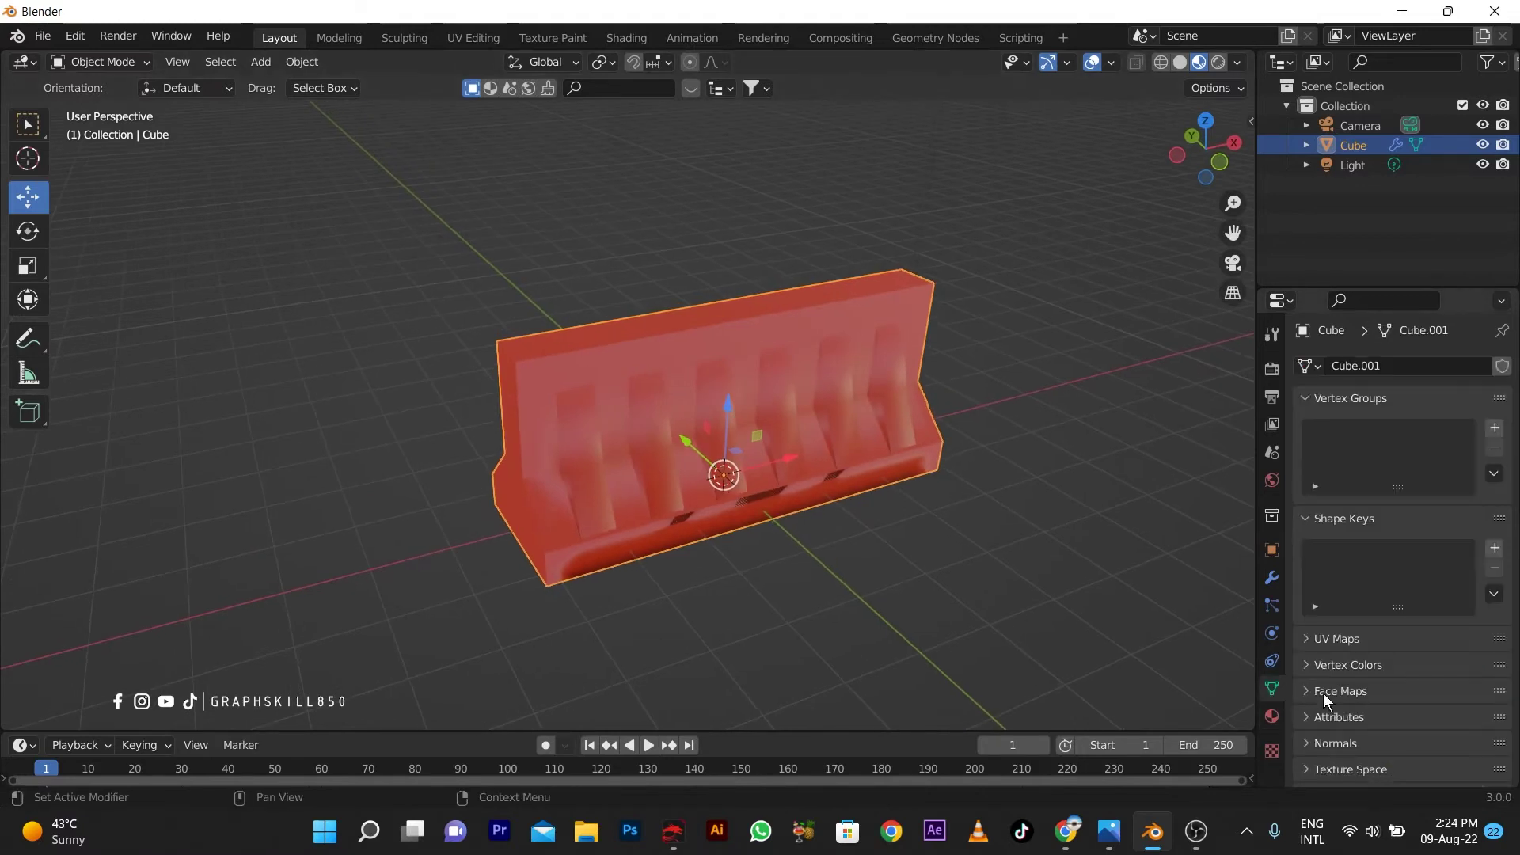
pyautogui.click(1386, 773)
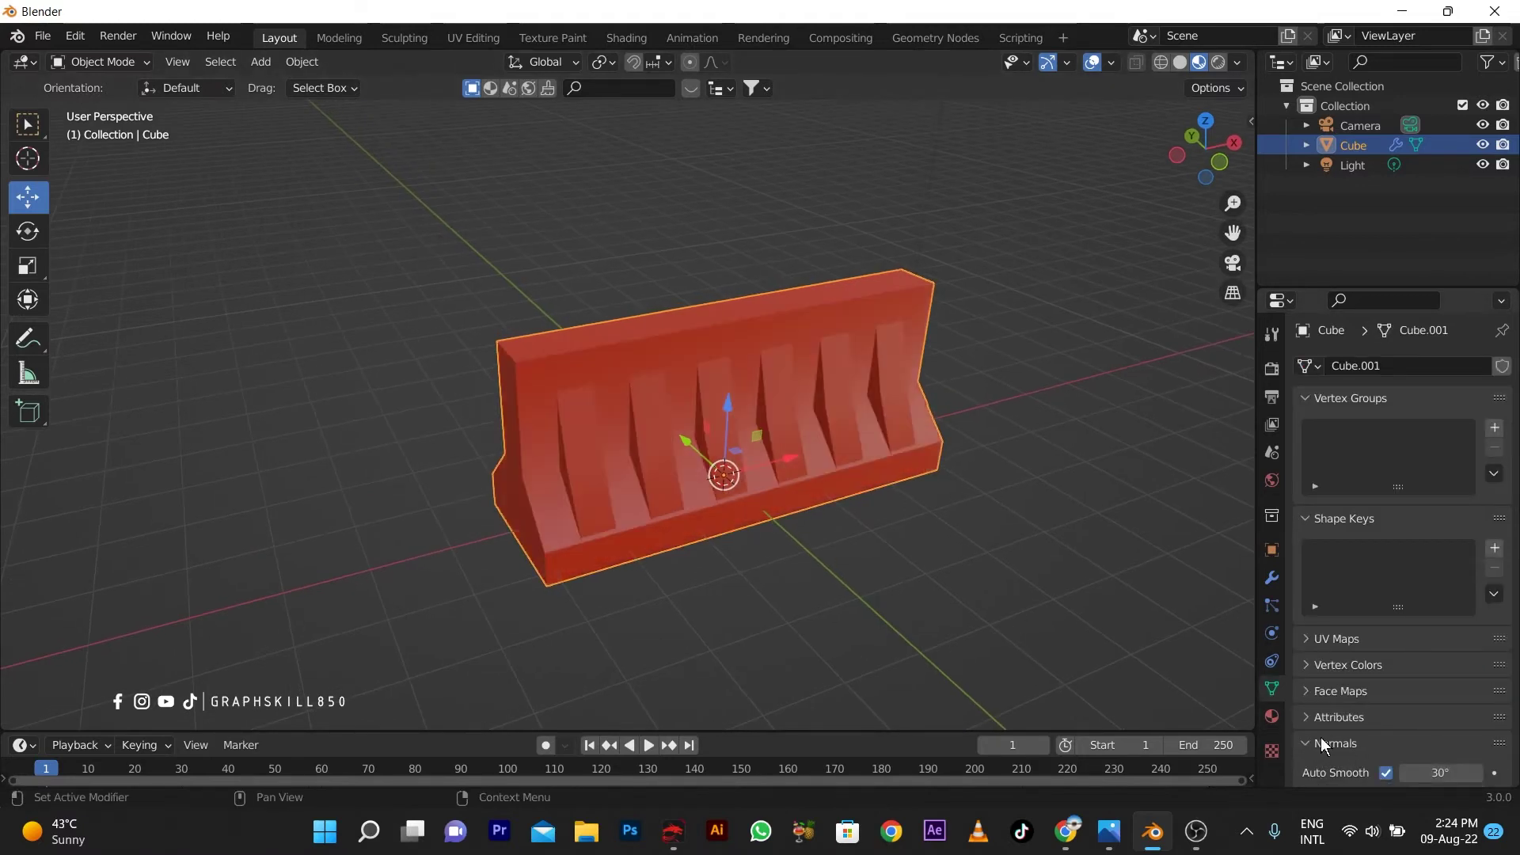
pyautogui.moveTo(697, 507)
pyautogui.mouseDown(button='middle')
pyautogui.moveTo(739, 535)
pyautogui.moveTo(732, 442)
pyautogui.mouseUp(button='middle')
# - In Edit Mode, select the ten slanted recess faces and grow the selection with Select More
pyautogui.press('Tab')
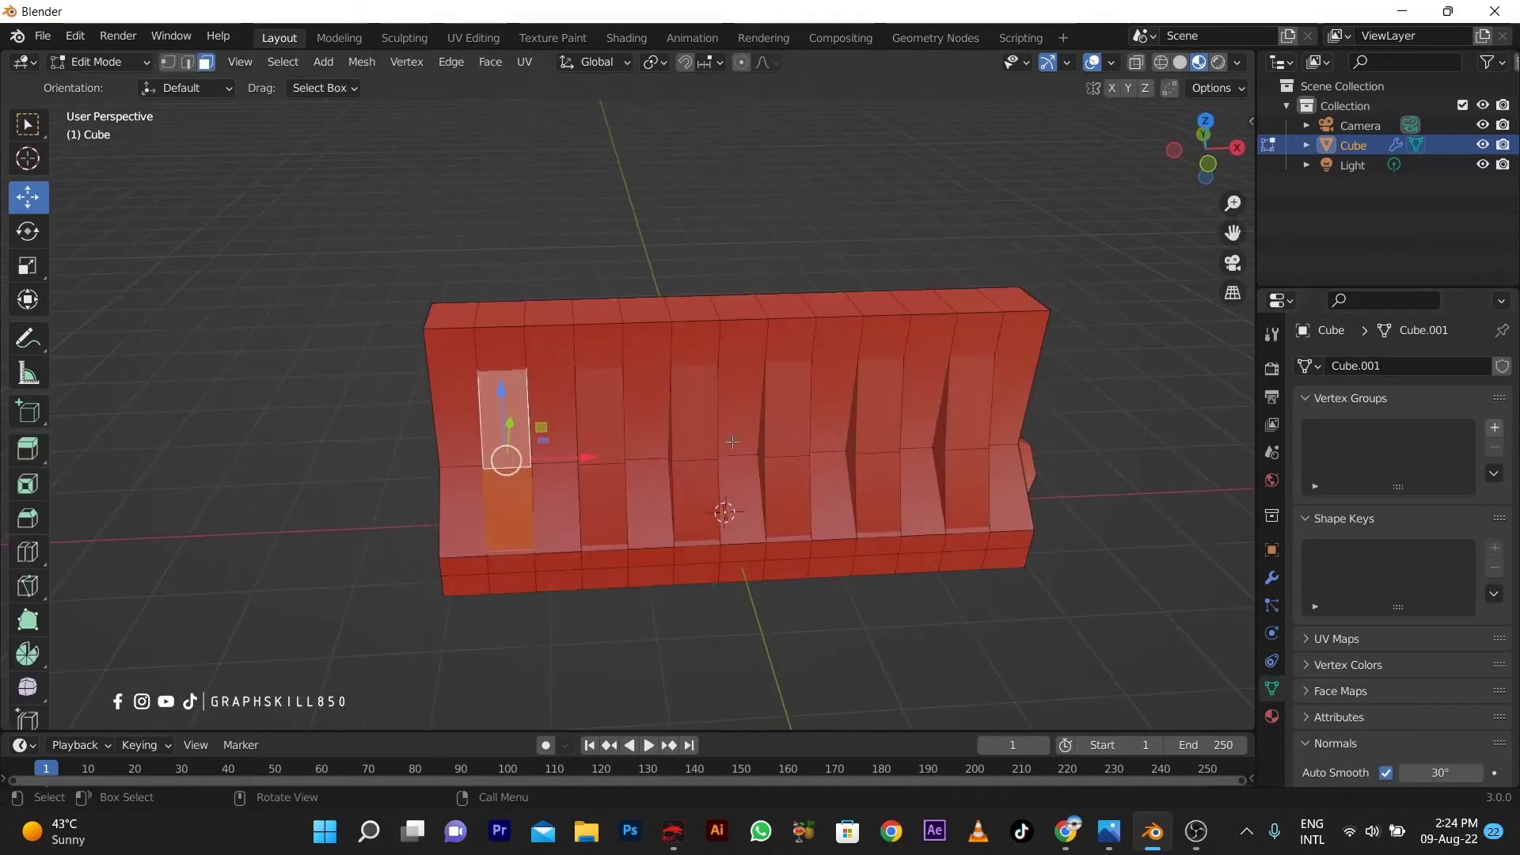
pyautogui.moveTo(612, 446)
pyautogui.mouseDown(button='middle')
pyautogui.moveTo(602, 463)
pyautogui.moveTo(578, 444)
pyautogui.mouseUp(button='middle')
pyautogui.keyDown('shift'); pyautogui.click(562, 404); pyautogui.keyUp('shift')
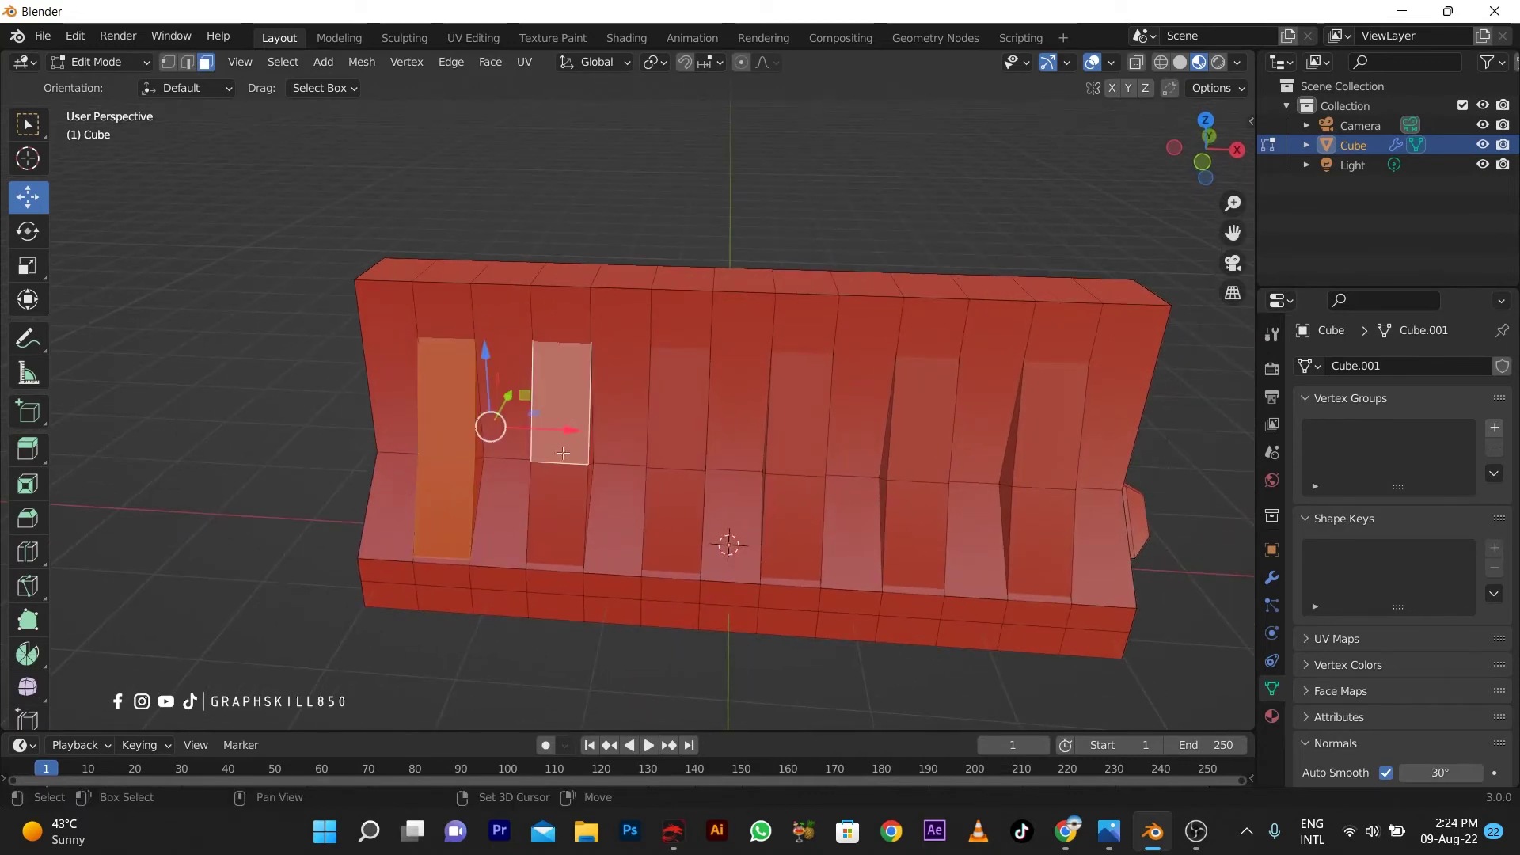
pyautogui.keyDown('shift'); pyautogui.click(568, 510); pyautogui.keyUp('shift')
pyautogui.keyDown('shift'); pyautogui.click(679, 408); pyautogui.keyUp('shift')
pyautogui.keyDown('shift'); pyautogui.click(676, 514); pyautogui.keyUp('shift')
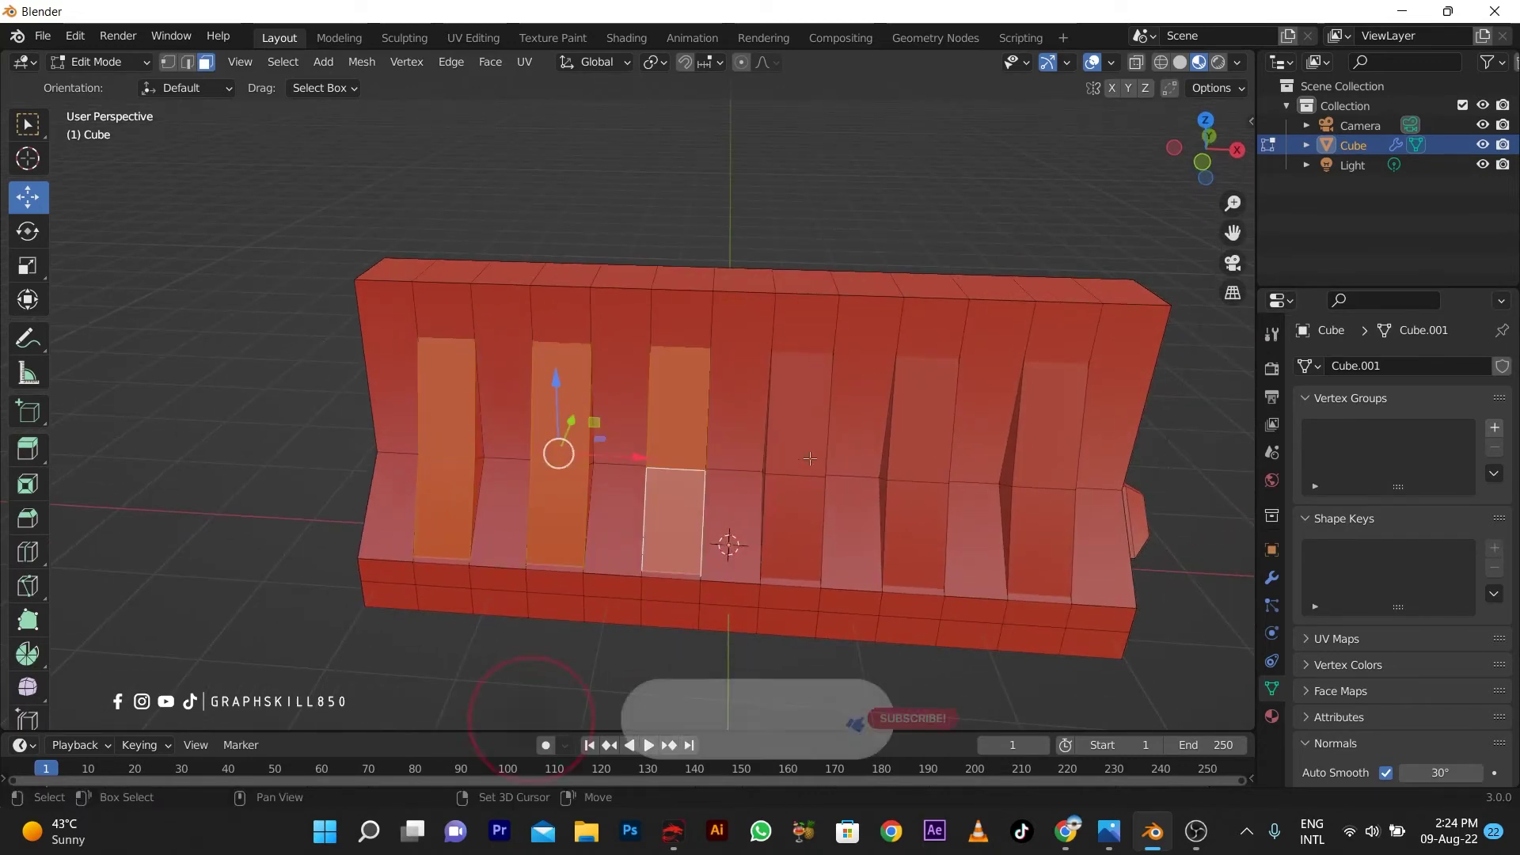
pyautogui.keyDown('shift'); pyautogui.click(799, 411); pyautogui.keyUp('shift')
pyautogui.keyDown('shift'); pyautogui.click(795, 522); pyautogui.keyUp('shift')
pyautogui.keyDown('shift'); pyautogui.click(922, 420); pyautogui.keyUp('shift')
pyautogui.keyDown('shift'); pyautogui.click(922, 533); pyautogui.keyUp('shift')
pyautogui.keyDown('shift'); pyautogui.click(1053, 420); pyautogui.keyUp('shift')
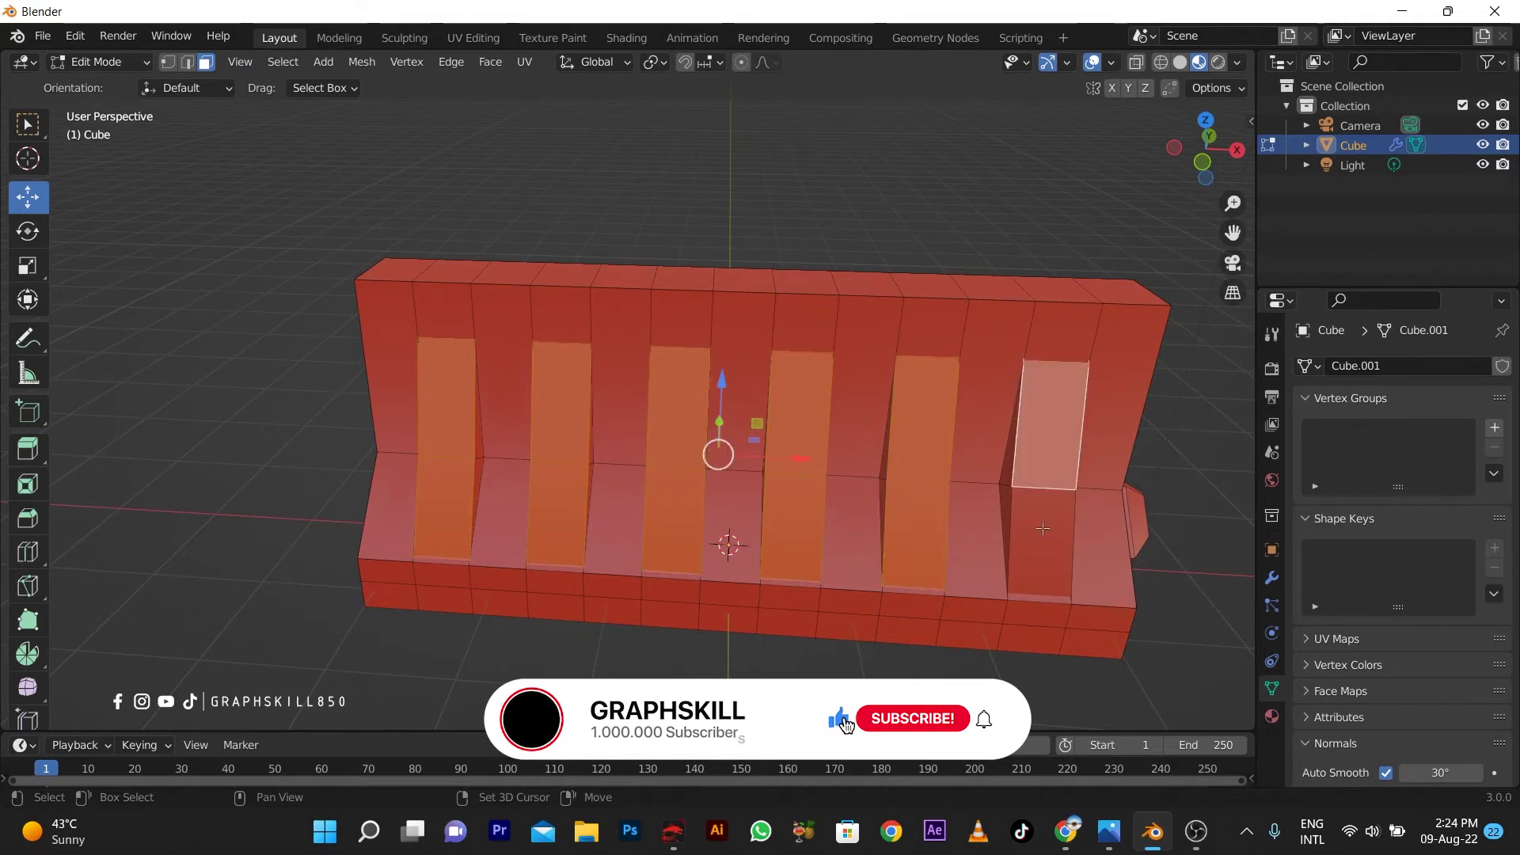
pyautogui.keyDown('shift'); pyautogui.click(1041, 542); pyautogui.keyUp('shift')
pyautogui.moveTo(1041, 542); pyautogui.dragTo(1115, 527, button='middle')
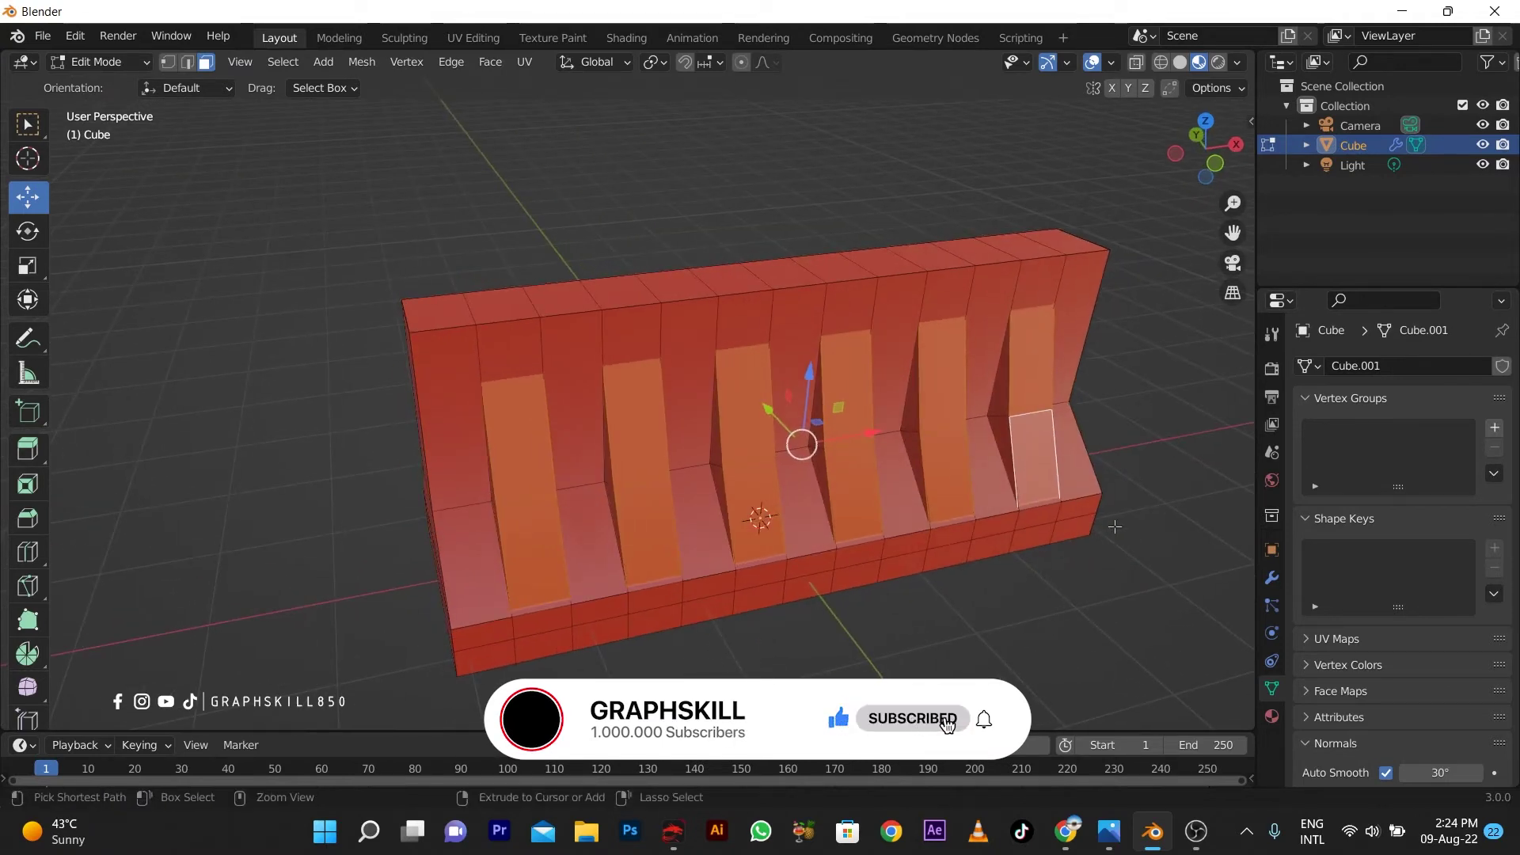
pyautogui.press('ctrl+KP_Add')
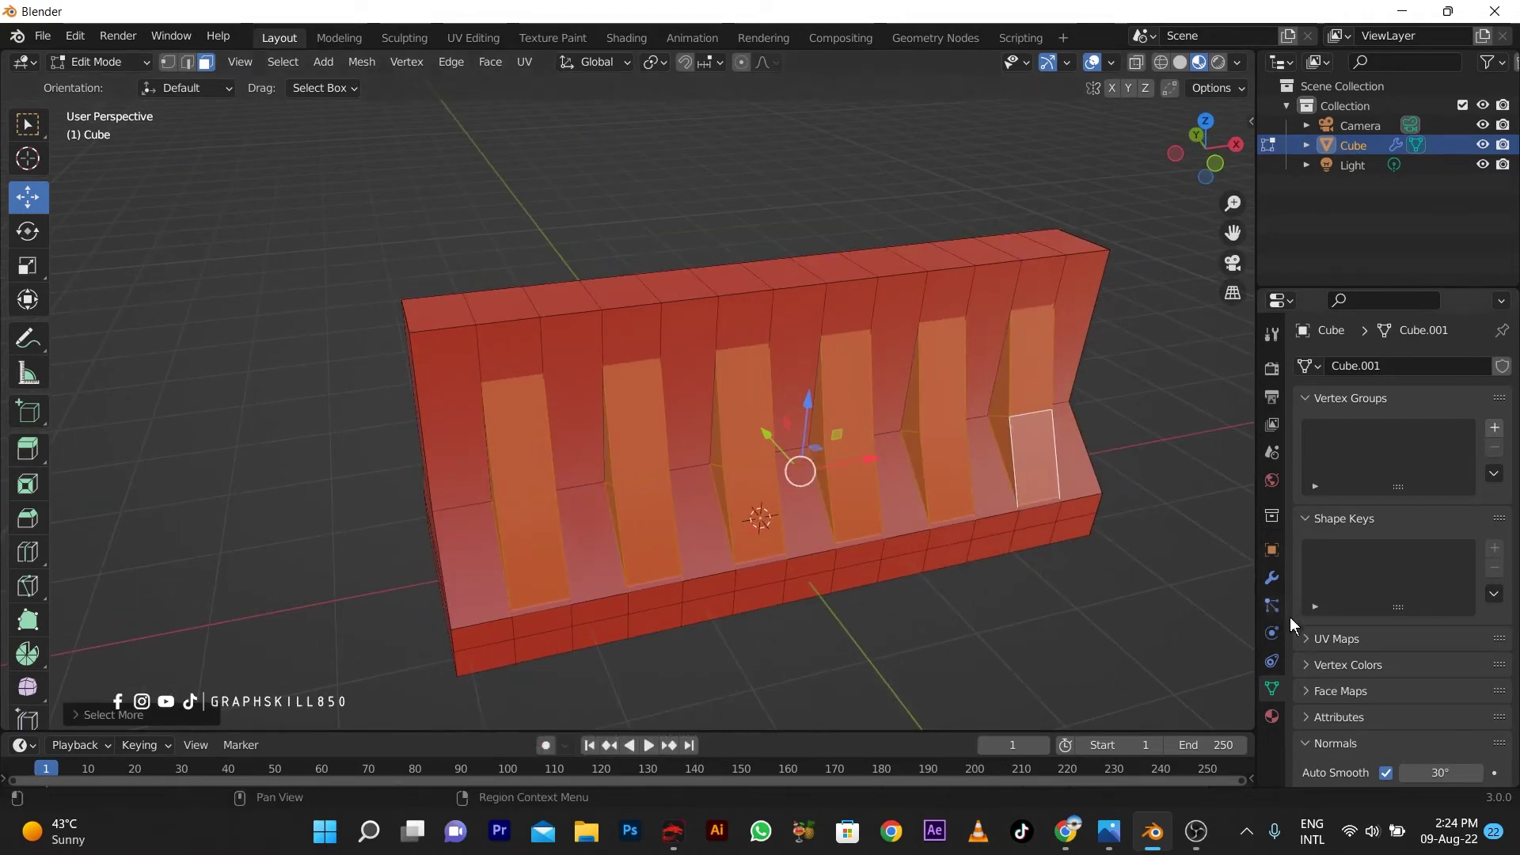
# - Add a second material slot with new white Material.002 and assign it to the recesses
pyautogui.click(1271, 716)
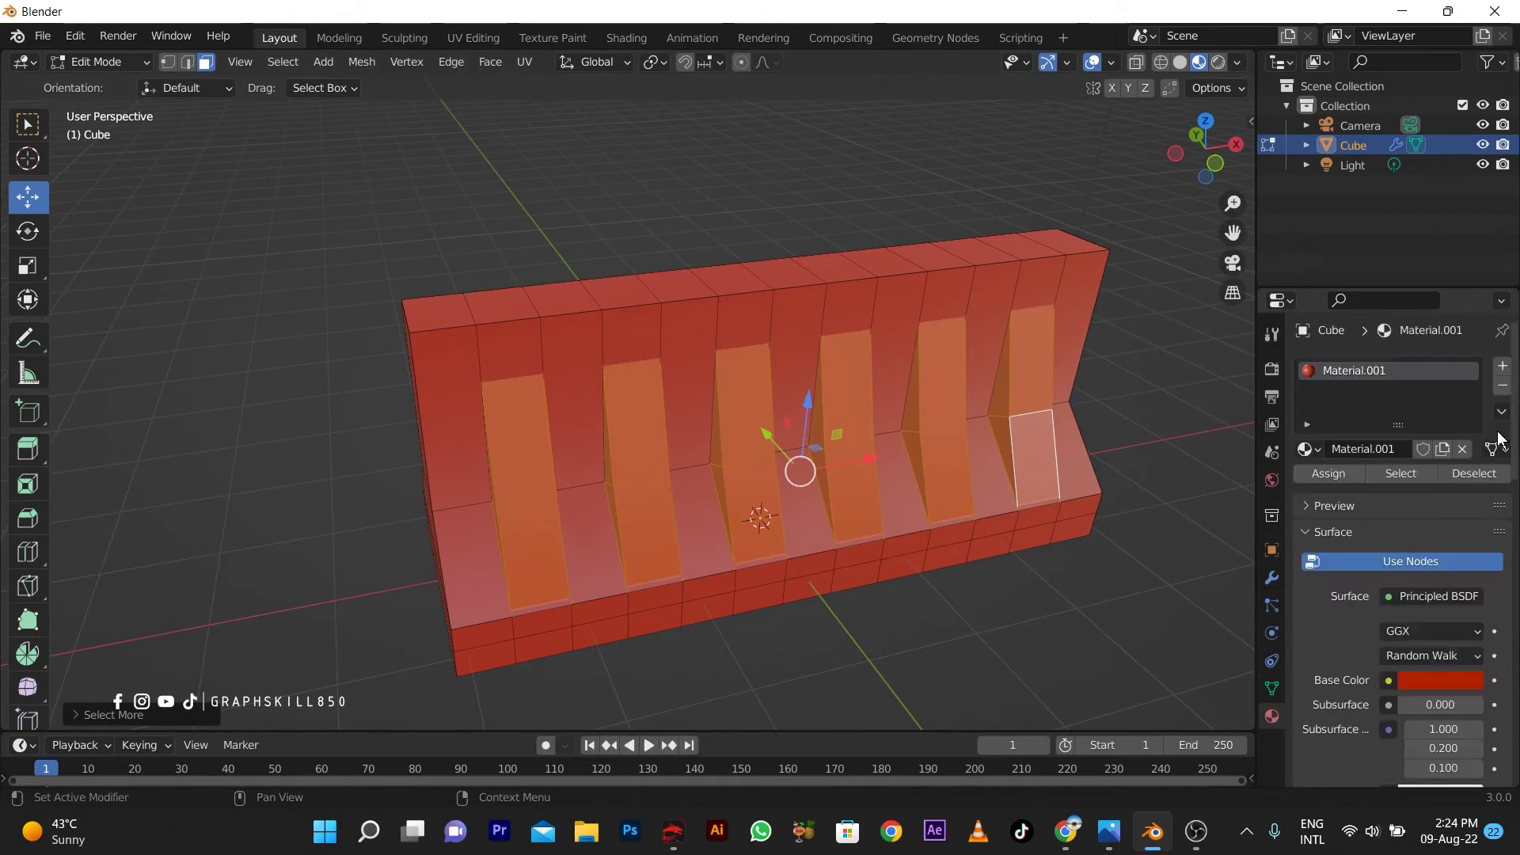
pyautogui.click(1501, 367)
pyautogui.click(1374, 490)
pyautogui.click(1331, 515)
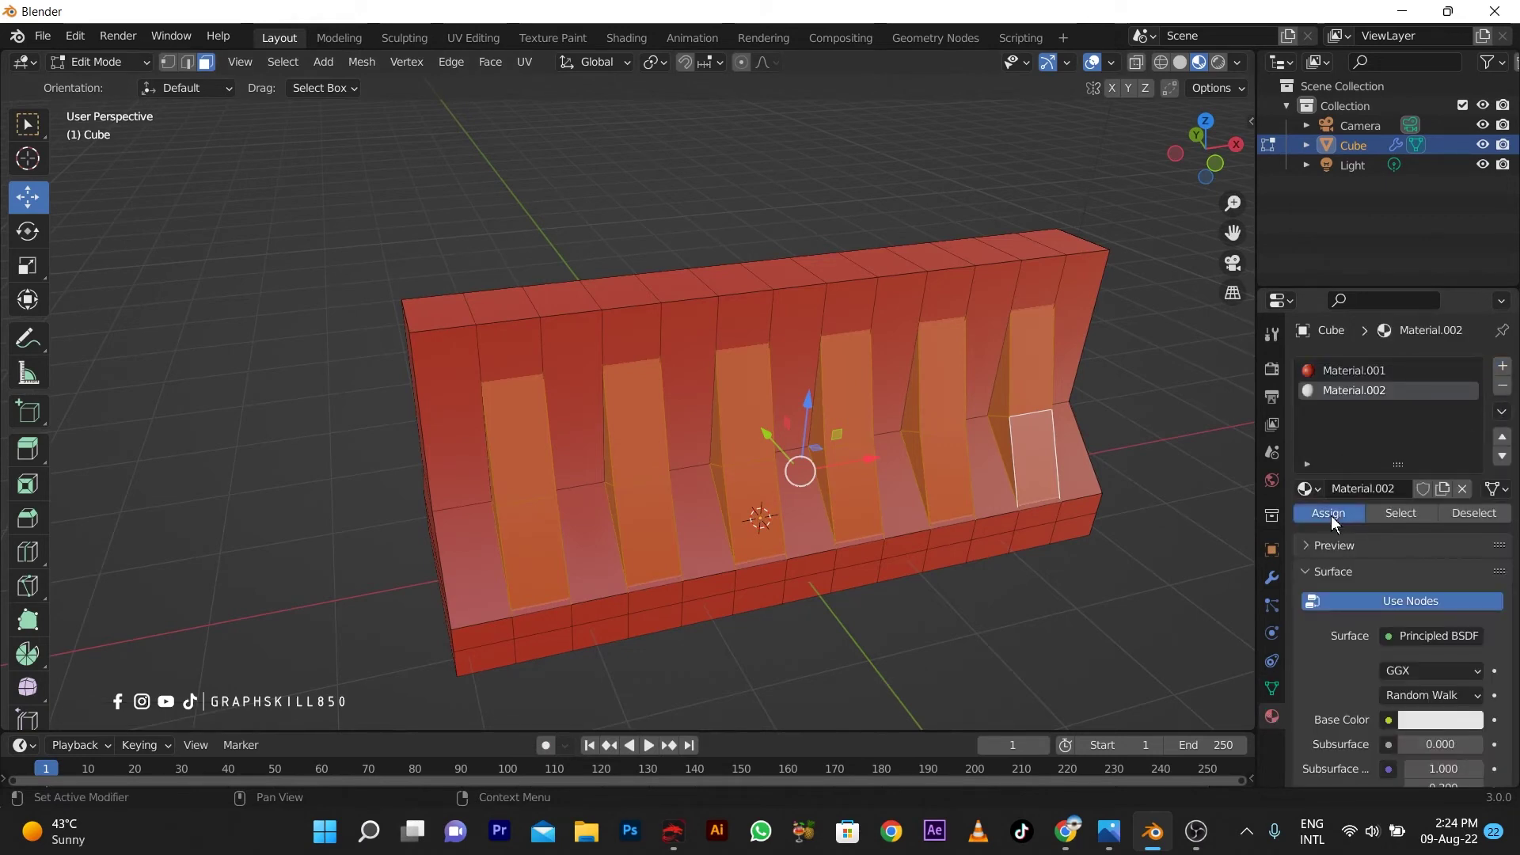
pyautogui.click(1441, 719)
# - Deselect all faces, return to Object Mode, and inspect the striped barrier from both sides
pyautogui.hotkey('alt', 'a')
pyautogui.scroll(-3, 942, 565)
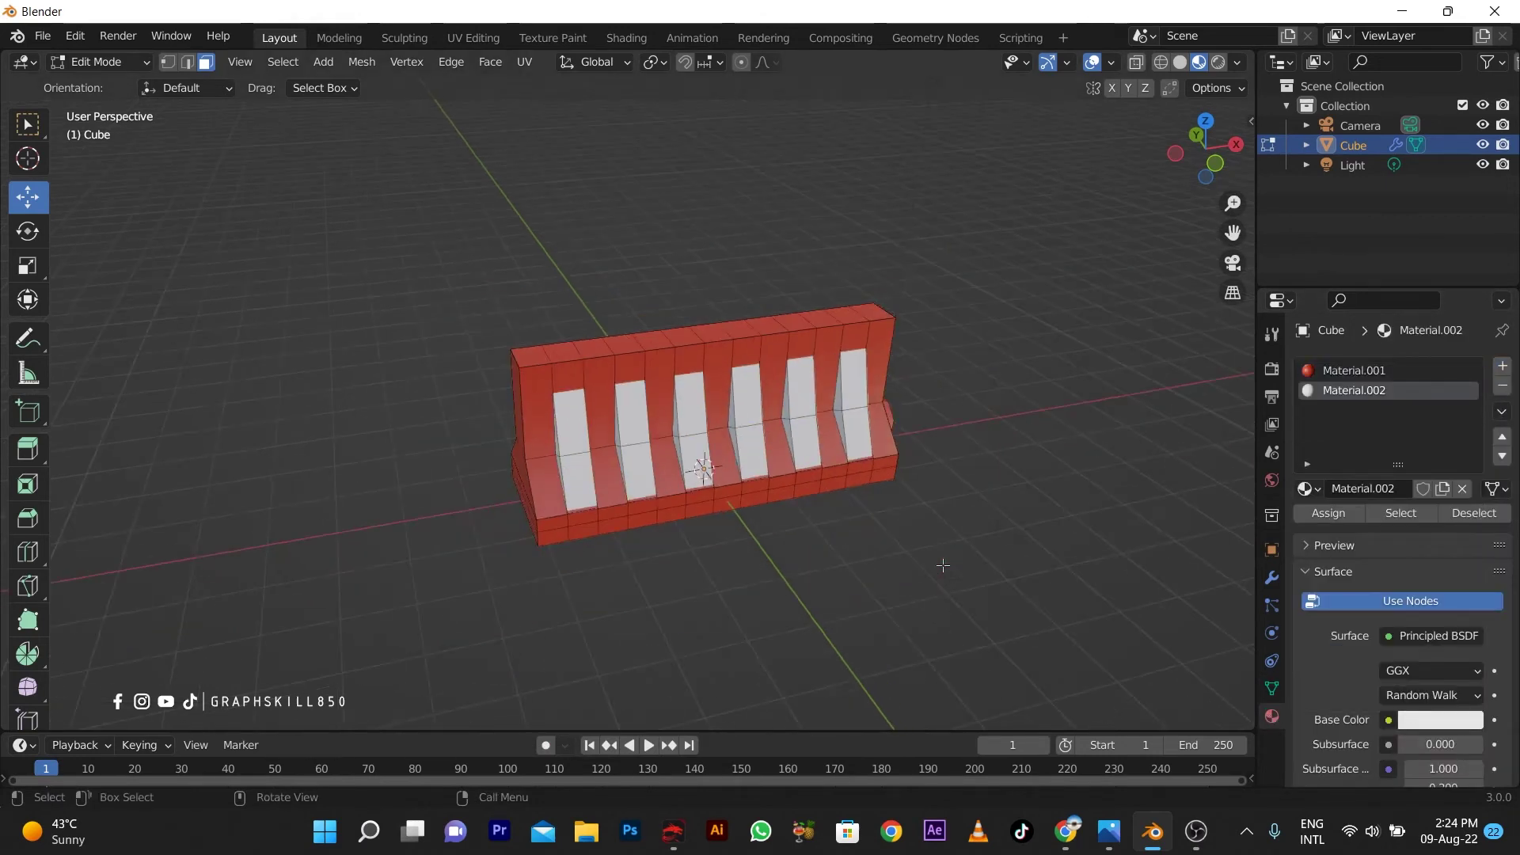
pyautogui.moveTo(942, 565)
pyautogui.mouseDown(button='middle')
pyautogui.moveTo(1027, 604)
pyautogui.moveTo(850, 614)
pyautogui.mouseUp(button='middle')
pyautogui.press('Tab')
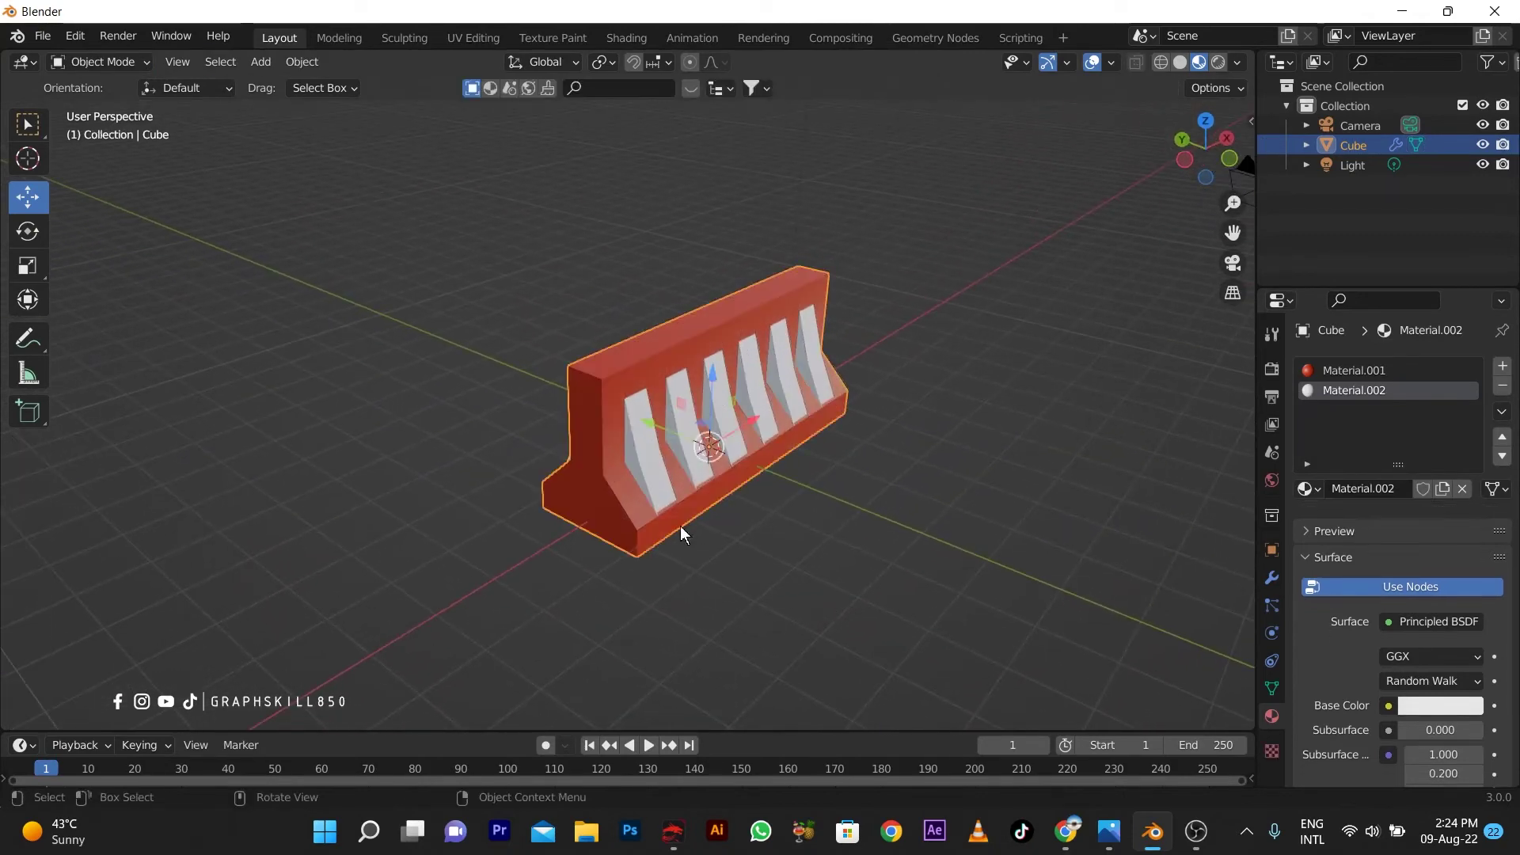
pyautogui.moveTo(681, 526)
pyautogui.mouseDown(button='middle')
pyautogui.moveTo(714, 528)
pyautogui.moveTo(441, 515)
pyautogui.moveTo(492, 454)
pyautogui.mouseUp(button='middle')
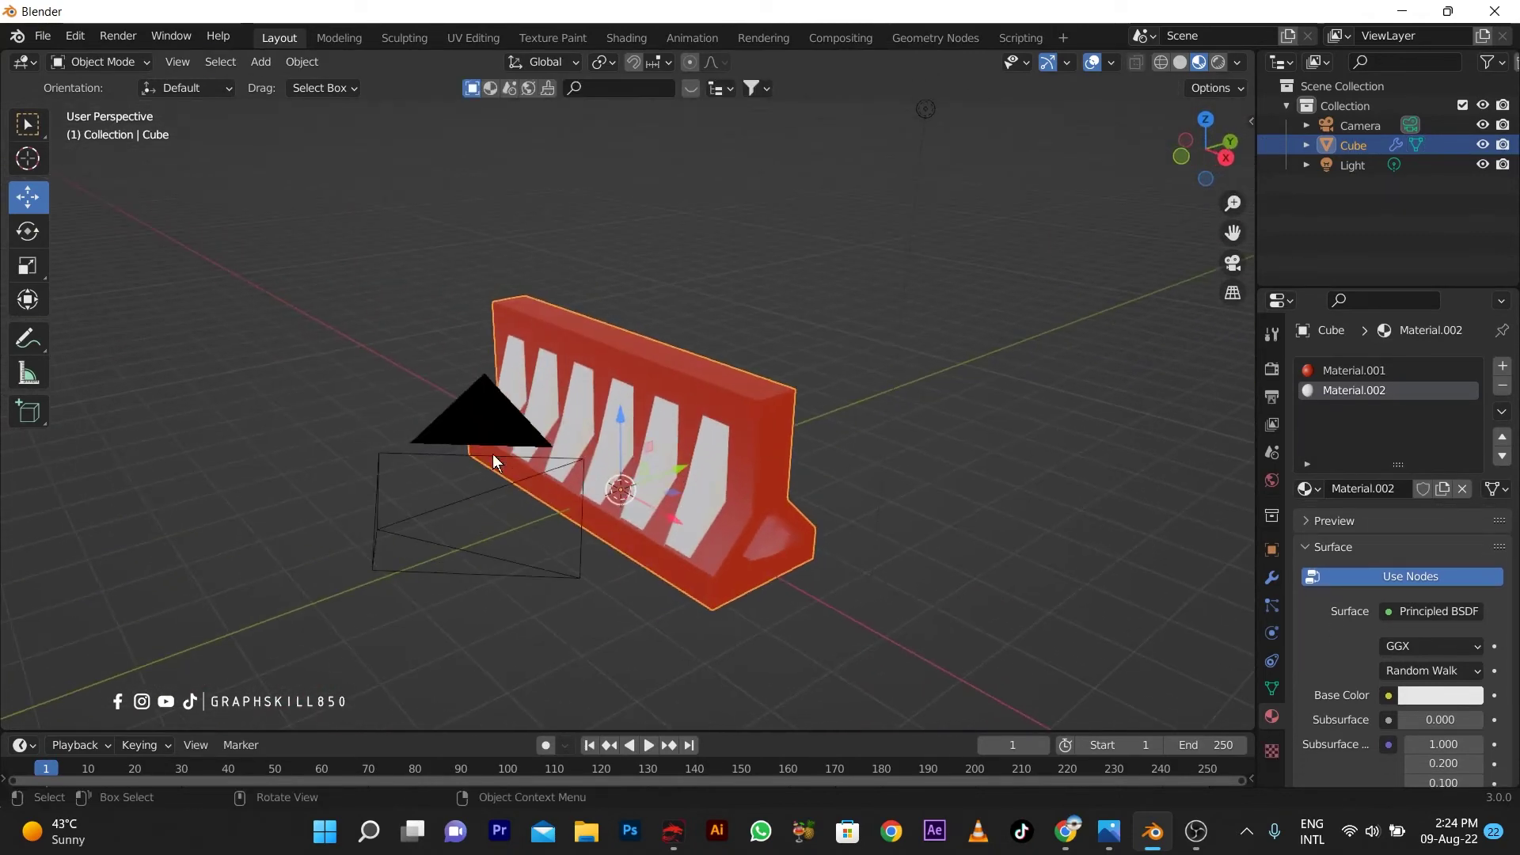
pyautogui.moveTo(589, 335)
pyautogui.mouseDown(button='middle')
pyautogui.moveTo(625, 388)
pyautogui.moveTo(743, 435)
pyautogui.moveTo(818, 427)
pyautogui.moveTo(791, 396)
pyautogui.mouseUp(button='middle')
pyautogui.scroll(2, 755, 387)
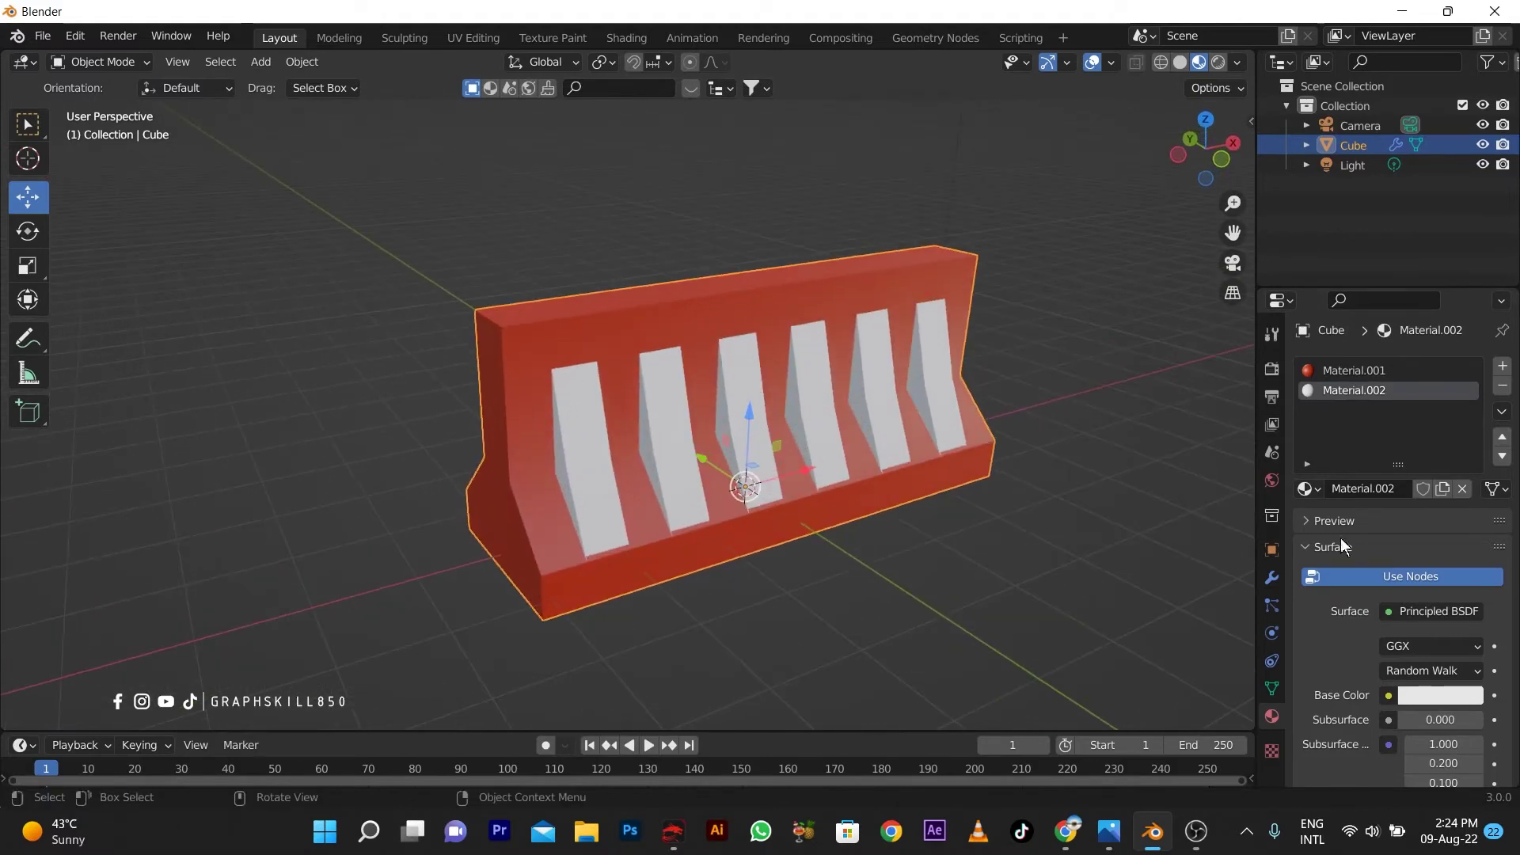
pyautogui.moveTo(809, 568)
pyautogui.mouseDown(button='middle')
pyautogui.moveTo(638, 584)
pyautogui.moveTo(696, 583)
pyautogui.moveTo(592, 477)
pyautogui.mouseUp(button='middle')
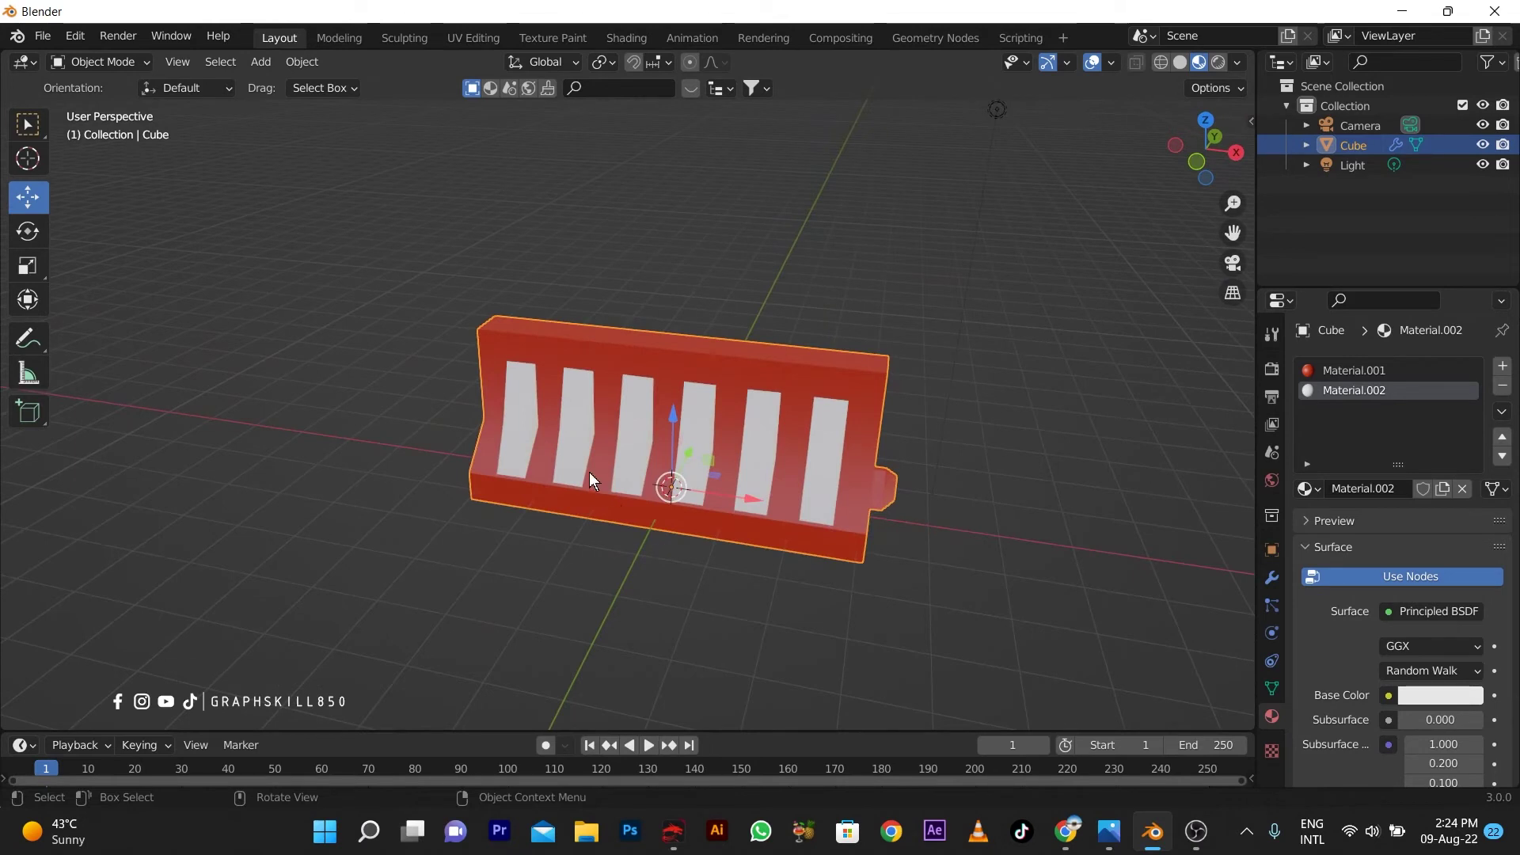
# - Apply the Mirror modifier from its dropdown in the Modifier tab
pyautogui.click(1270, 578)
pyautogui.click(1457, 398)
pyautogui.click(1416, 420)
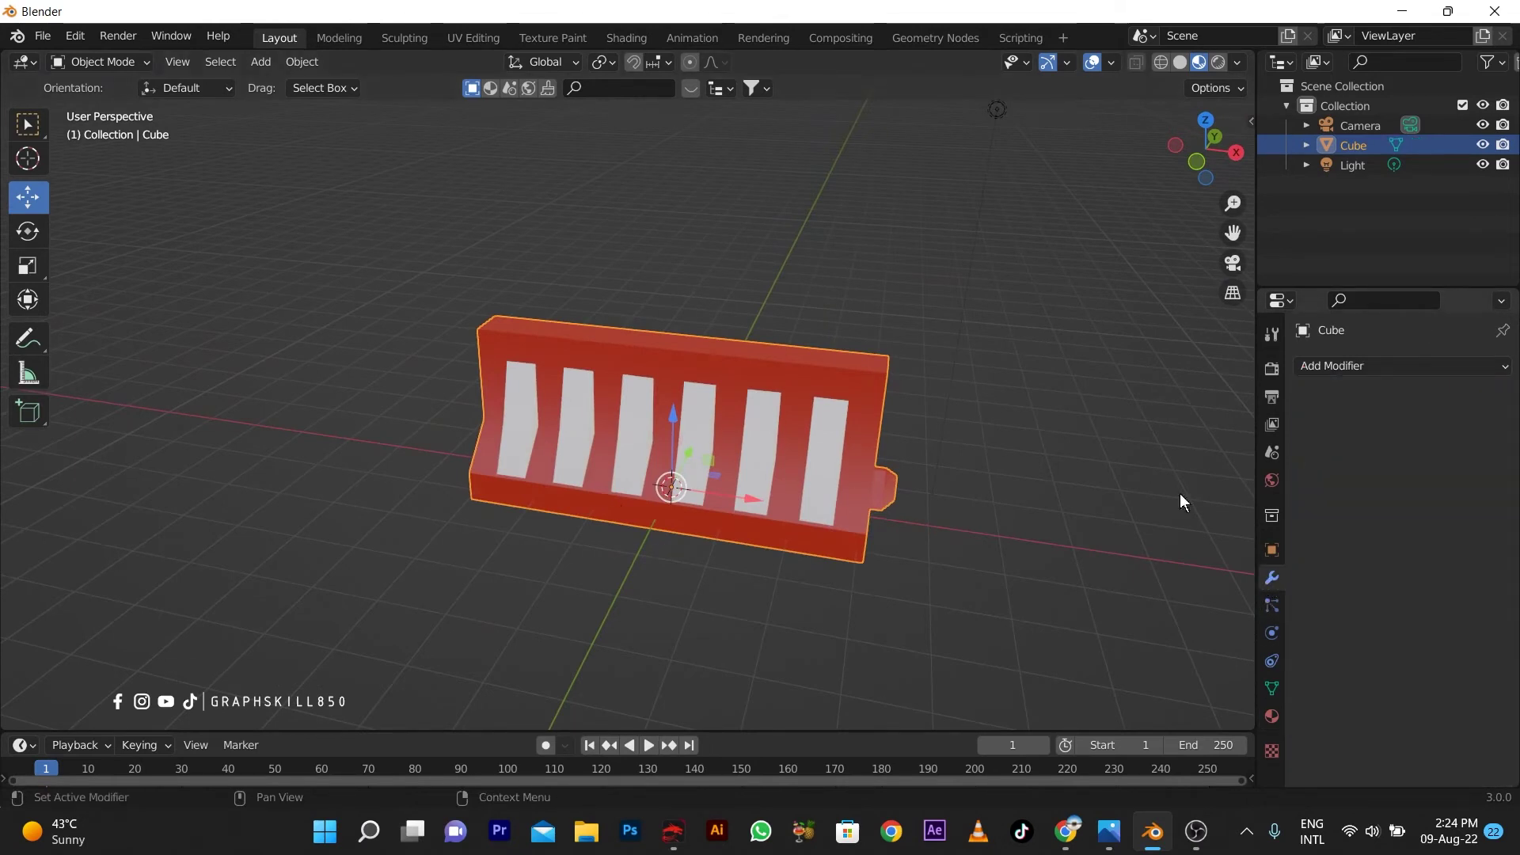
pyautogui.moveTo(757, 592)
pyautogui.mouseDown(button='middle')
pyautogui.moveTo(813, 581)
pyautogui.moveTo(827, 552)
pyautogui.mouseUp(button='middle')
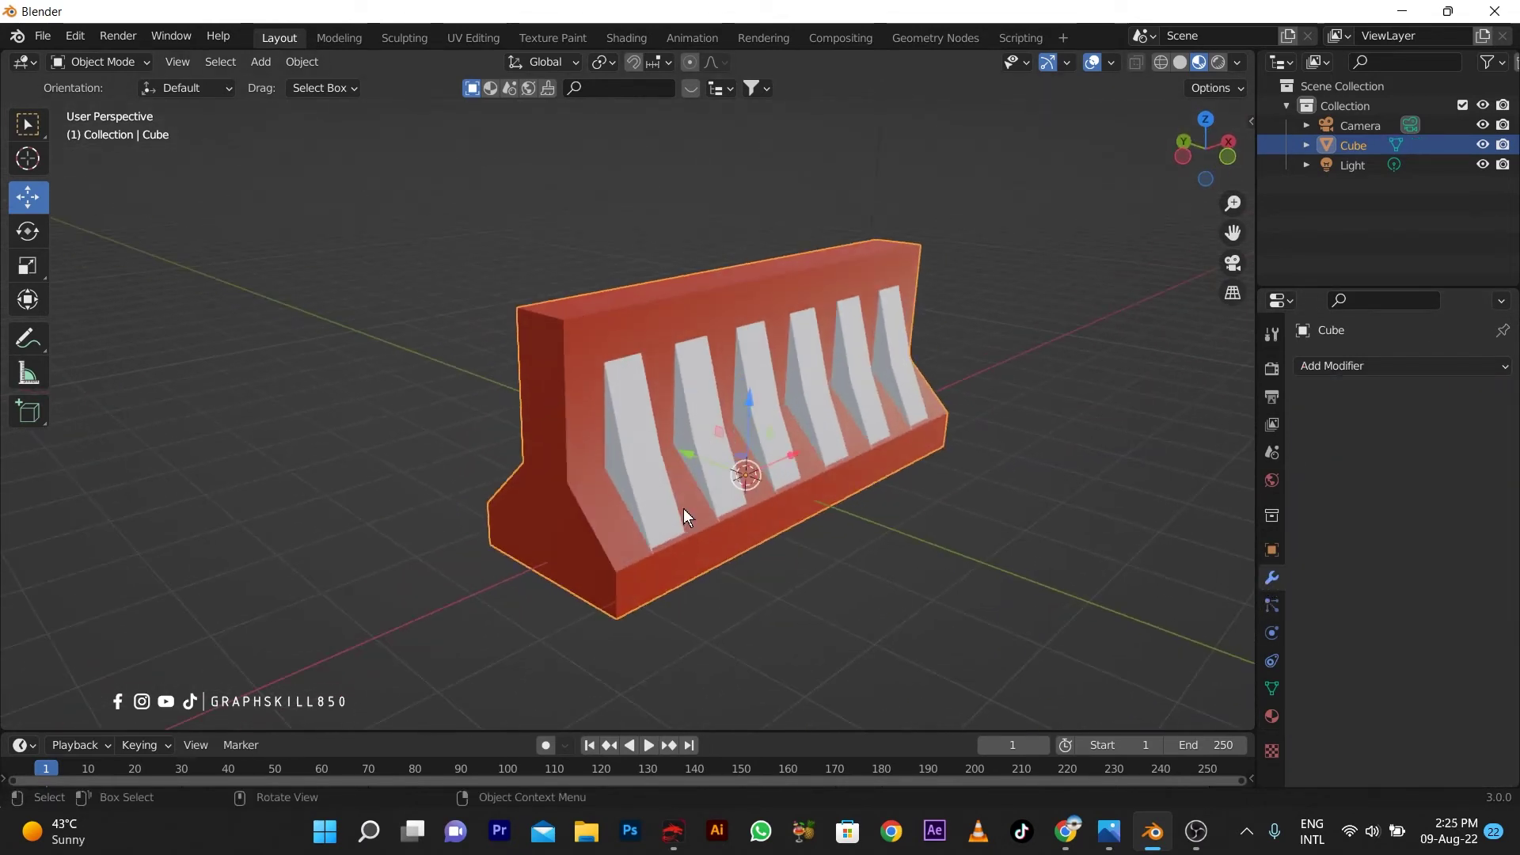
pyautogui.scroll(-2, 329, 506)
pyautogui.scroll(-2, 540, 529)
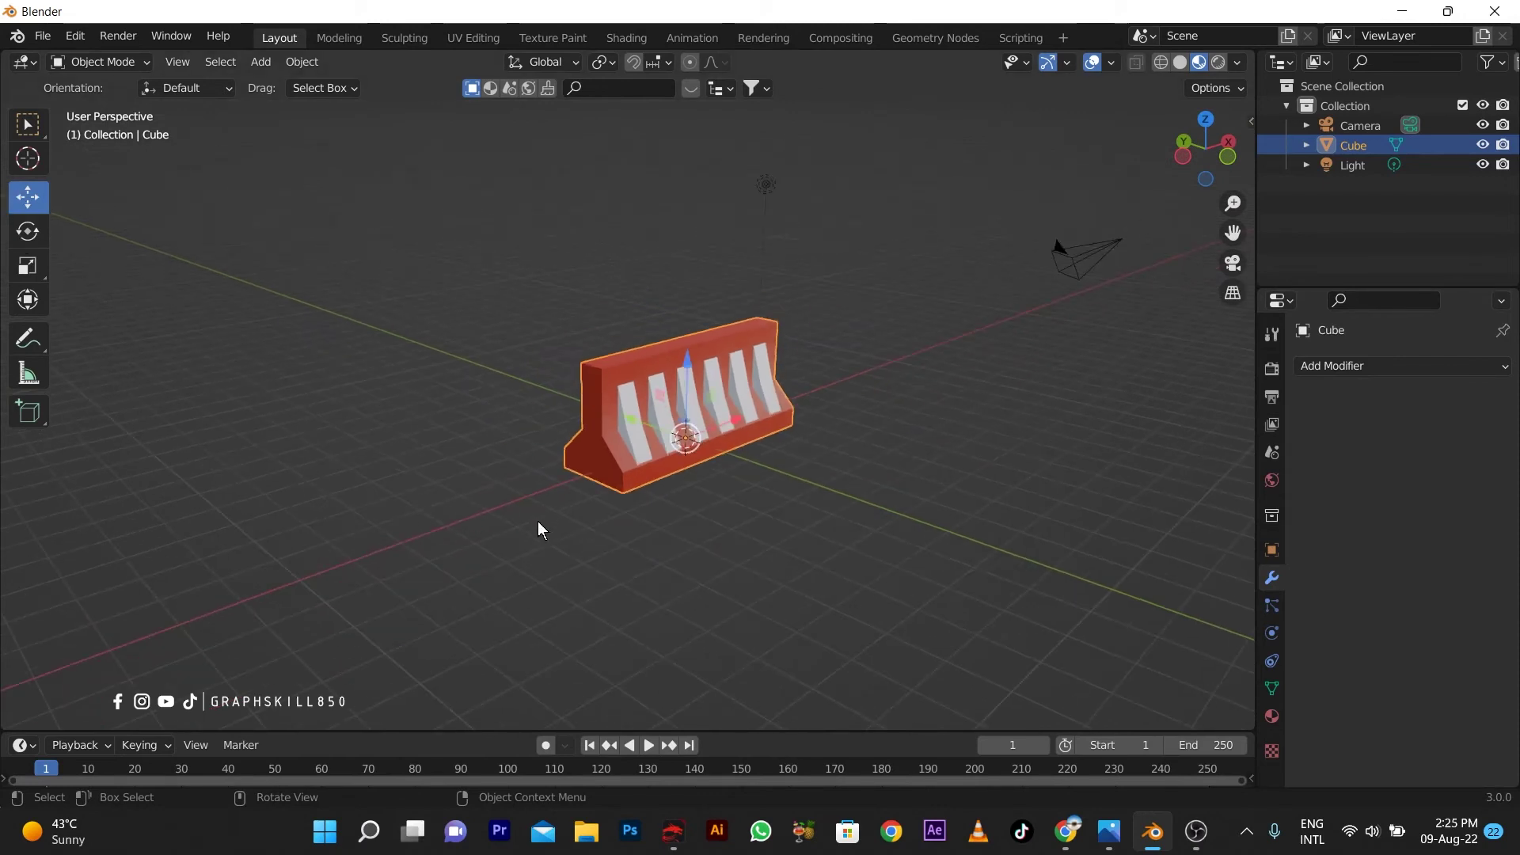
pyautogui.moveTo(540, 530)
pyautogui.mouseDown(button='middle')
pyautogui.moveTo(349, 537)
pyautogui.moveTo(616, 485)
pyautogui.mouseUp(button='middle')
# - Paste a copy of the barrier and slide it along X beside the original
pyautogui.press('g')
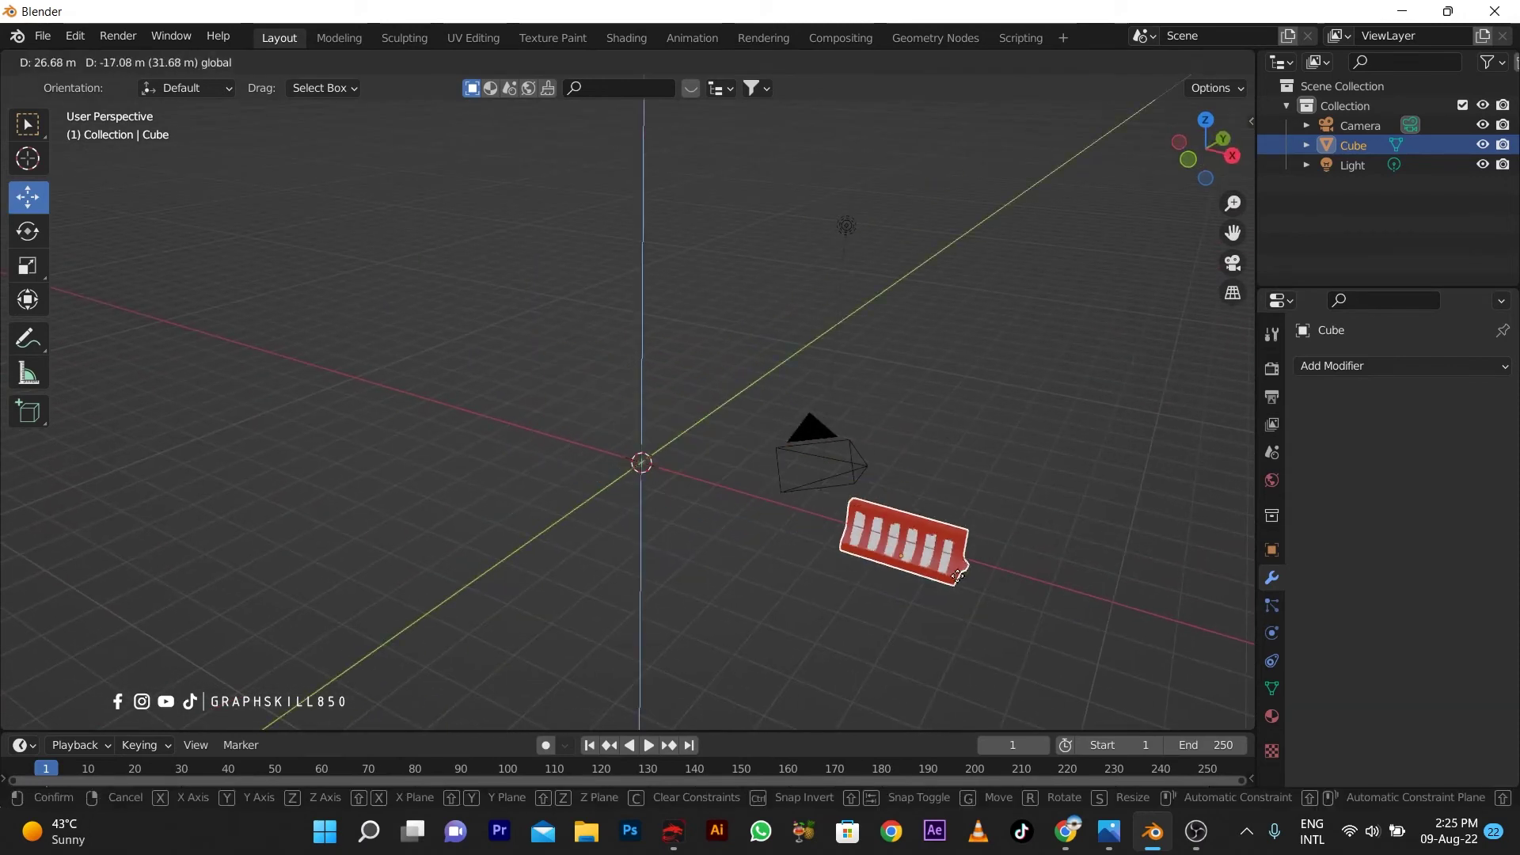
pyautogui.click(945, 572)
pyautogui.hotkey('ctrl', 'z')
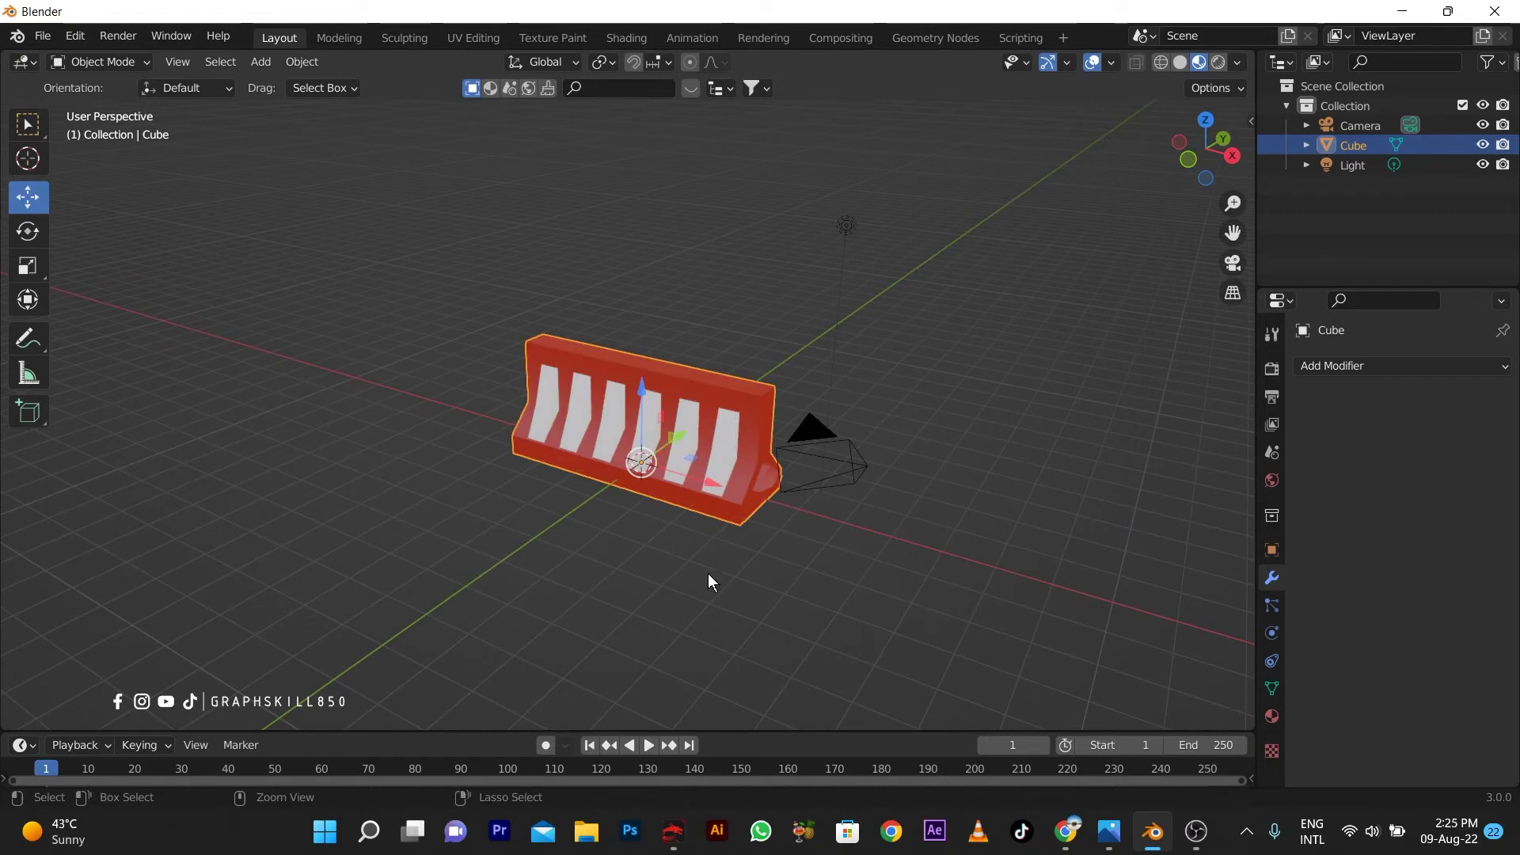
pyautogui.hotkey('ctrl', 'c')
pyautogui.hotkey('ctrl', 'v')
pyautogui.press('g')
pyautogui.press('x')
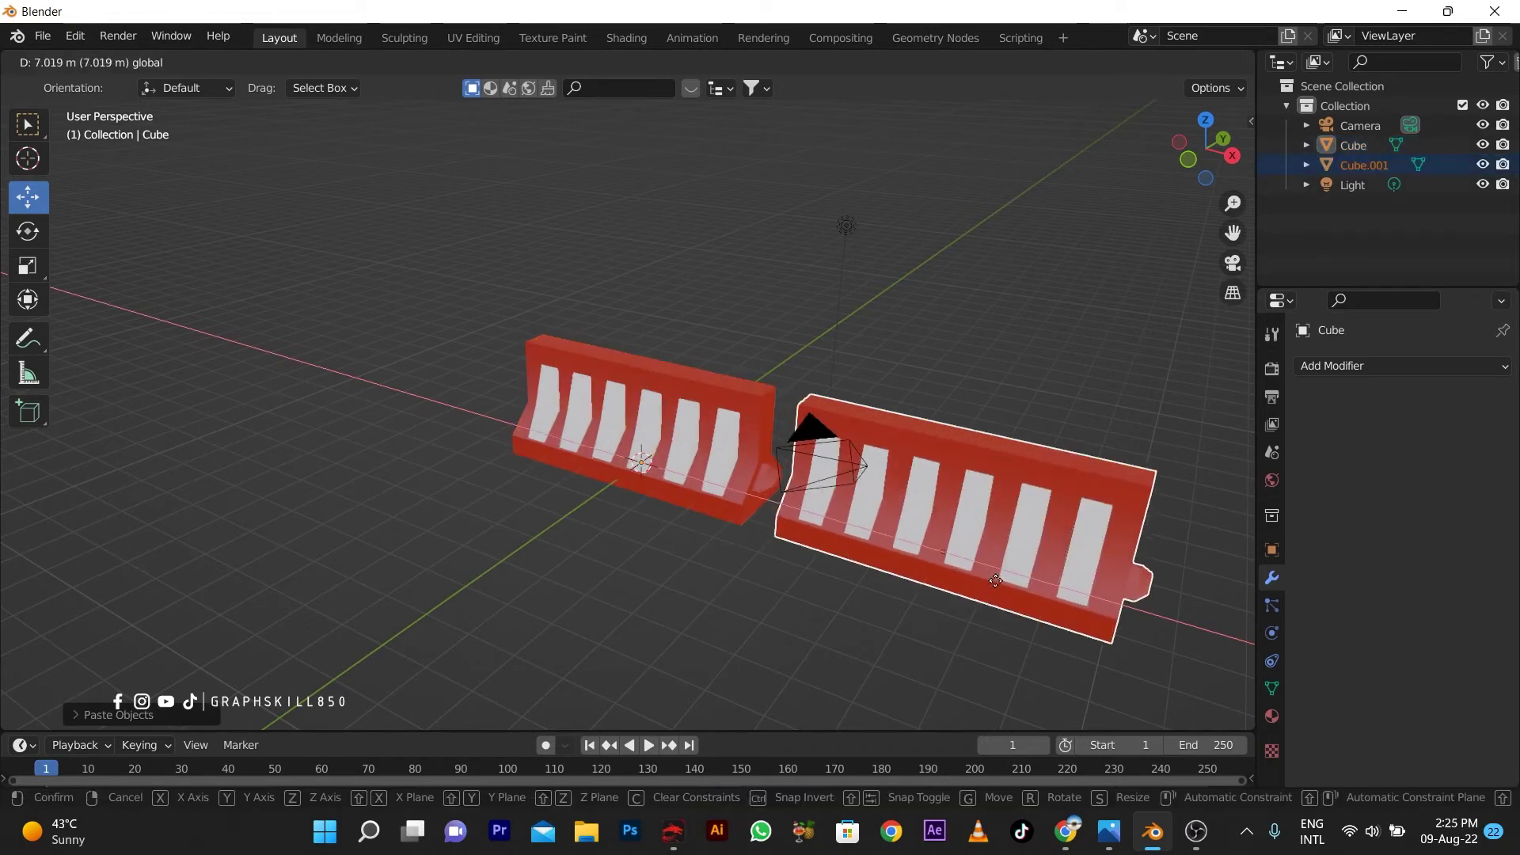
pyautogui.click(899, 562)
# - Nudge Cube.001 into its end-to-end position and make it the active object
pyautogui.scroll(4, 782, 526)
pyautogui.moveTo(782, 526); pyautogui.dragTo(875, 579, button='middle')
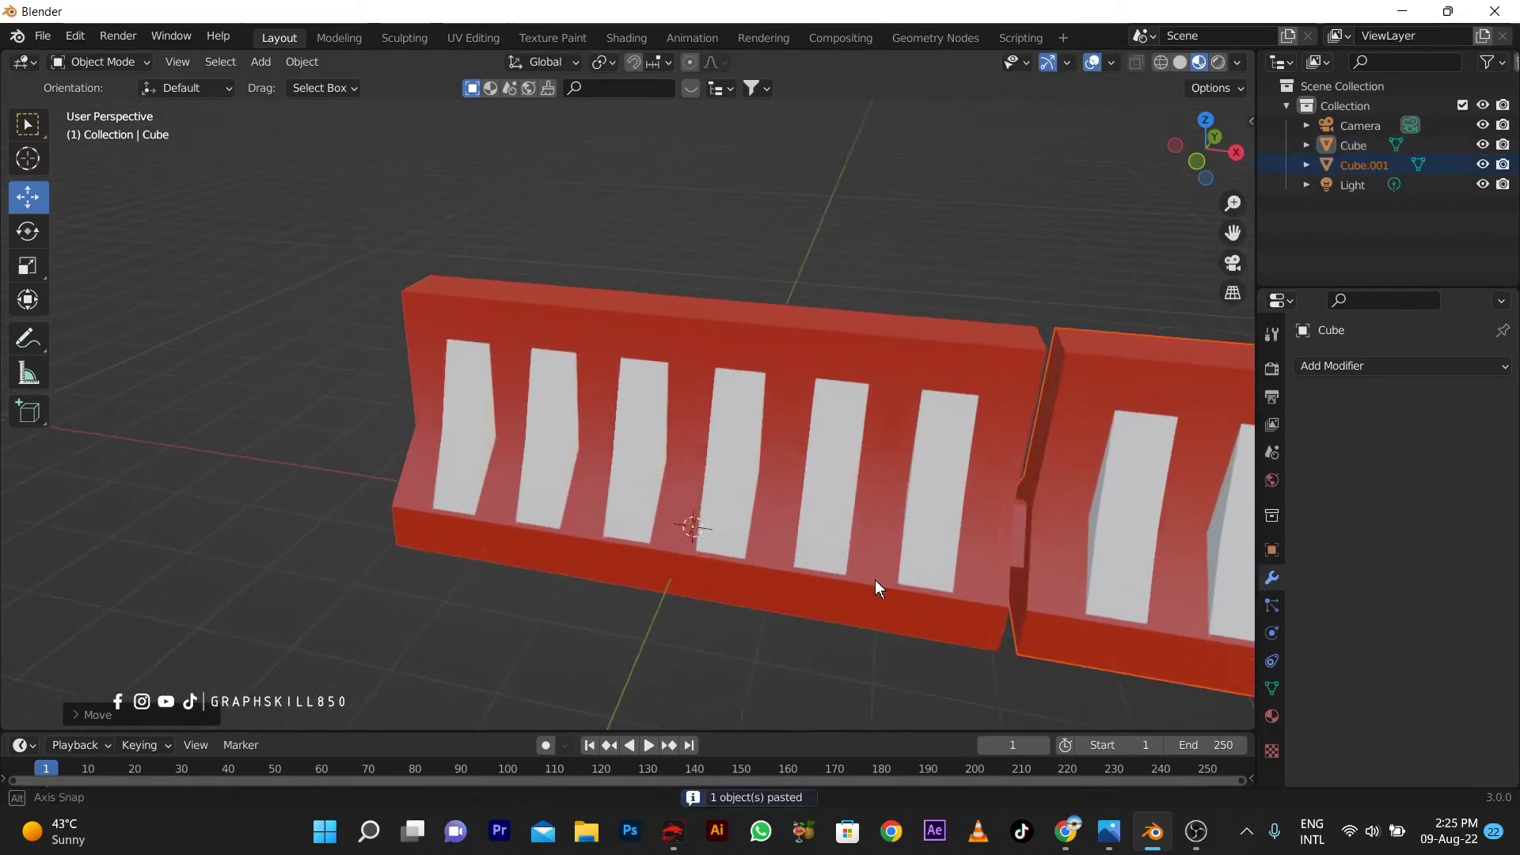
pyautogui.scroll(-4, 1010, 611)
pyautogui.moveTo(1010, 611); pyautogui.dragTo(1004, 572, button='middle')
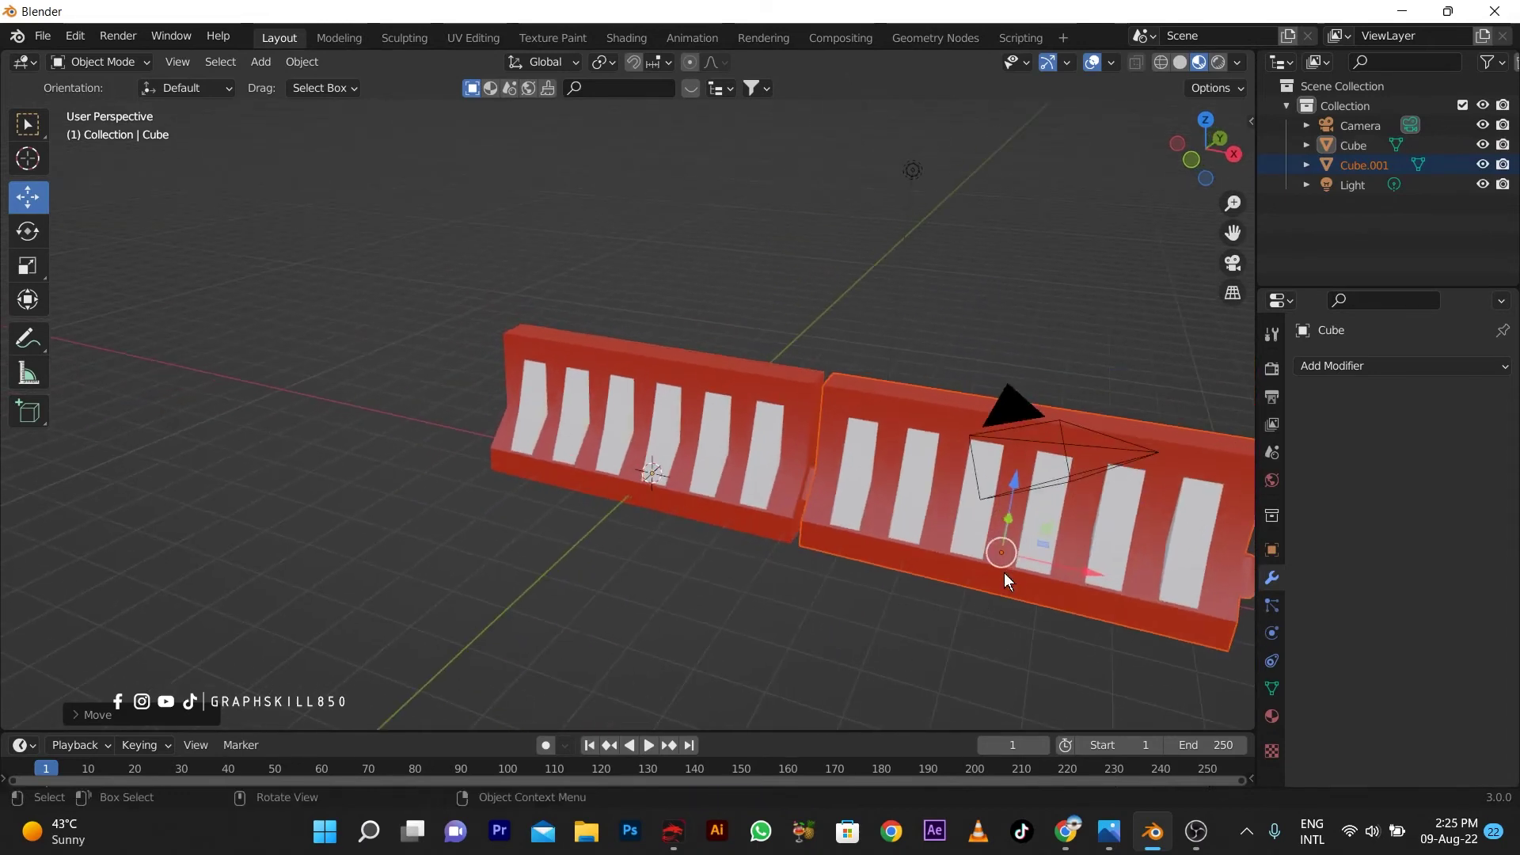
pyautogui.press('g')
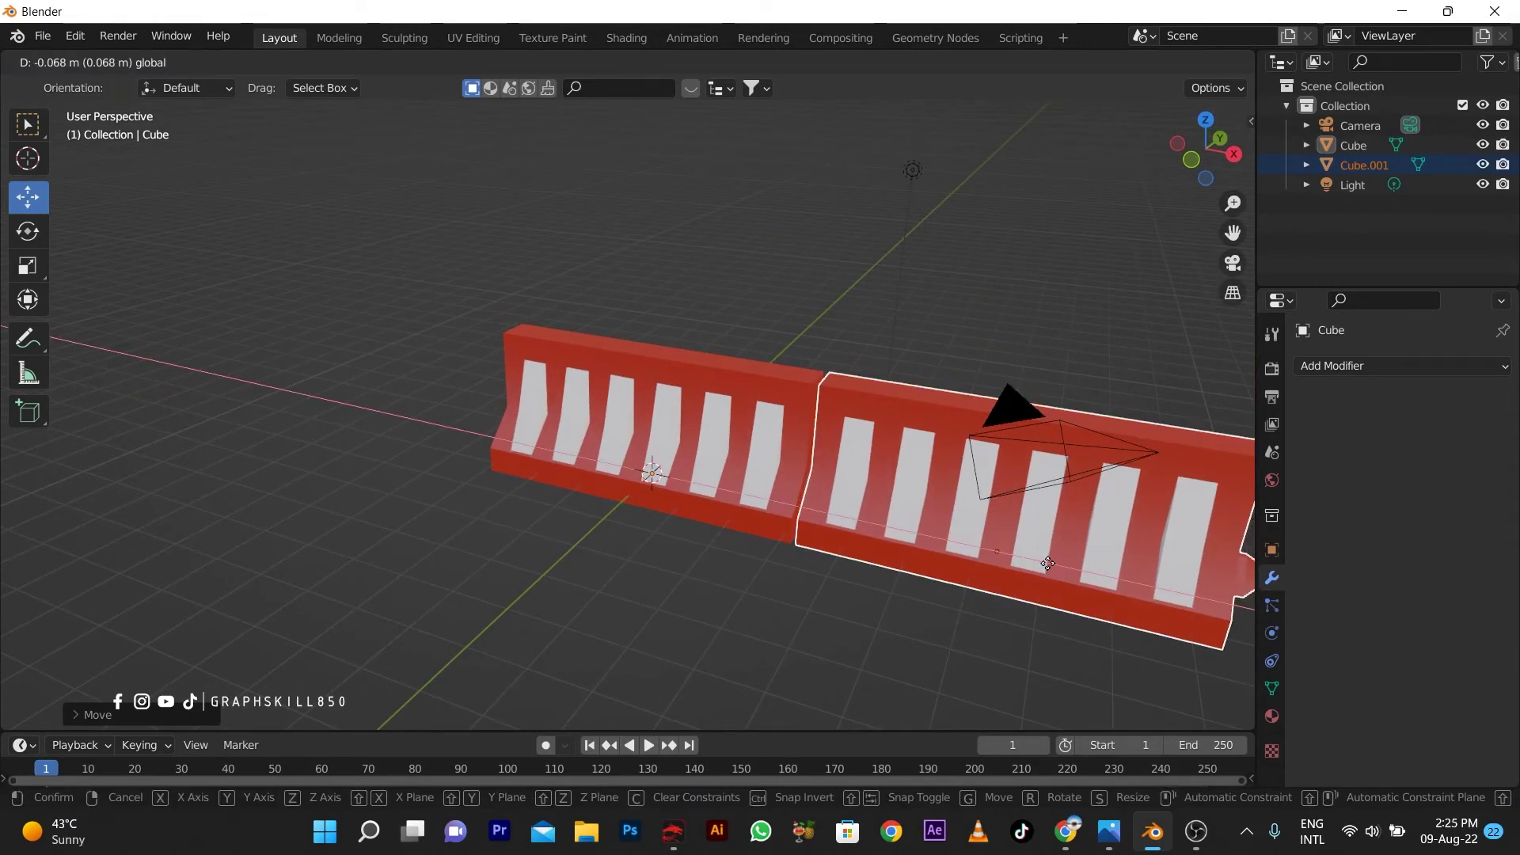
pyautogui.click(1048, 563)
pyautogui.click(1039, 484)
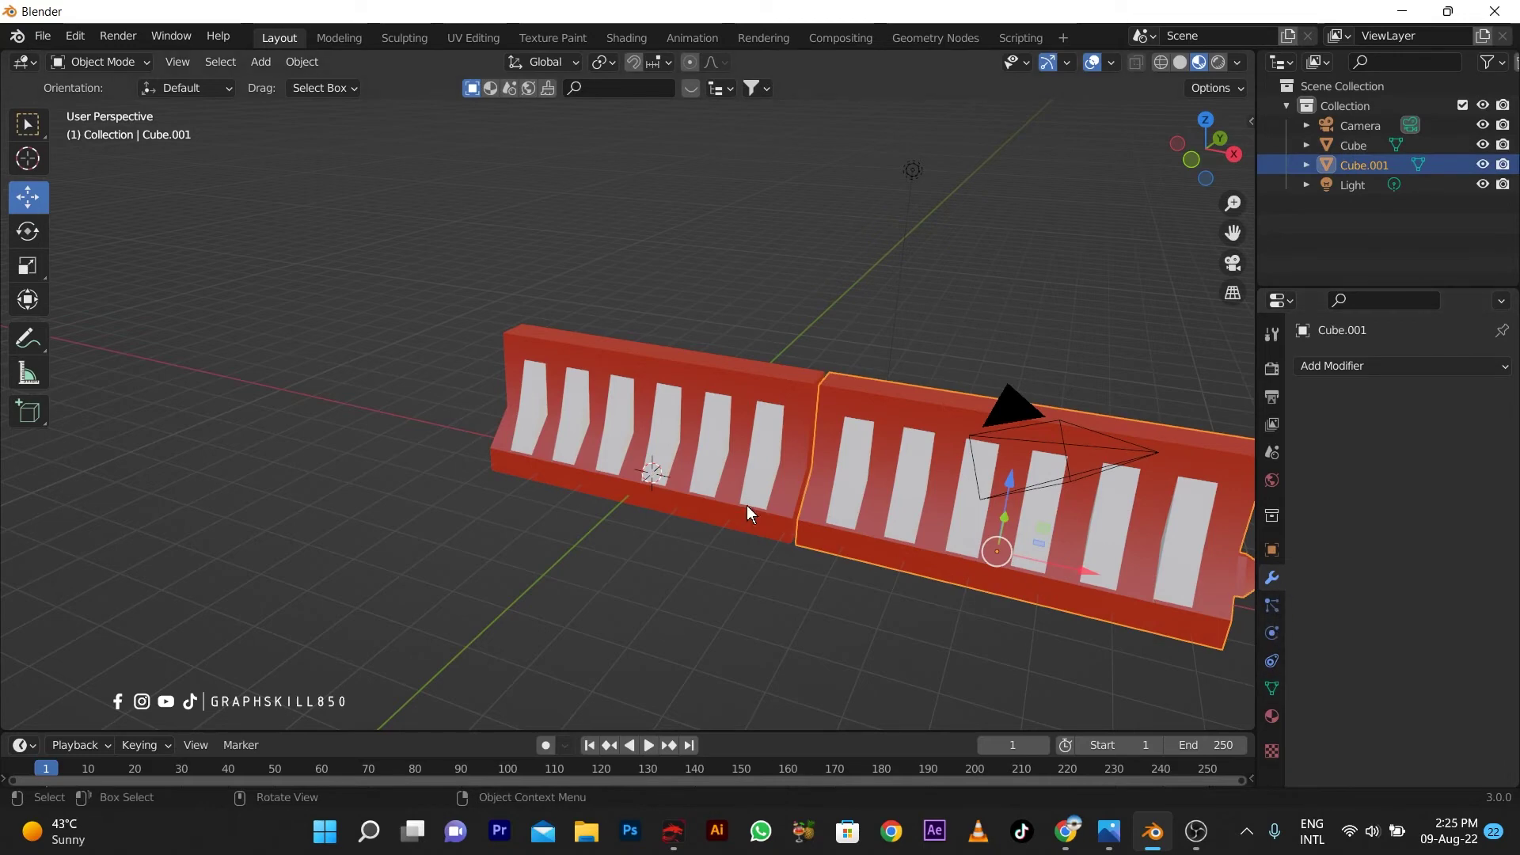
pyautogui.moveTo(746, 507)
pyautogui.mouseDown(button='middle')
pyautogui.moveTo(901, 520)
pyautogui.moveTo(1223, 630)
pyautogui.mouseUp(button='middle')
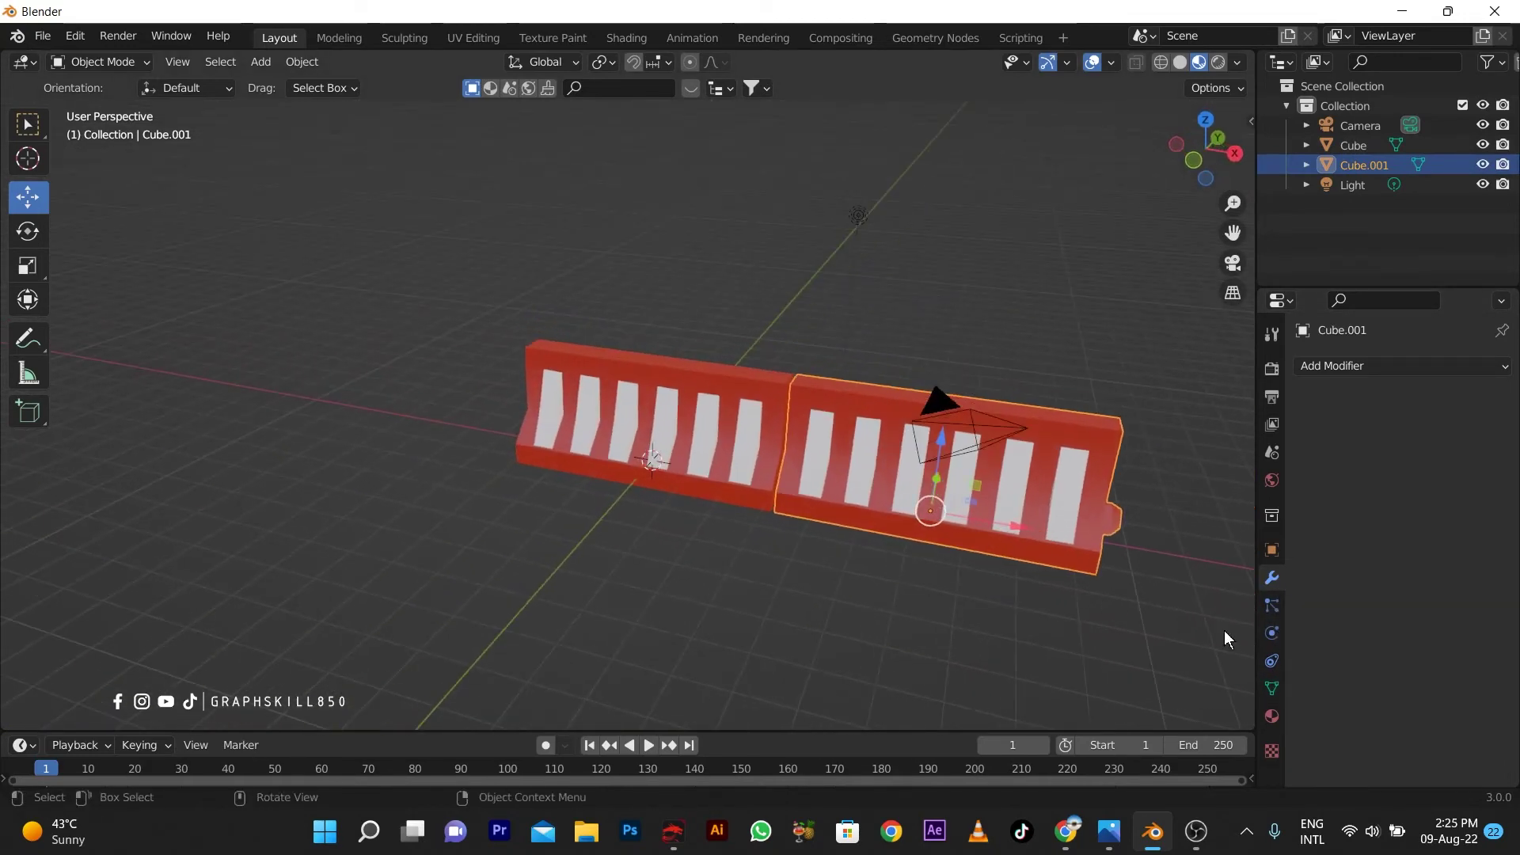
# - Try a Boolean modifier on Cube.001 with Cube as cutter, then undo the assignment
pyautogui.click(1344, 364)
pyautogui.click(1133, 463)
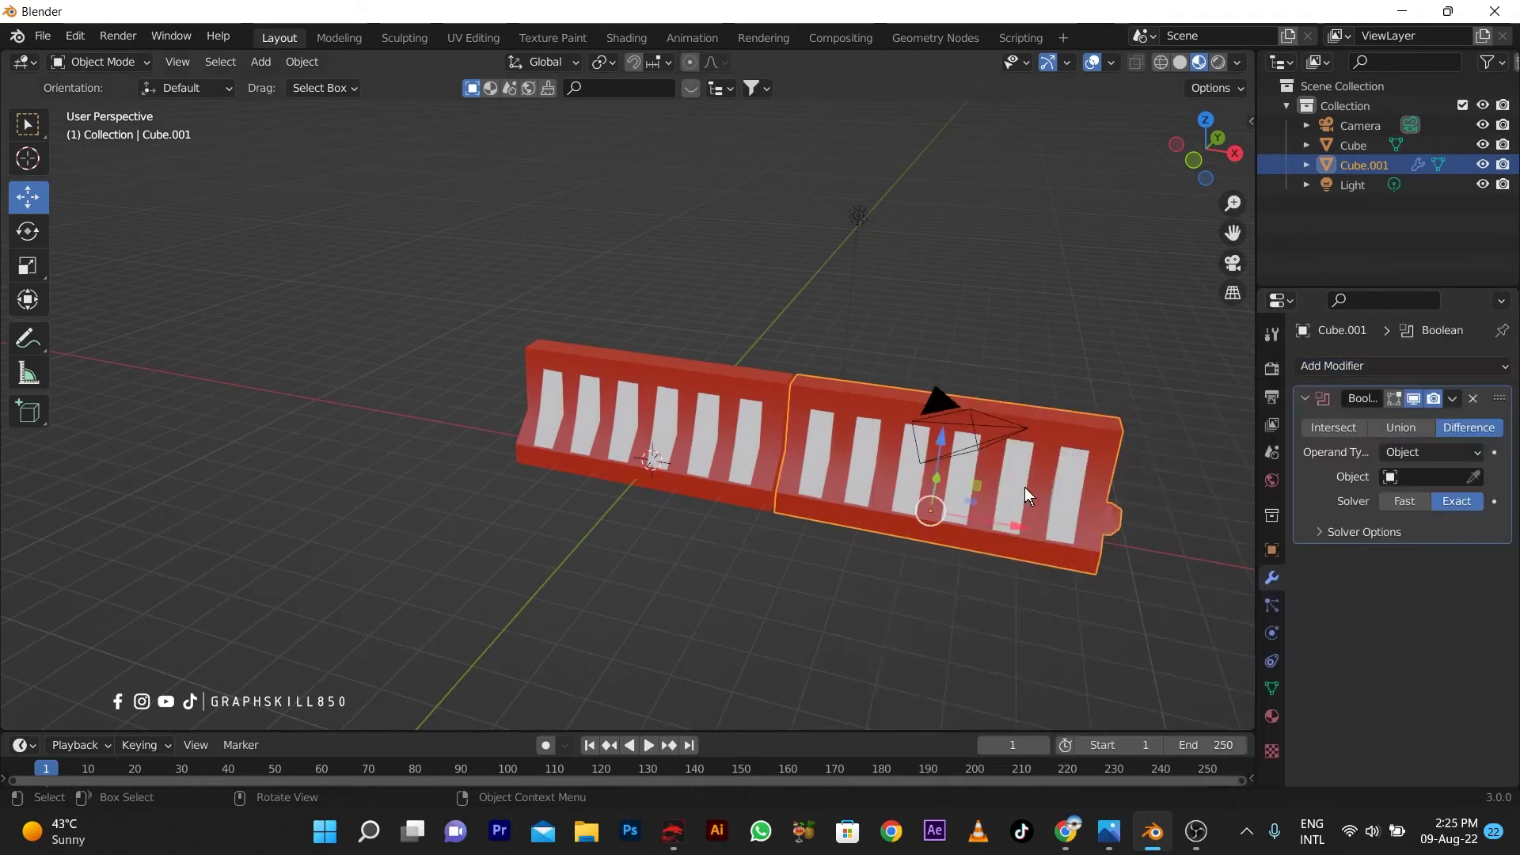
pyautogui.click(1450, 478)
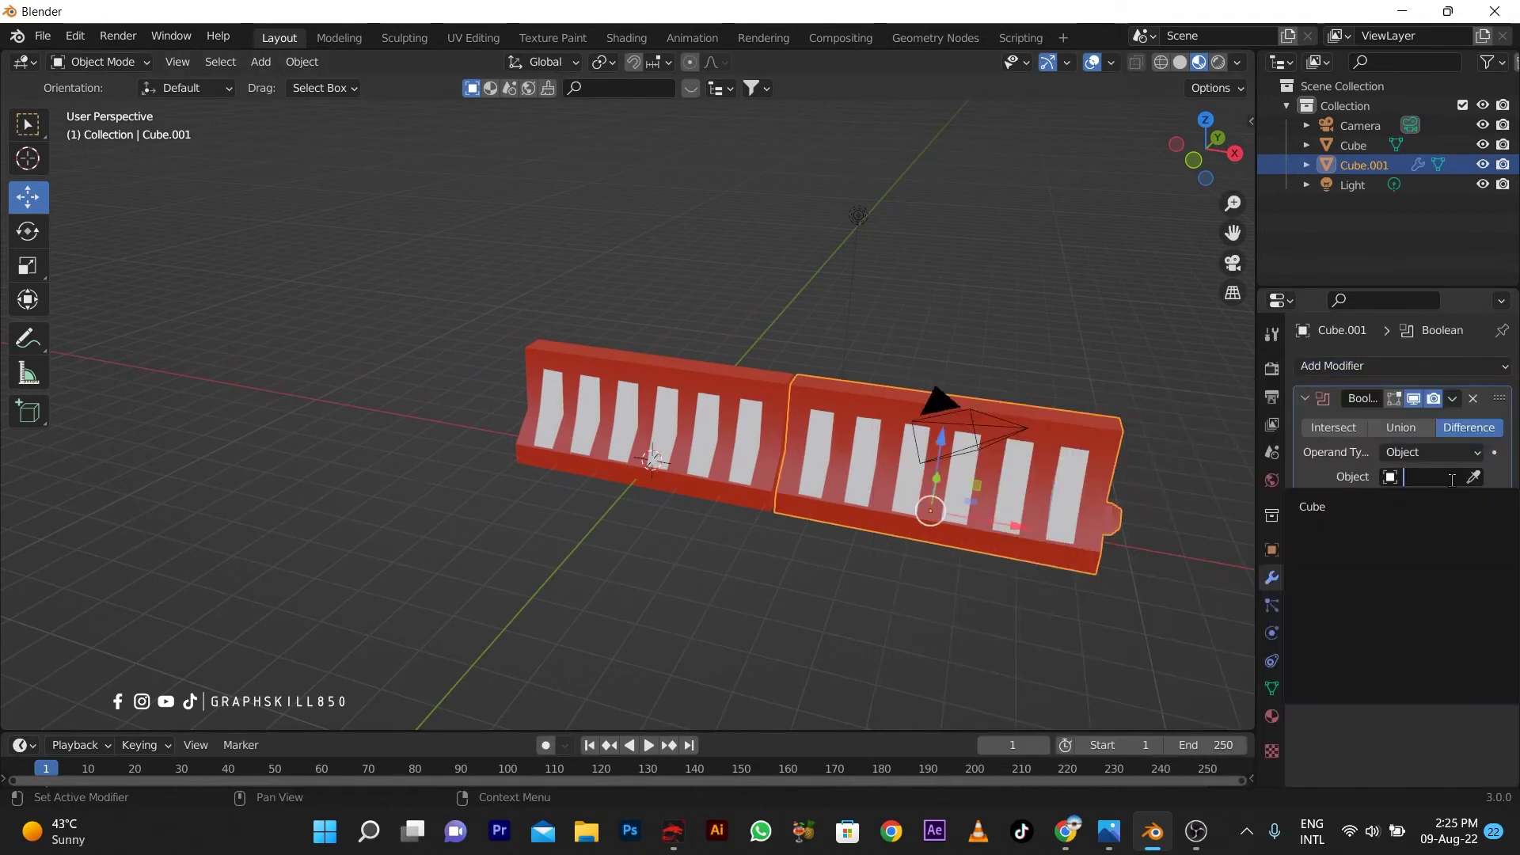
pyautogui.click(1322, 507)
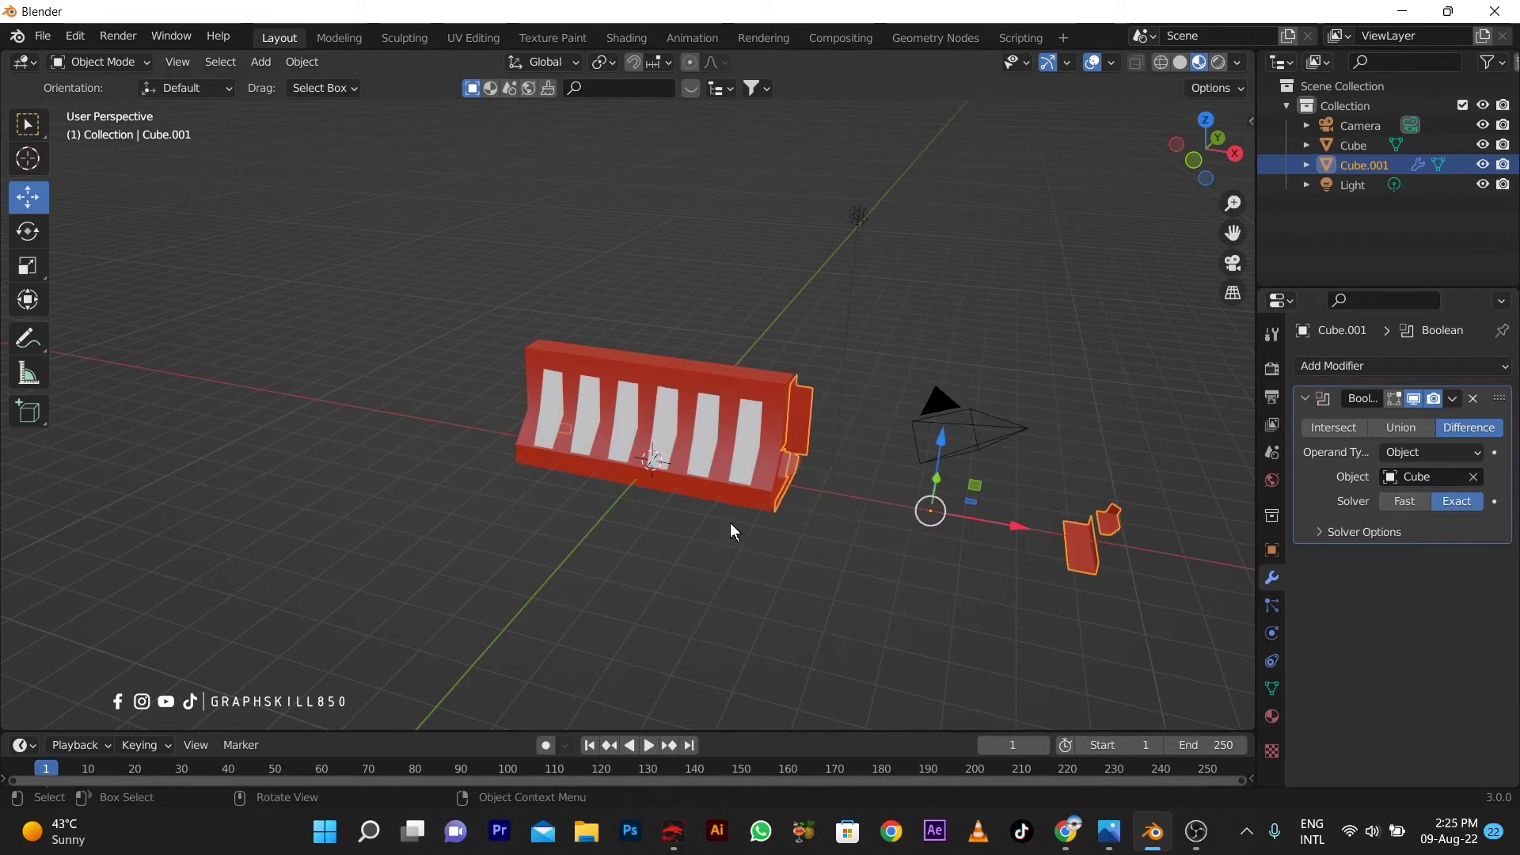
pyautogui.hotkey('ctrl', 'z')
# - Delete the duplicate Cube.001 and select the original barrier Cube
pyautogui.moveTo(751, 520)
pyautogui.mouseDown(button='middle')
pyautogui.moveTo(639, 520)
pyautogui.moveTo(1004, 532)
pyautogui.mouseUp(button='middle')
pyautogui.press('Delete')
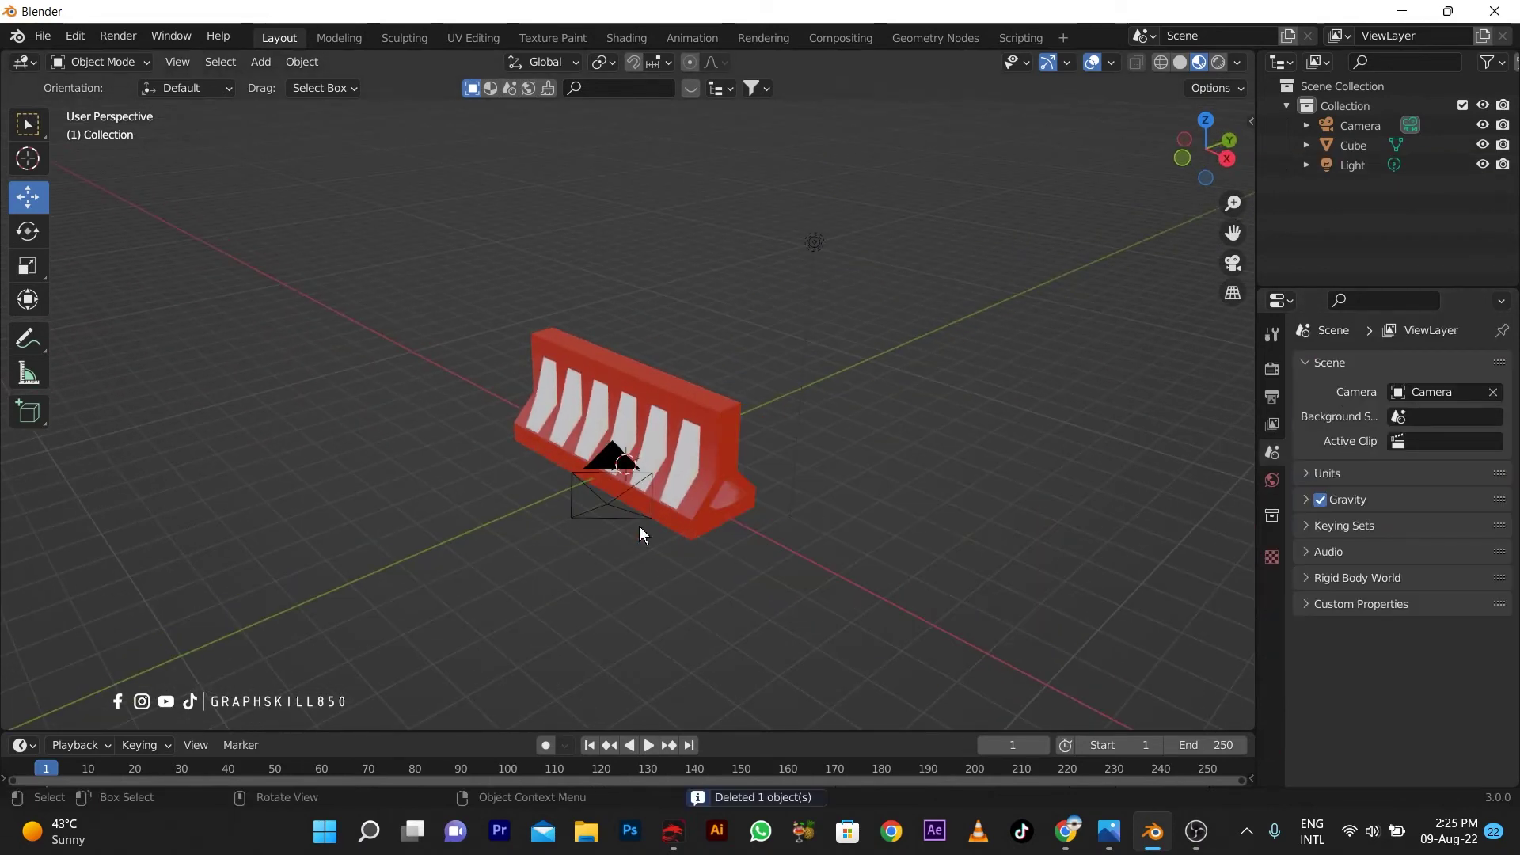
pyautogui.moveTo(639, 525)
pyautogui.mouseDown(button='middle')
pyautogui.moveTo(692, 540)
pyautogui.moveTo(601, 523)
pyautogui.moveTo(732, 522)
pyautogui.mouseUp(button='middle')
pyautogui.scroll(3, 691, 477)
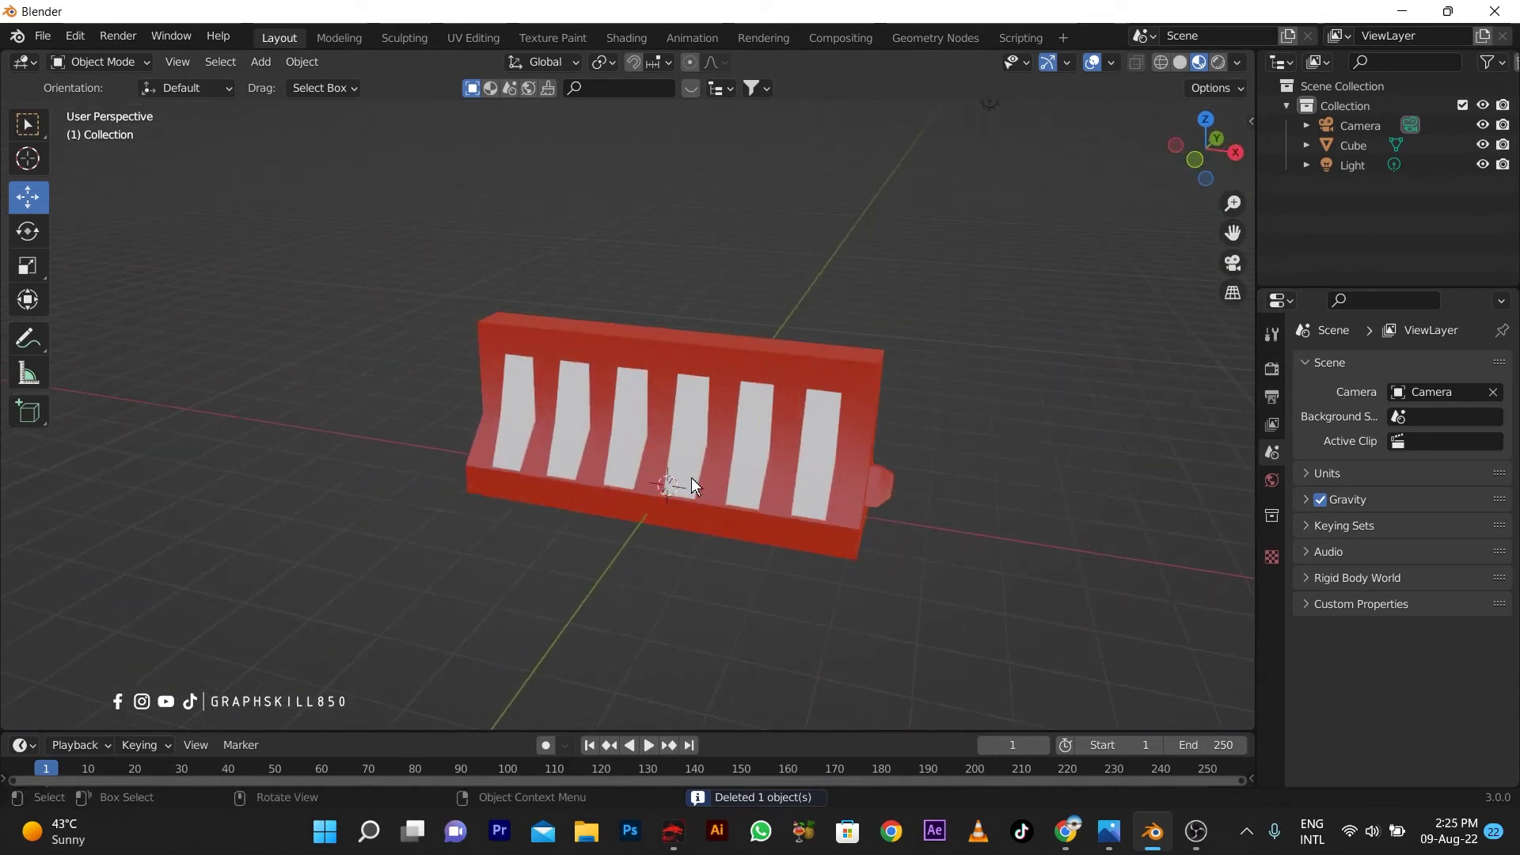
pyautogui.moveTo(490, 496)
pyautogui.mouseDown(button='middle')
pyautogui.moveTo(662, 505)
pyautogui.moveTo(770, 488)
pyautogui.moveTo(830, 528)
pyautogui.moveTo(639, 426)
pyautogui.moveTo(501, 440)
pyautogui.mouseUp(button='middle')
pyautogui.click(639, 432)
# - In Edit Mode, cut a centred edge loop along the barrier's top
pyautogui.press('Tab')
pyautogui.moveTo(661, 365)
pyautogui.mouseDown(button='middle')
pyautogui.moveTo(712, 368)
pyautogui.moveTo(510, 368)
pyautogui.mouseUp(button='middle')
pyautogui.scroll(2, 509, 368)
pyautogui.hotkey('ctrl', 'r')
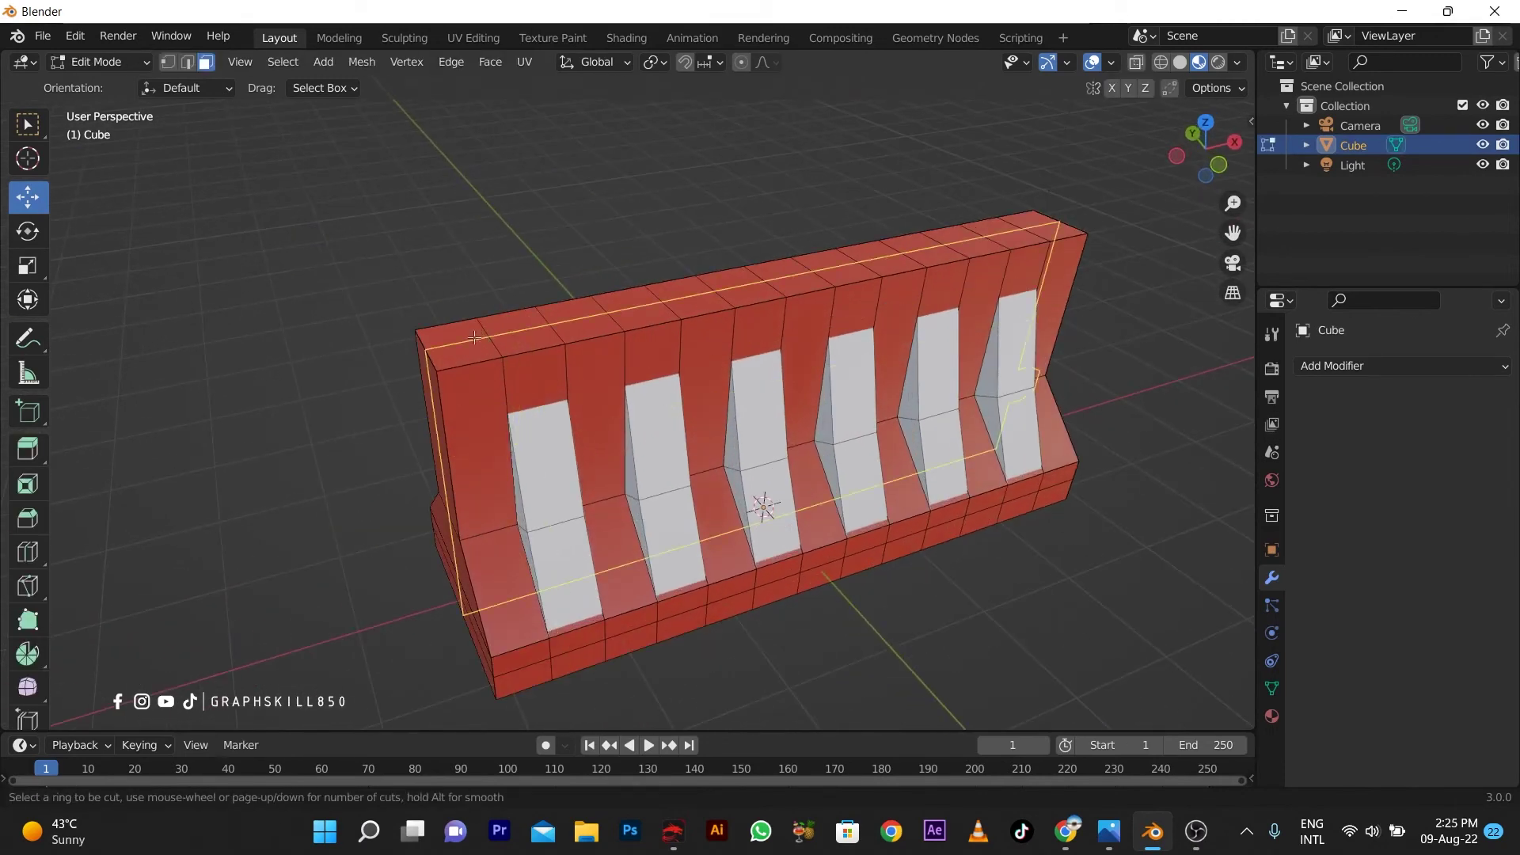
pyautogui.click(433, 342)
pyautogui.rightClick(433, 342)
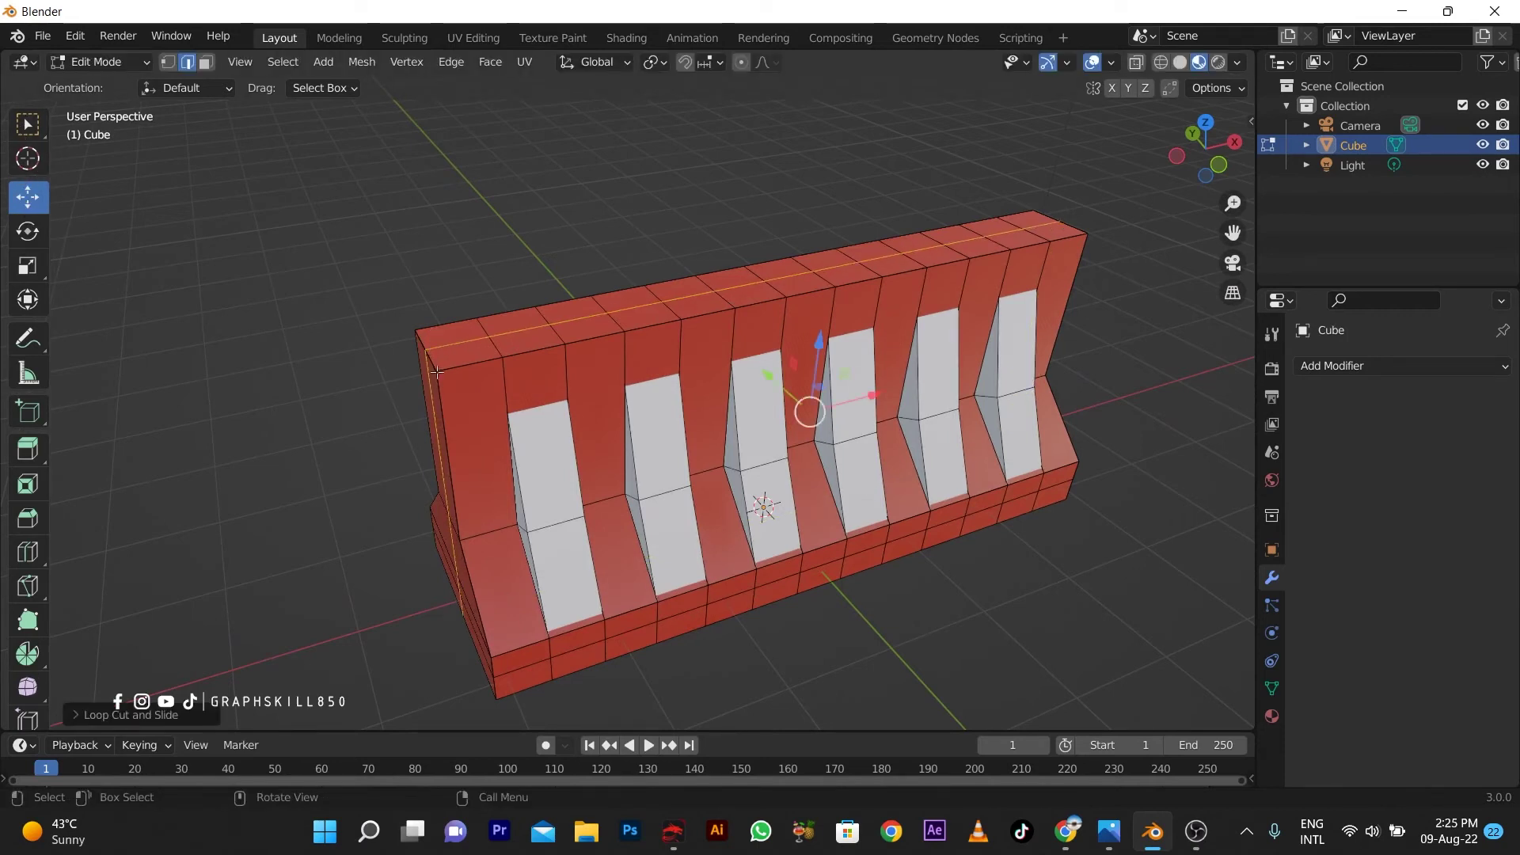
# - Select the top ridge edge loop and raise it straight up along Z
pyautogui.click(463, 366)
pyautogui.click(441, 349)
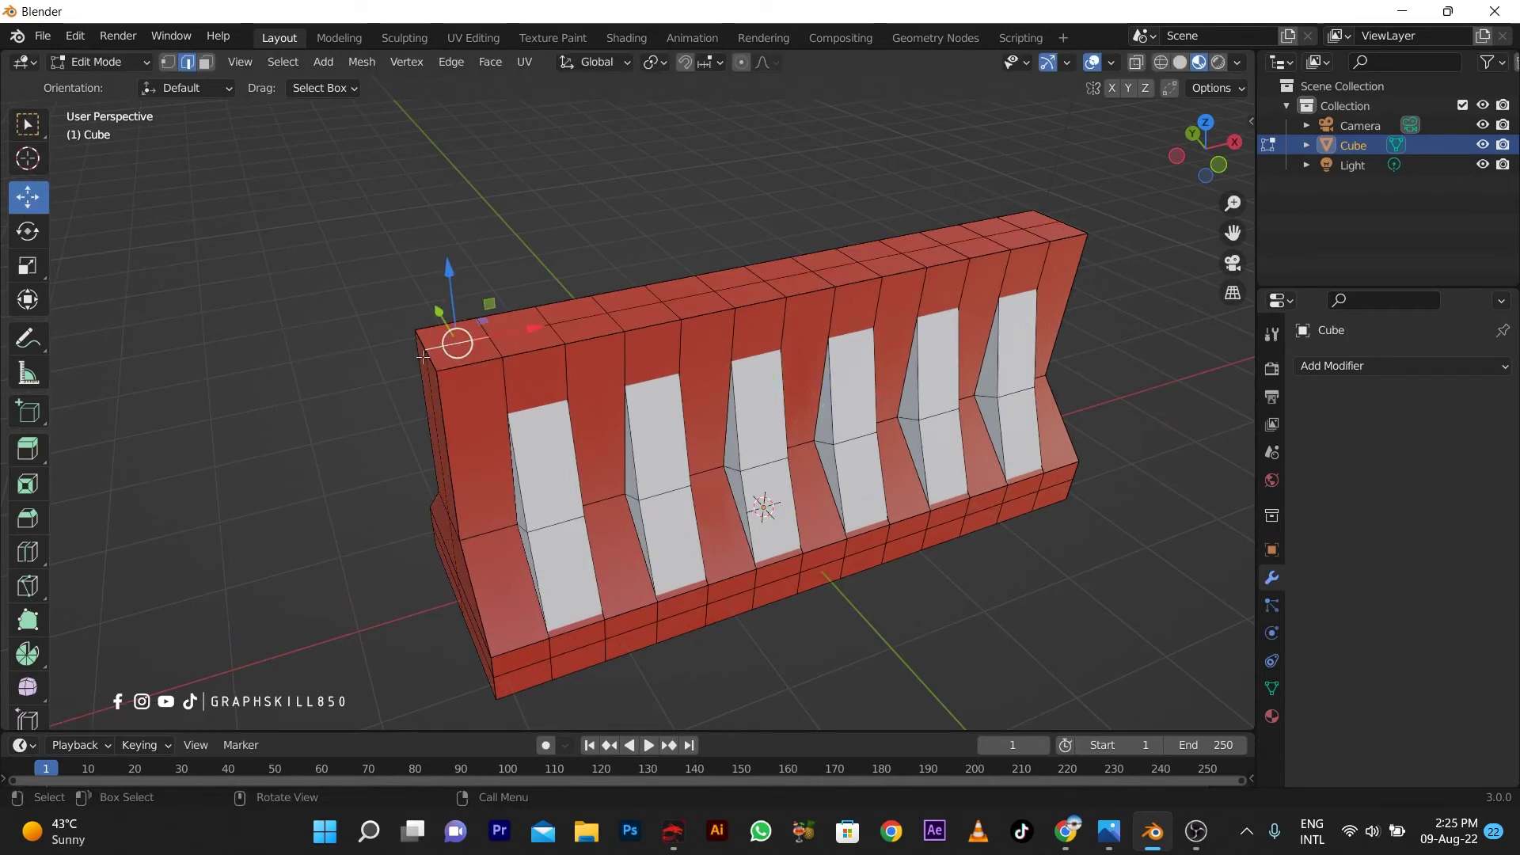
pyautogui.keyDown('alt'); pyautogui.click(424, 358); pyautogui.keyUp('alt')
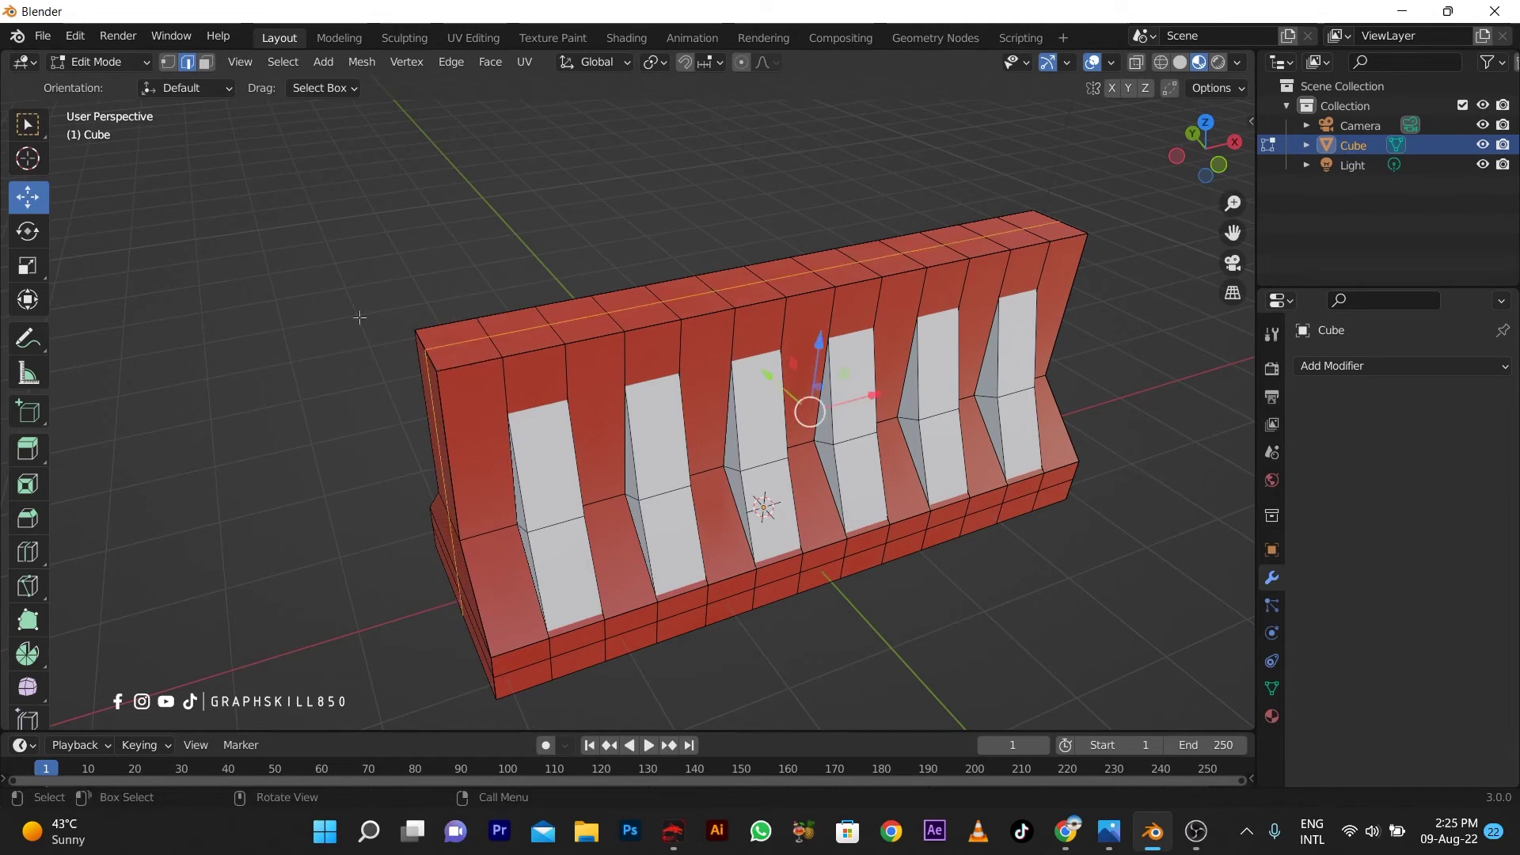
pyautogui.keyDown('alt'); pyautogui.click(443, 341); pyautogui.keyUp('alt')
pyautogui.keyDown('alt'); pyautogui.click(516, 338); pyautogui.keyUp('alt')
pyautogui.moveTo(547, 335)
pyautogui.mouseDown(button='middle')
pyautogui.moveTo(401, 427)
pyautogui.moveTo(520, 428)
pyautogui.mouseUp(button='middle')
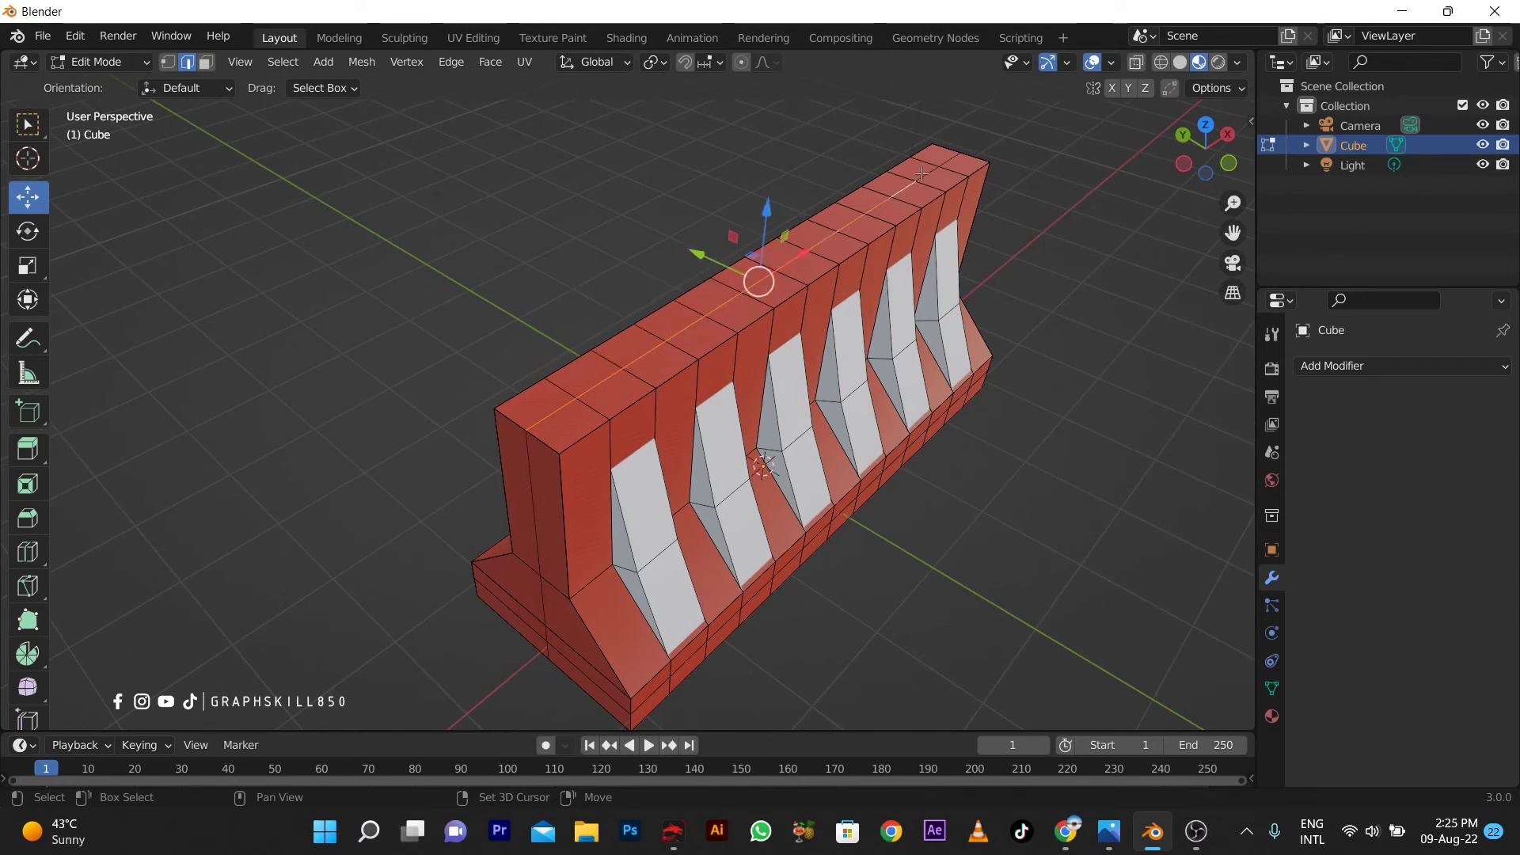
pyautogui.moveTo(763, 292); pyautogui.dragTo(784, 238, button='middle')
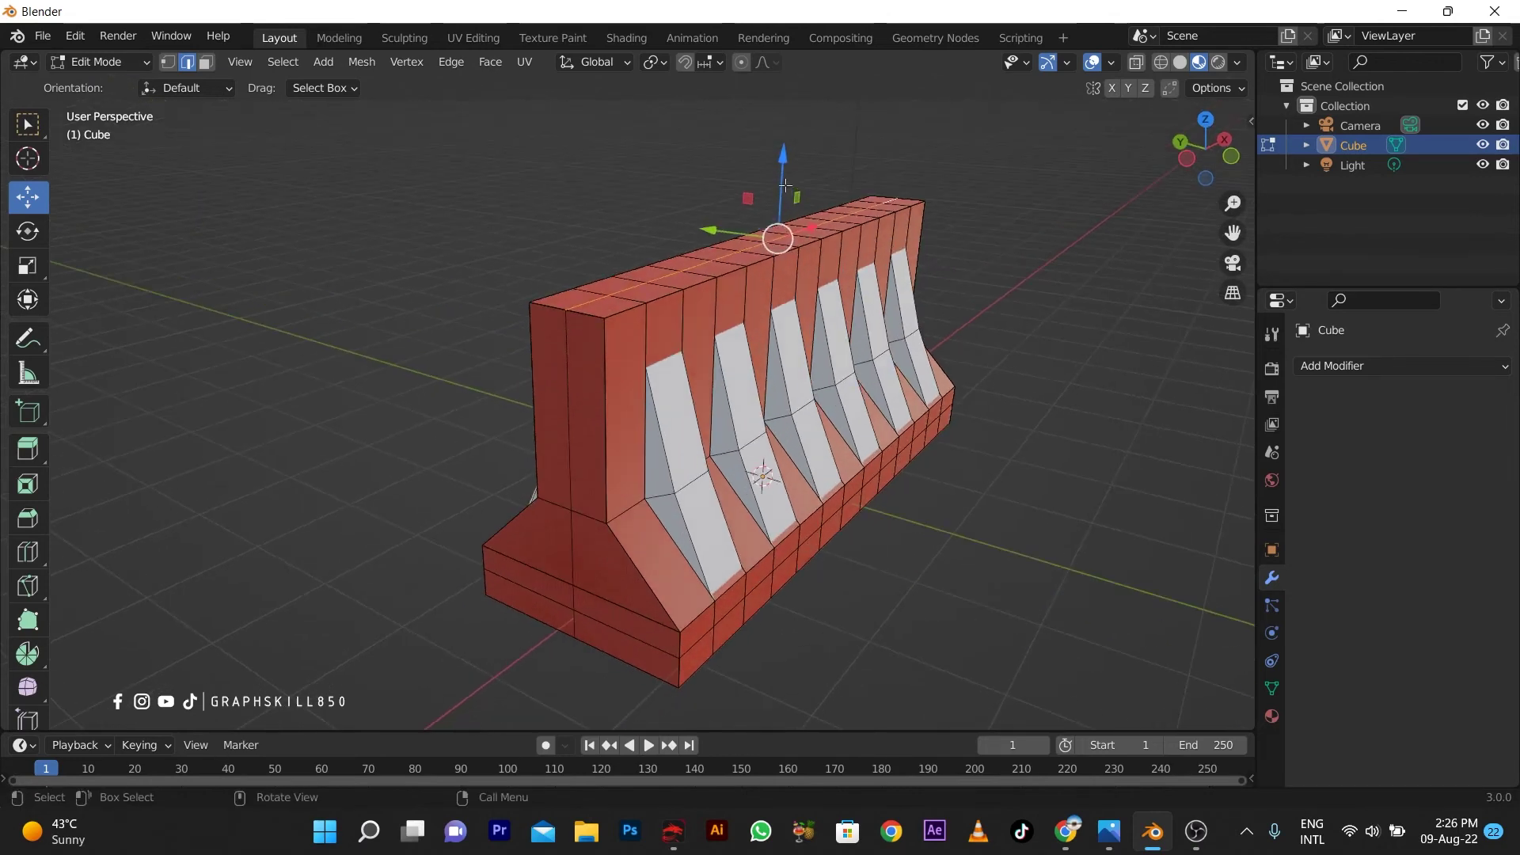
pyautogui.press('g')
pyautogui.press('z')
pyautogui.click(789, 203)
# - Bevel the raised ridge into a rounded multi-segment edge and return to Object Mode
pyautogui.hotkey('ctrl', 'b')
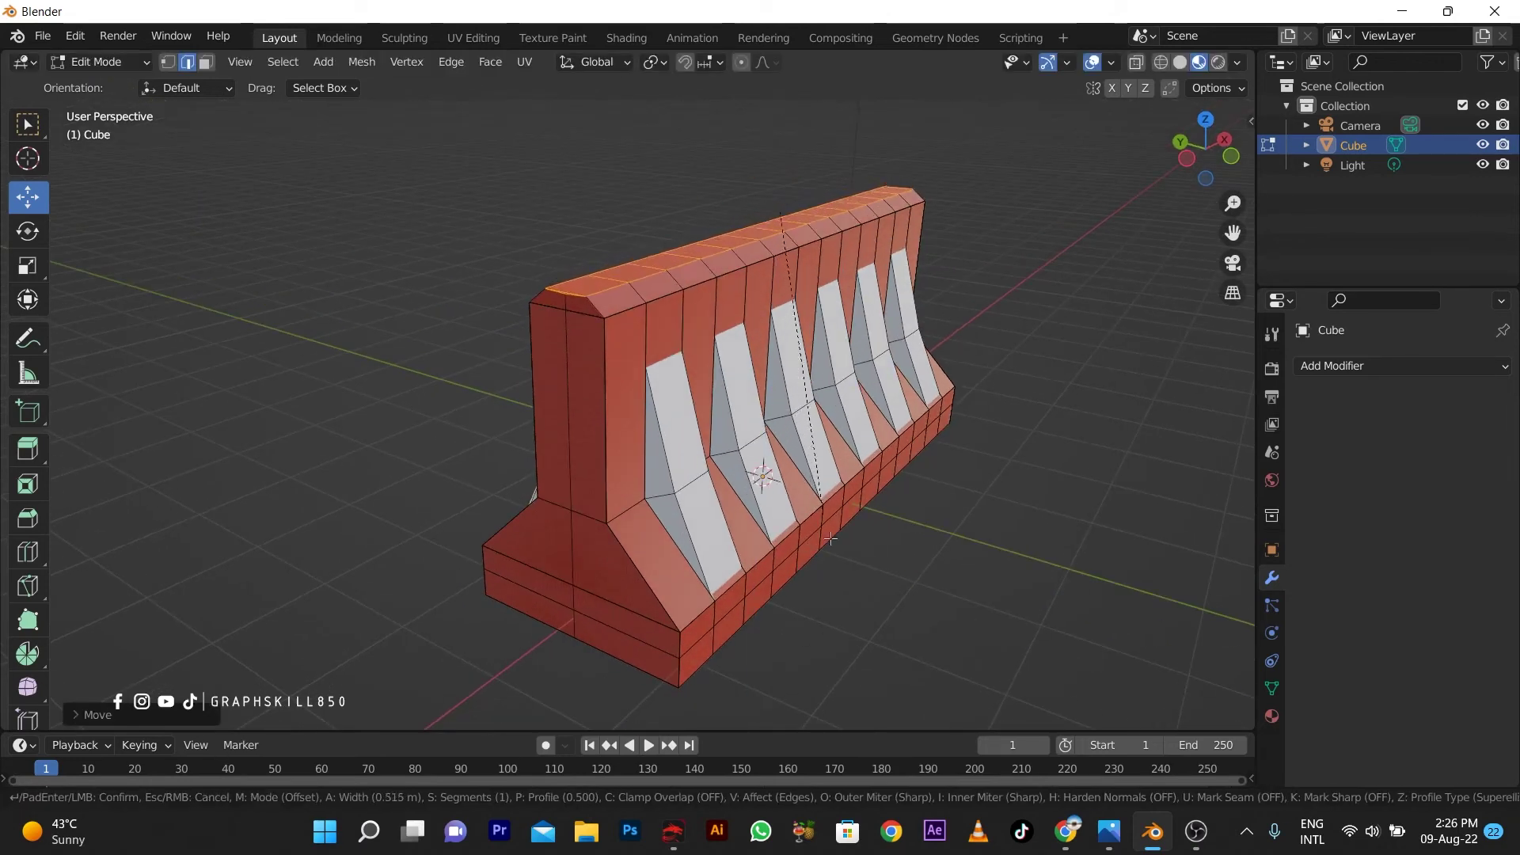
pyautogui.scroll(9, 831, 555)
pyautogui.click(831, 587)
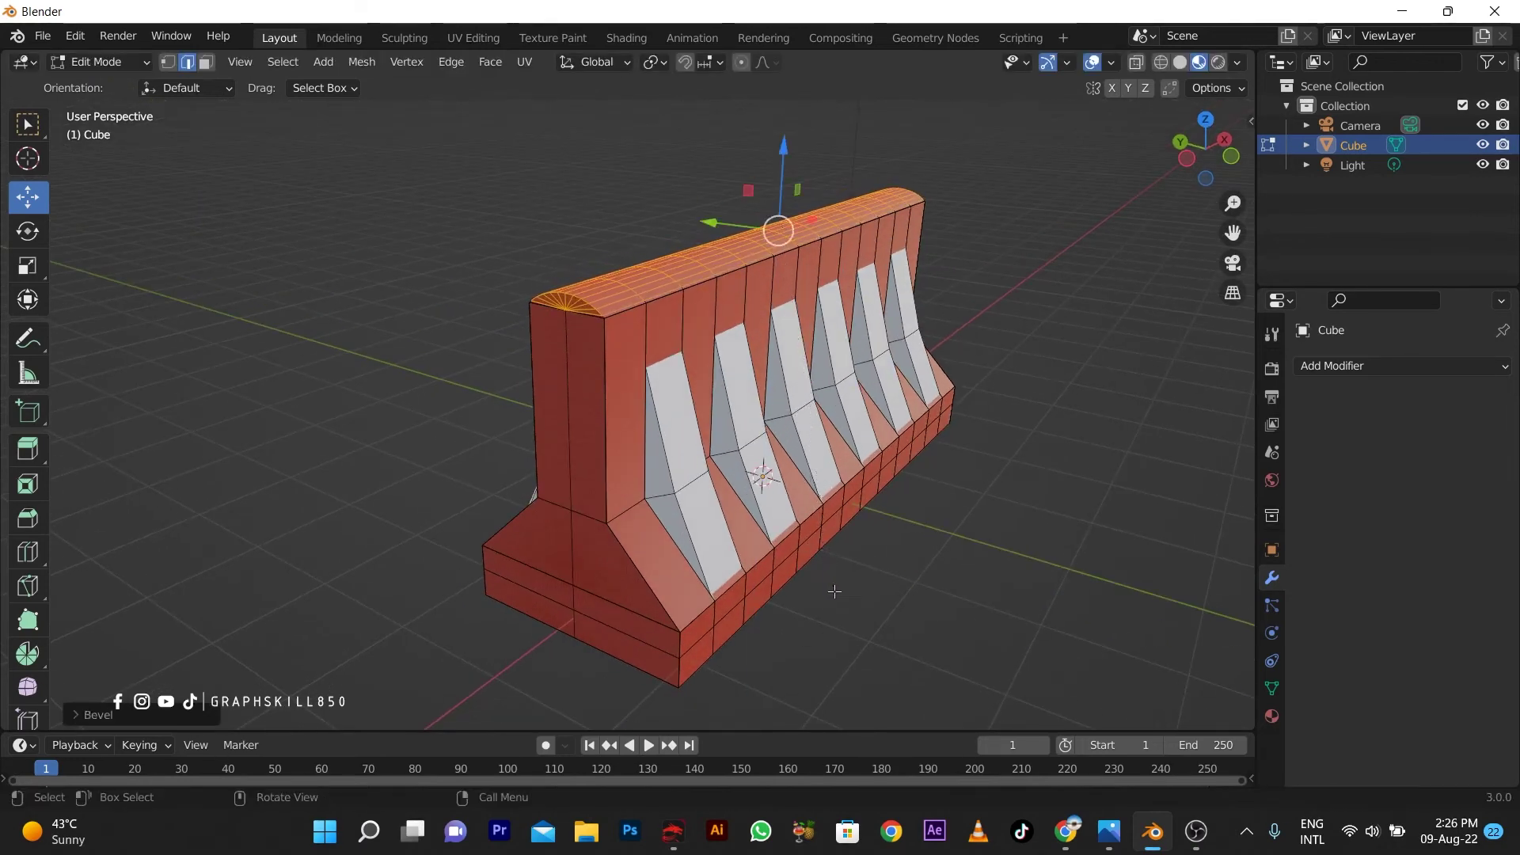
pyautogui.moveTo(894, 439)
pyautogui.mouseDown(button='middle')
pyautogui.moveTo(804, 509)
pyautogui.moveTo(644, 435)
pyautogui.moveTo(573, 380)
pyautogui.moveTo(788, 395)
pyautogui.moveTo(1052, 378)
pyautogui.moveTo(749, 395)
pyautogui.moveTo(815, 427)
pyautogui.mouseUp(button='middle')
pyautogui.press('Tab')
# - Lower the red Material.001's Principled BSDF roughness to about 0.197 for a glossy finish
pyautogui.click(1271, 716)
pyautogui.scroll(-3, 1393, 649)
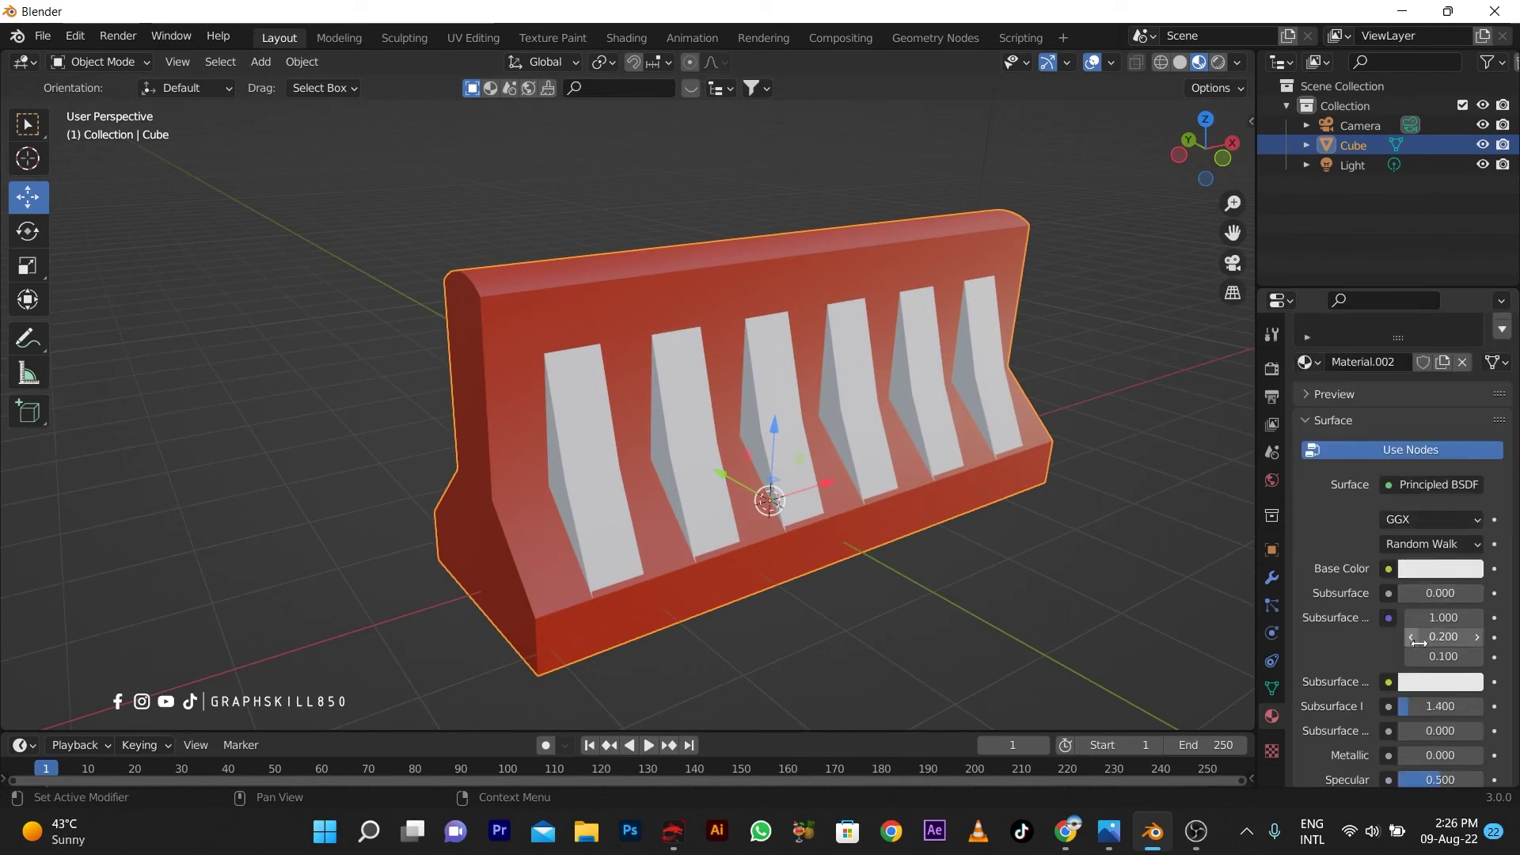
pyautogui.scroll(-4, 1448, 658)
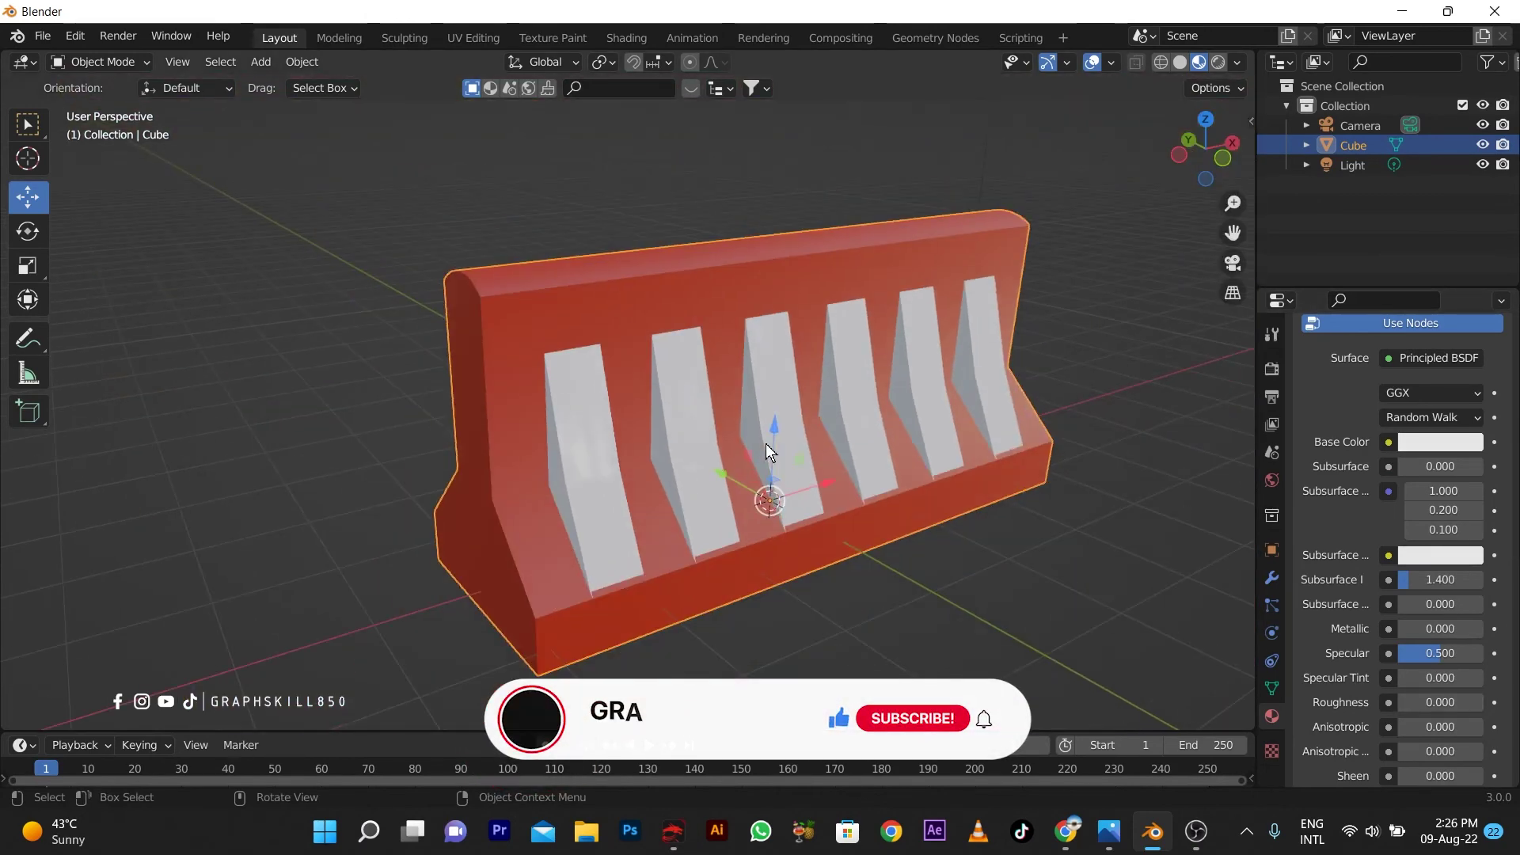
pyautogui.moveTo(767, 443); pyautogui.dragTo(852, 477, button='middle')
pyautogui.scroll(4, 1385, 427)
pyautogui.scroll(4, 1360, 394)
pyautogui.click(1360, 371)
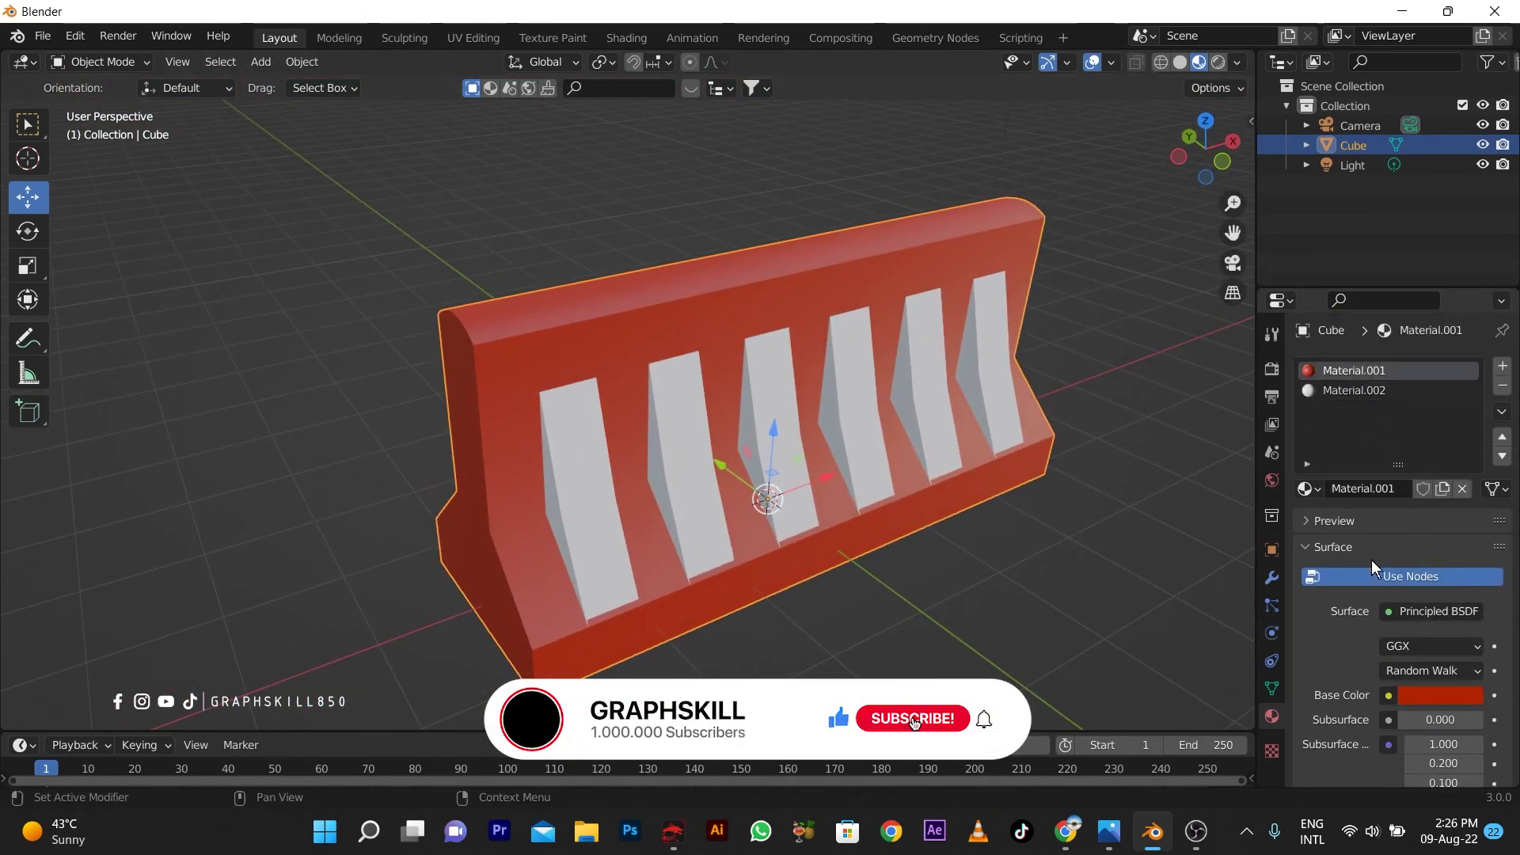
pyautogui.scroll(-8, 1371, 559)
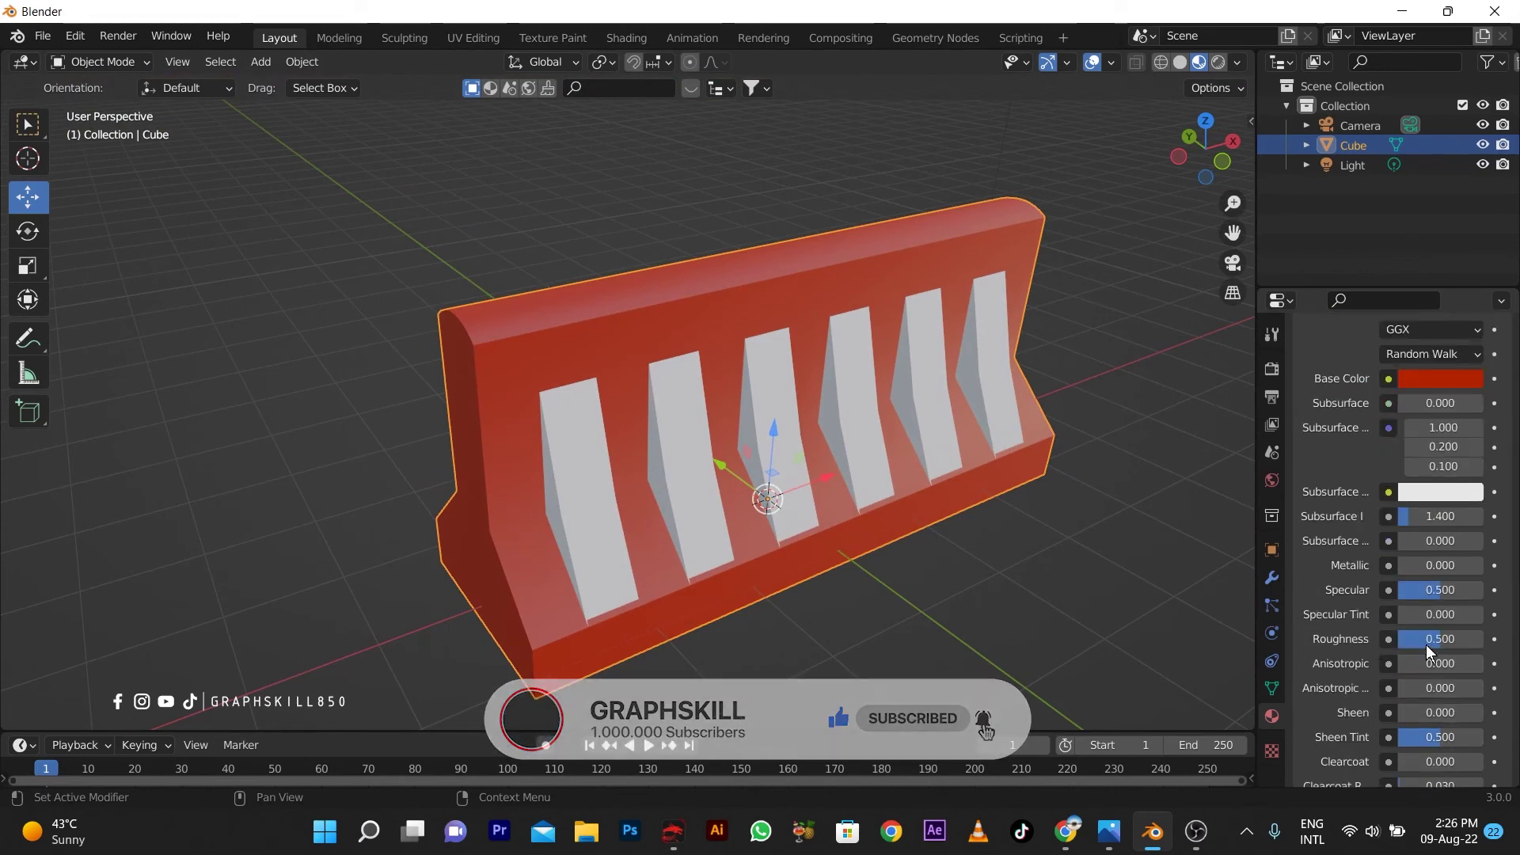
pyautogui.moveTo(1426, 639)
pyautogui.mouseDown()
pyautogui.moveTo(1369, 639)
pyautogui.moveTo(1386, 639)
pyautogui.mouseUp()
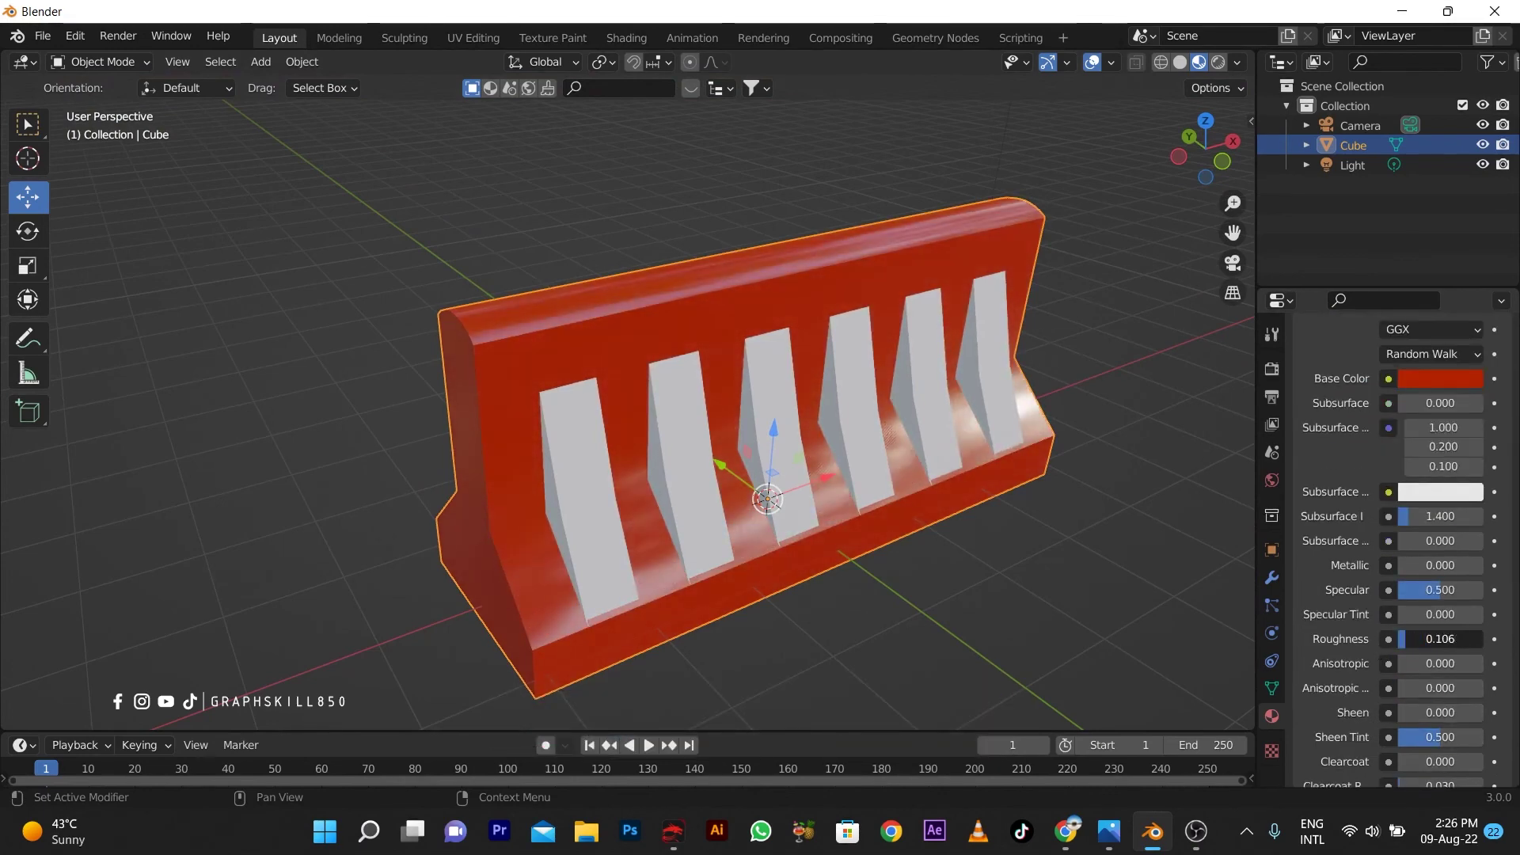
pyautogui.moveTo(774, 399)
pyautogui.mouseDown(button='middle')
pyautogui.moveTo(491, 364)
pyautogui.moveTo(542, 352)
pyautogui.moveTo(698, 369)
pyautogui.moveTo(730, 388)
pyautogui.moveTo(725, 324)
pyautogui.moveTo(656, 457)
pyautogui.moveTo(490, 412)
pyautogui.mouseUp(button='middle')
pyautogui.press('Tab')
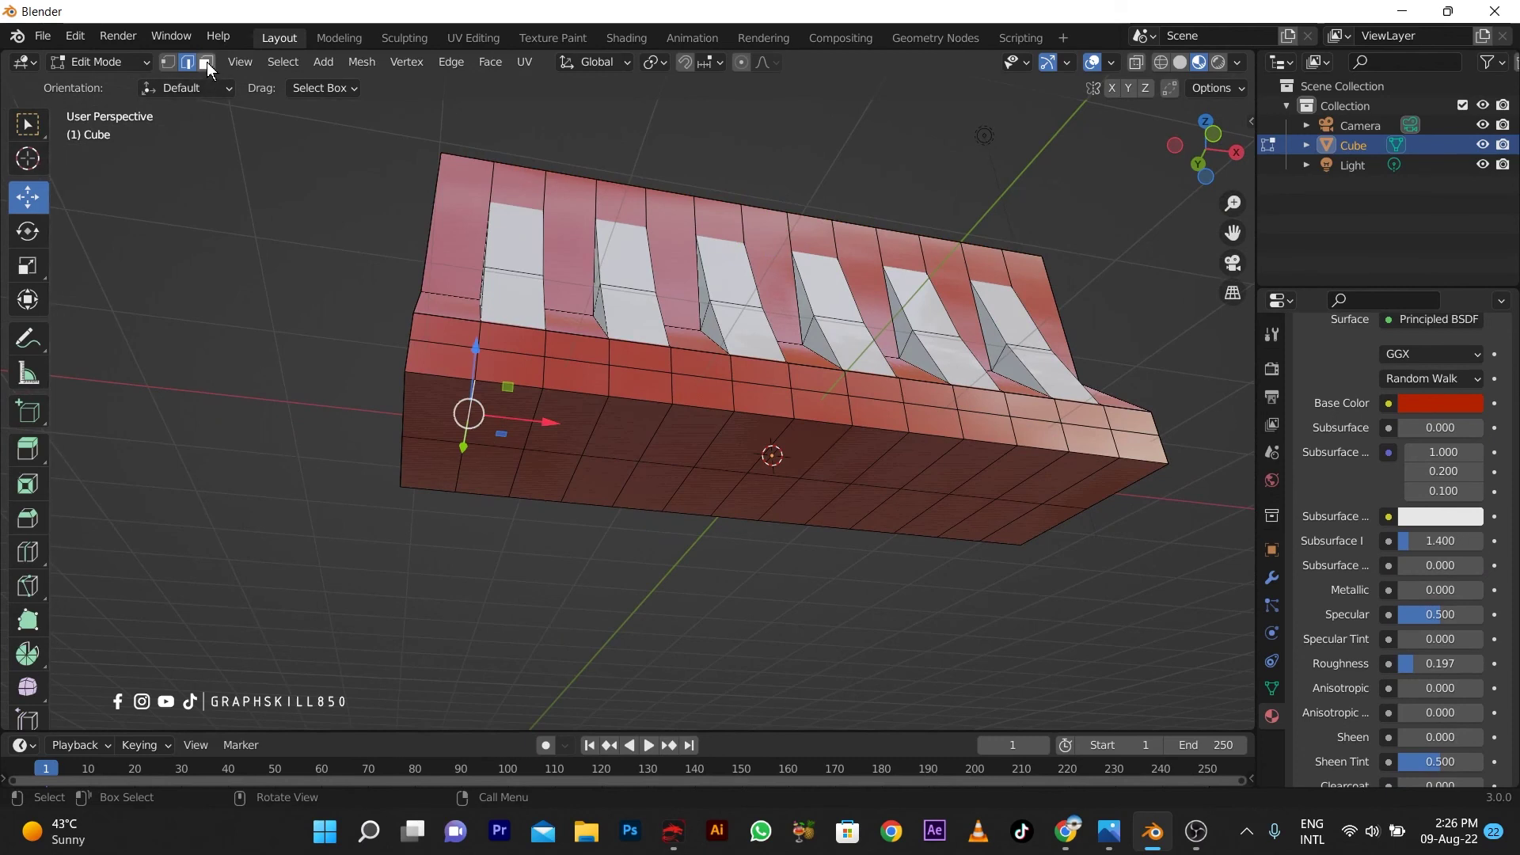
# - Select alternating columns of base faces along the barrier's underside
pyautogui.click(510, 427)
pyautogui.keyDown('shift'); pyautogui.click(487, 471); pyautogui.keyUp('shift')
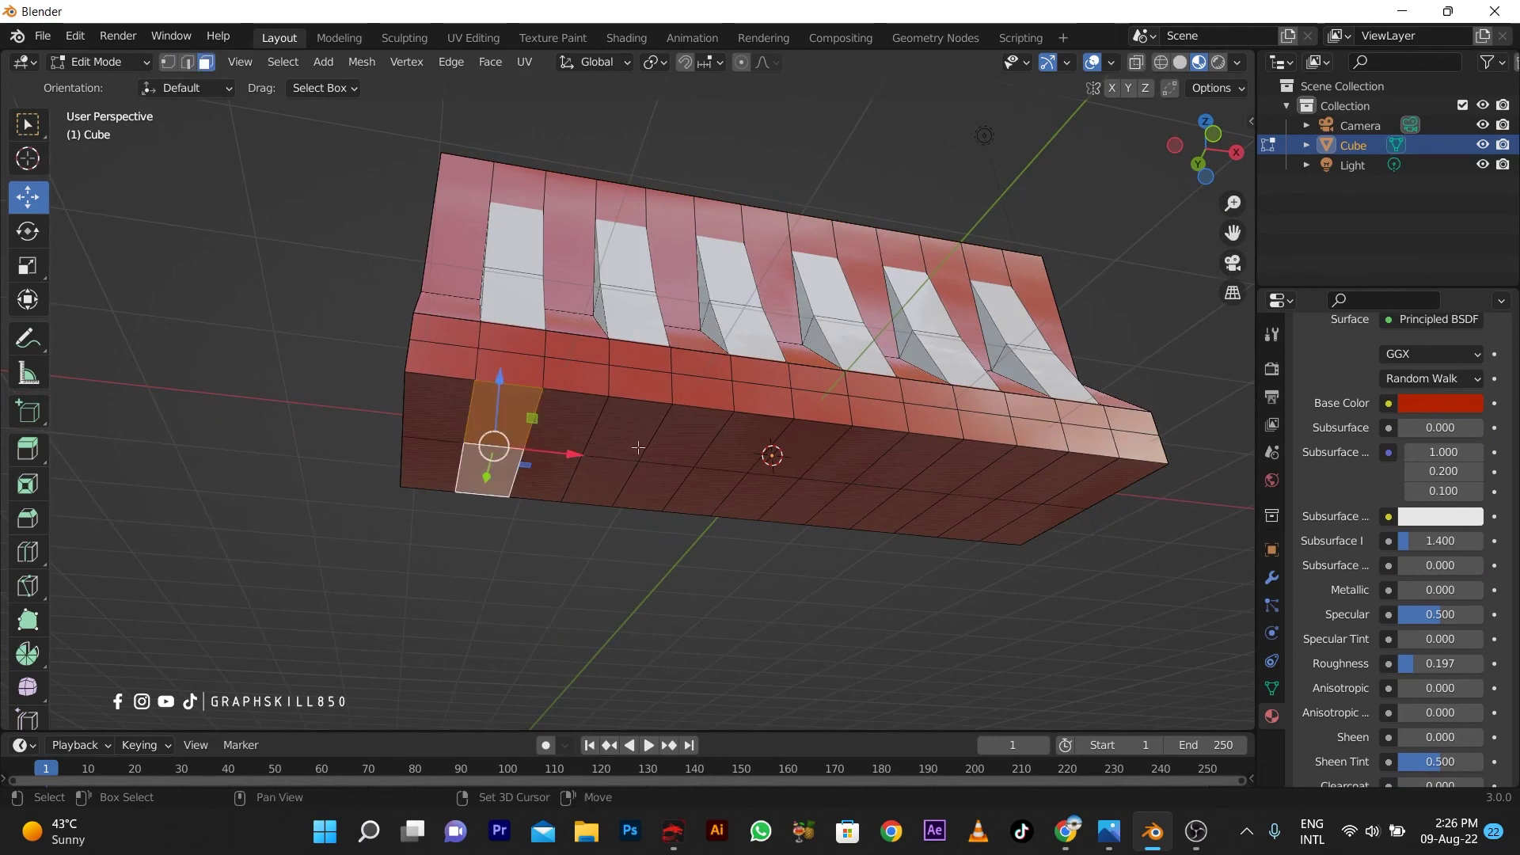
pyautogui.keyDown('shift'); pyautogui.click(633, 444); pyautogui.keyUp('shift')
pyautogui.keyDown('shift'); pyautogui.click(606, 494); pyautogui.keyUp('shift')
pyautogui.keyDown('shift'); pyautogui.click(717, 451); pyautogui.keyUp('shift')
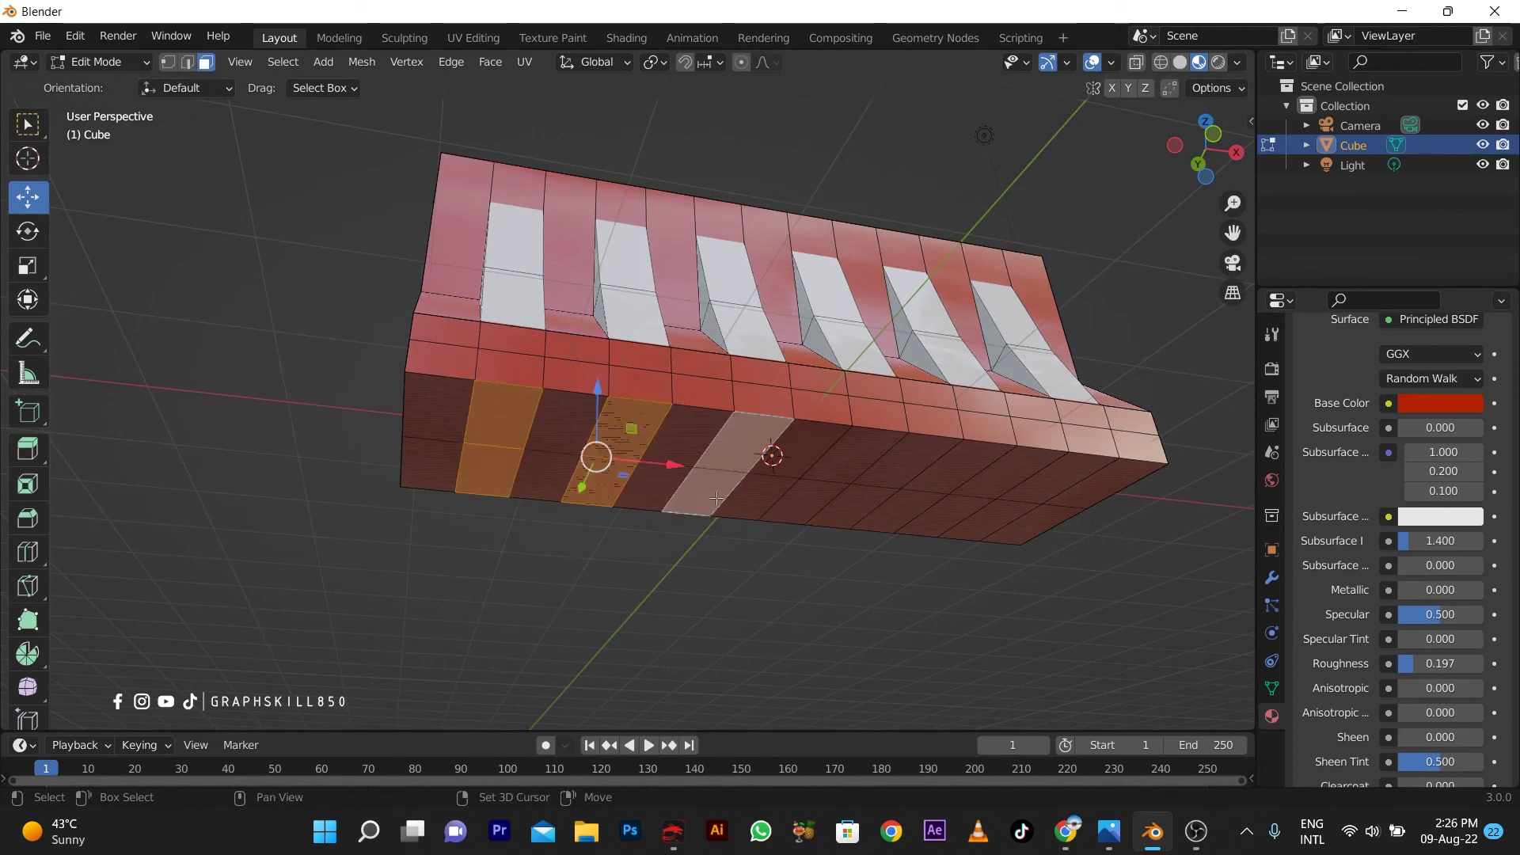
pyautogui.keyDown('shift'); pyautogui.click(716, 451); pyautogui.keyUp('shift')
pyautogui.keyDown('shift'); pyautogui.click(846, 457); pyautogui.keyUp('shift')
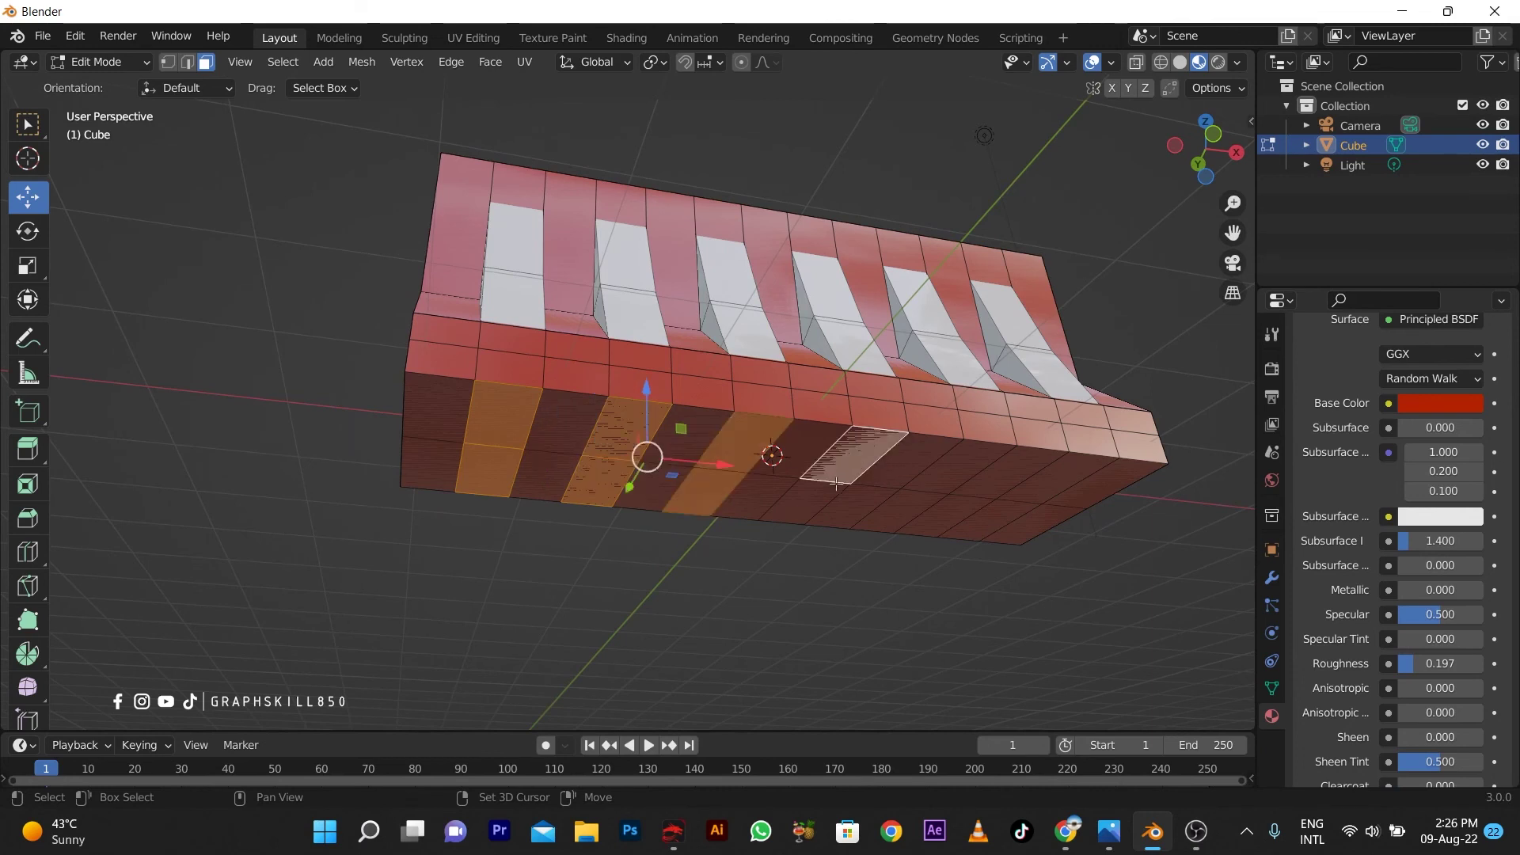
pyautogui.keyDown('shift'); pyautogui.click(819, 500); pyautogui.keyUp('shift')
pyautogui.keyDown('shift'); pyautogui.click(956, 488); pyautogui.keyUp('shift')
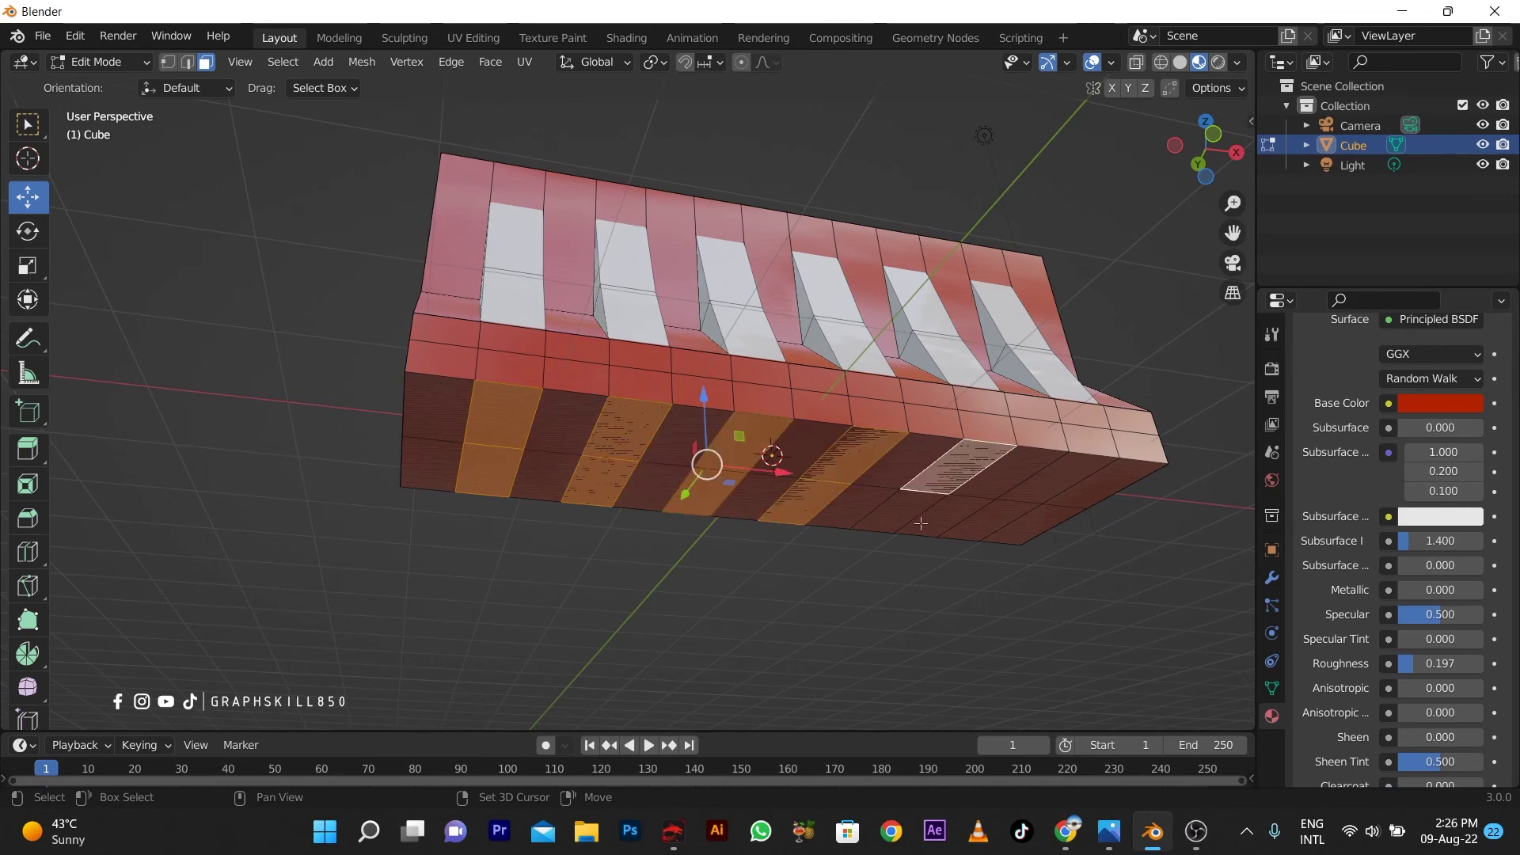
pyautogui.keyDown('shift'); pyautogui.click(906, 521); pyautogui.keyUp('shift')
pyautogui.keyDown('shift'); pyautogui.click(1075, 479); pyautogui.keyUp('shift')
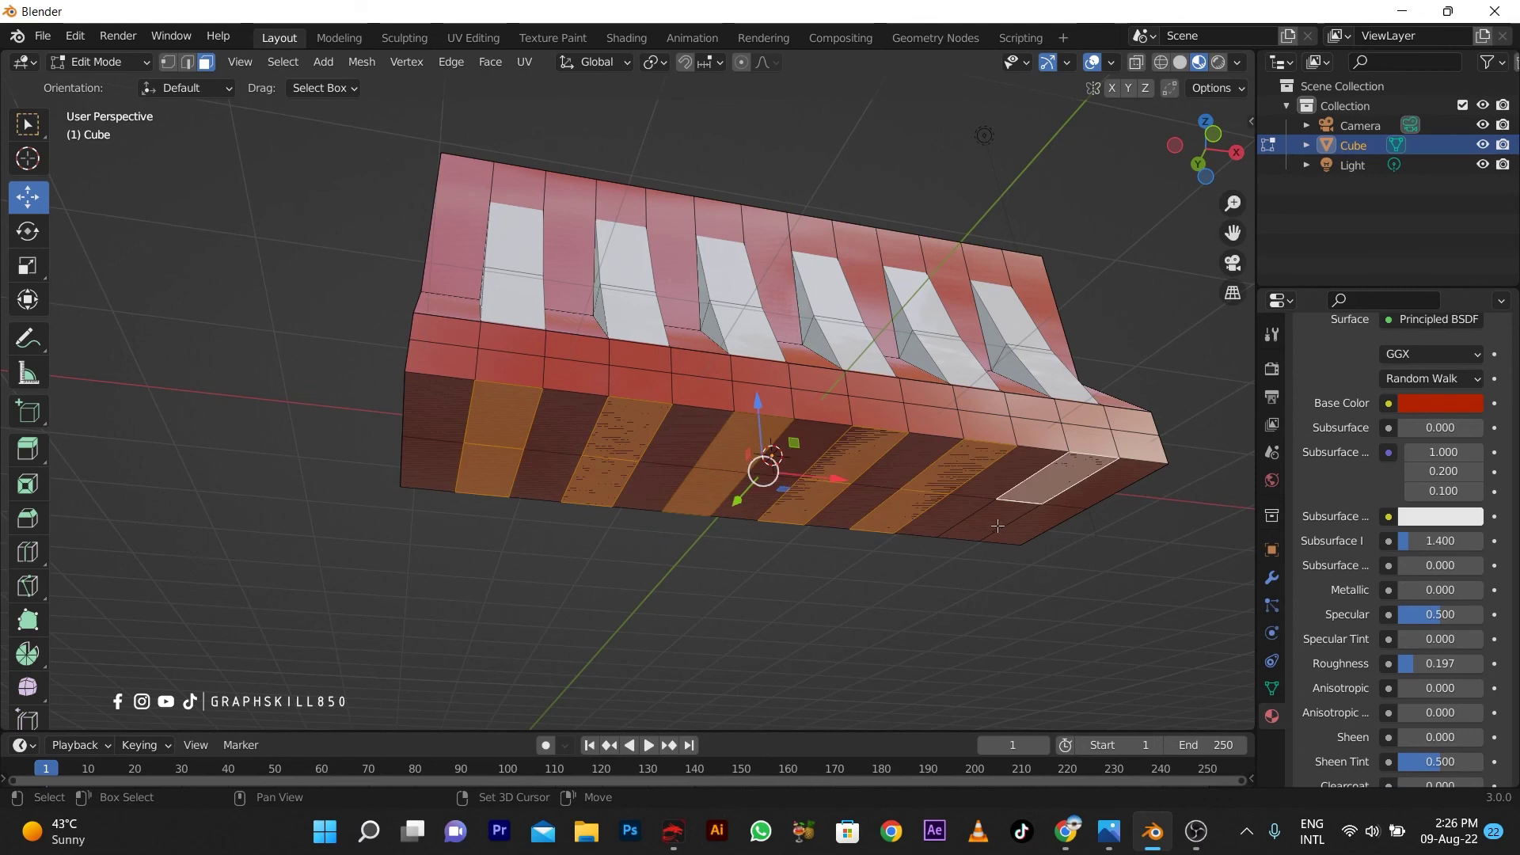
pyautogui.keyDown('shift'); pyautogui.click(998, 516); pyautogui.keyUp('shift')
# - Extrude the selected base faces downward into feet
pyautogui.press('e')
pyautogui.click(862, 615)
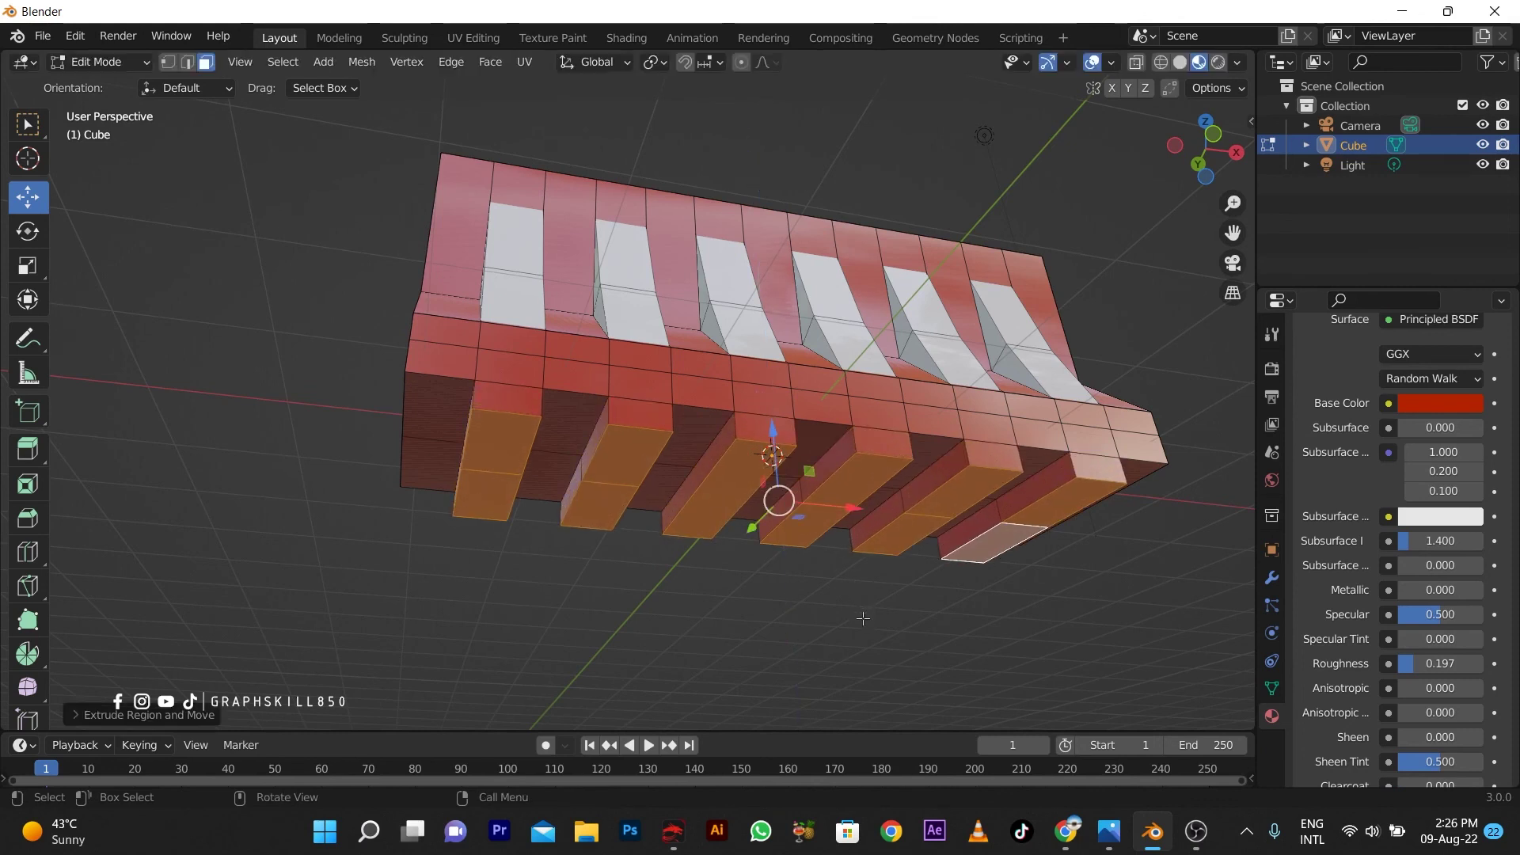
pyautogui.press('g')
pyautogui.rightClick(845, 619)
# - Taper the feet by scaling them about Individual Origins, then return to Object Mode
pyautogui.click(653, 62)
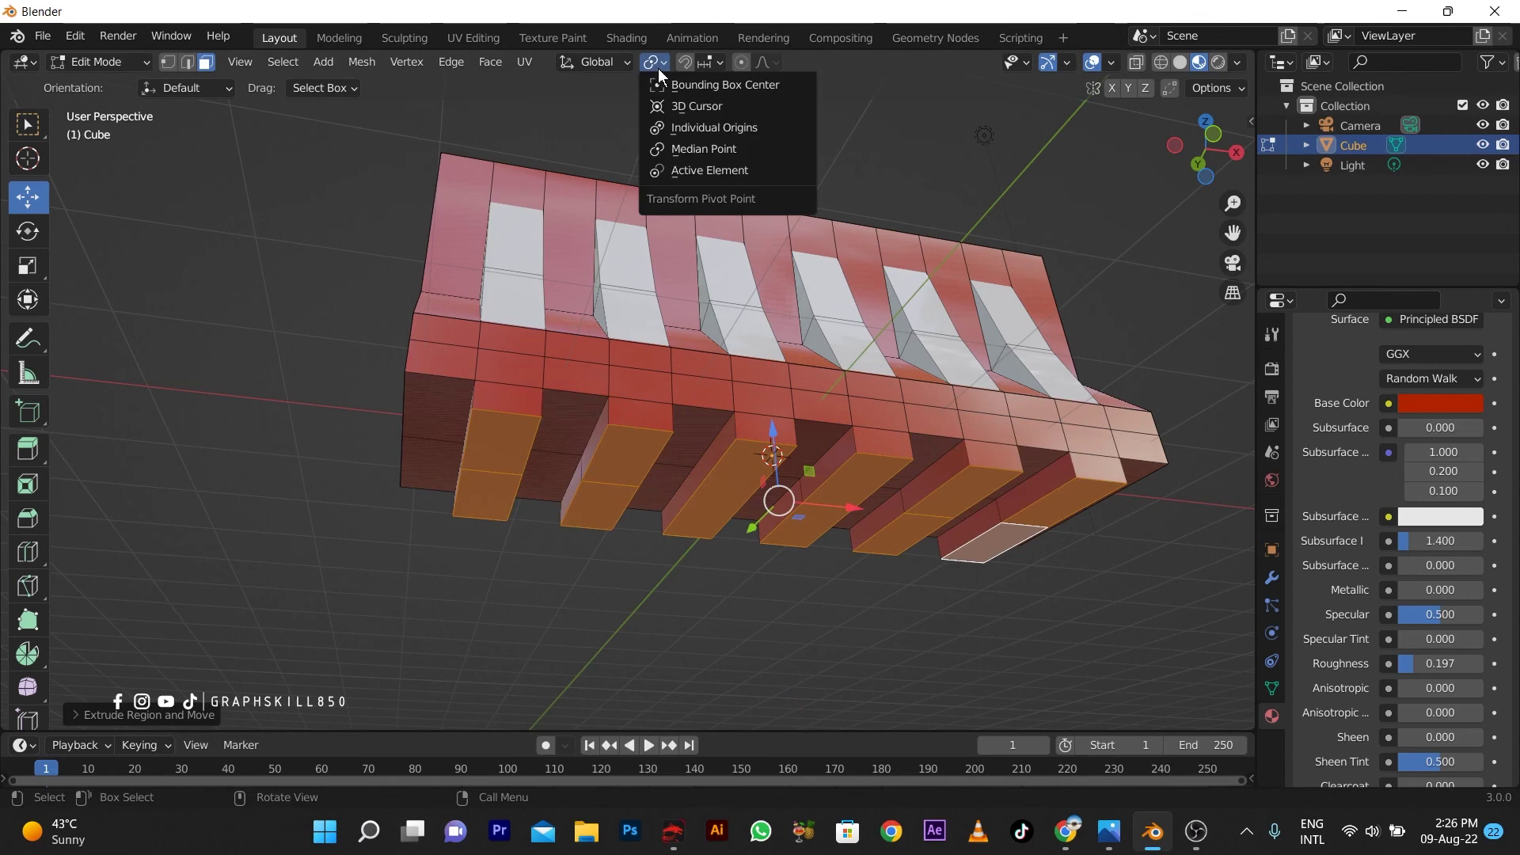
pyautogui.click(686, 127)
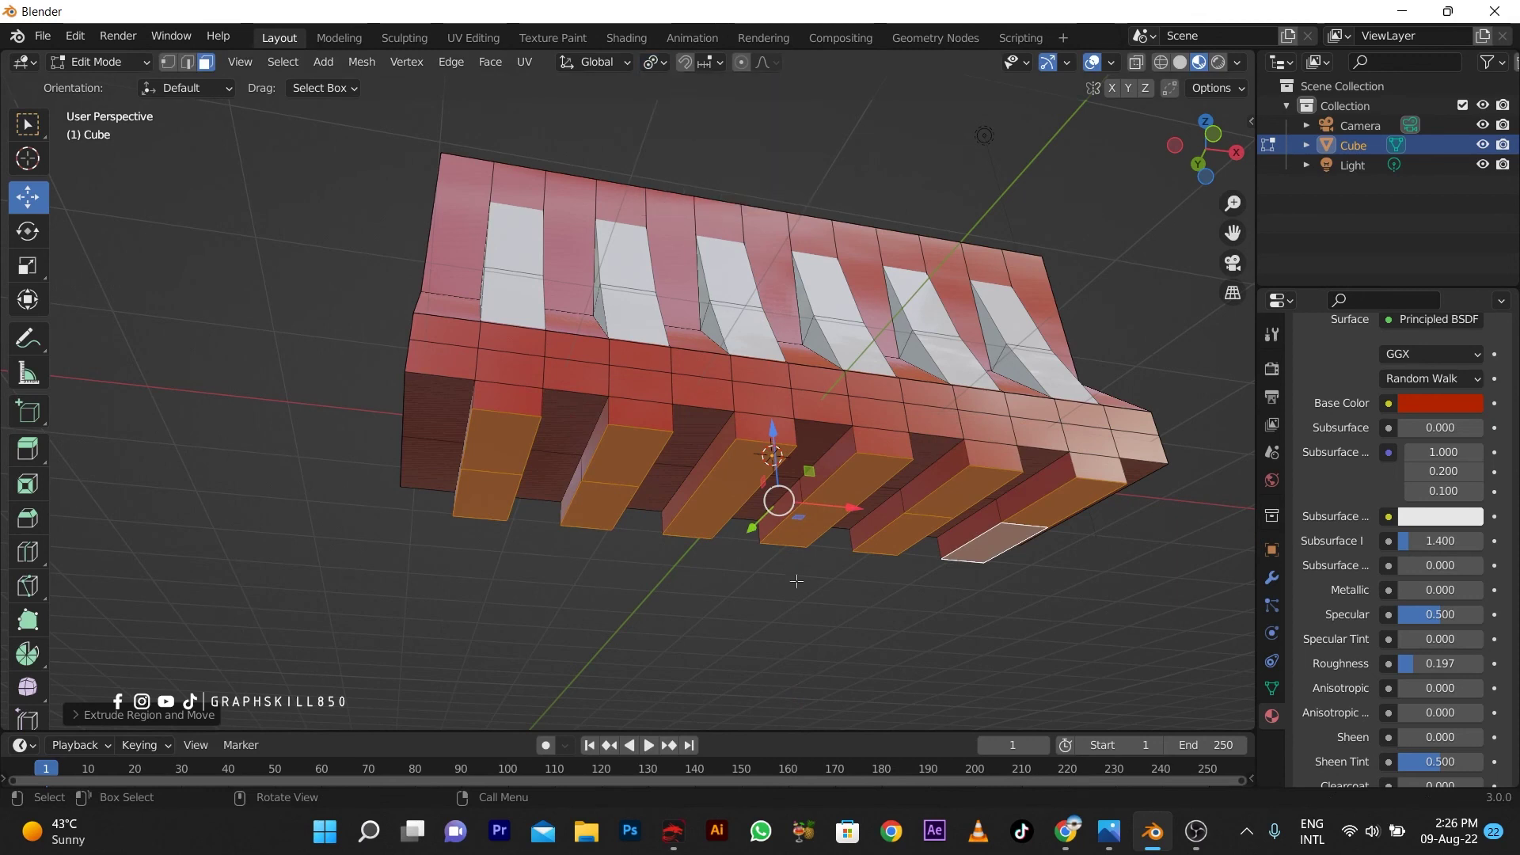
pyautogui.press('s')
pyautogui.click(763, 558)
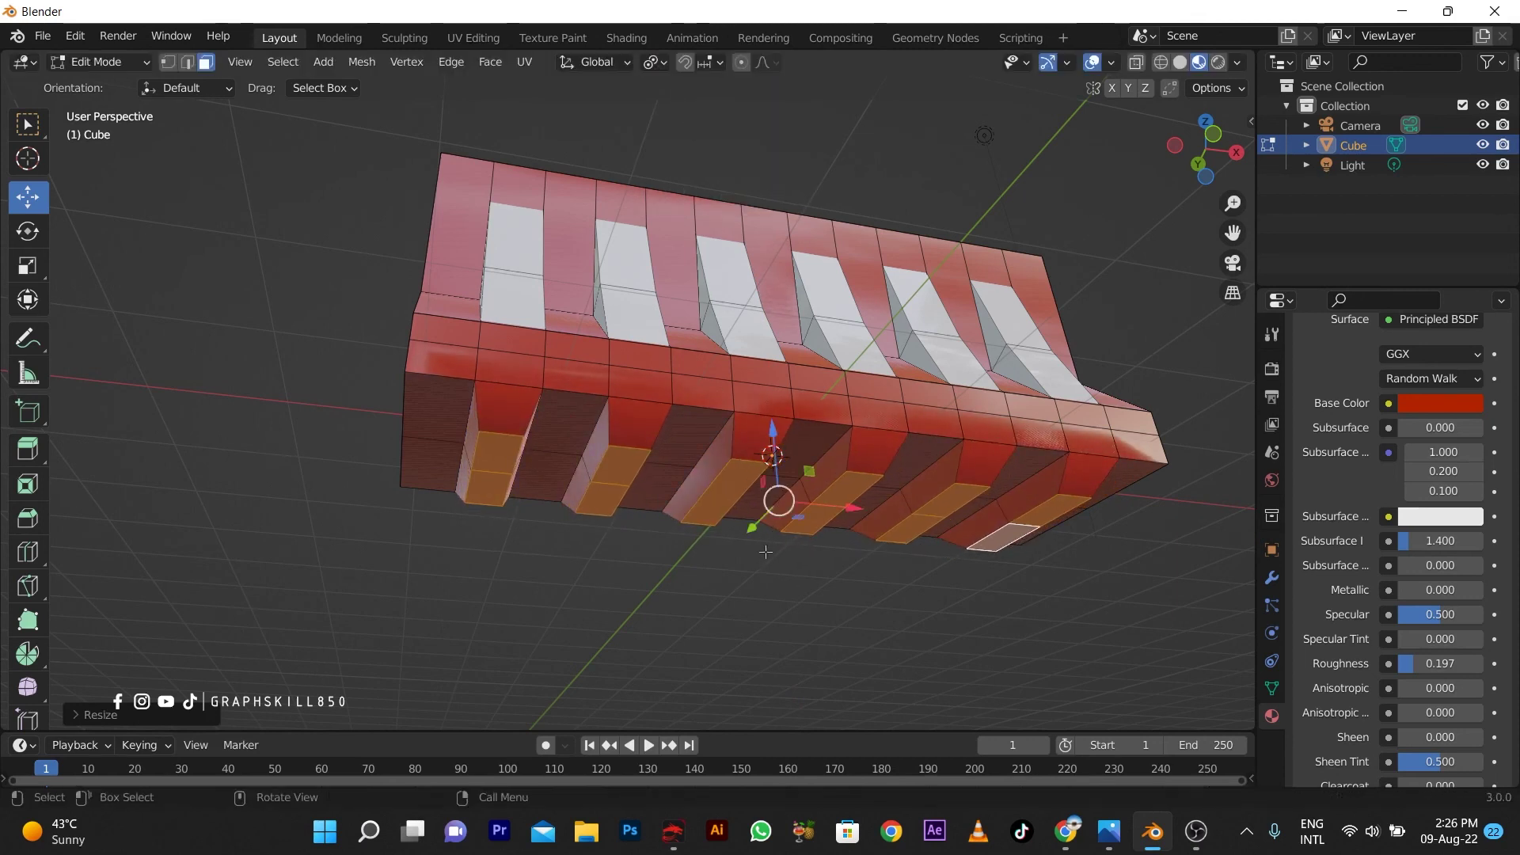
pyautogui.moveTo(660, 556); pyautogui.dragTo(667, 616, button='middle')
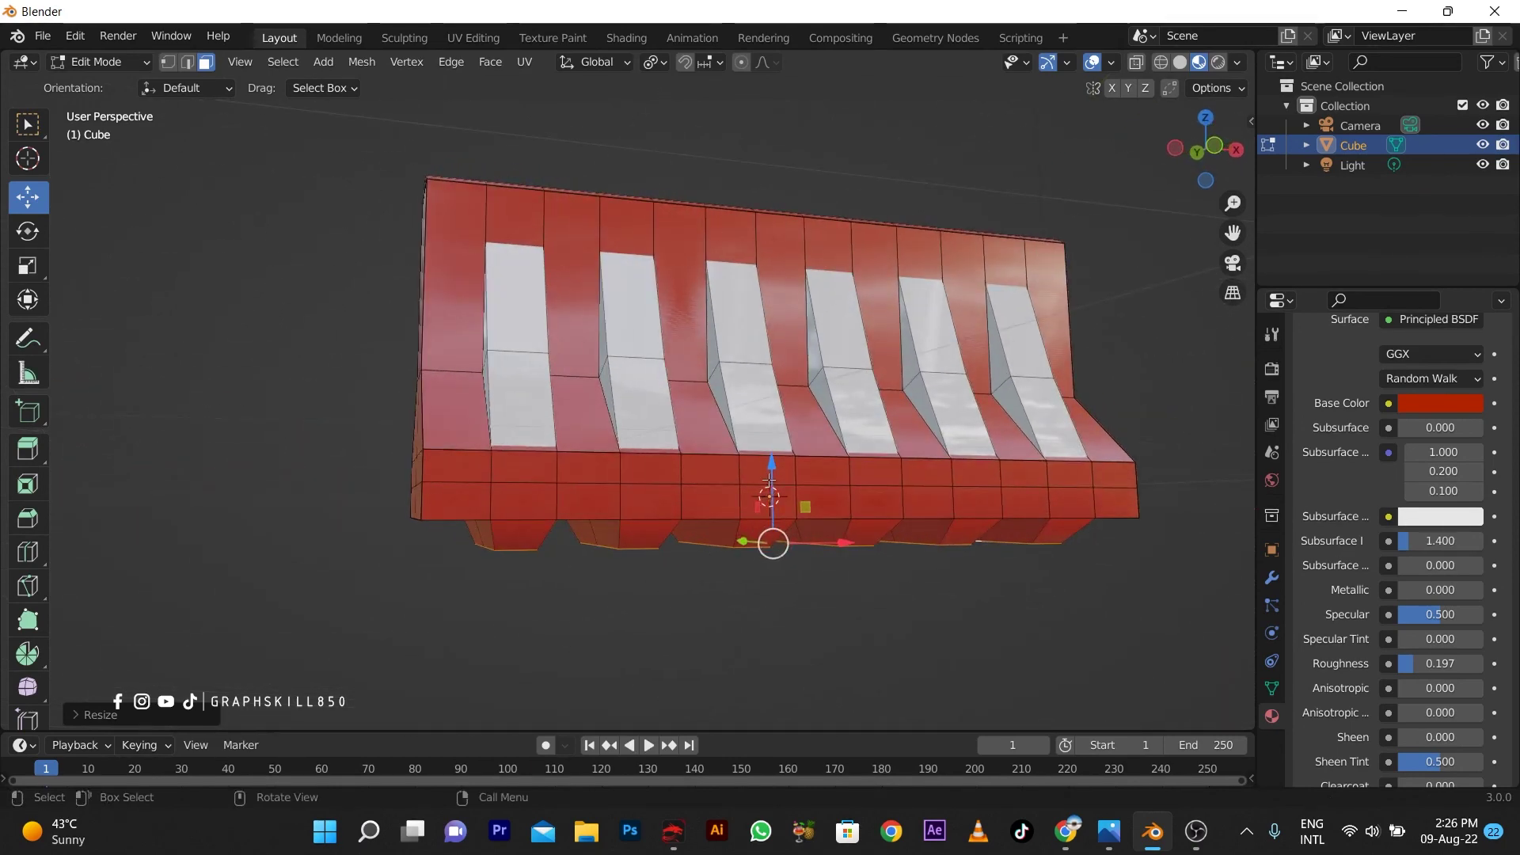
pyautogui.press('Tab')
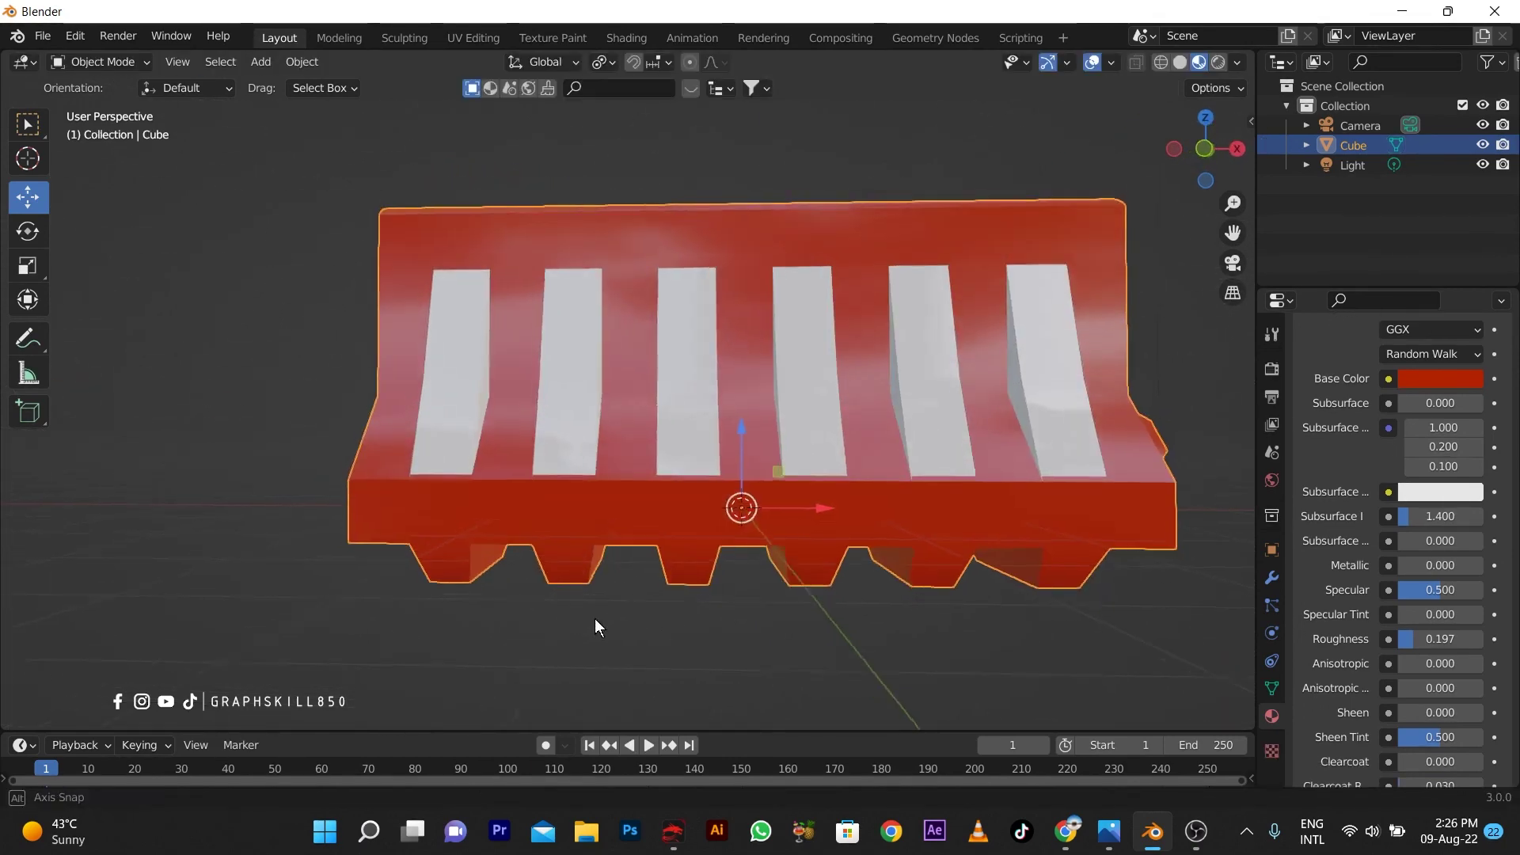
pyautogui.scroll(-1, 592, 629)
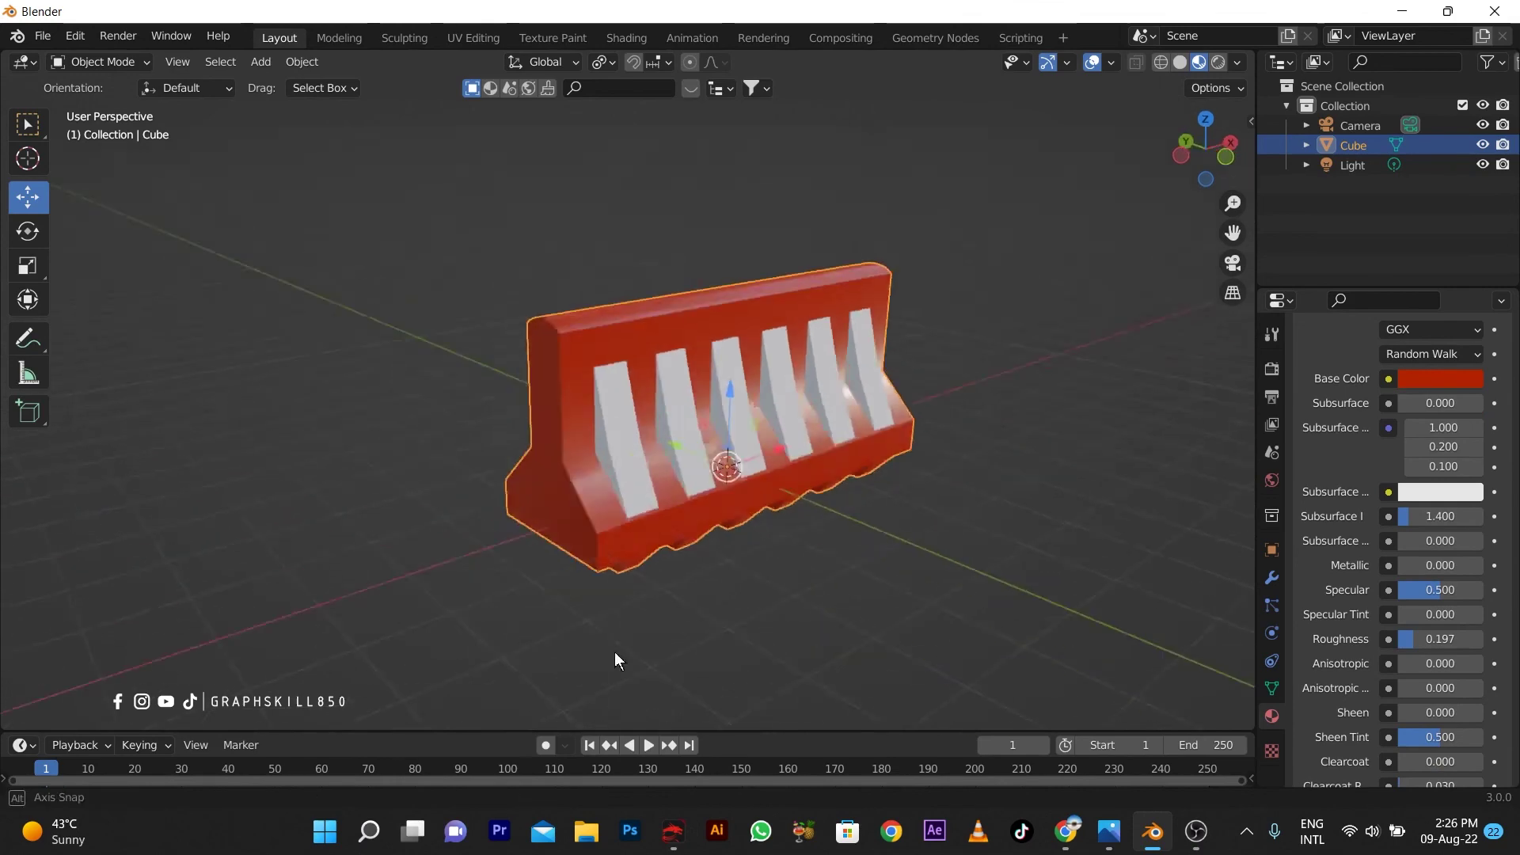